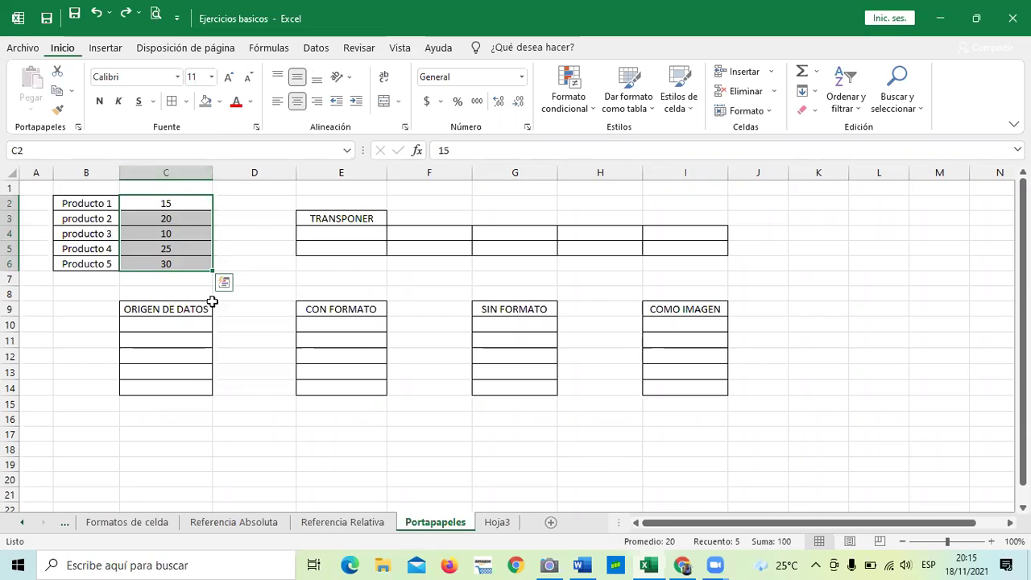
Copy the product quantities in C2:C6 and examine the available special paste options without pasting.
click(225, 265)
drag(178, 202, 166, 263)
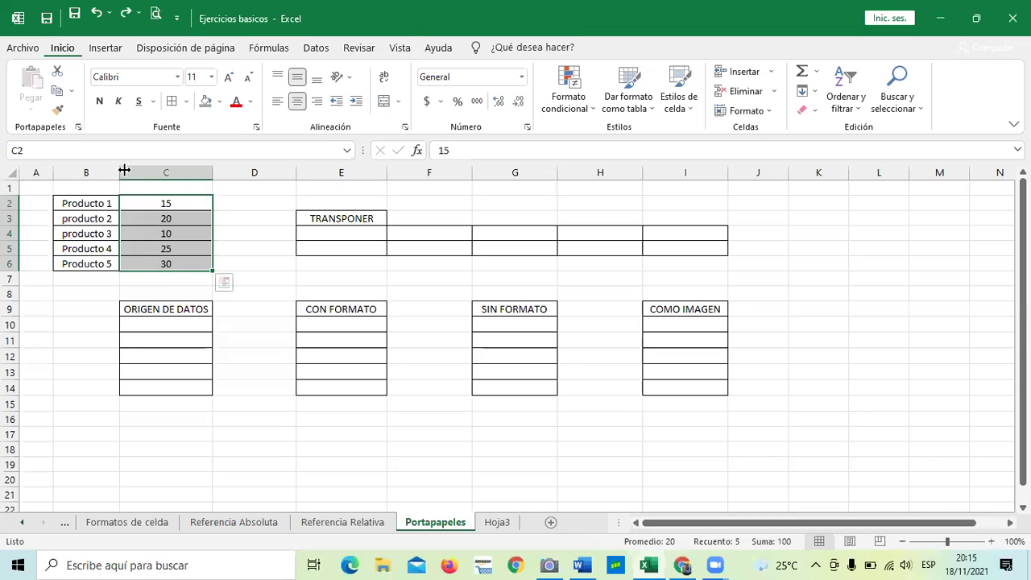
right_click(192, 207)
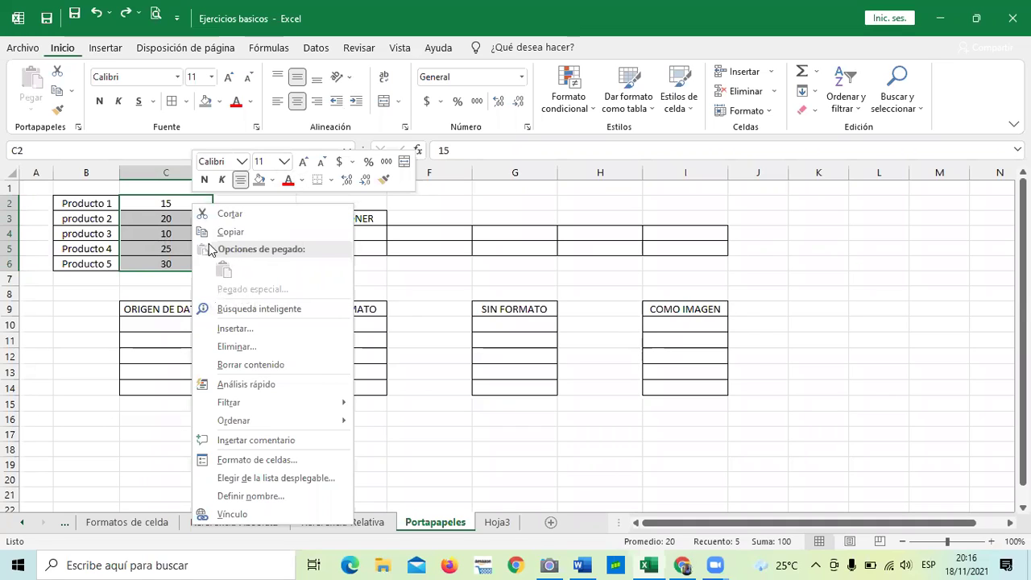
click(256, 232)
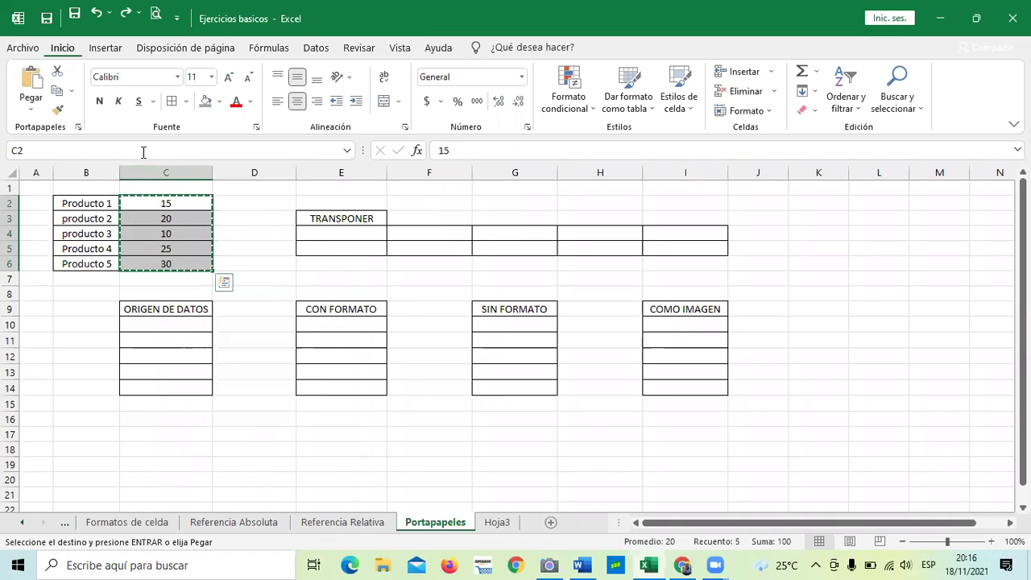
right_click(200, 215)
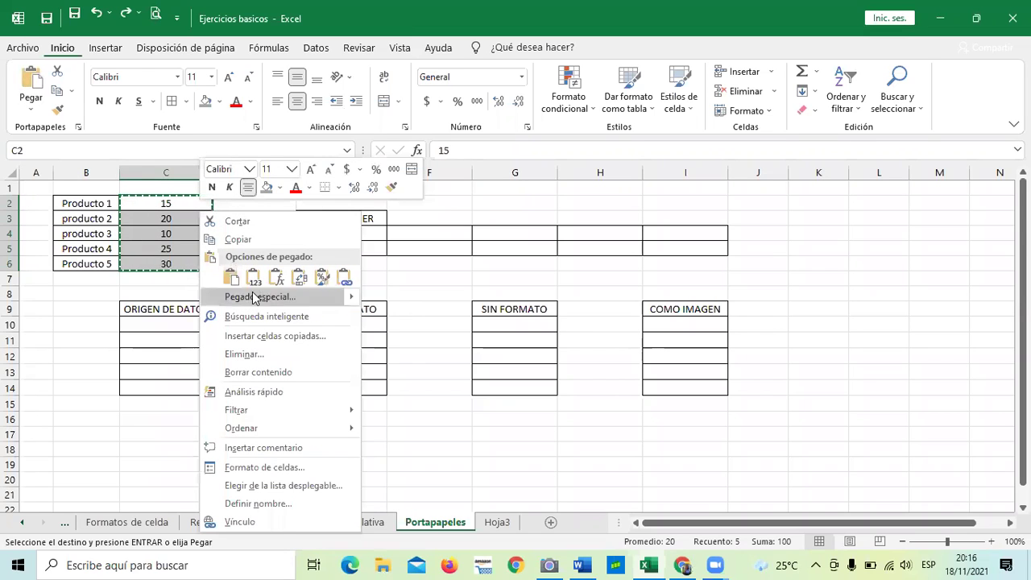
mouse_move(348, 300)
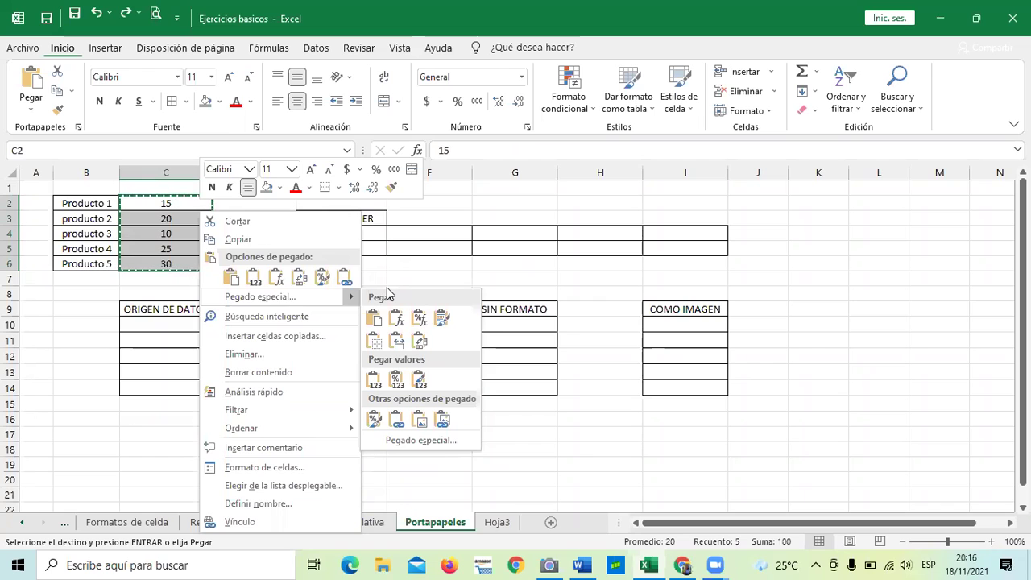
click(82, 329)
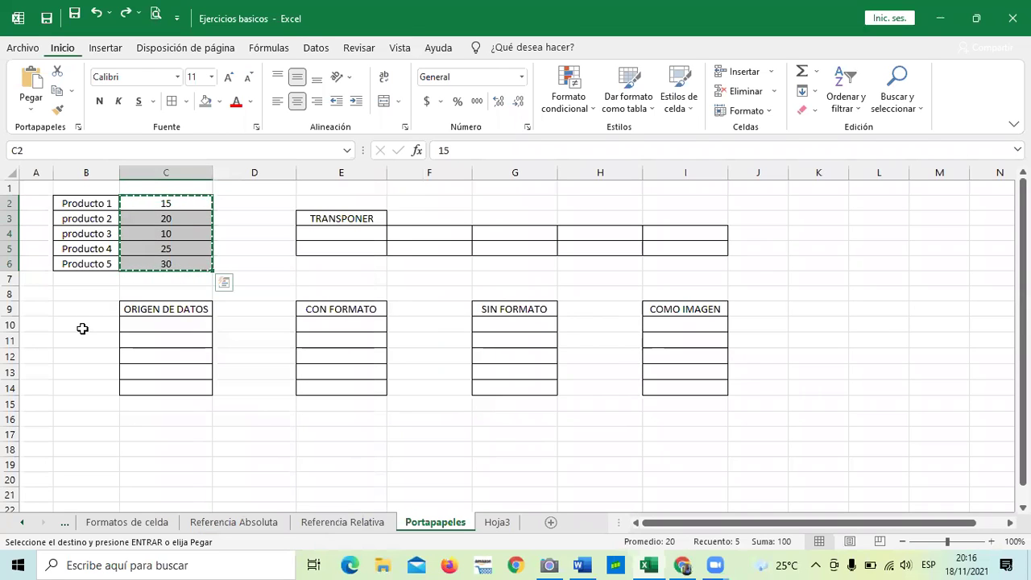
click(82, 328)
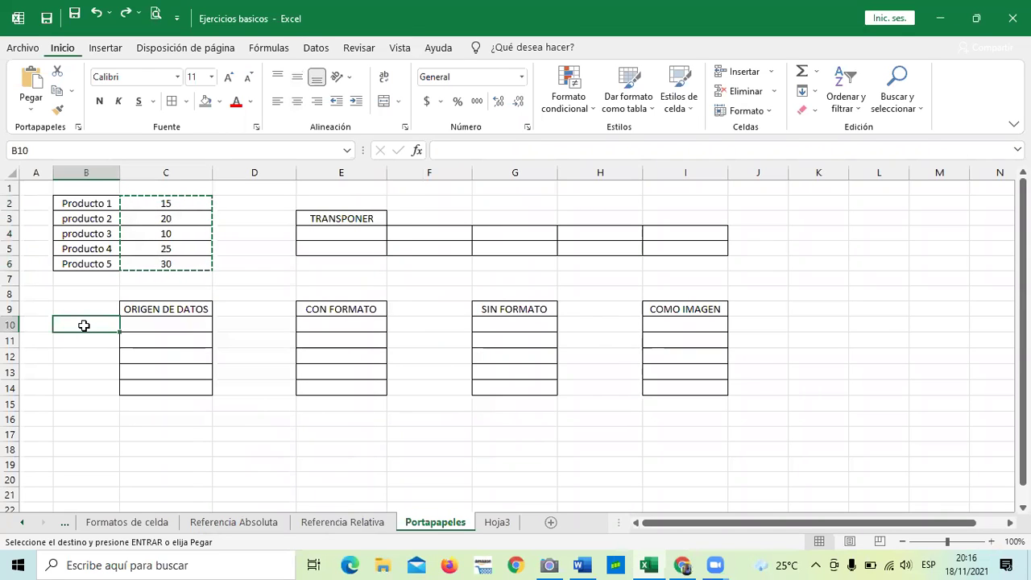
key(Escape)
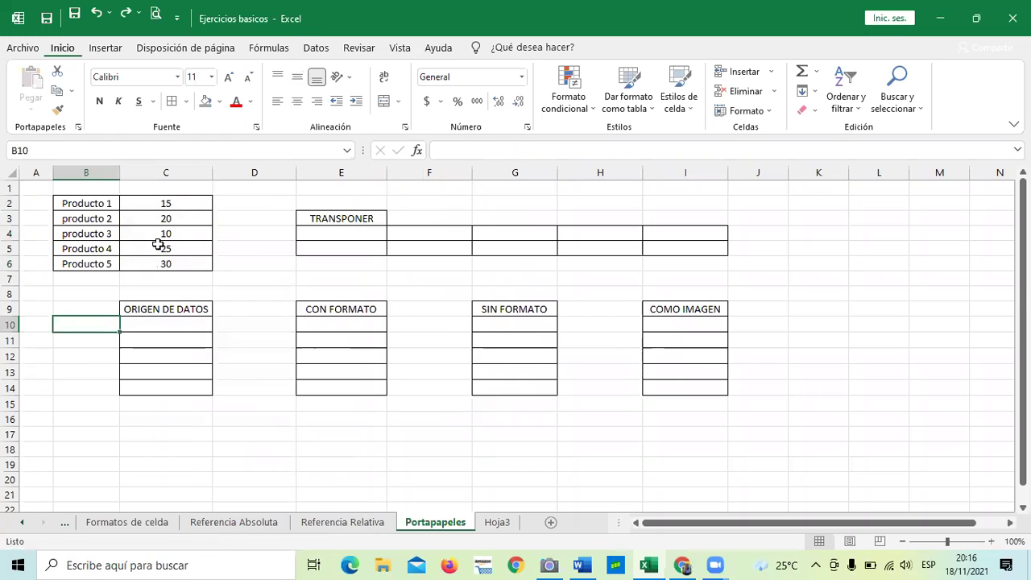
drag(165, 203, 184, 260)
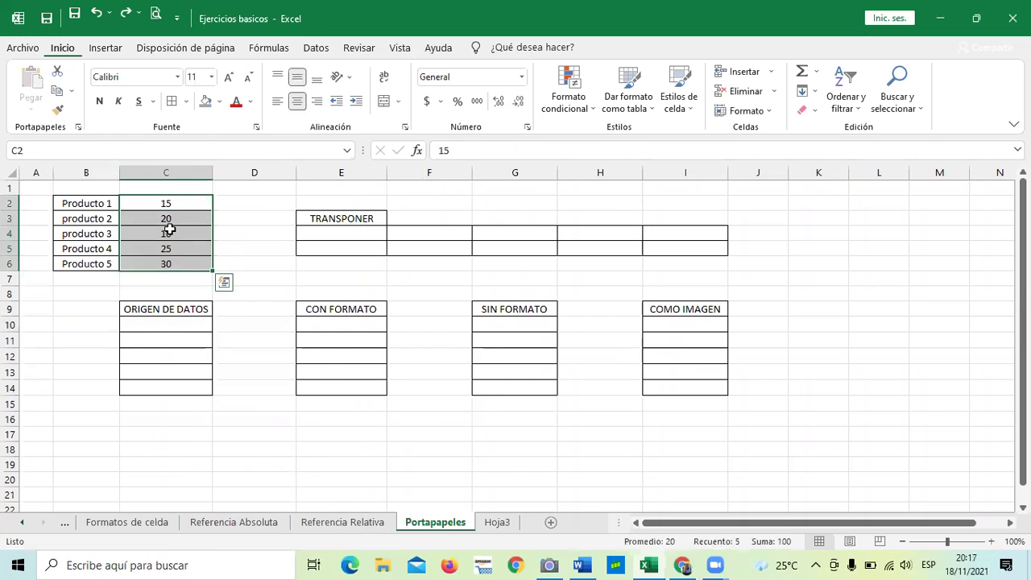
right_click(169, 230)
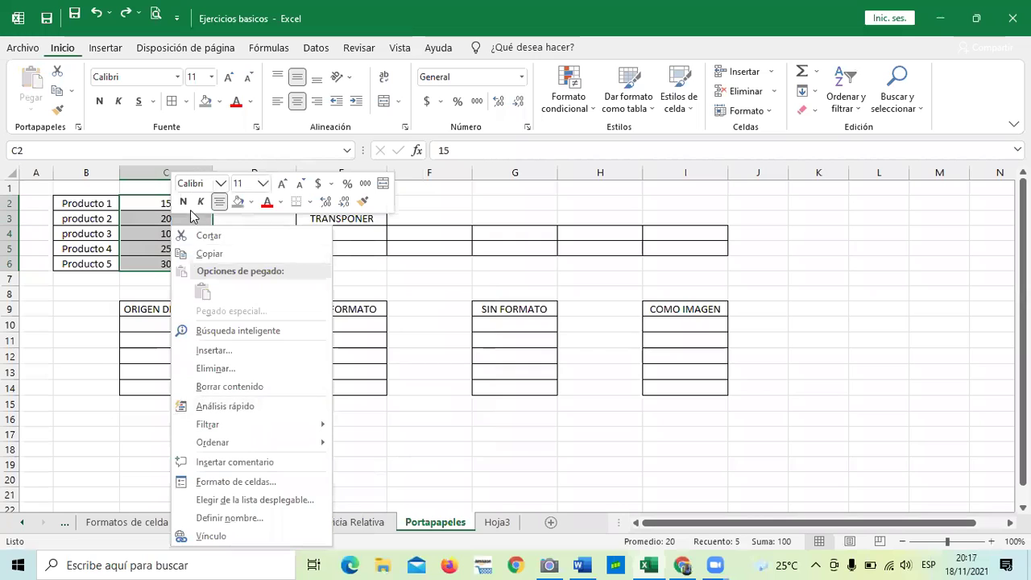
click(83, 351)
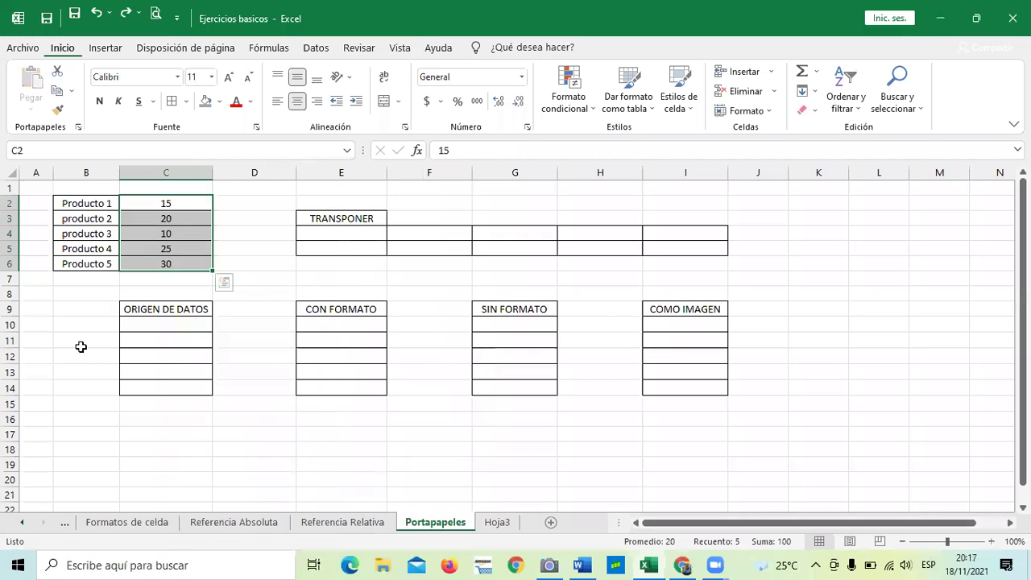
click(60, 306)
click(153, 203)
drag(153, 203, 154, 263)
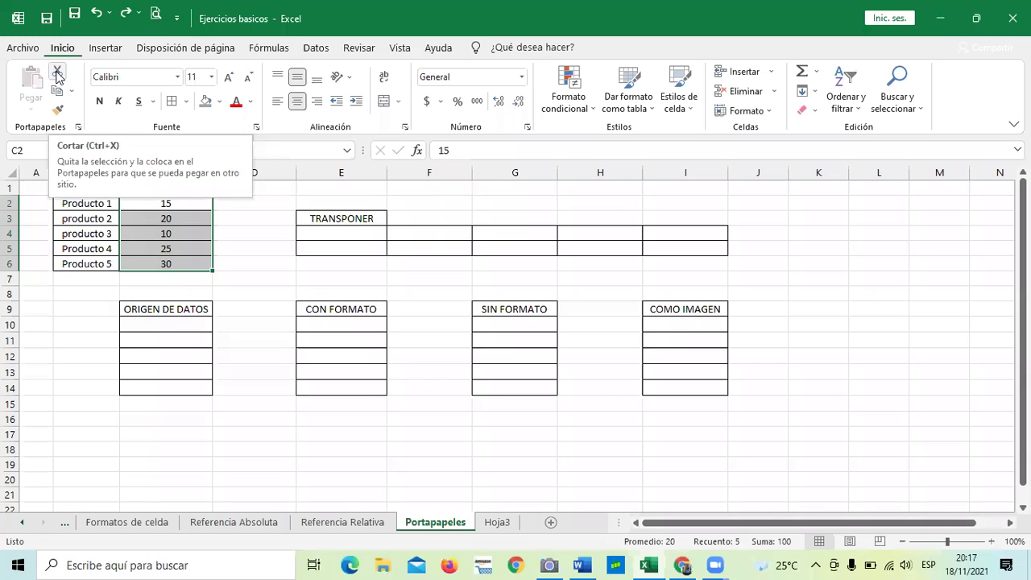
click(57, 76)
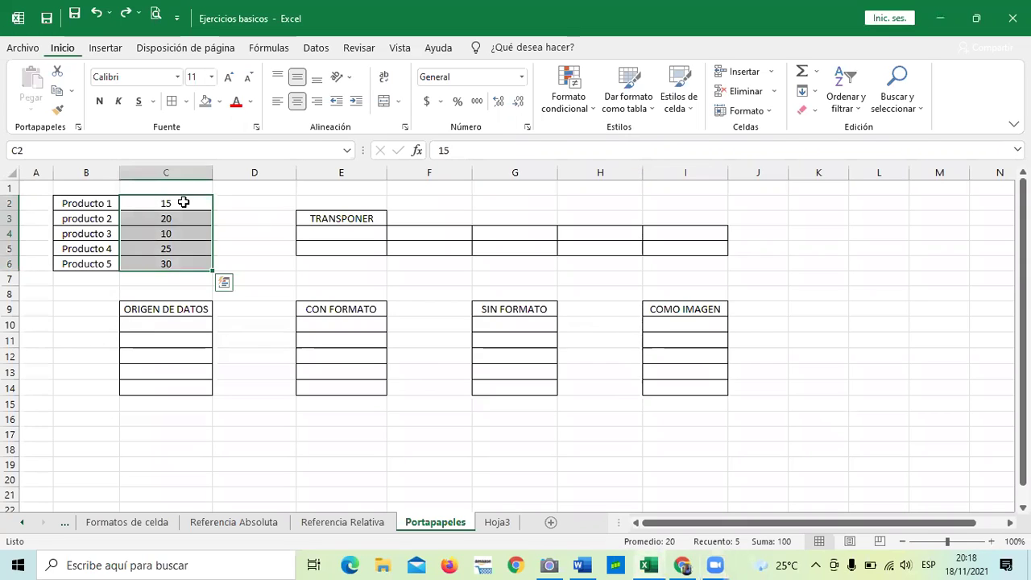
click(226, 216)
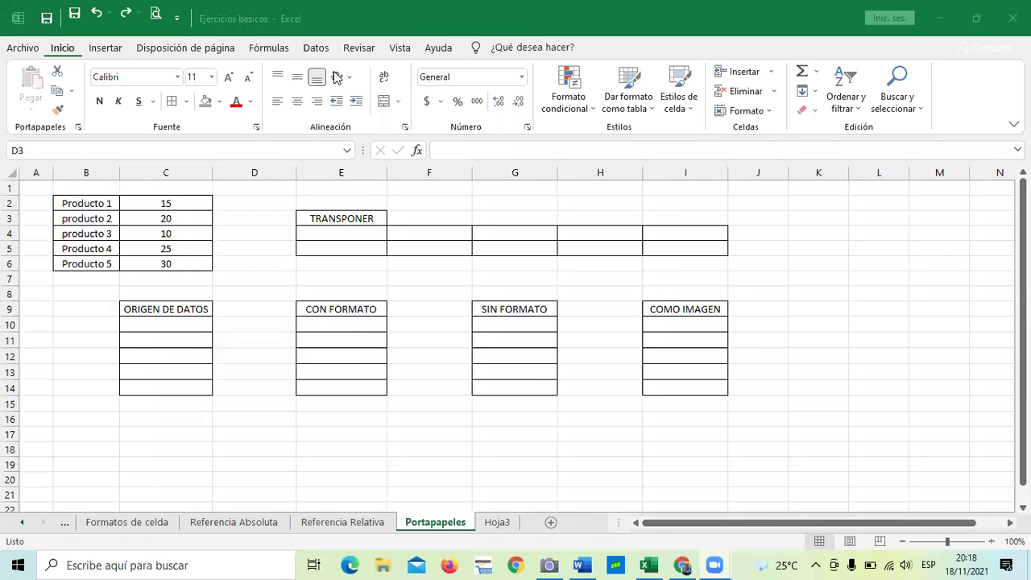
Copy the quantities in C2:C6 and paste them transposed into the TRANSPONER table starting at E4.
click(184, 201)
drag(184, 201, 186, 263)
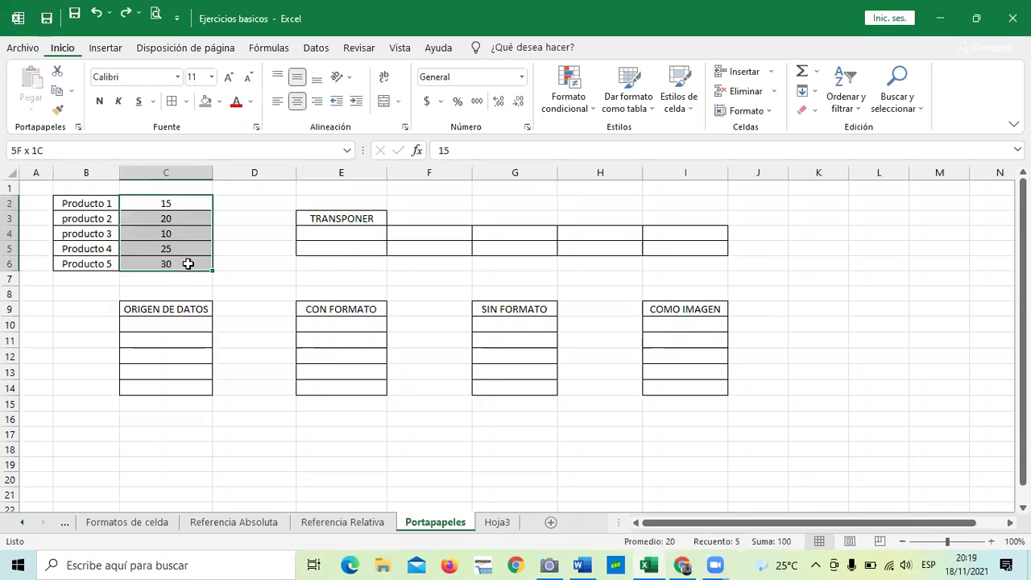
right_click(185, 234)
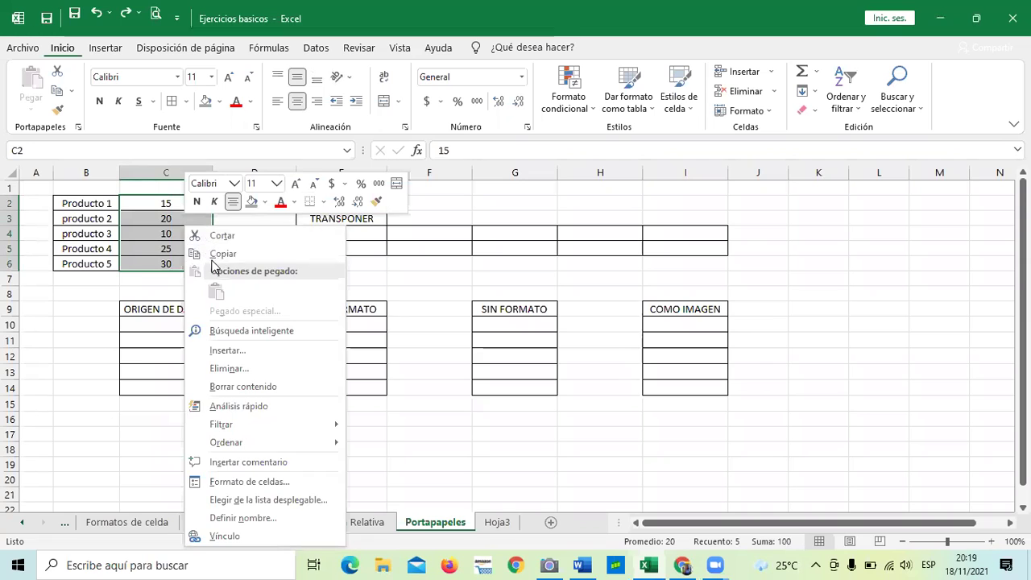
click(213, 255)
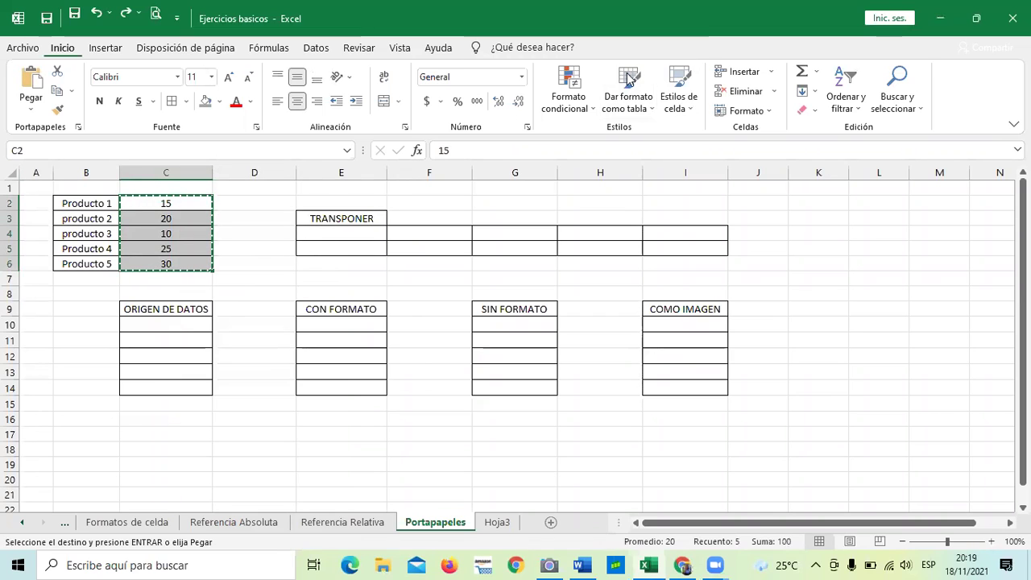
click(366, 233)
right_click(364, 233)
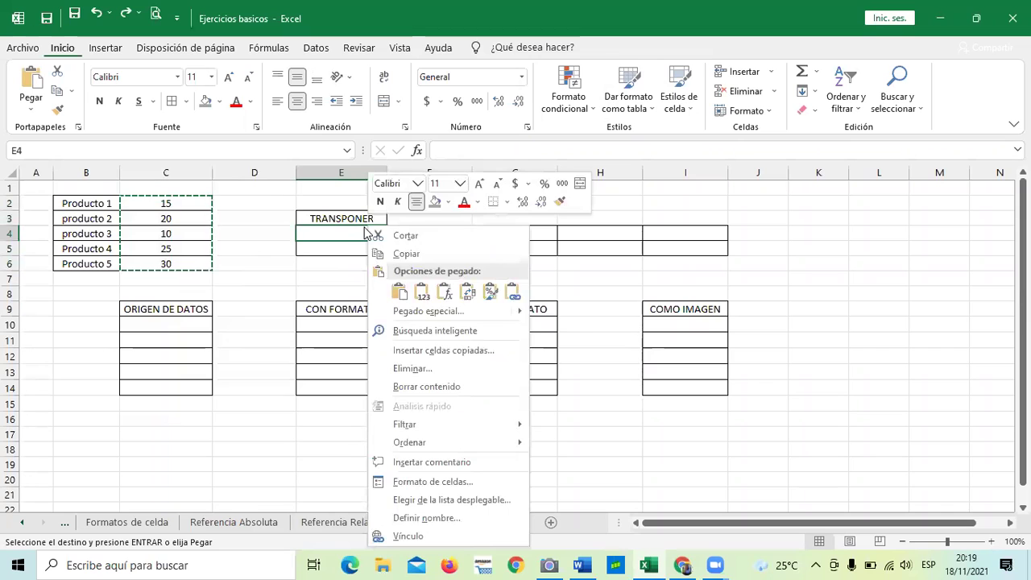
click(399, 293)
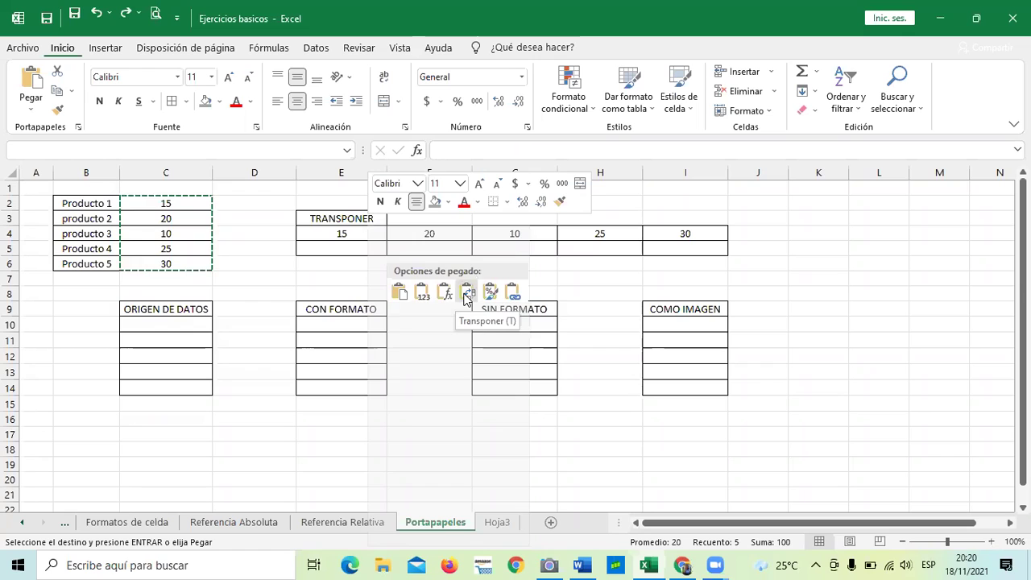
click(466, 297)
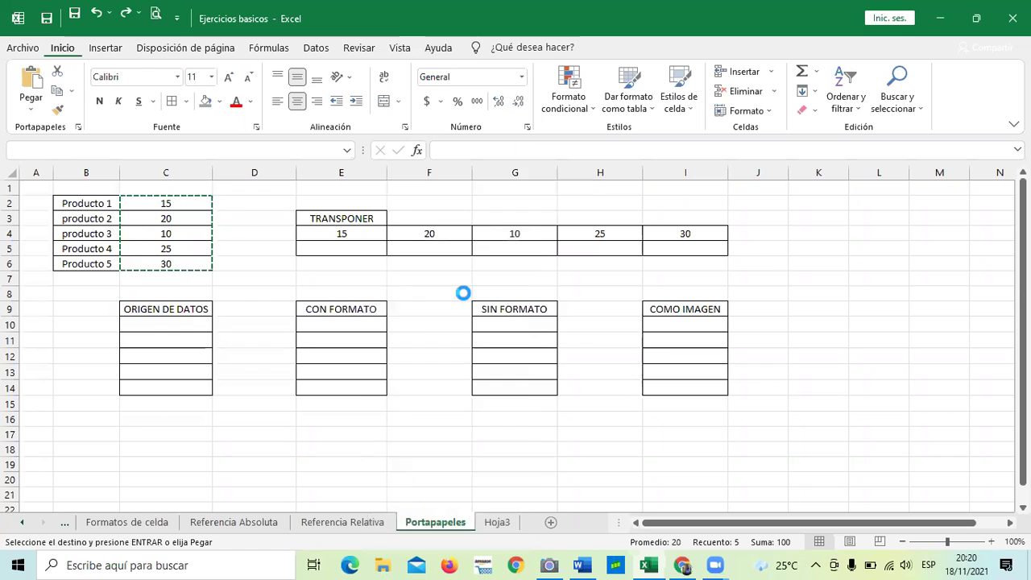
click(423, 349)
key(Escape)
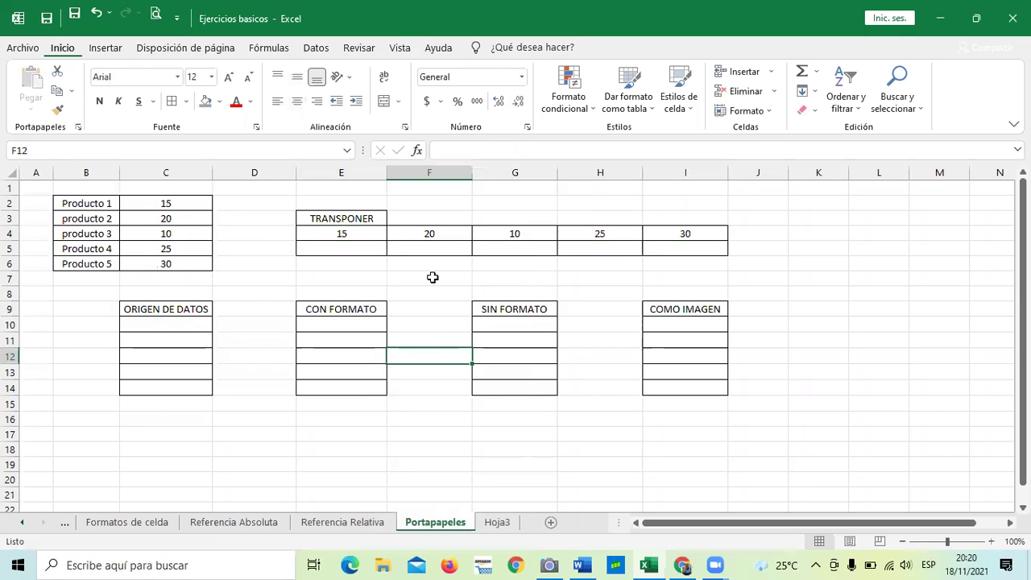
Copy the product names in B2:B6 and paste them transposed into the TRANSPONER table starting at E5.
drag(103, 197, 110, 256)
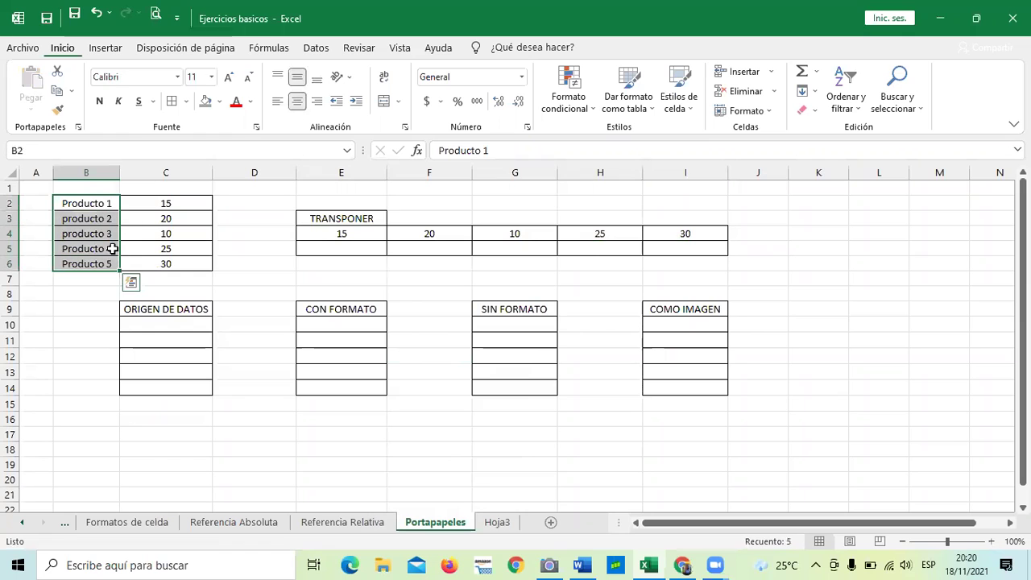
right_click(78, 233)
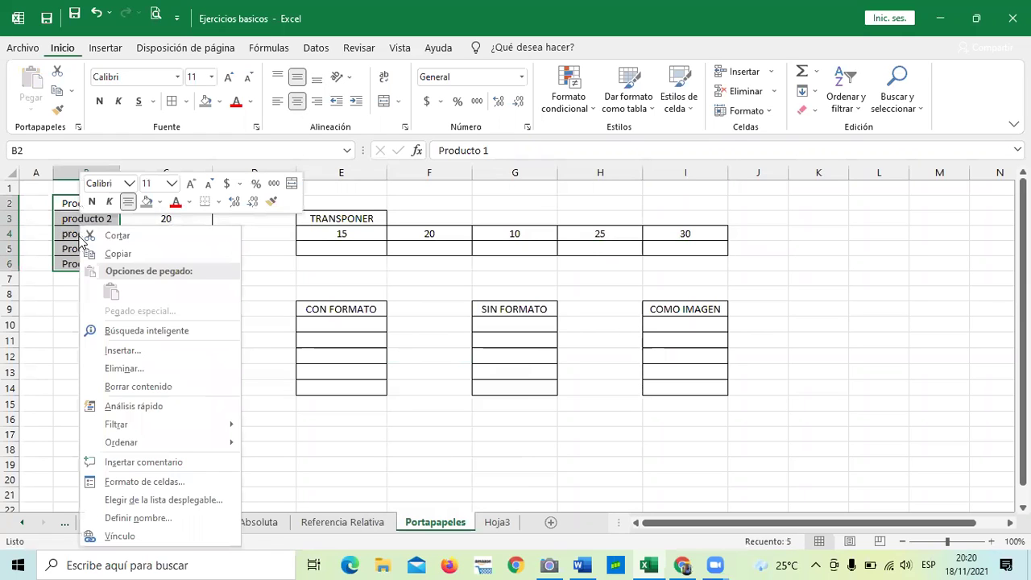
click(110, 255)
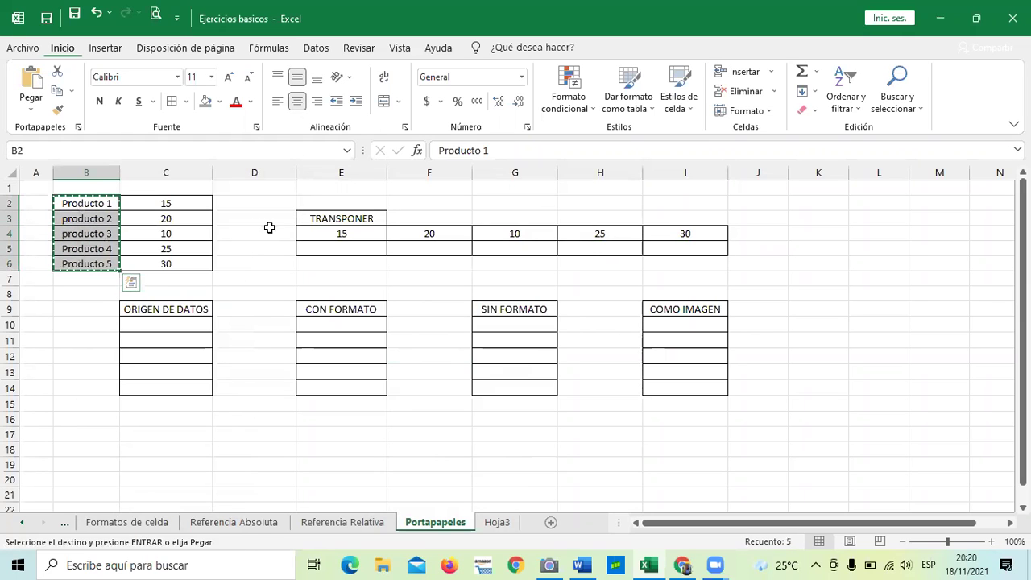
click(302, 249)
right_click(303, 250)
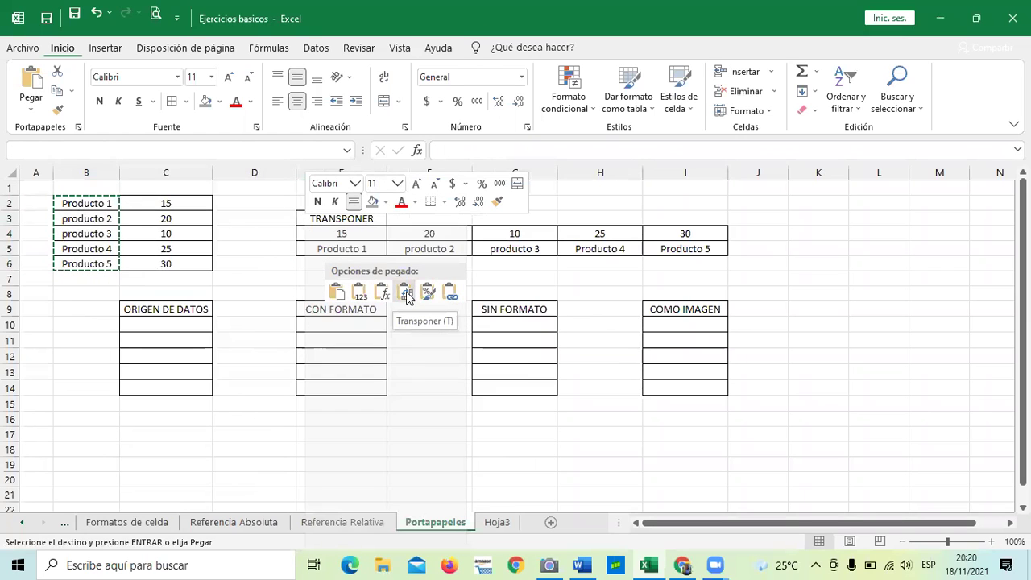
click(407, 291)
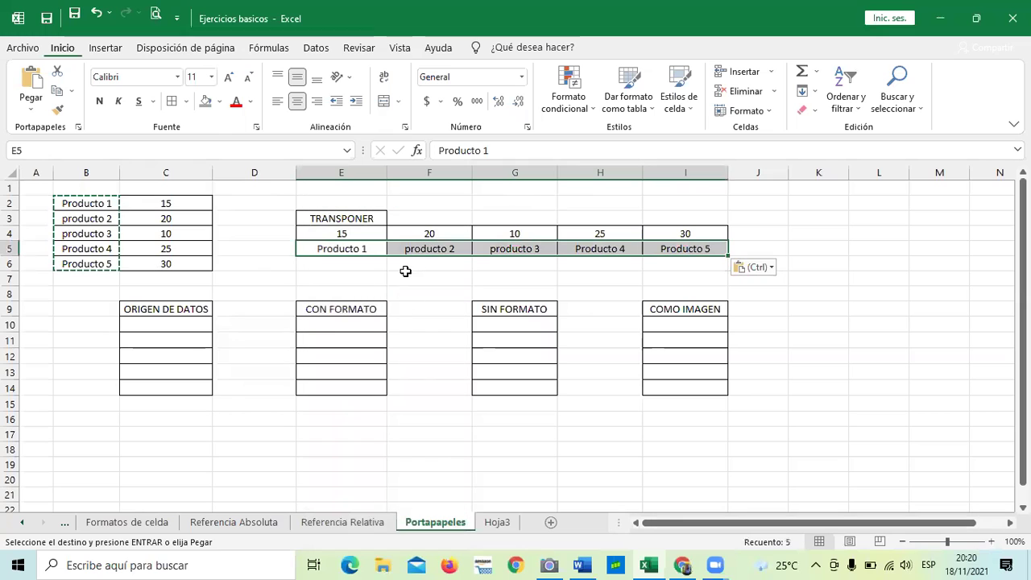
click(427, 278)
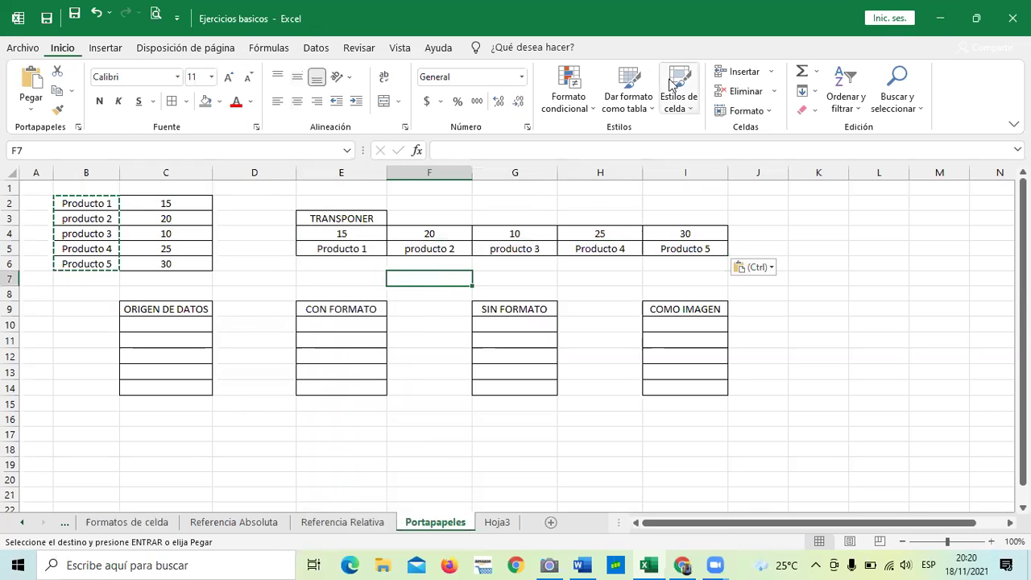
key(Escape)
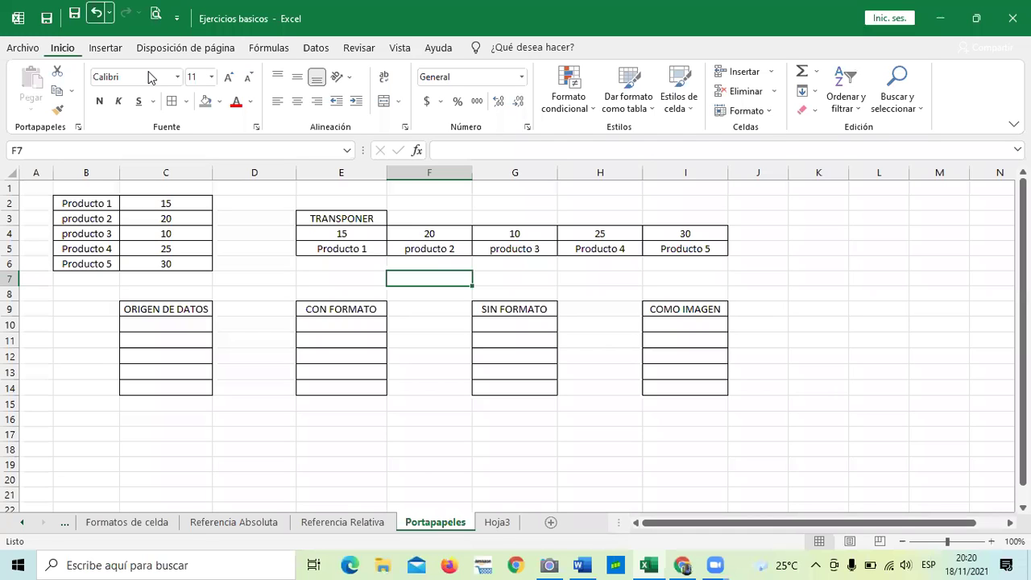
Undo both transposed pastes in the TRANSPONER table and clear the pending copy.
key(ctrl+z)
key(ctrl+z)
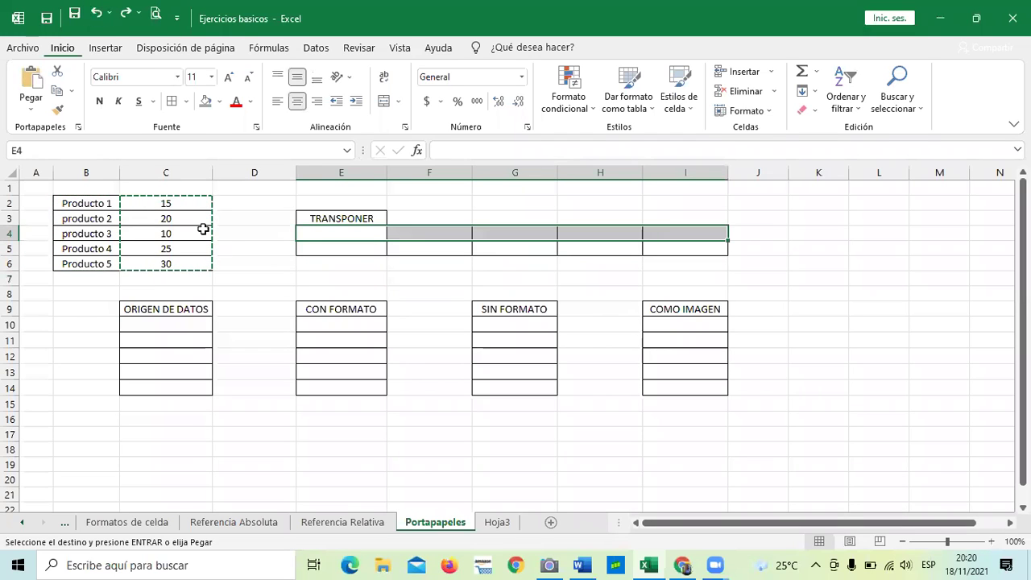
click(237, 232)
key(Escape)
Copy the whole product table B2:C6 and paste it transposed into the TRANSPONER table starting at E4.
drag(86, 197, 161, 266)
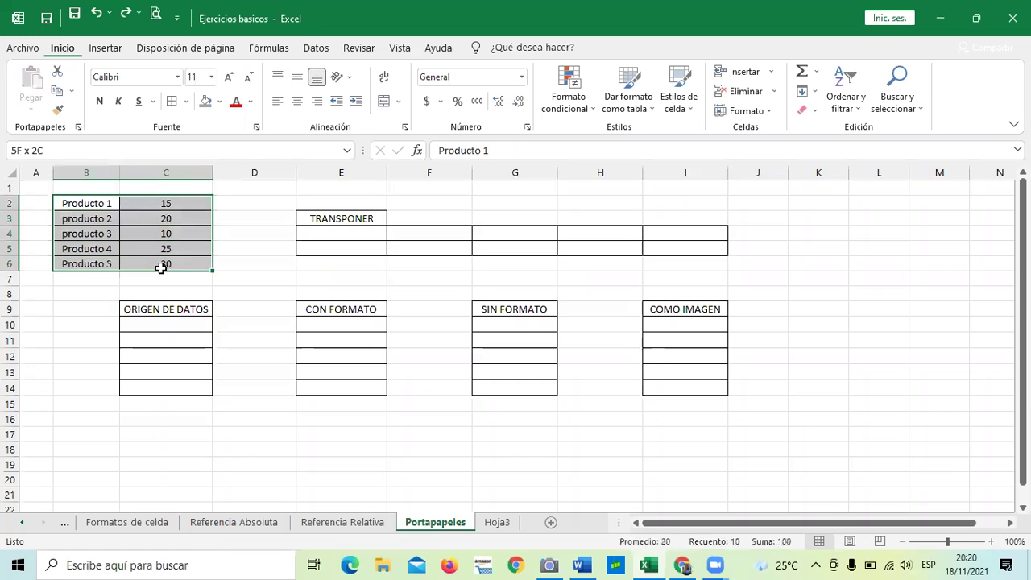
right_click(102, 208)
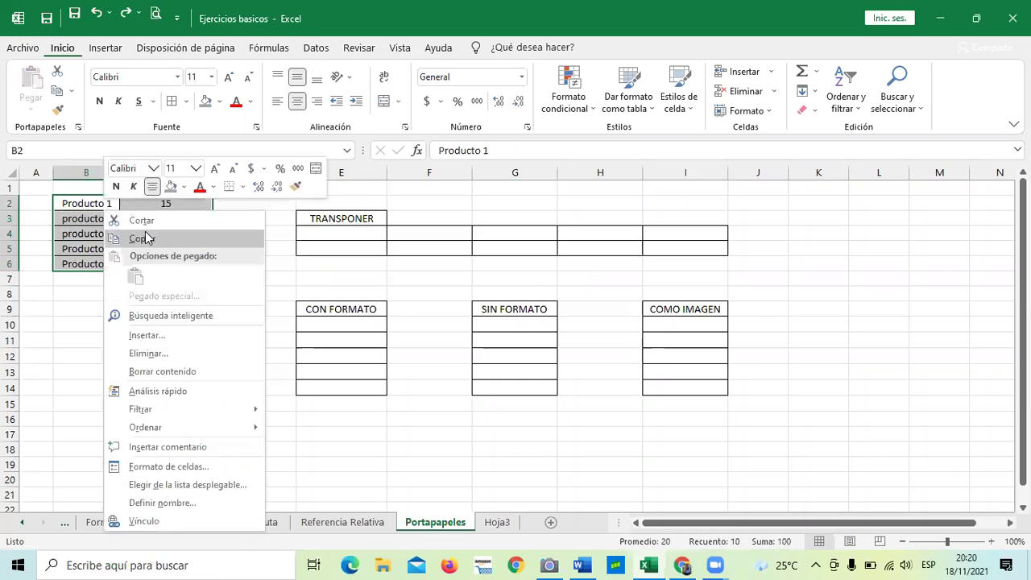
click(141, 236)
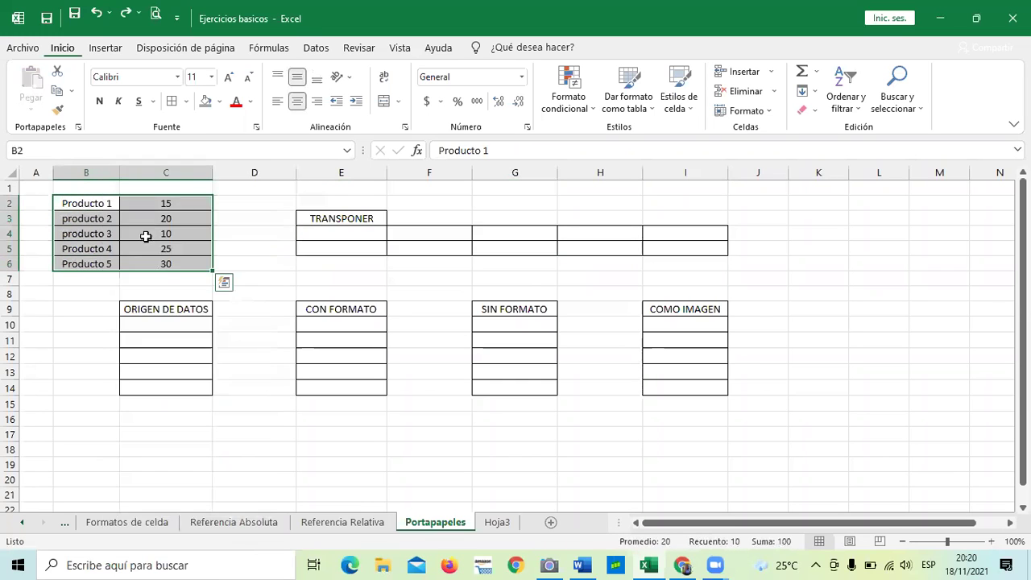
right_click(310, 226)
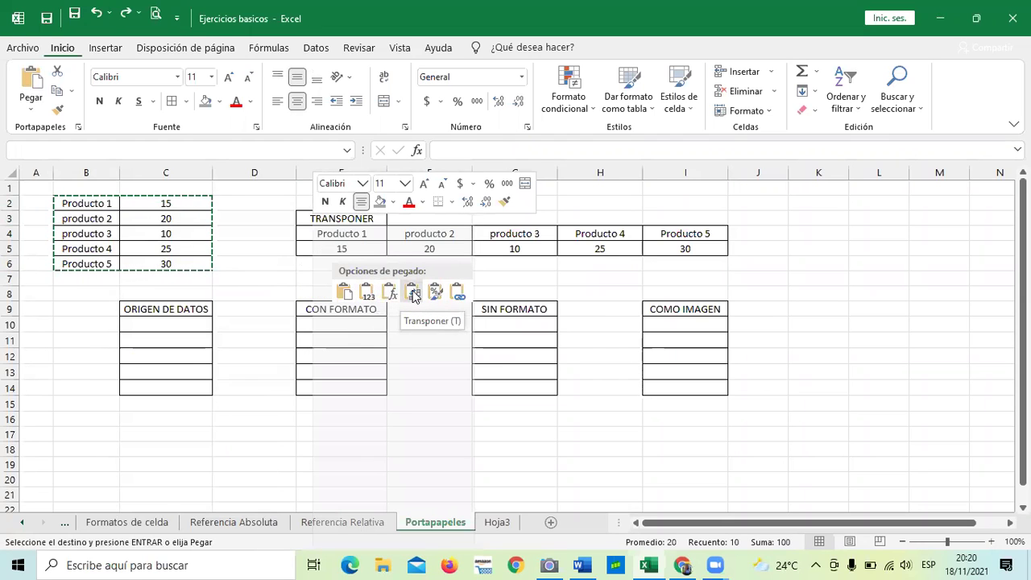
click(413, 294)
click(447, 286)
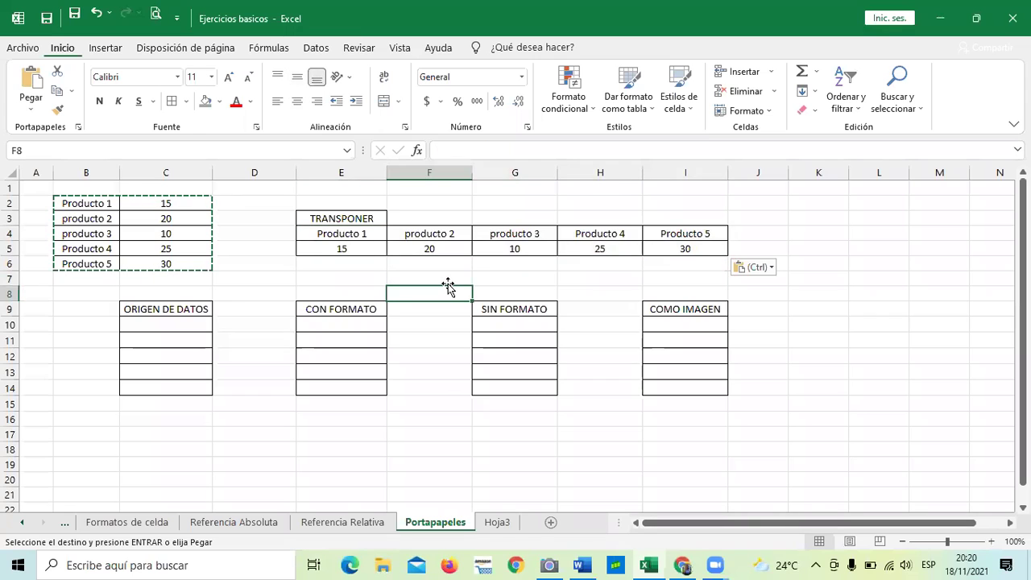
key(Escape)
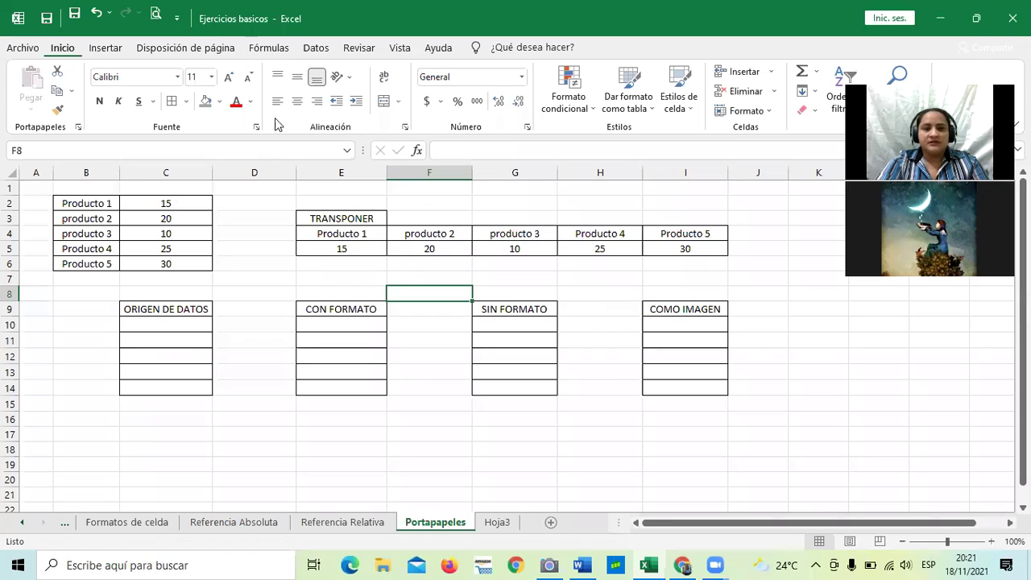
Copy the quantities in C2:C6 and paste them into the ORIGEN DE DATOS table starting at C10, then clear the pending copy.
click(266, 385)
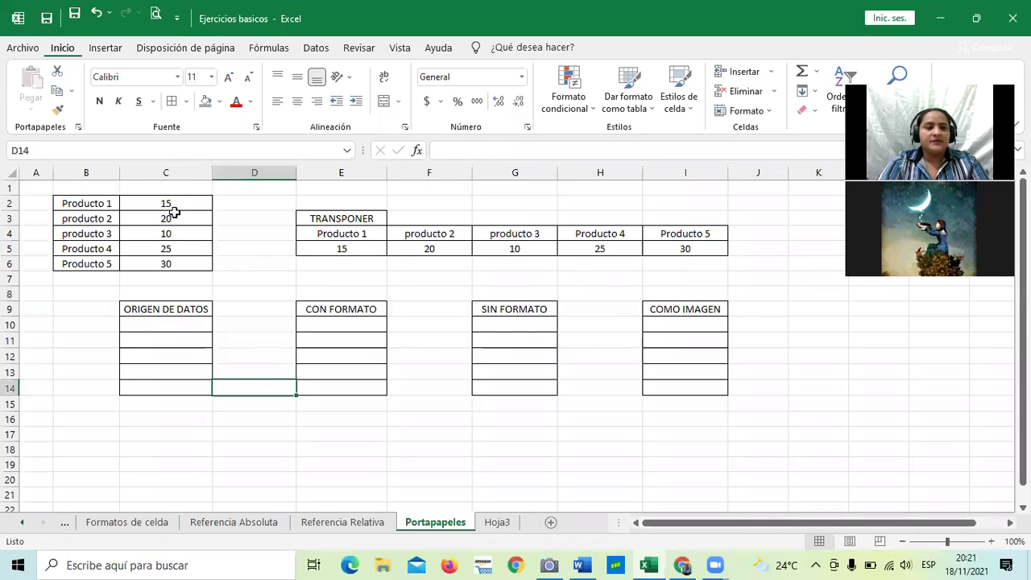
drag(174, 199, 172, 263)
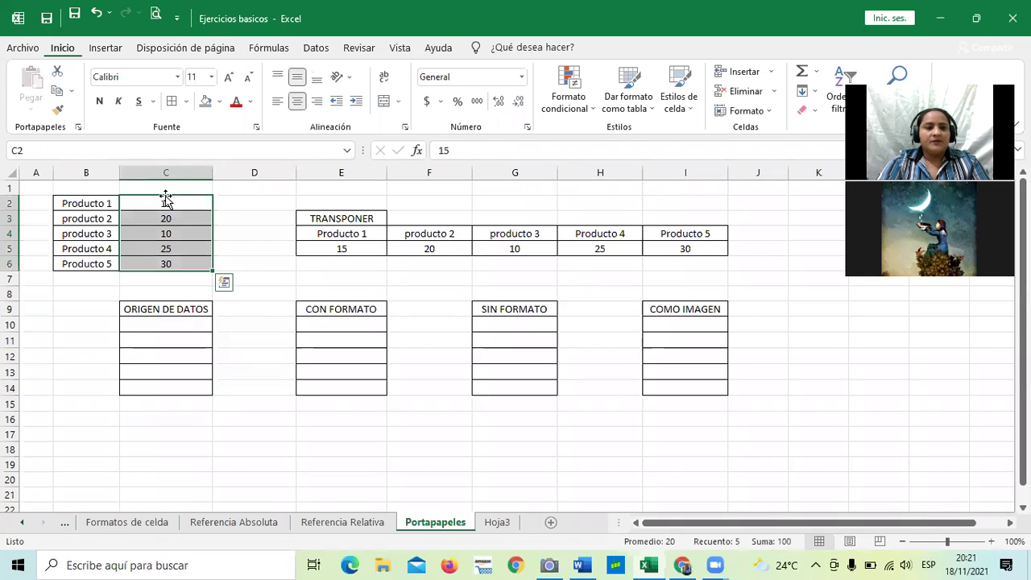
right_click(180, 202)
click(209, 232)
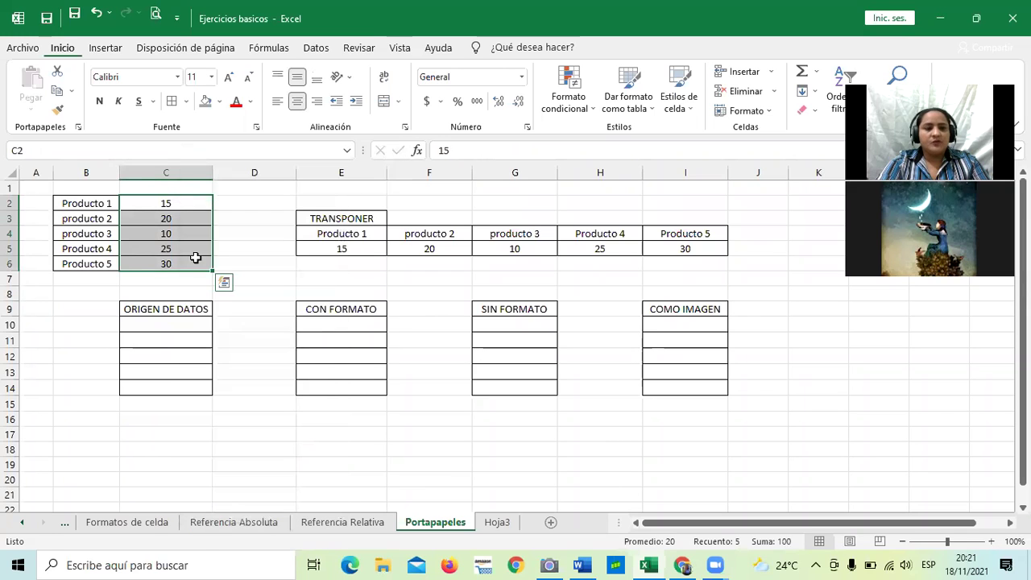
click(169, 324)
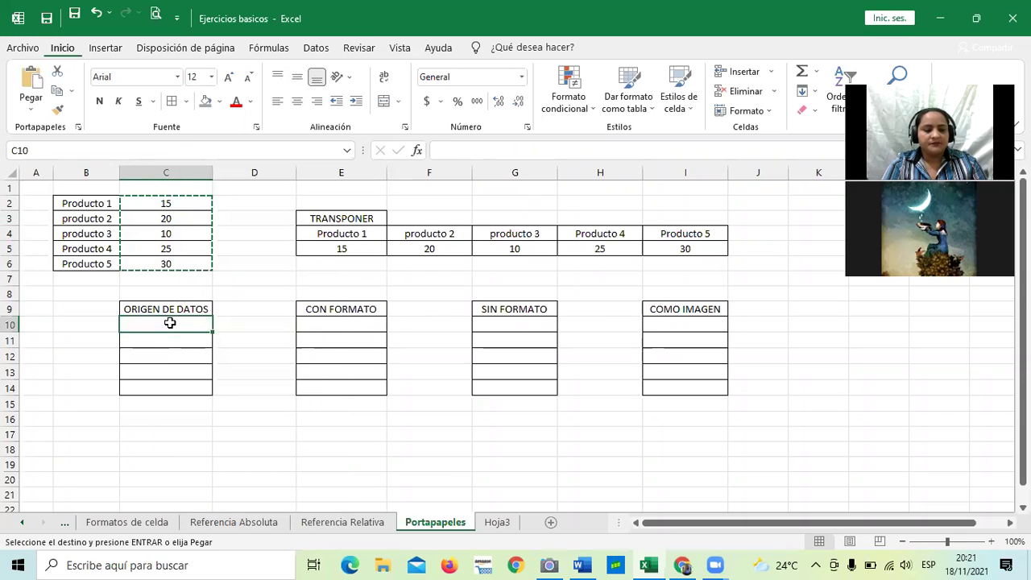
key(ctrl+v)
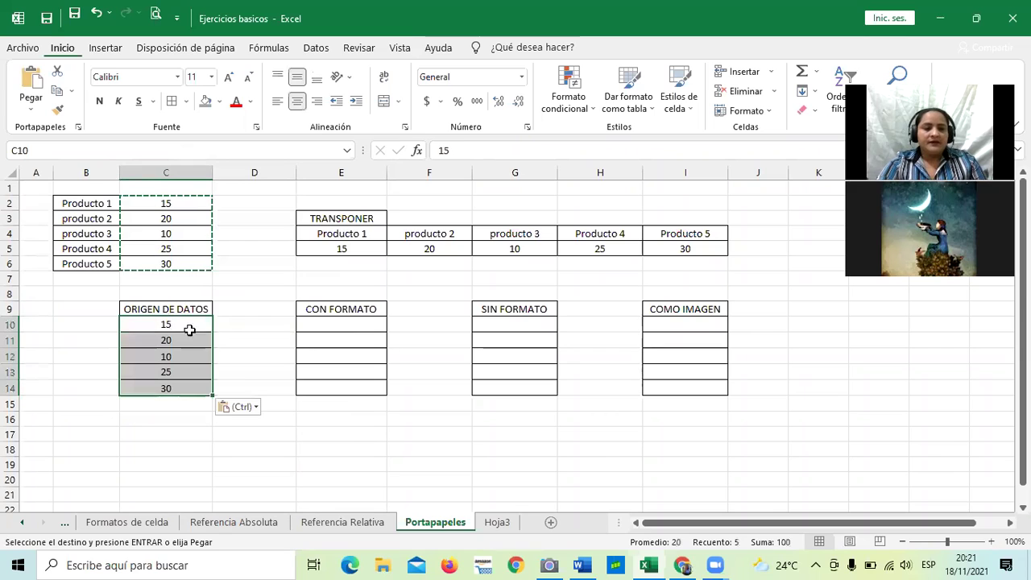
click(254, 369)
key(Escape)
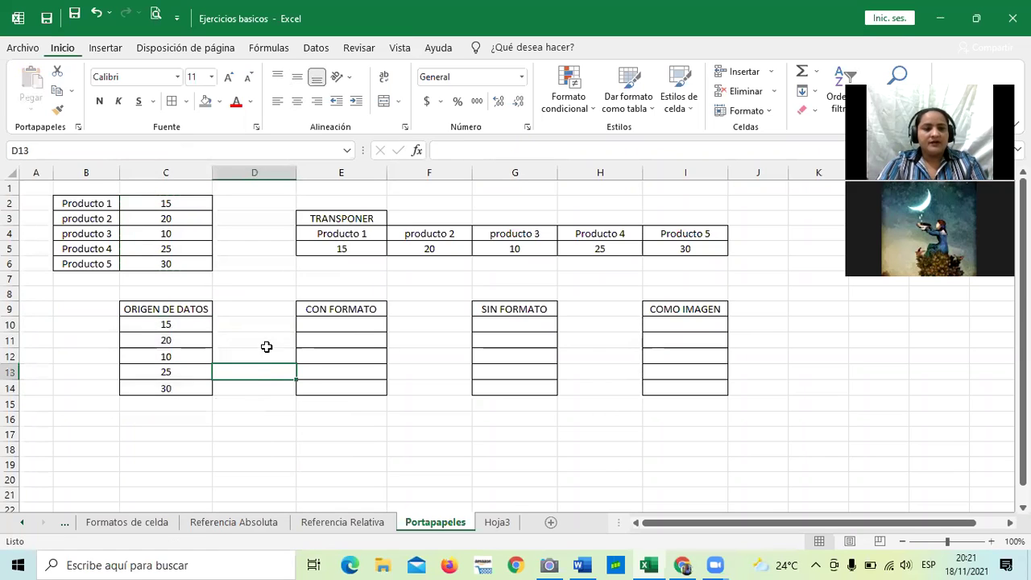
click(269, 338)
drag(191, 322, 186, 390)
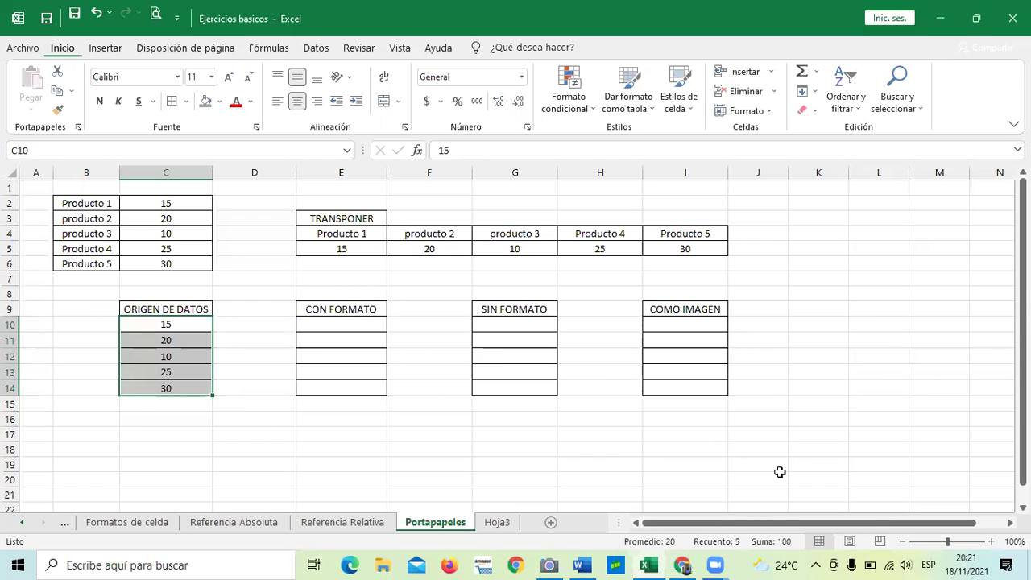
click(425, 448)
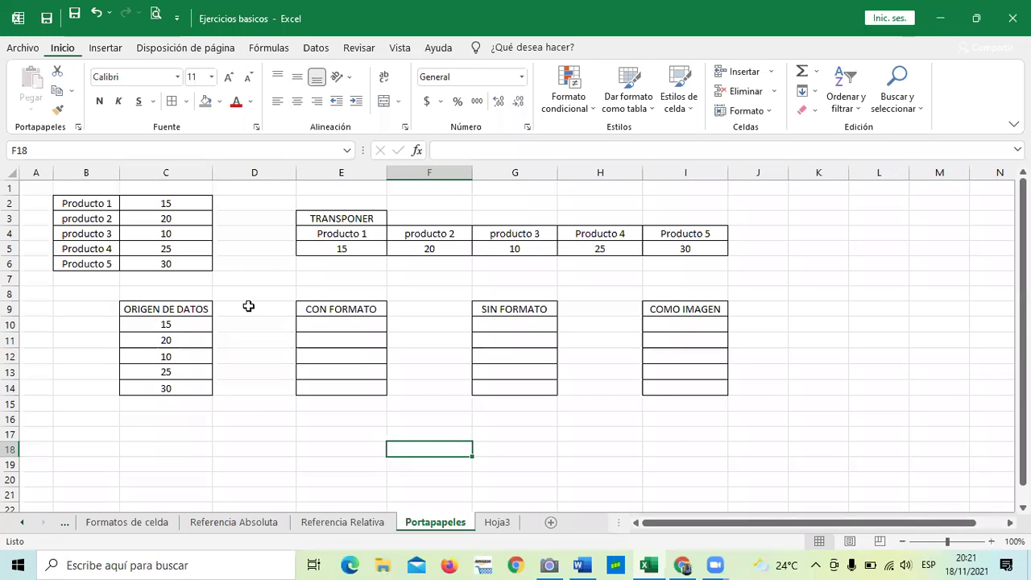
click(266, 258)
click(262, 416)
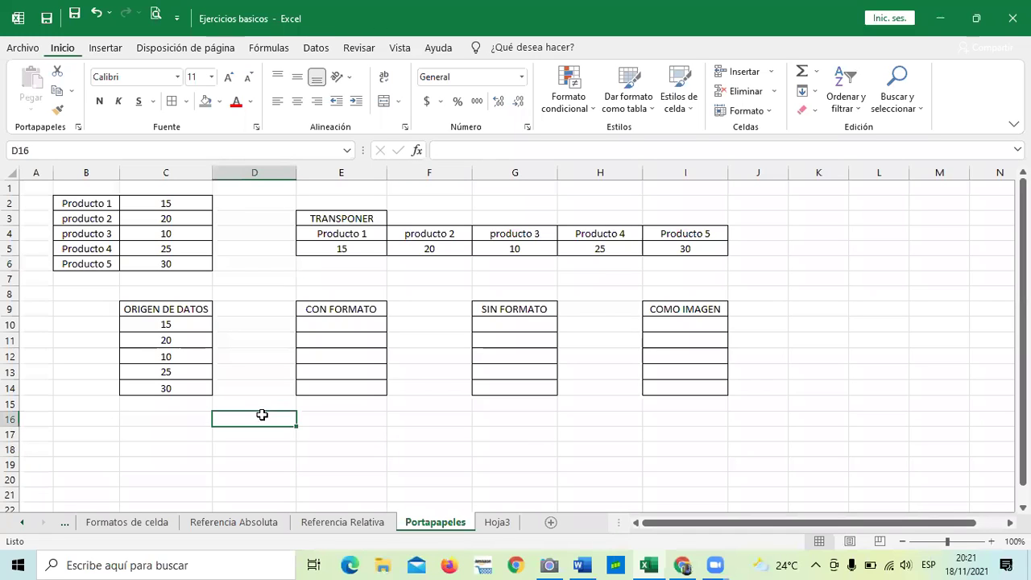
Apply the dollar accounting number format to C10 in the ORIGEN DE DATOS table.
click(165, 324)
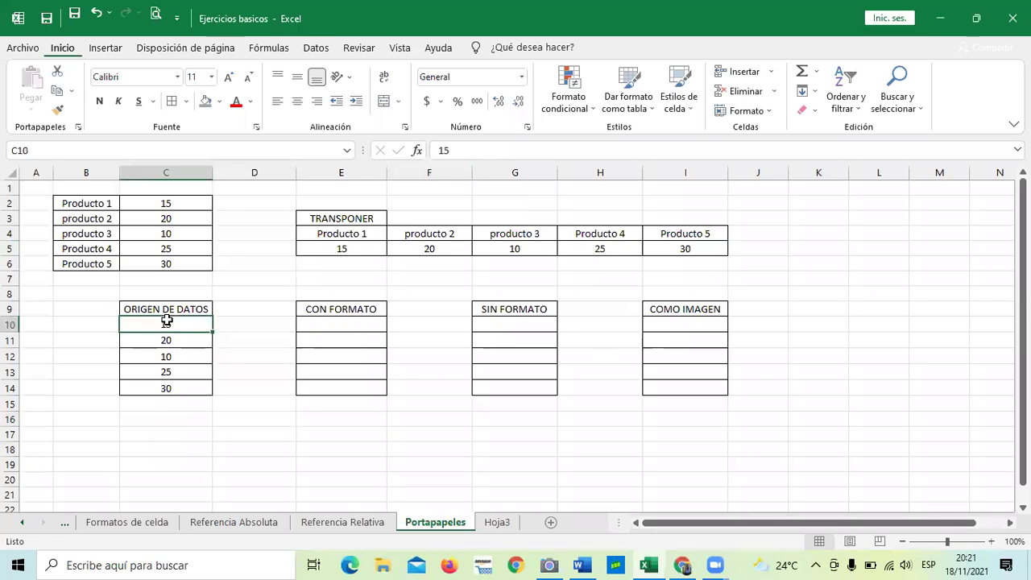
click(427, 102)
click(305, 410)
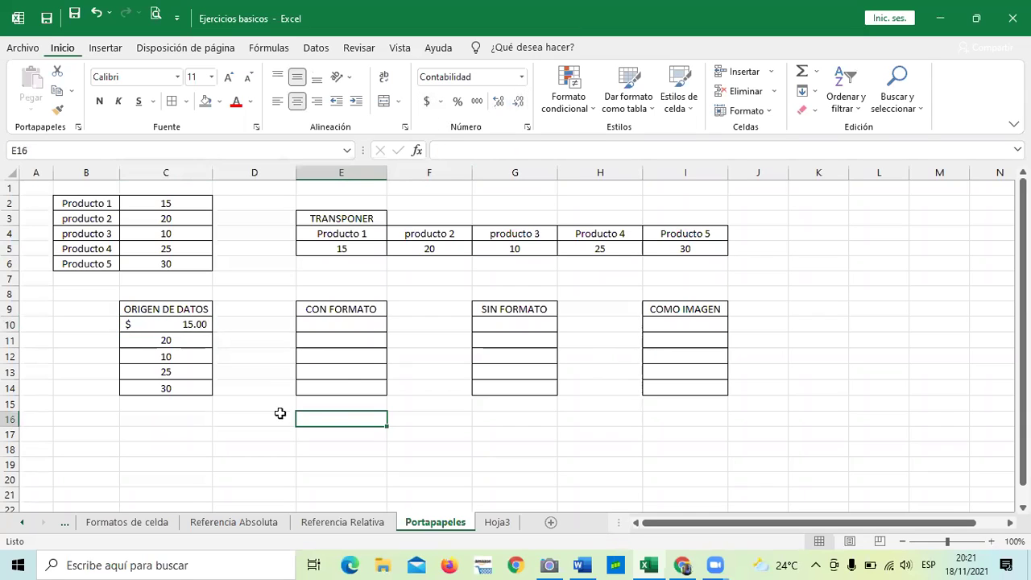
Open the cell format settings for C11 and show the Personalizada number category.
click(191, 341)
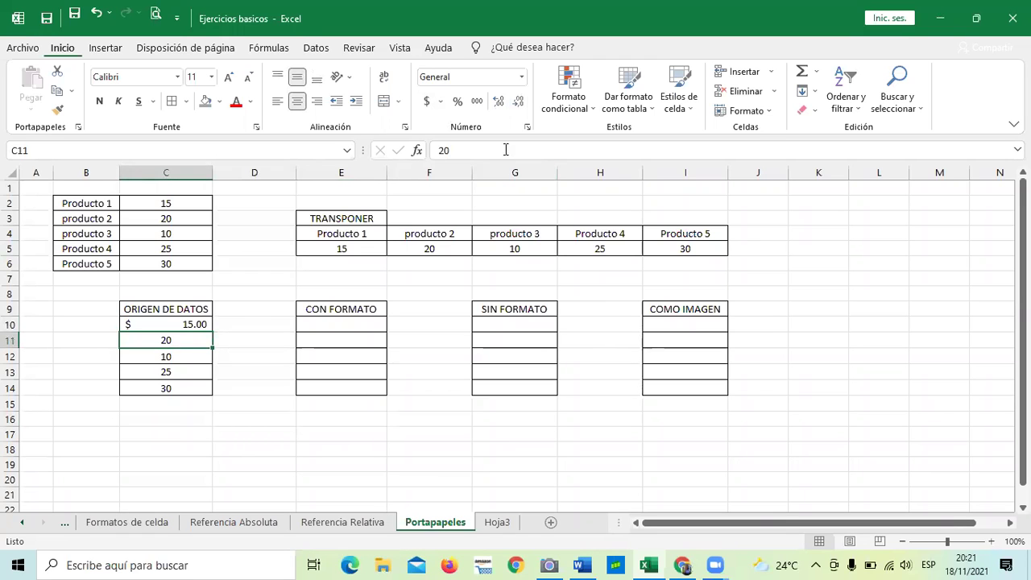
click(526, 128)
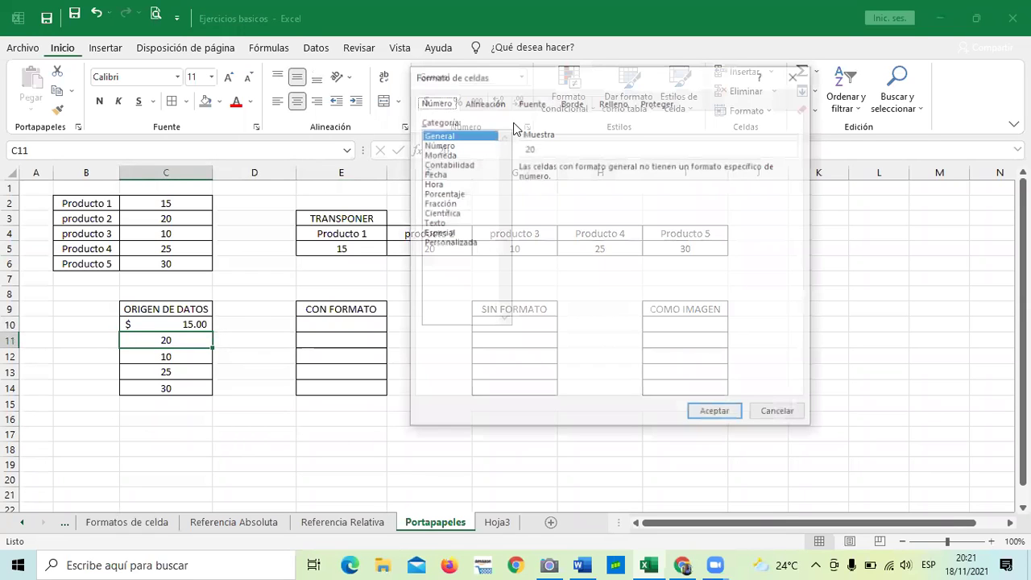
click(461, 243)
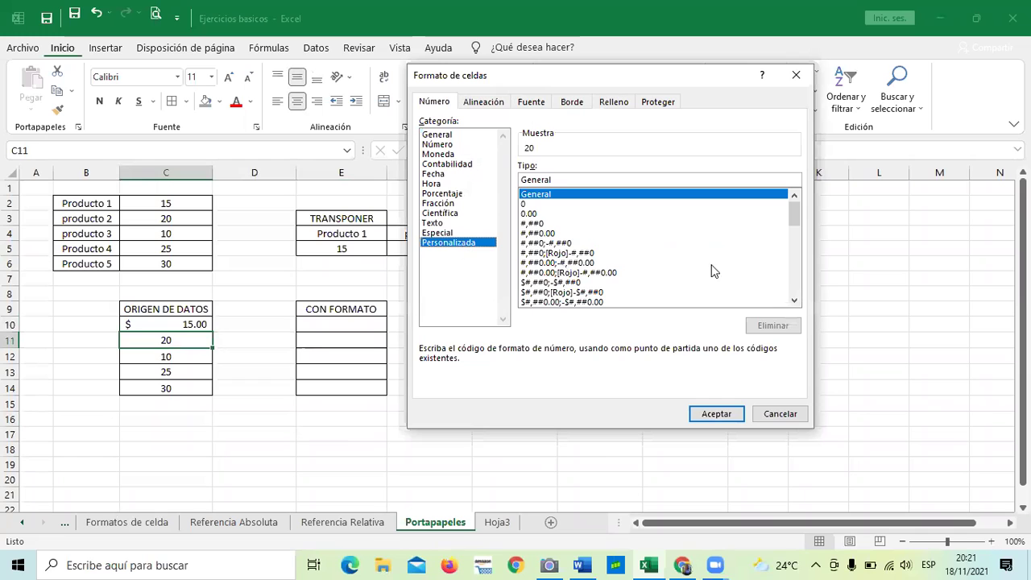
Examine the list of custom number format codes, including how d/m/yyyy hh:m previews for C11.
click(795, 301)
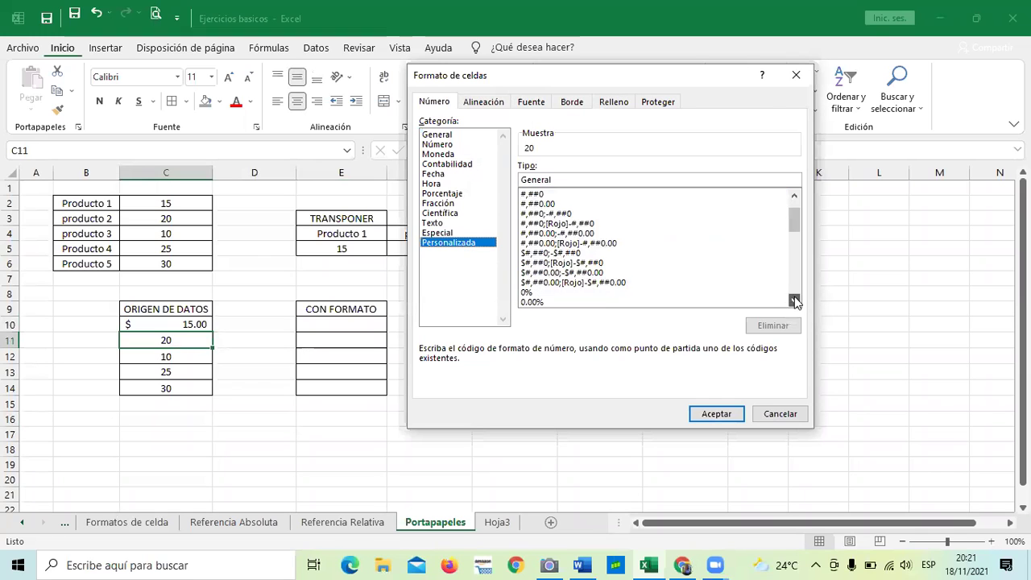
click(794, 300)
click(795, 301)
click(795, 301)
click(794, 300)
click(795, 301)
click(794, 300)
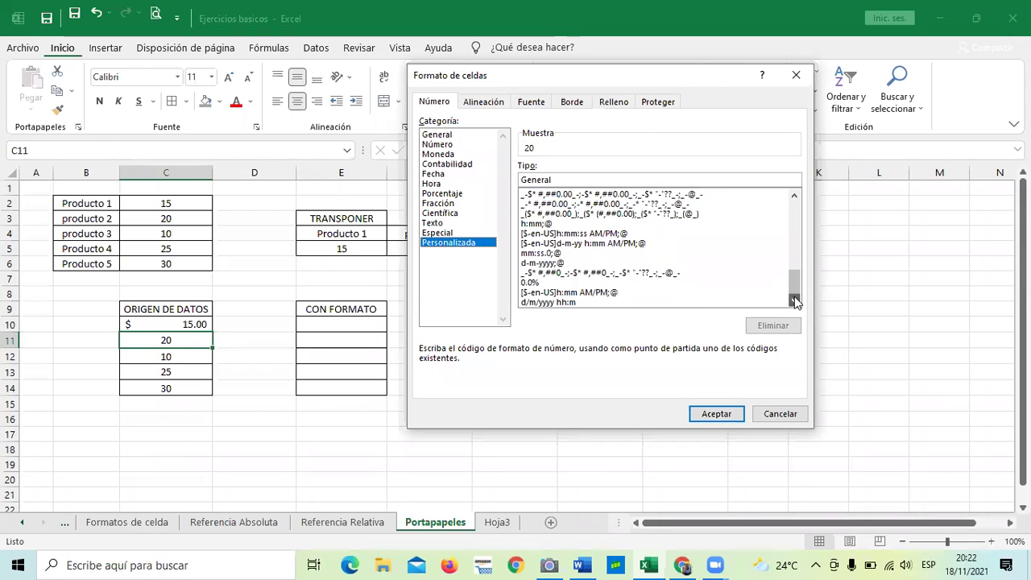
click(567, 302)
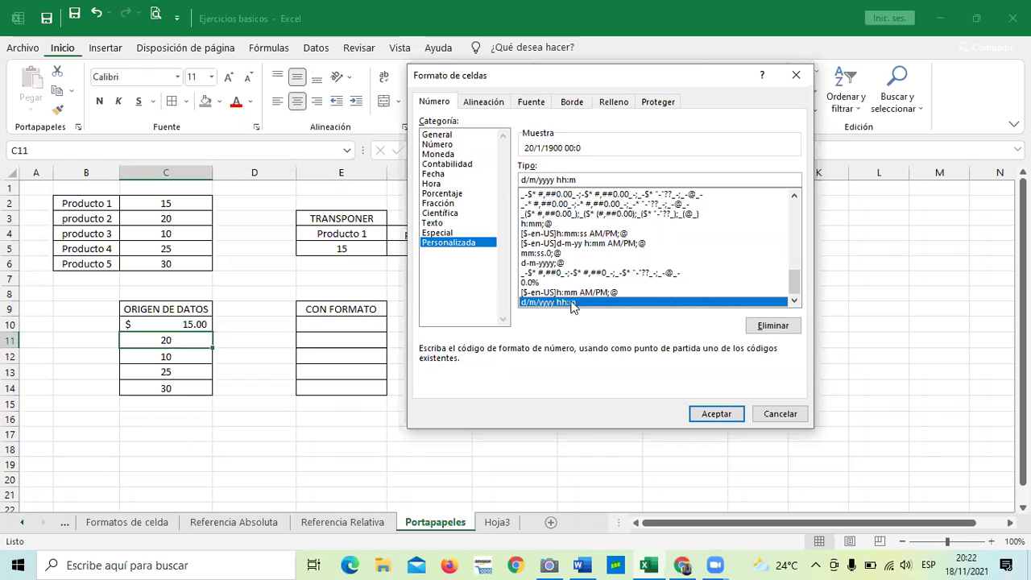
drag(793, 283, 776, 191)
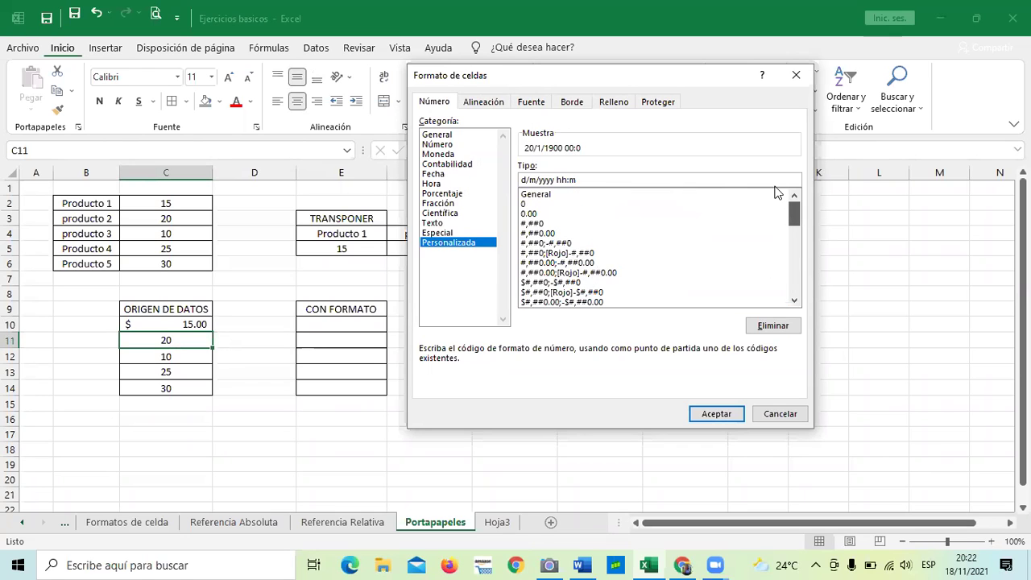
Apply the custom number format 0 "KM" to C11, based on the 0 format code.
click(524, 203)
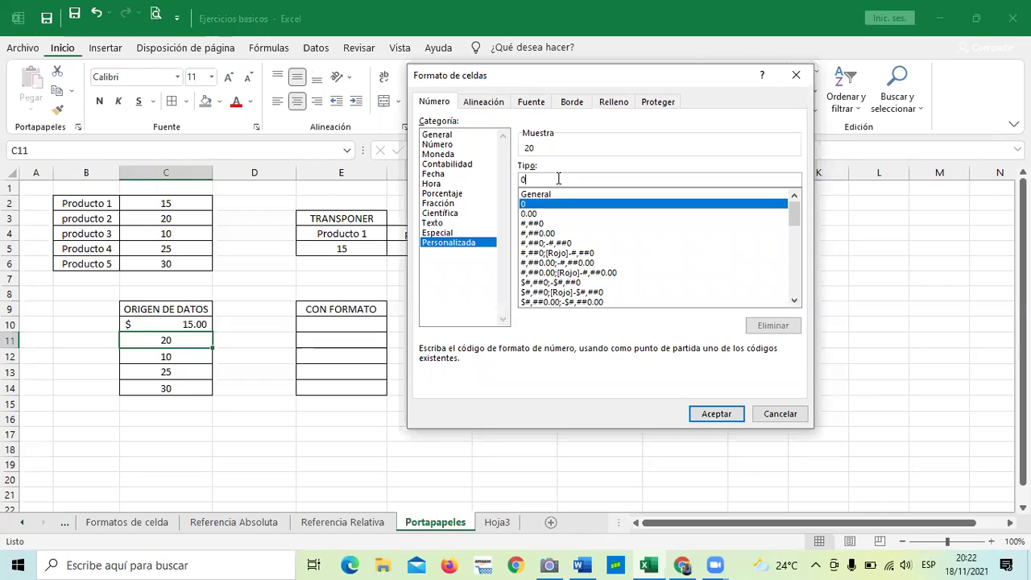
click(558, 179)
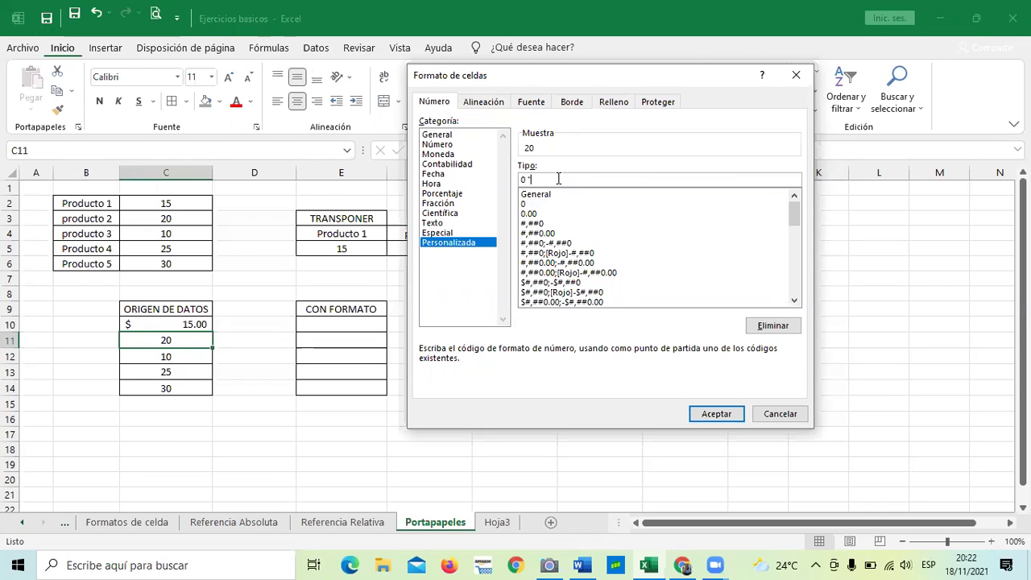
text("KM")
click(717, 414)
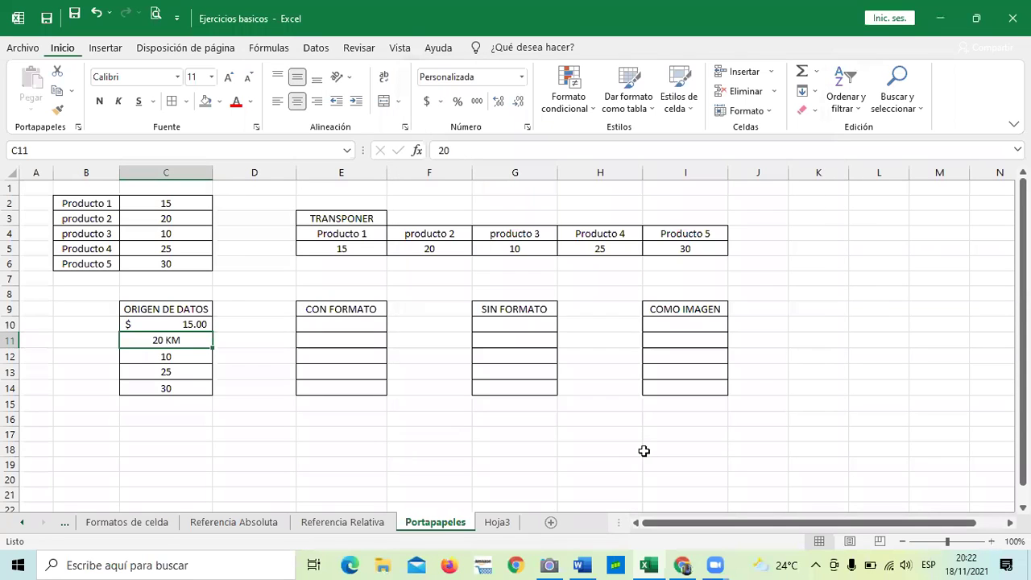
click(645, 451)
click(149, 340)
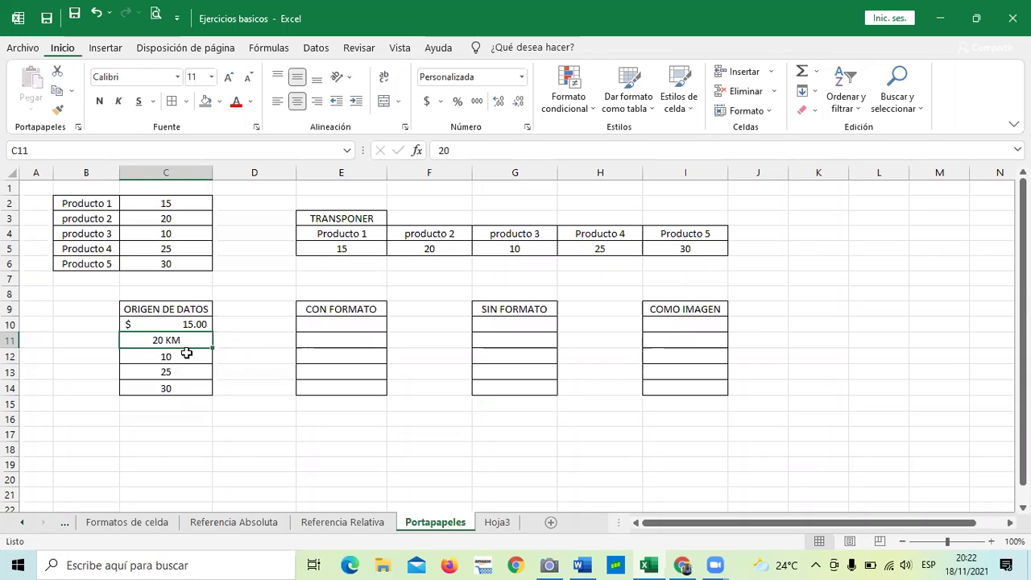
Format C12 as a percentage and correct its value to 10%.
click(184, 360)
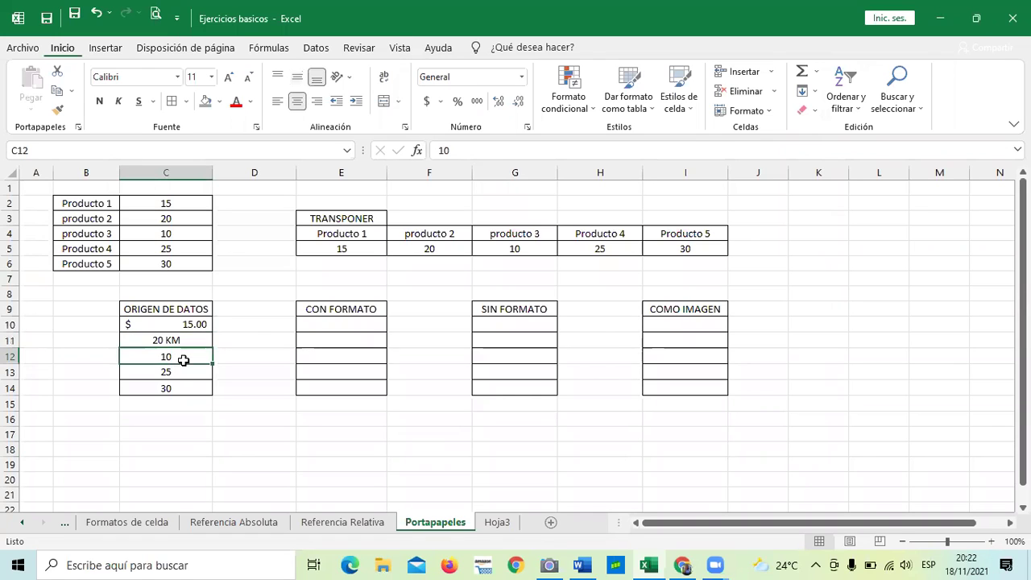
click(458, 103)
double_click(160, 356)
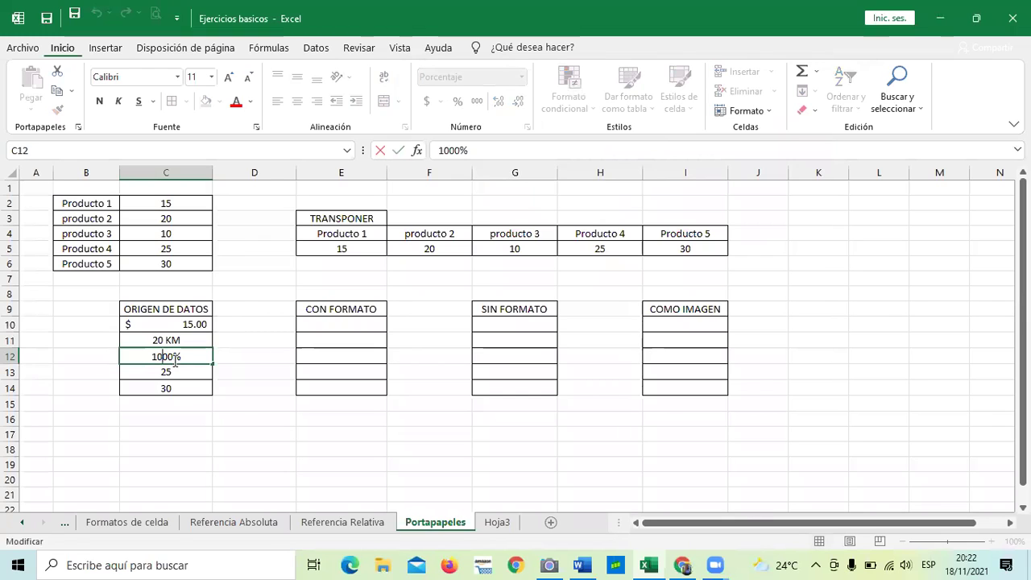
key(Delete)
key(Return)
click(254, 434)
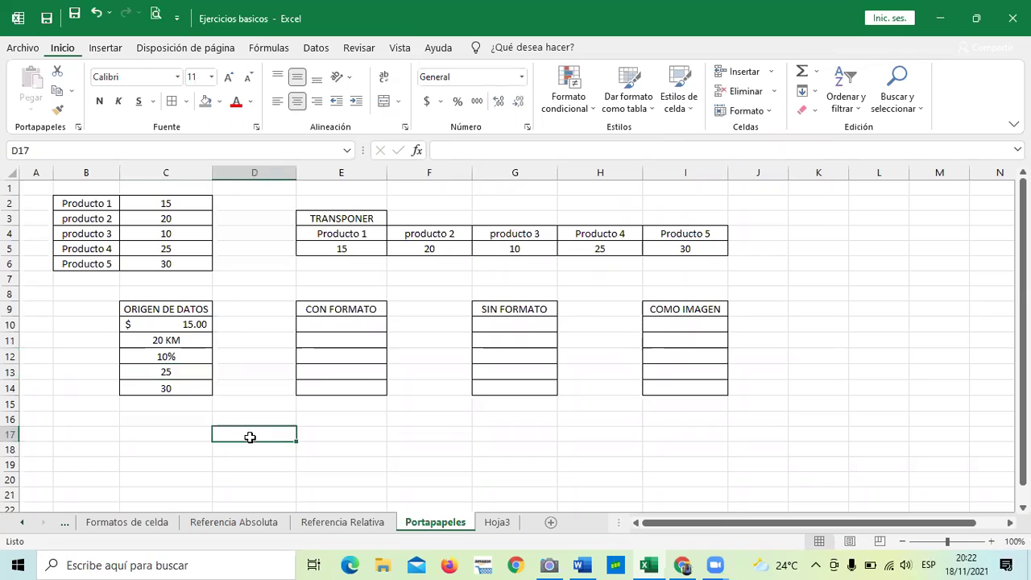
Fill C13 with the standard green color and increase its font size to 16.
click(197, 372)
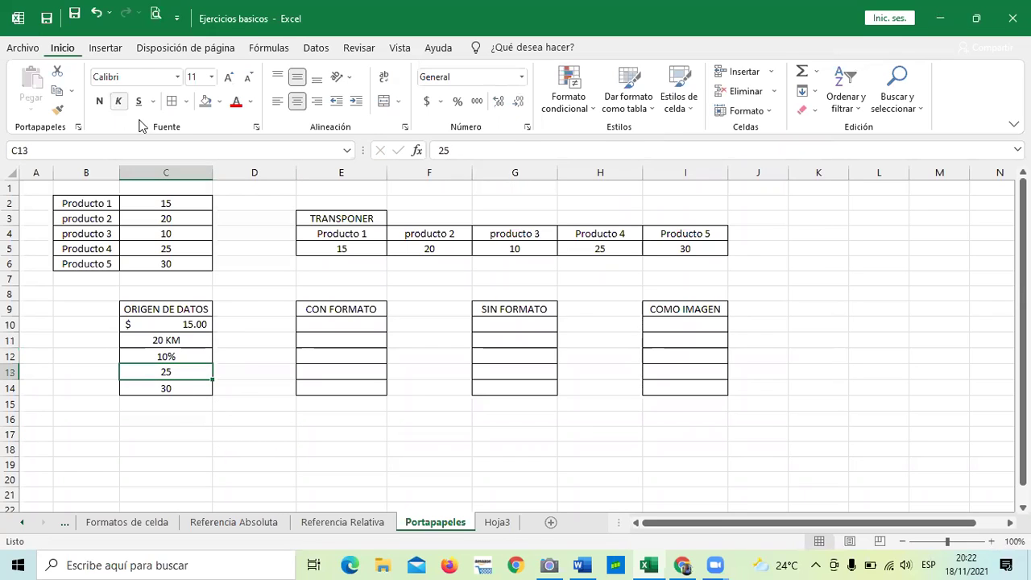
click(219, 101)
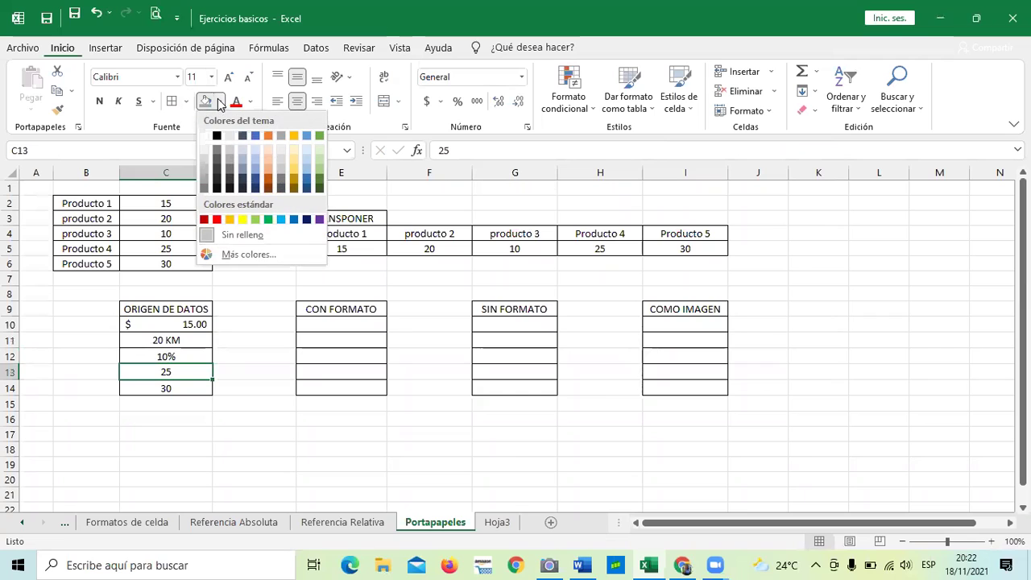
click(268, 219)
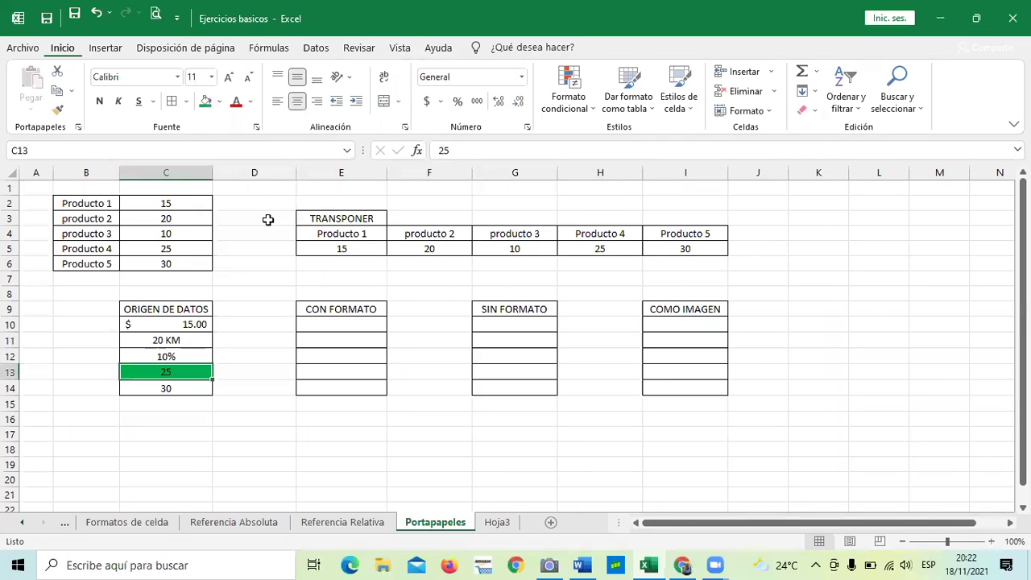
click(230, 78)
click(230, 78)
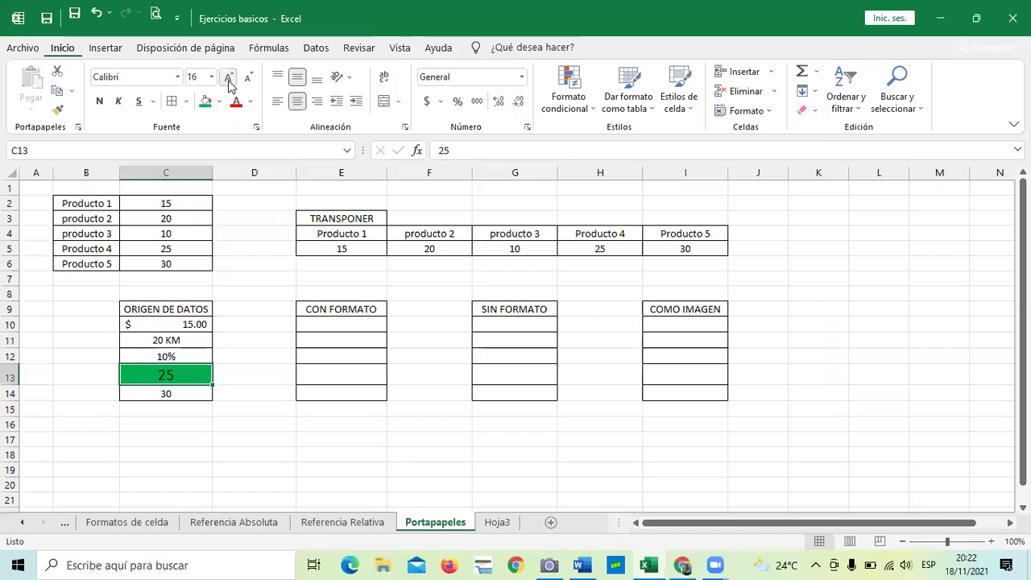
click(170, 454)
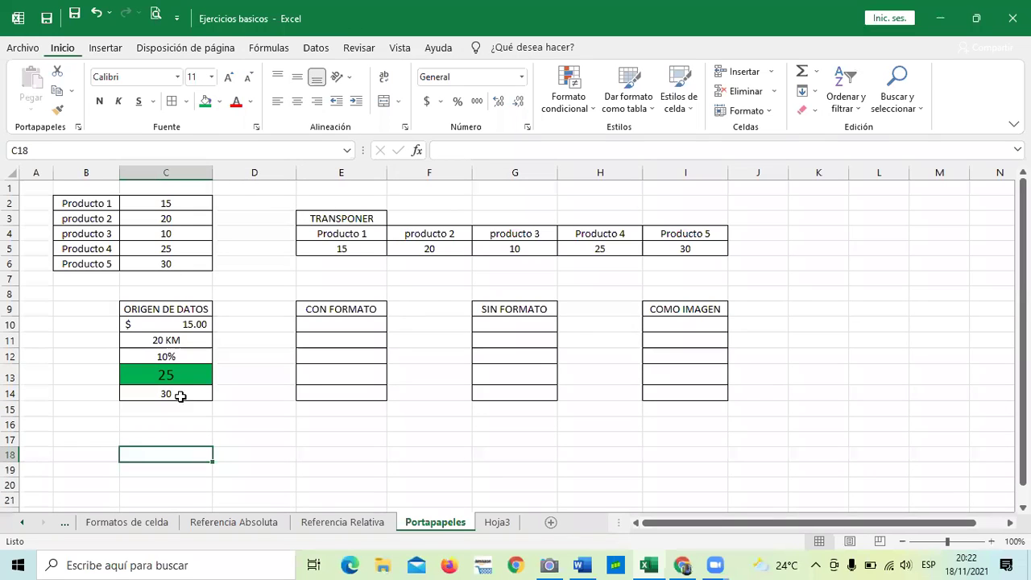
Increase the font size of C14, the last ORIGEN DE DATOS cell, to 24.
click(179, 395)
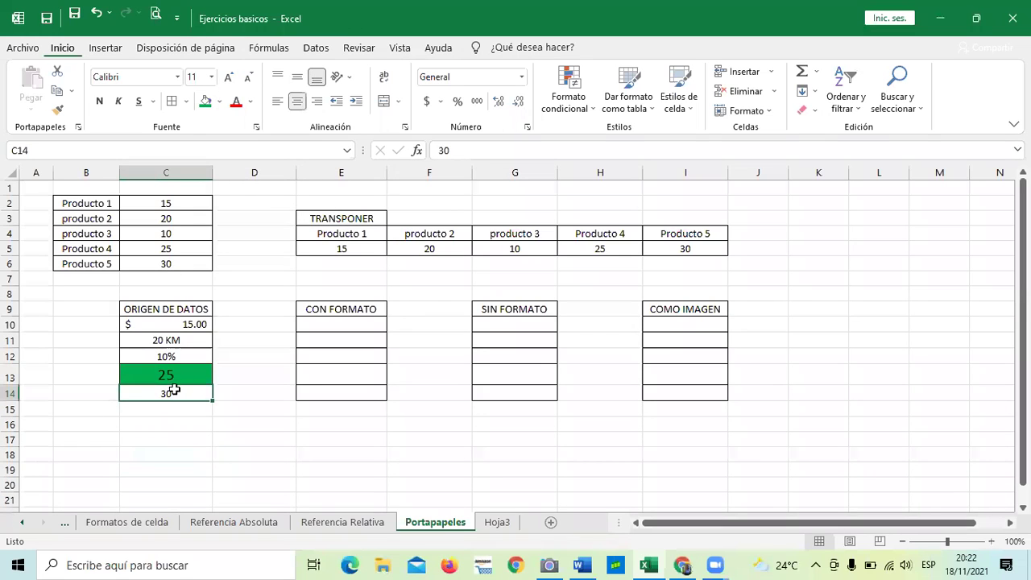
click(219, 102)
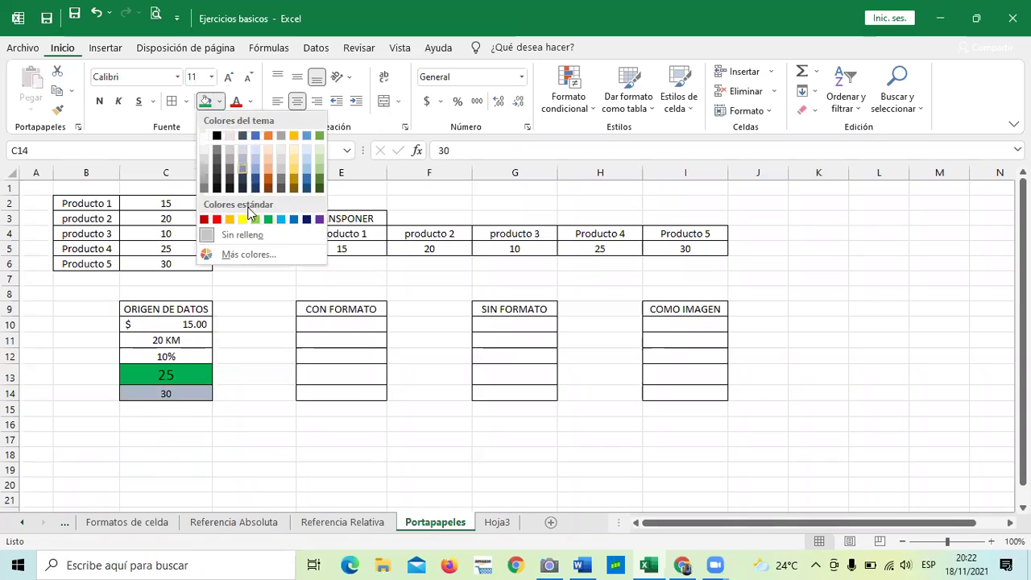
click(231, 79)
click(231, 77)
click(231, 77)
click(230, 77)
click(230, 77)
click(230, 77)
click(231, 77)
click(248, 426)
click(193, 403)
click(229, 78)
Give C14 a blue theme fill and a red font color.
click(218, 101)
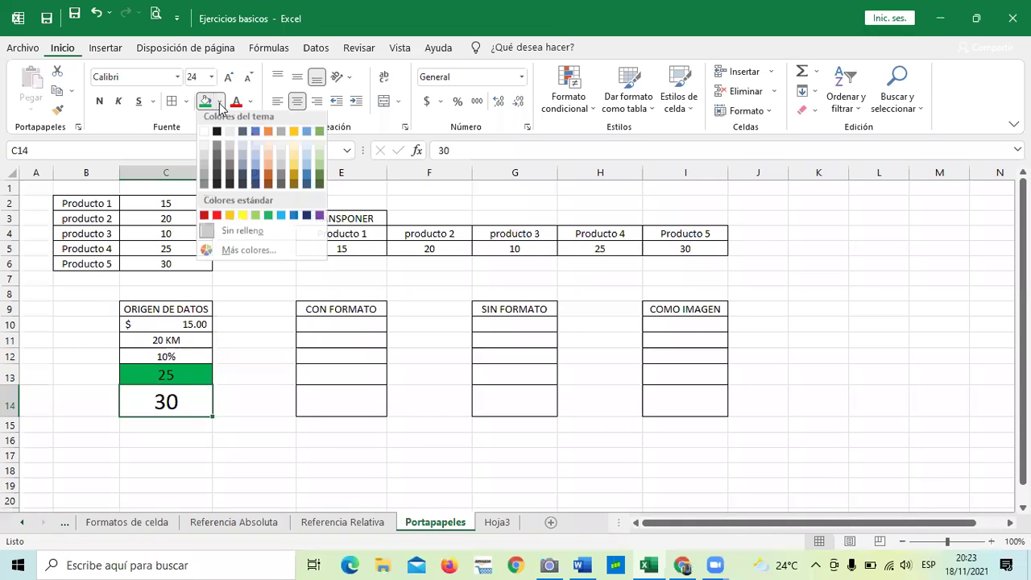
click(256, 137)
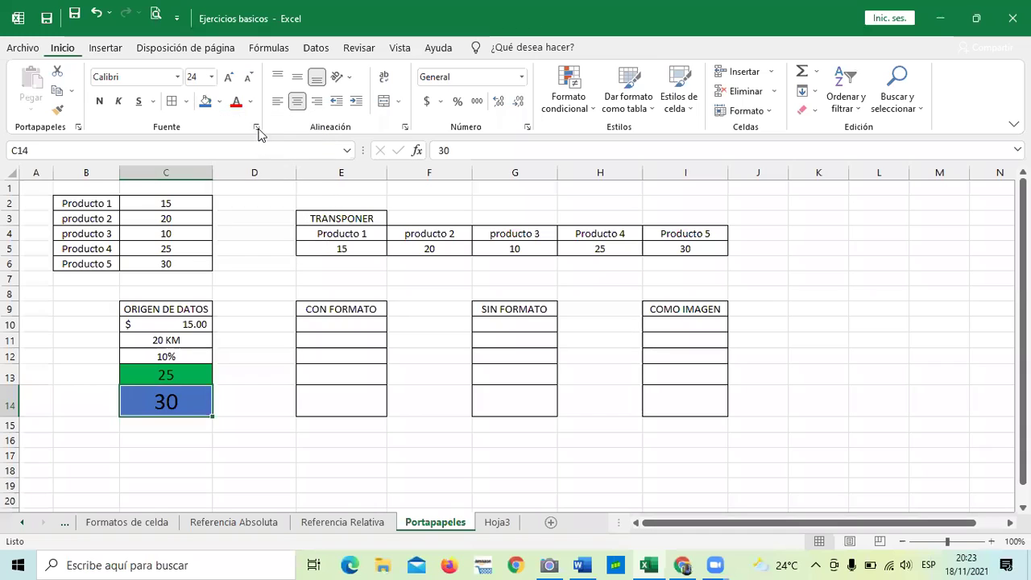
click(237, 105)
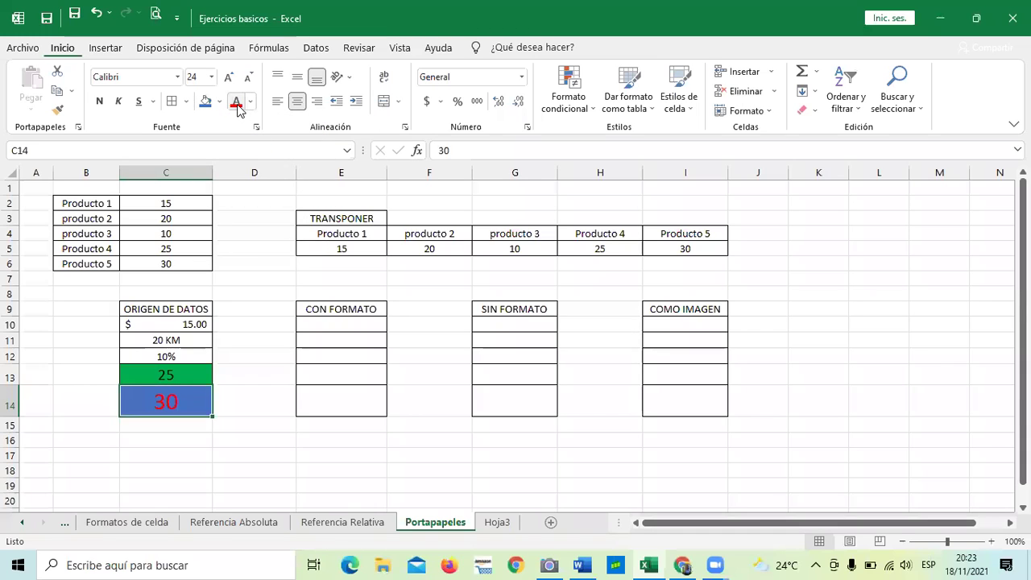
click(279, 450)
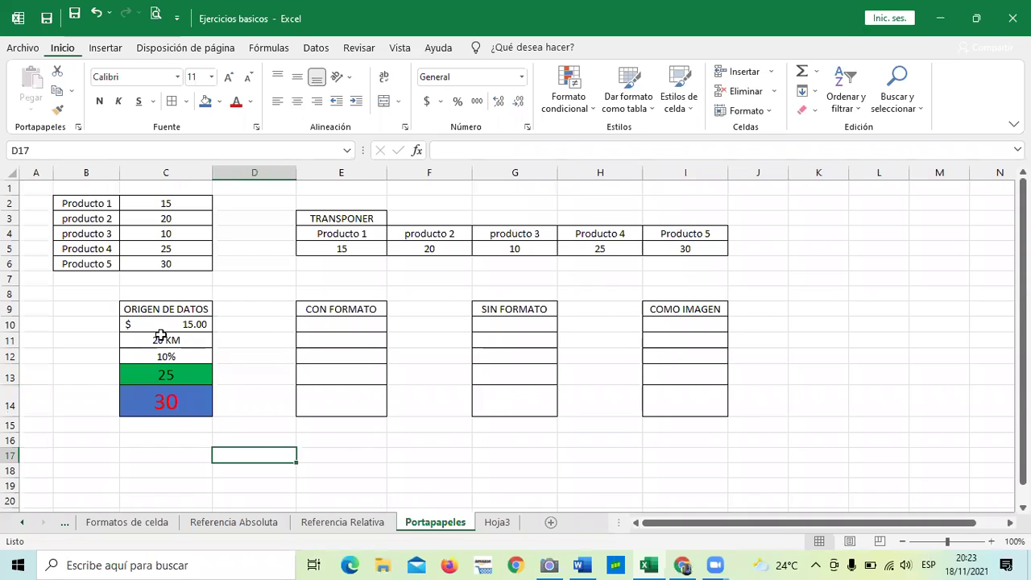
click(382, 473)
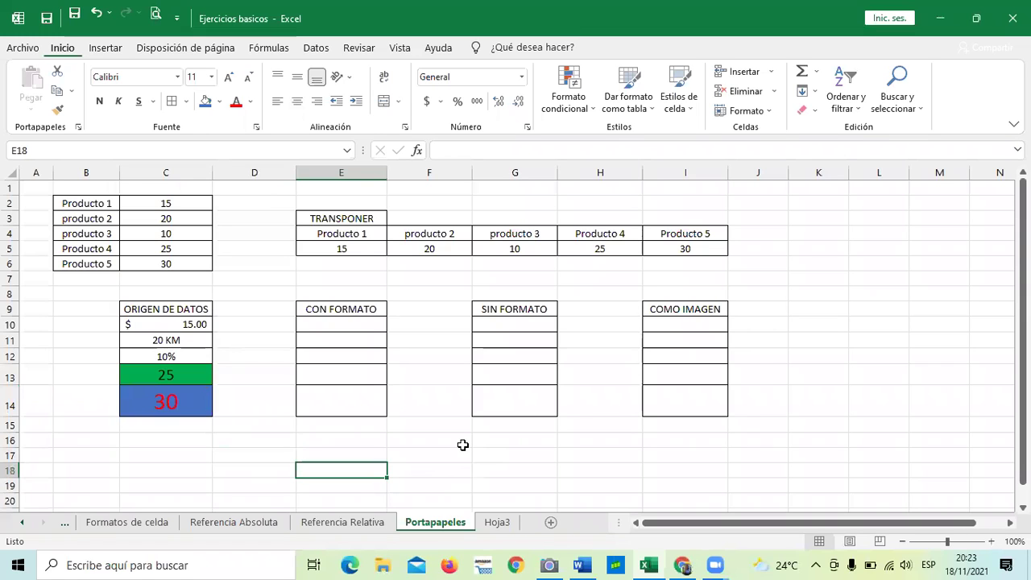
Copy the formatted ORIGEN DE DATOS values in C10:C14.
drag(143, 326, 164, 404)
click(221, 376)
drag(167, 325, 174, 403)
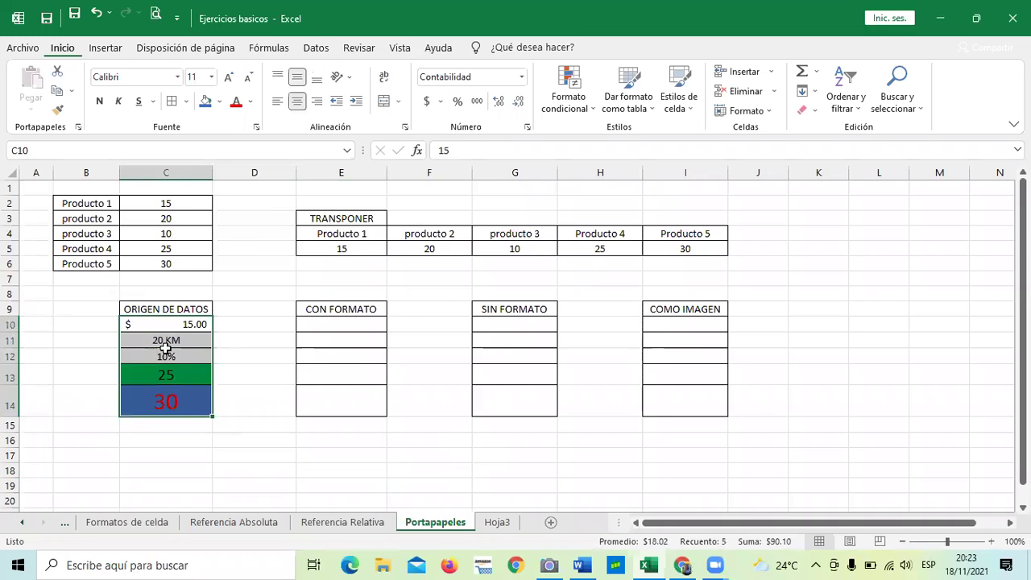
right_click(166, 355)
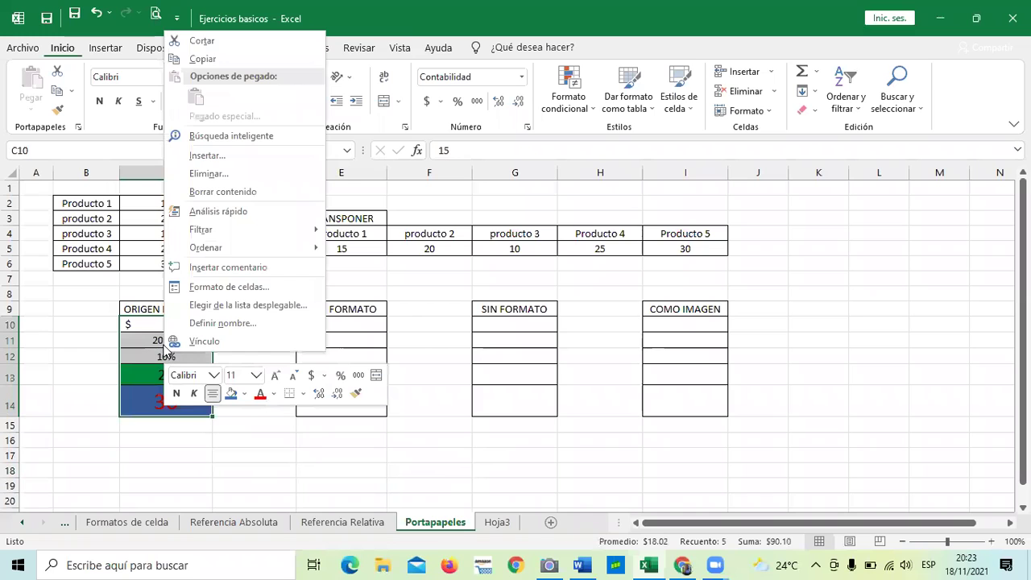
click(203, 60)
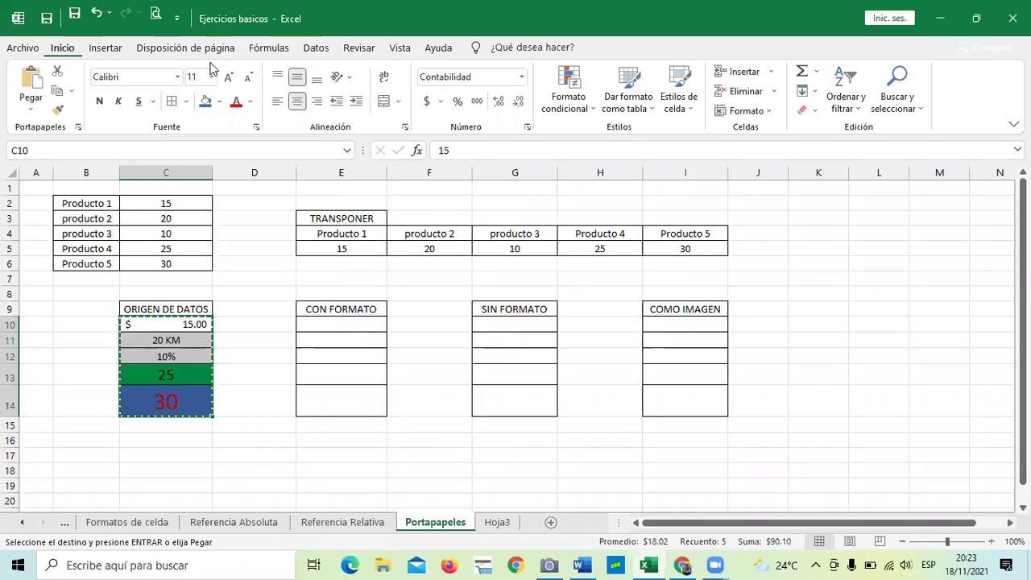
Paste the copied cells as values only into the CON FORMATO column from E10, and end copy mode.
click(348, 324)
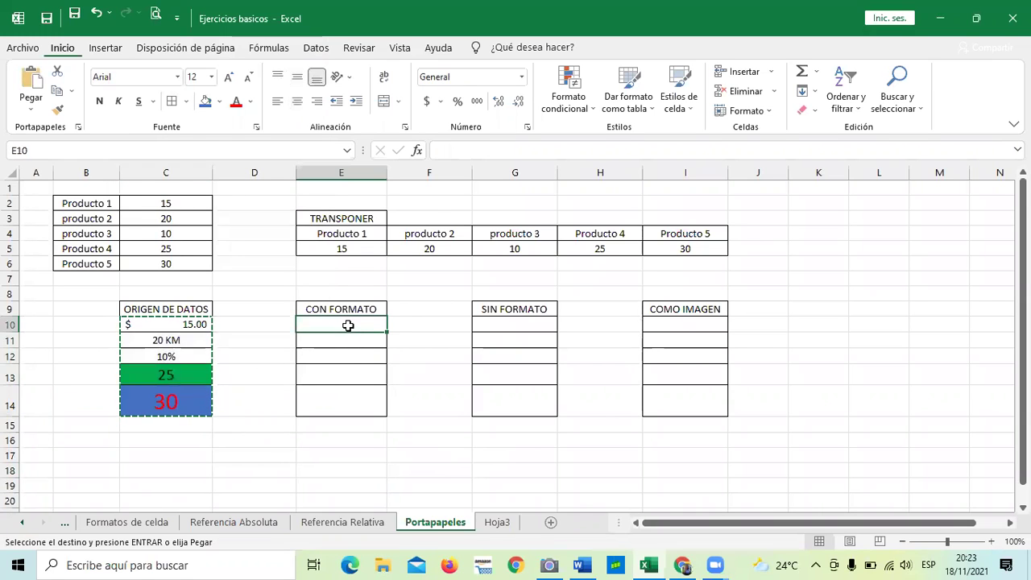
right_click(348, 326)
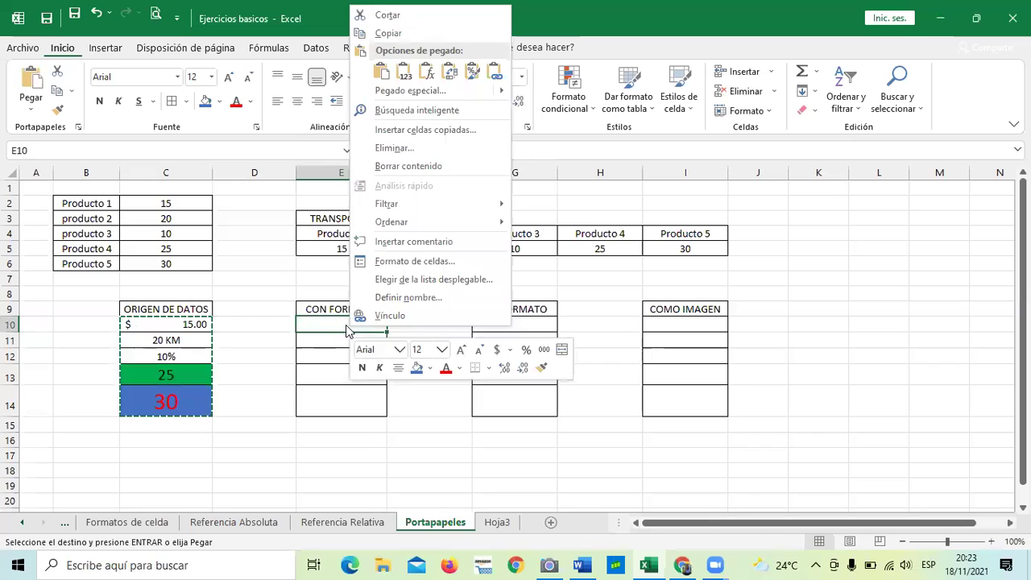
click(379, 71)
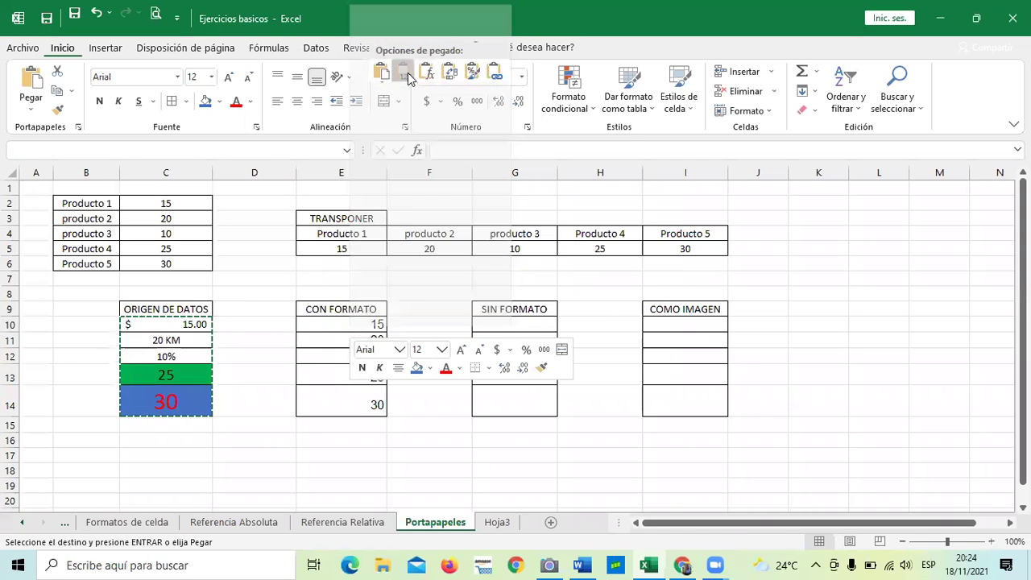
click(408, 77)
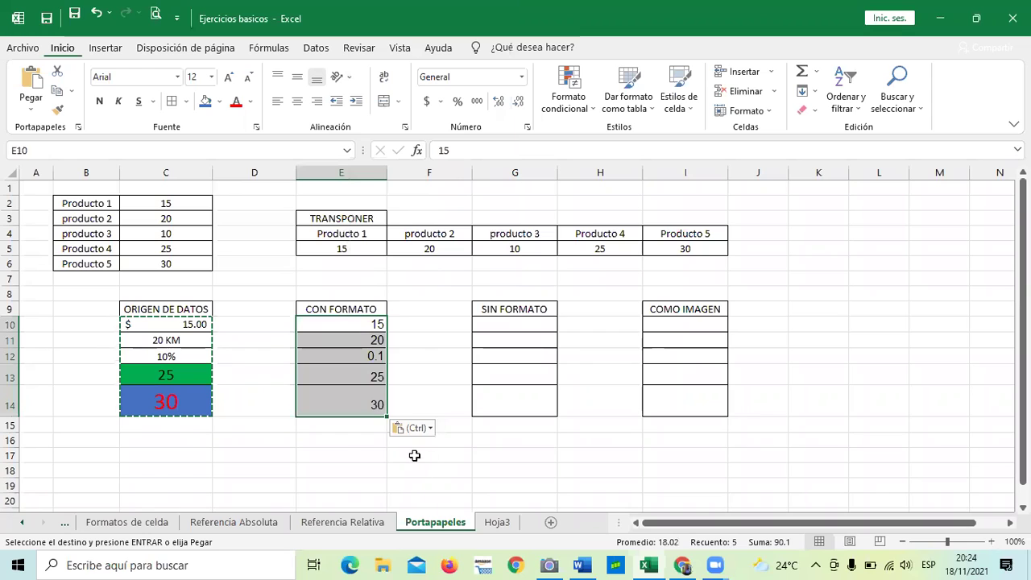
click(415, 456)
key(Escape)
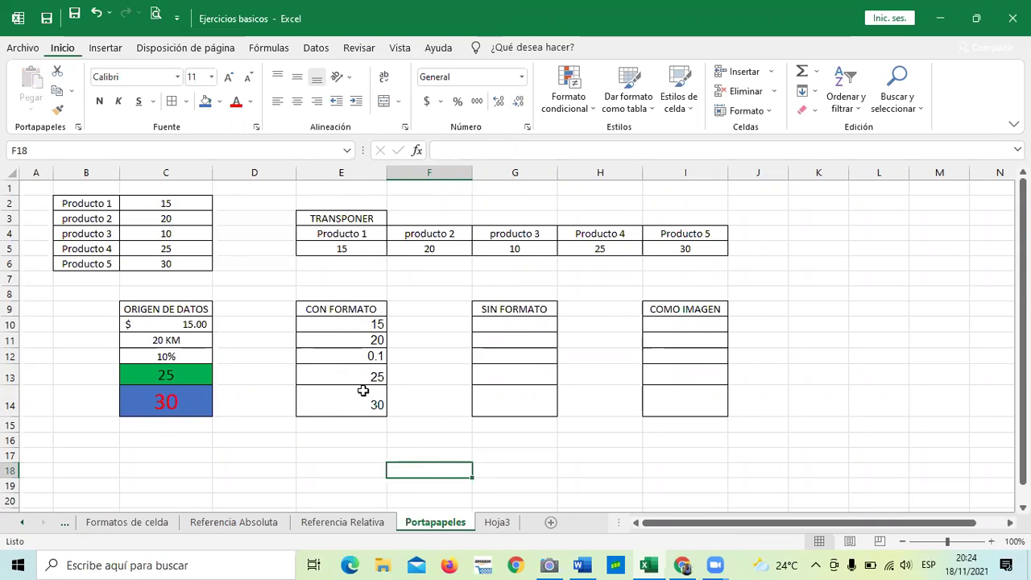
Compare the pasted CON FORMATO cells E10 and E12 with their ORIGEN DE DATOS counterparts.
click(357, 323)
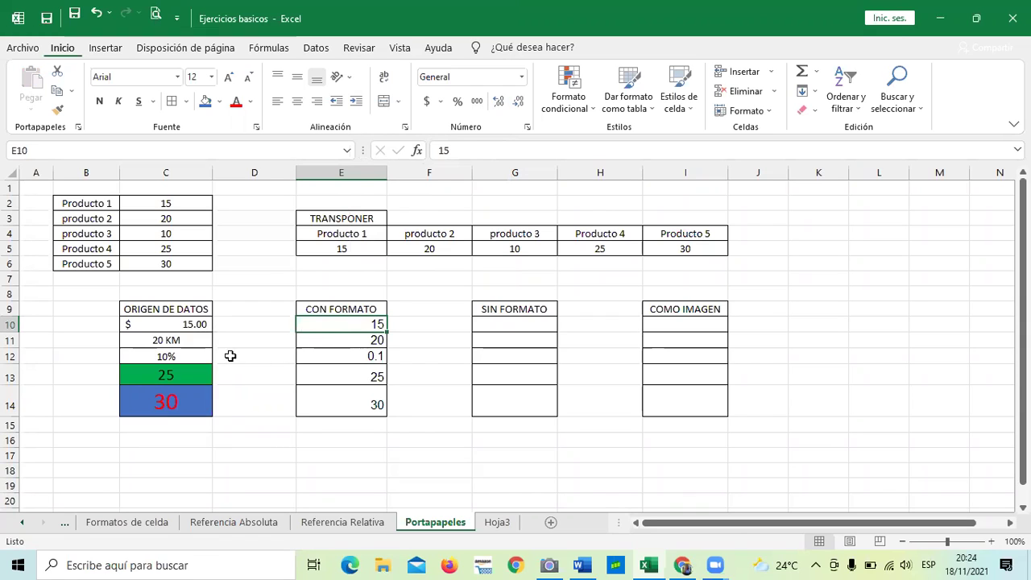
click(192, 354)
click(314, 353)
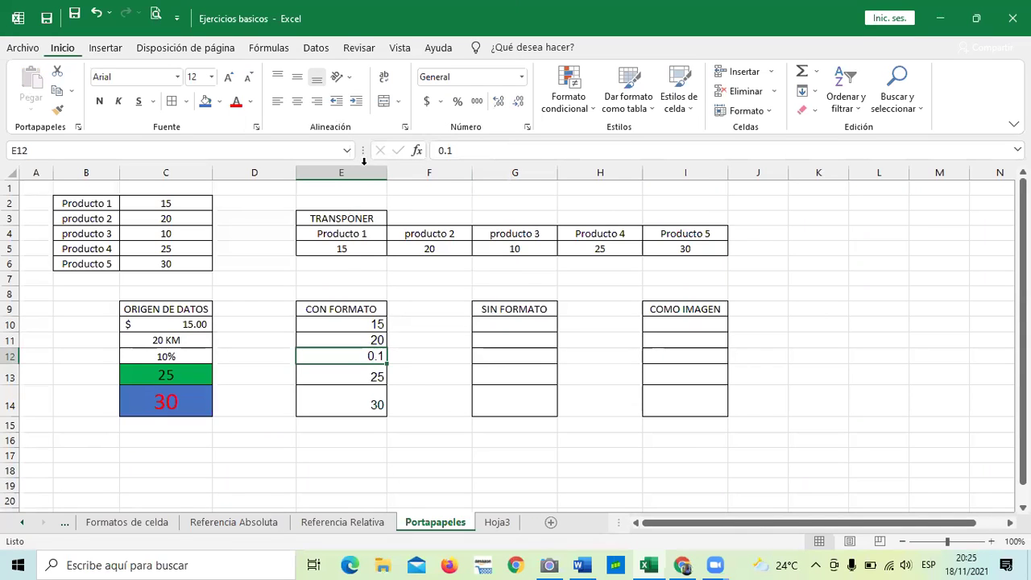
click(354, 324)
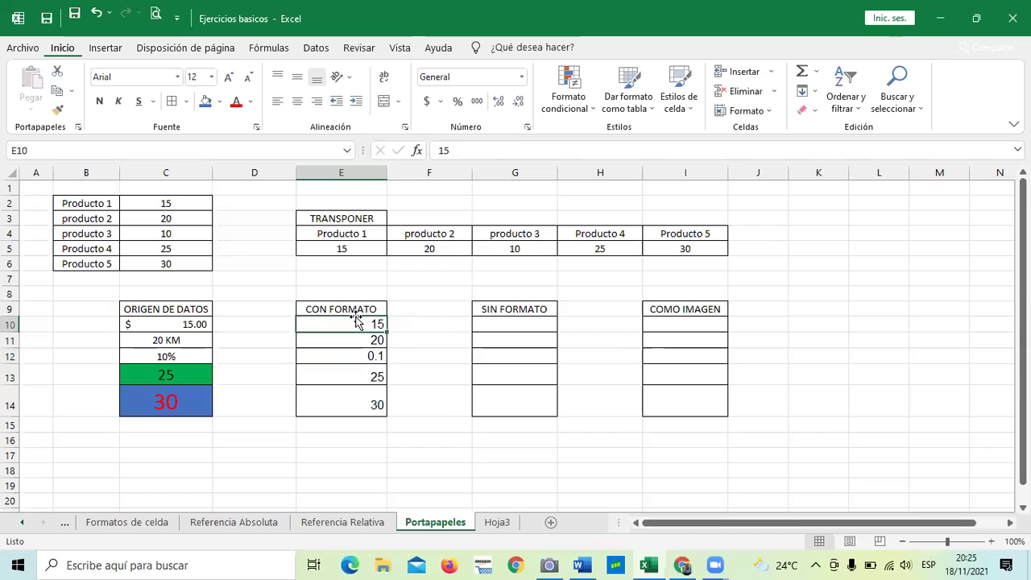
click(500, 325)
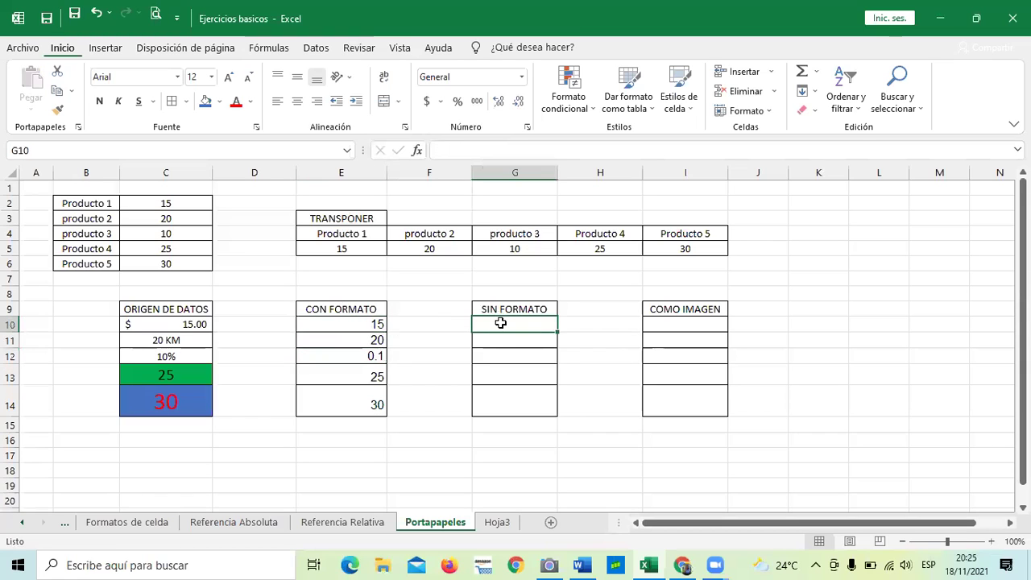
click(431, 282)
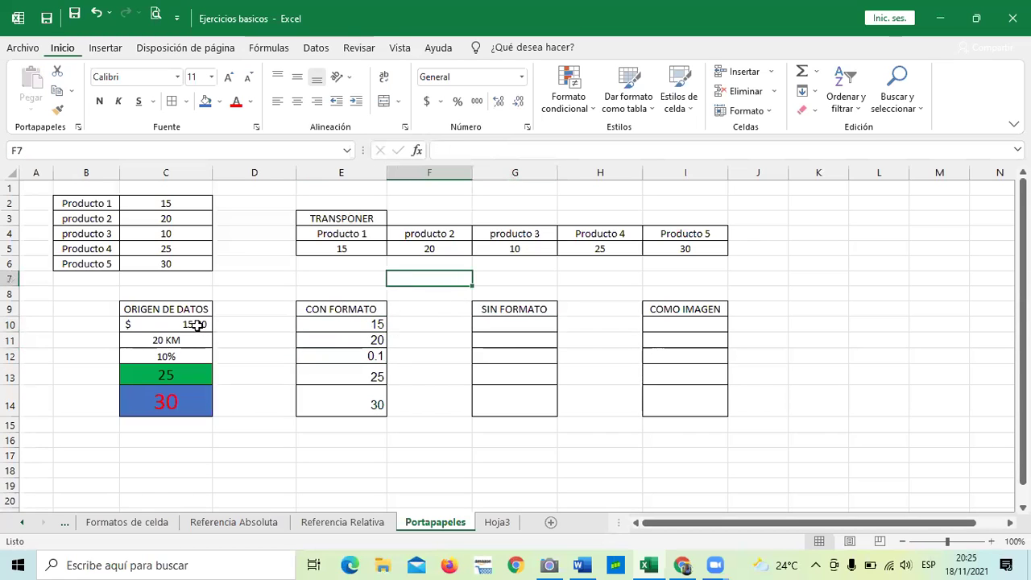
Copy the ORIGEN DE DATOS range C10:C14 again.
drag(199, 325, 193, 399)
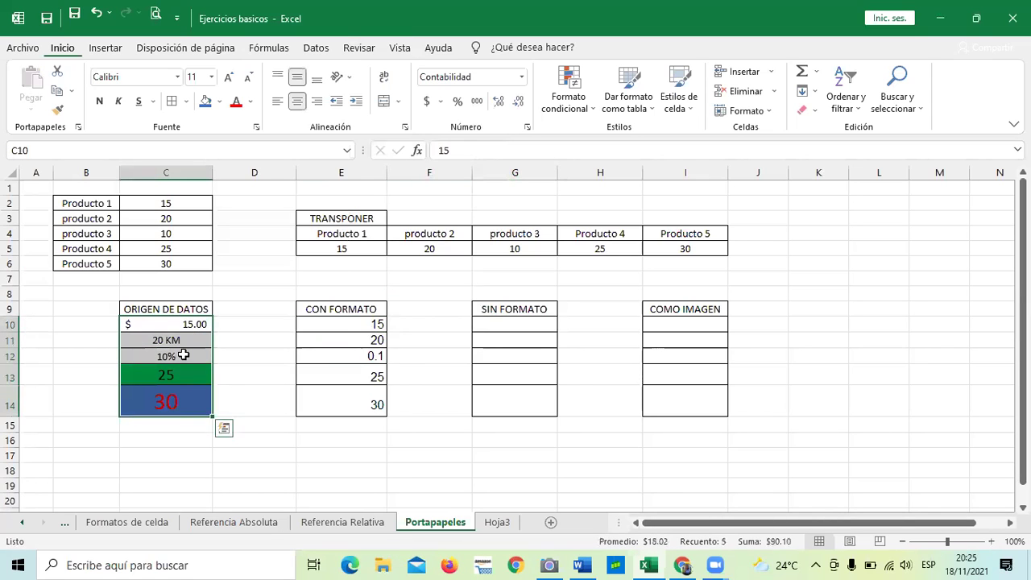
right_click(187, 363)
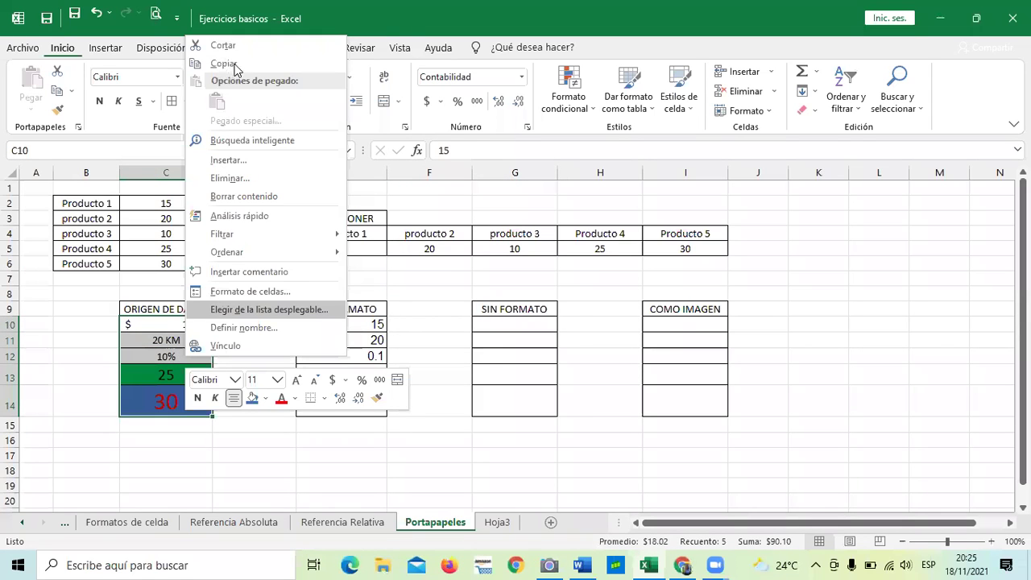
click(234, 70)
Paste only the formatting of the copied cells into the SIN FORMATO column from G10.
click(514, 323)
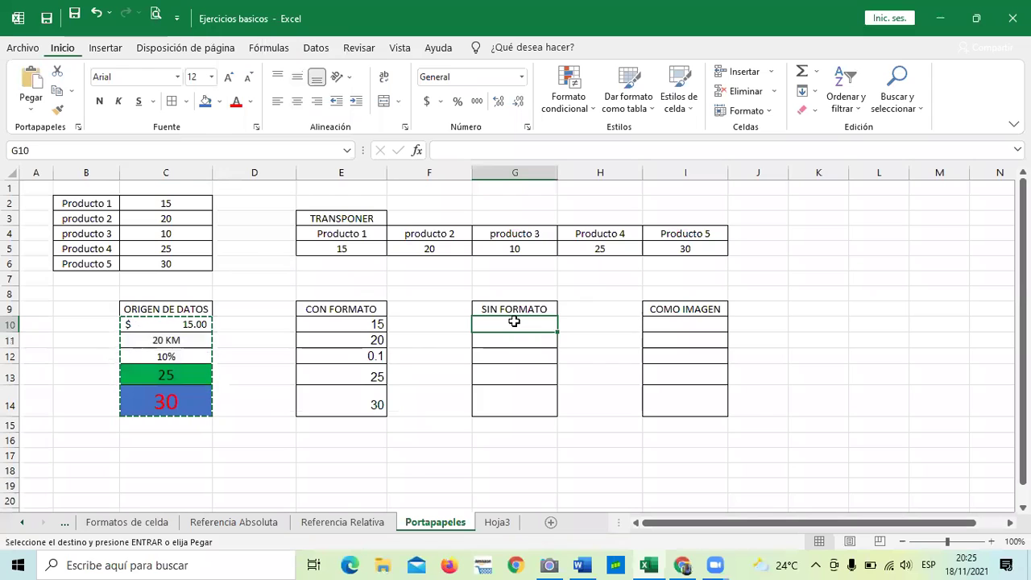
right_click(514, 323)
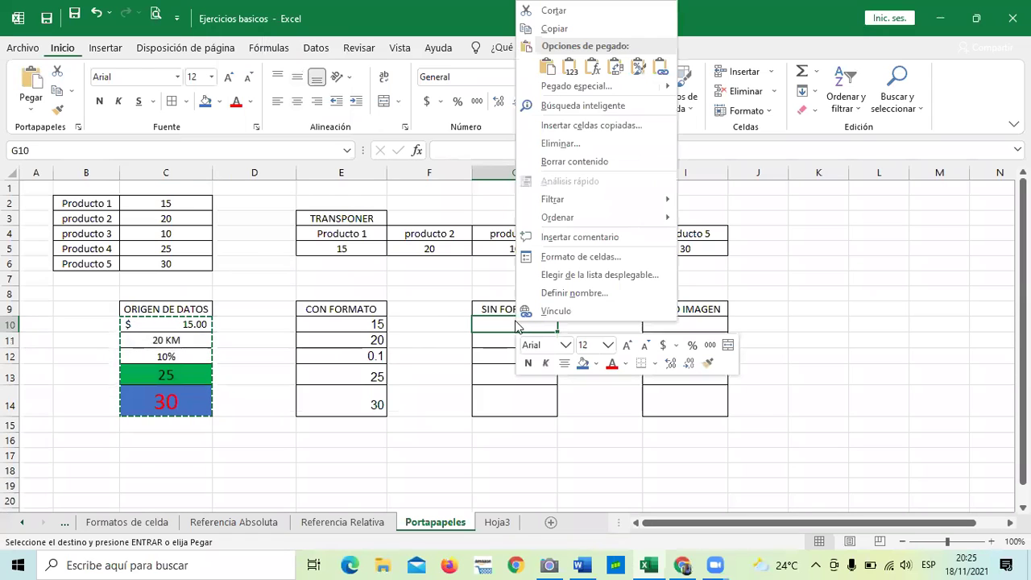
click(581, 73)
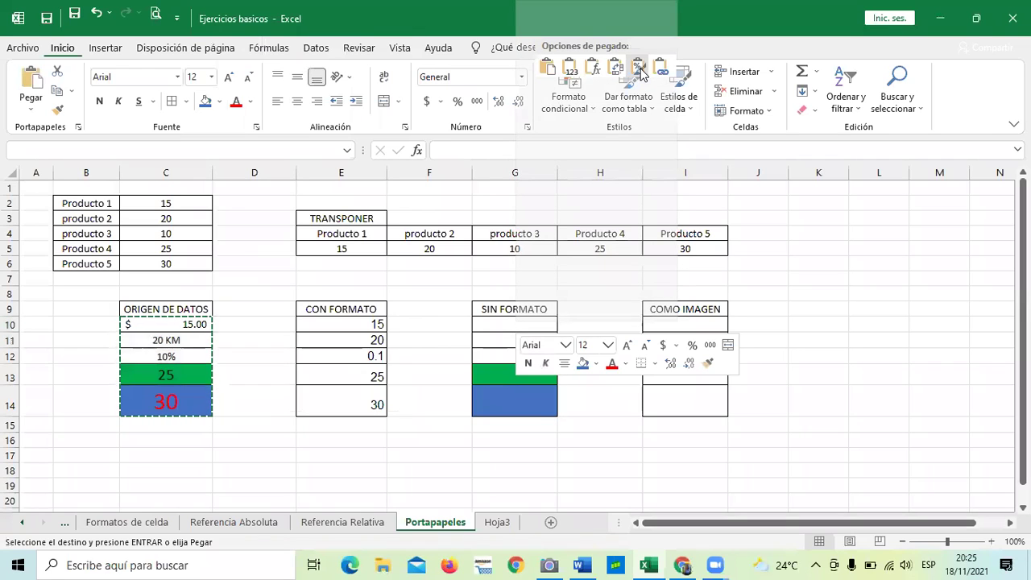
click(641, 71)
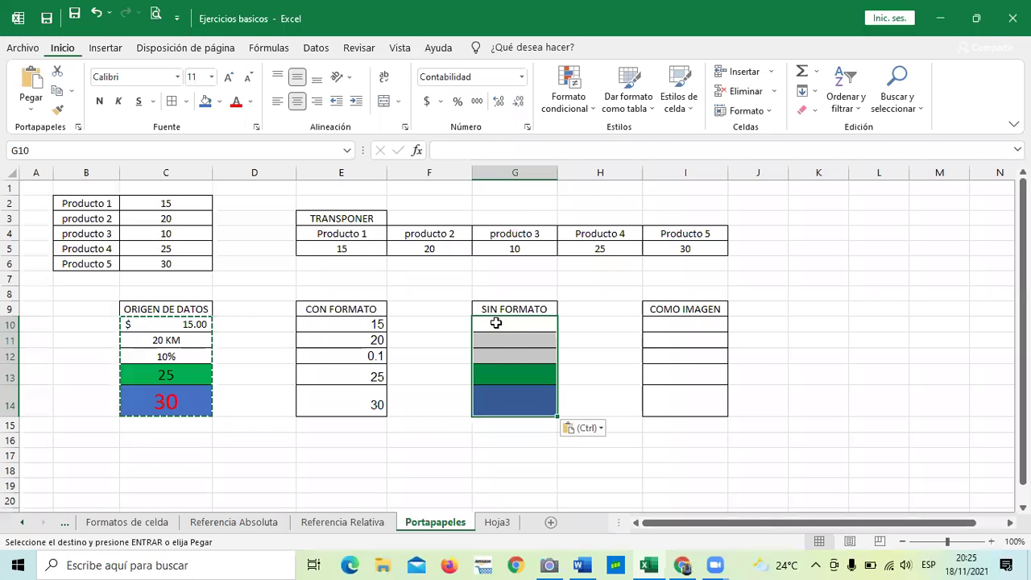
Paste the copied cells with both values and formatting into G10:G14 under SIN FORMATO, and end copy mode.
right_click(496, 326)
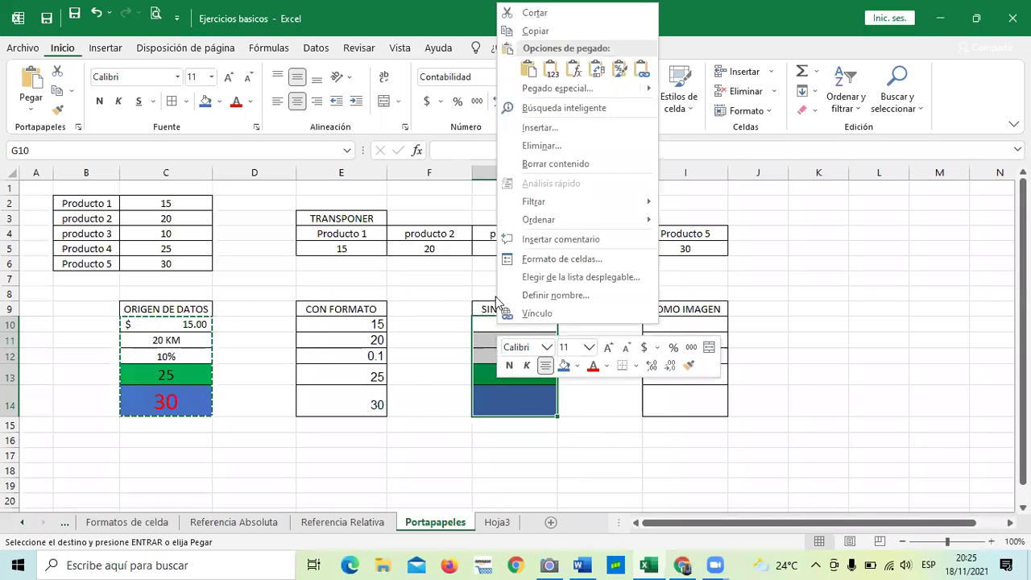
click(551, 70)
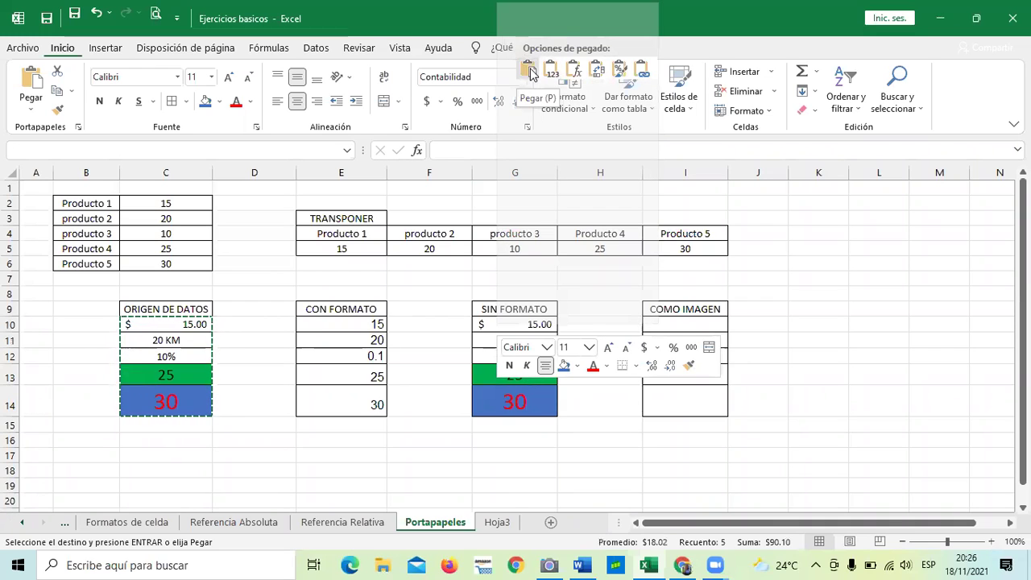
click(531, 72)
click(564, 455)
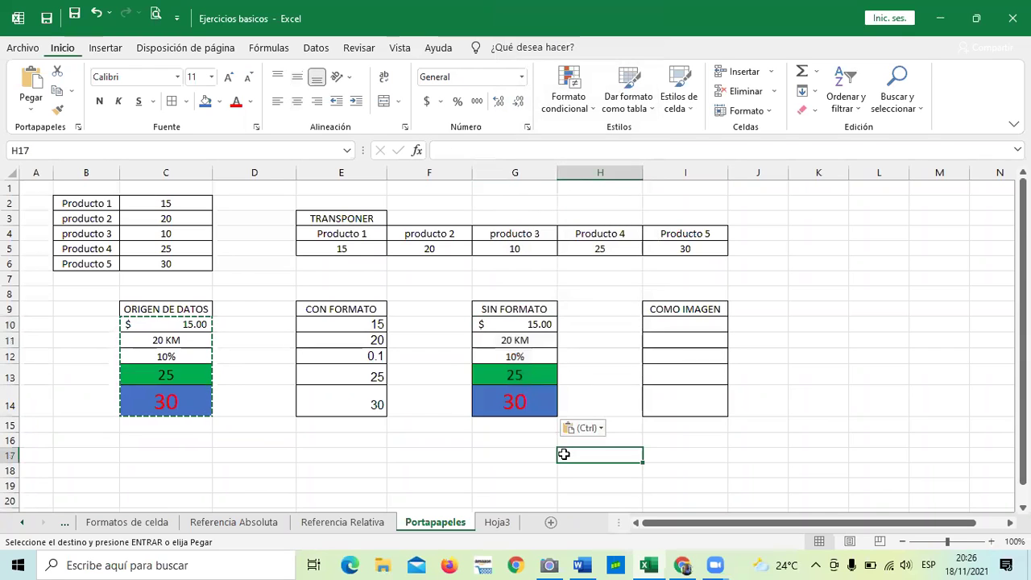
key(Escape)
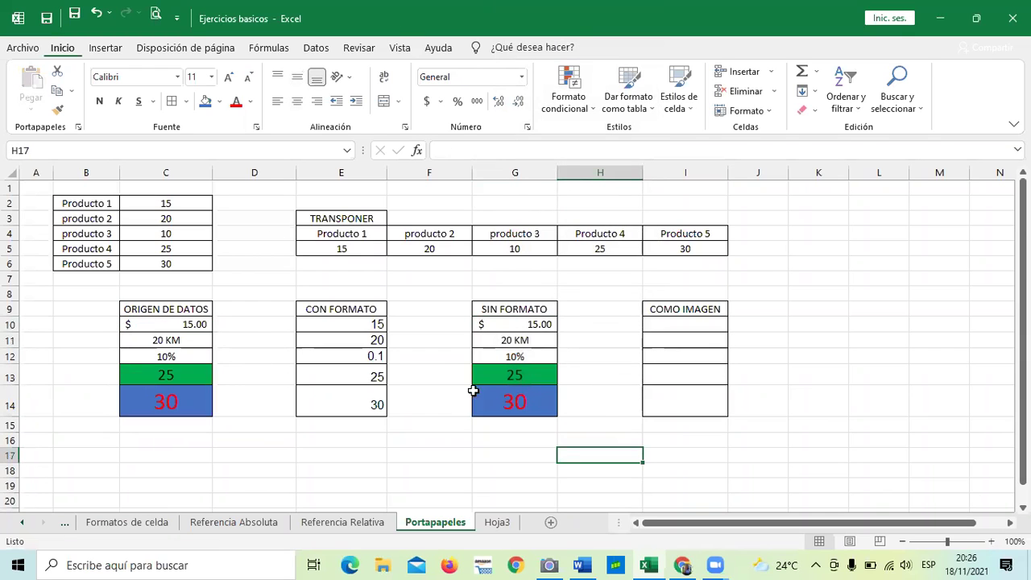
click(615, 371)
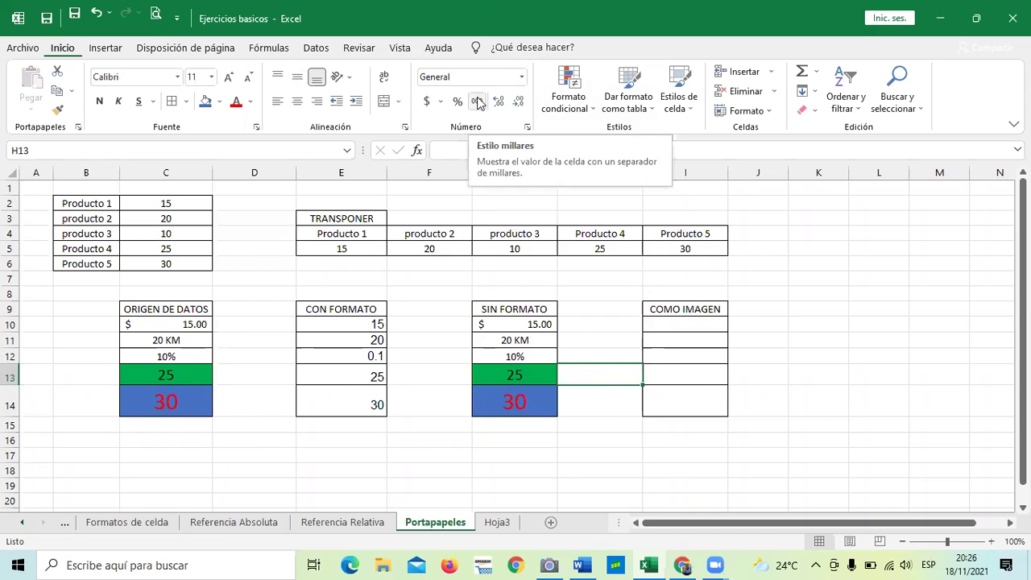
click(644, 453)
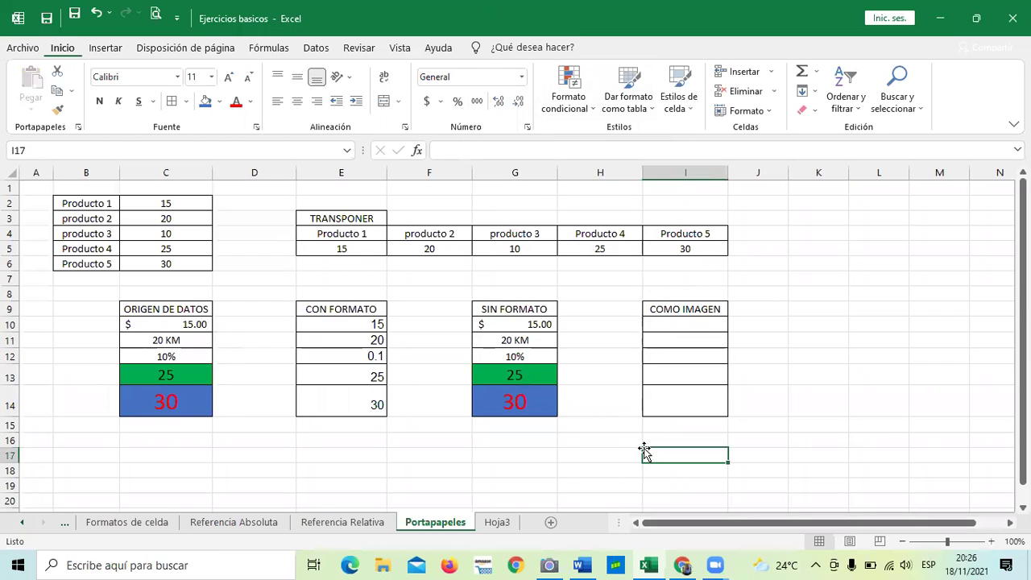
click(577, 468)
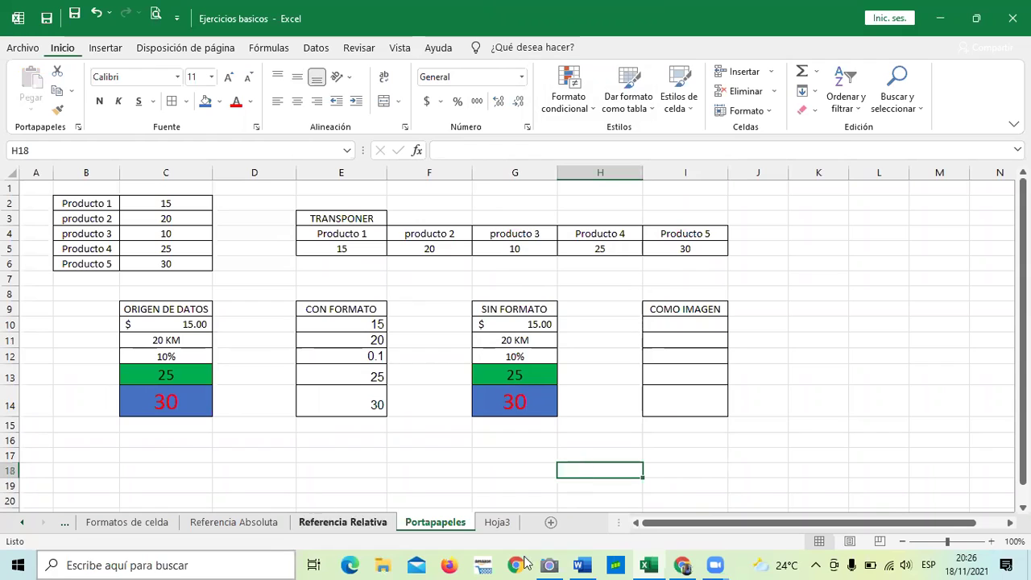
click(597, 298)
click(590, 407)
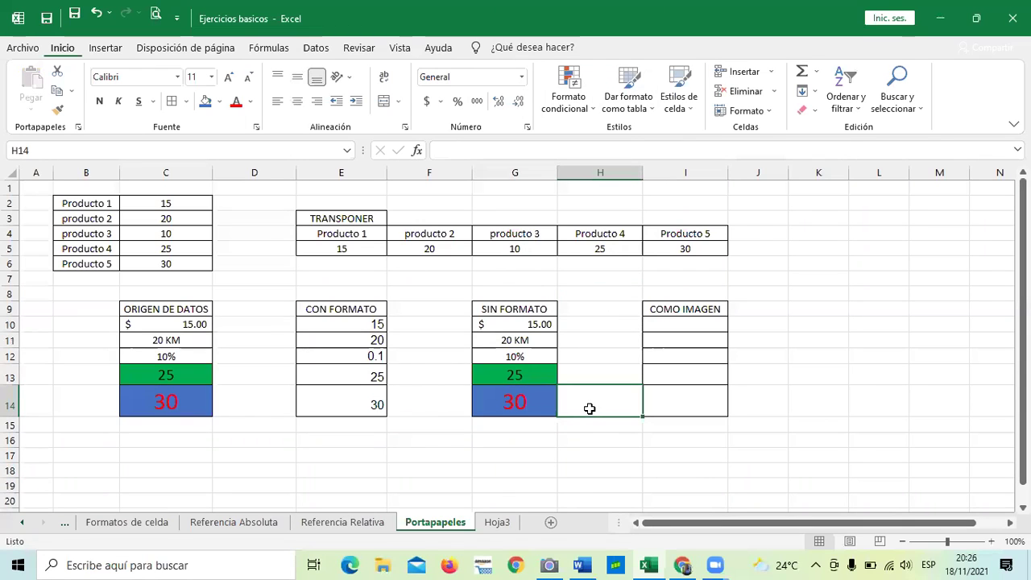
click(695, 325)
click(580, 336)
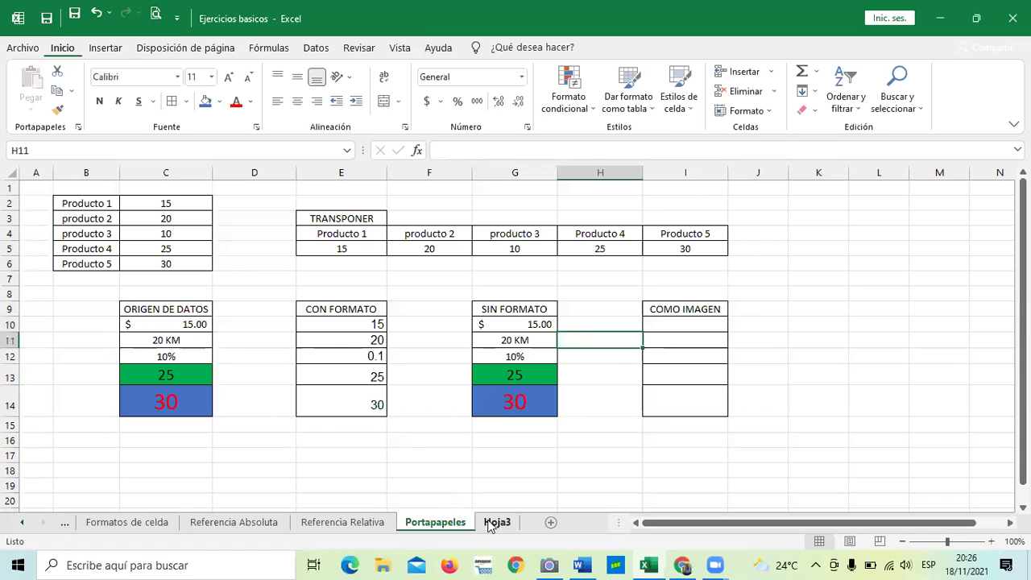
View the grades table on the Hoja3 sheet and return to the Portapapeles sheet.
click(497, 522)
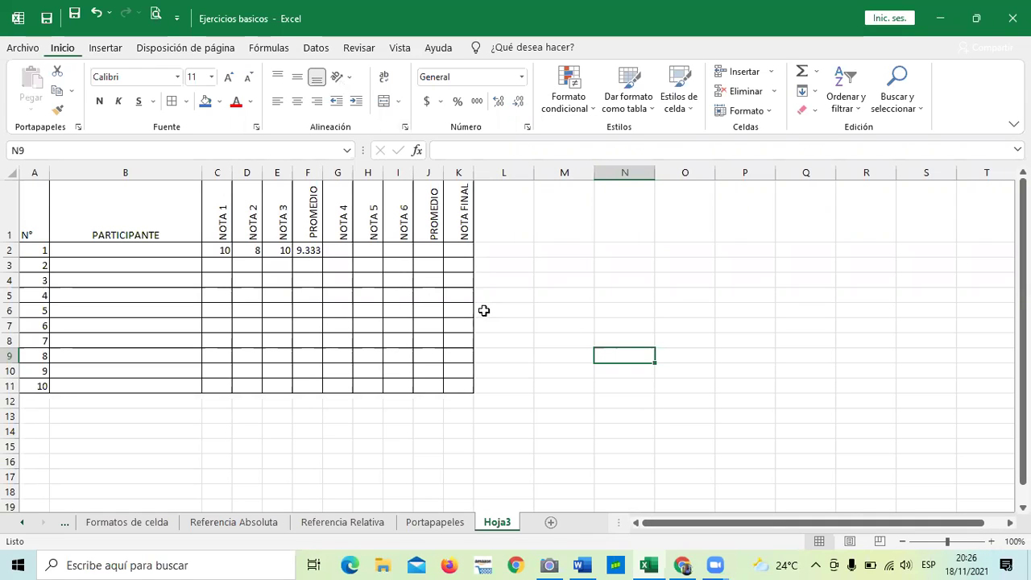
click(523, 387)
click(430, 523)
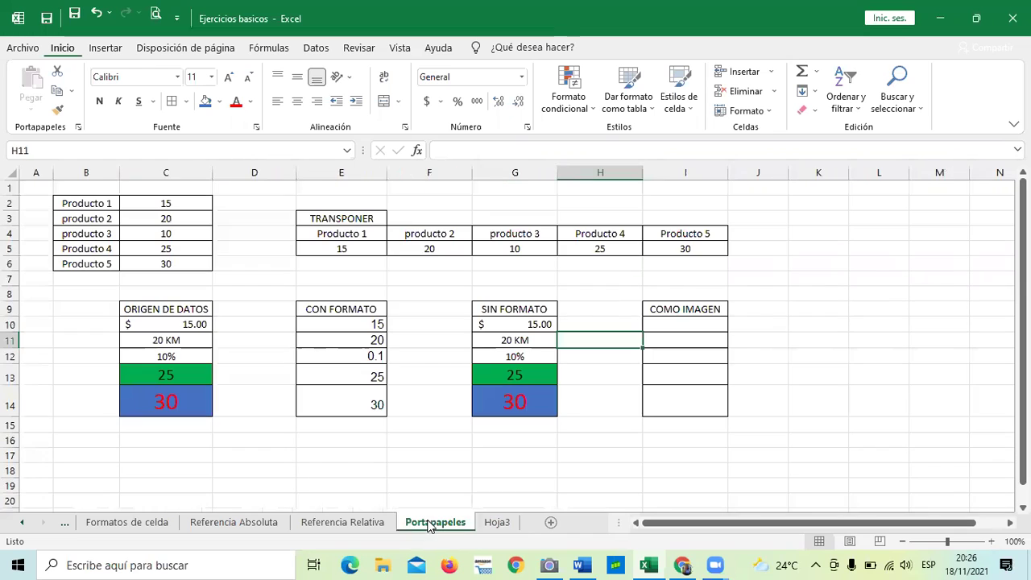
click(559, 471)
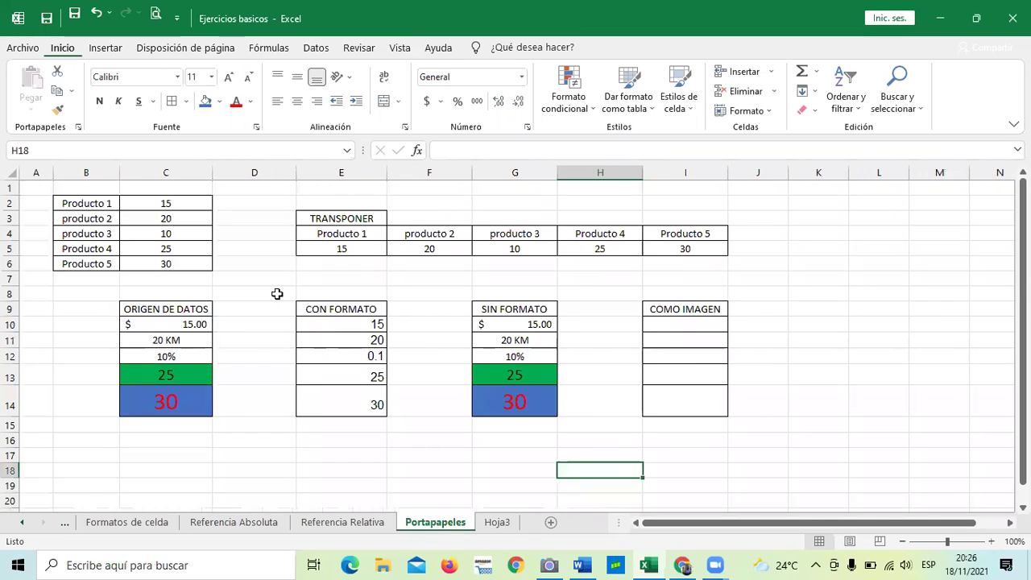
Copy the ORIGEN DE DATOS range C10:C14 once more.
drag(194, 323, 190, 393)
right_click(190, 338)
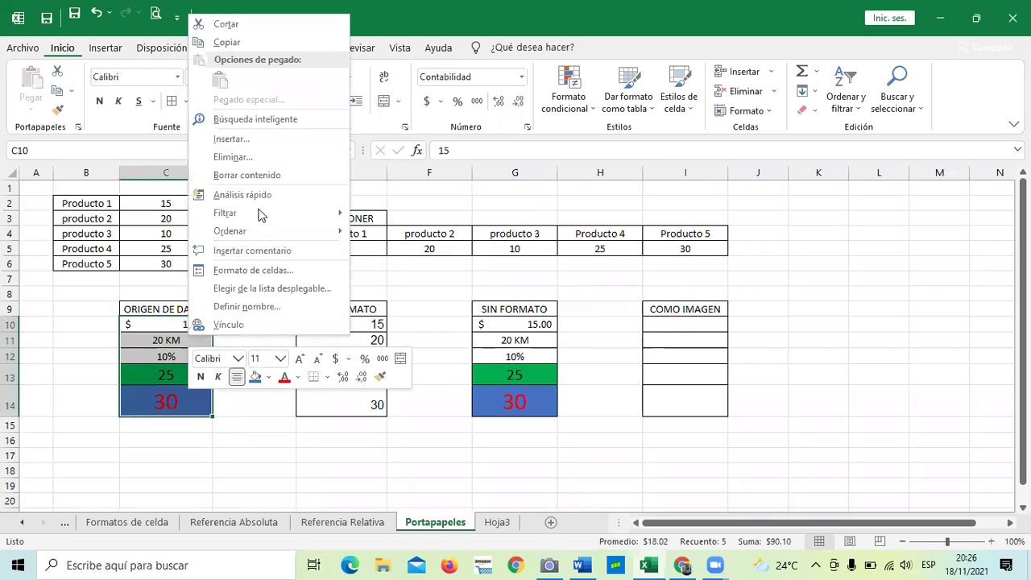
click(248, 43)
Paste the copied range as a linked picture at I10 under COMO IMAGEN.
click(659, 323)
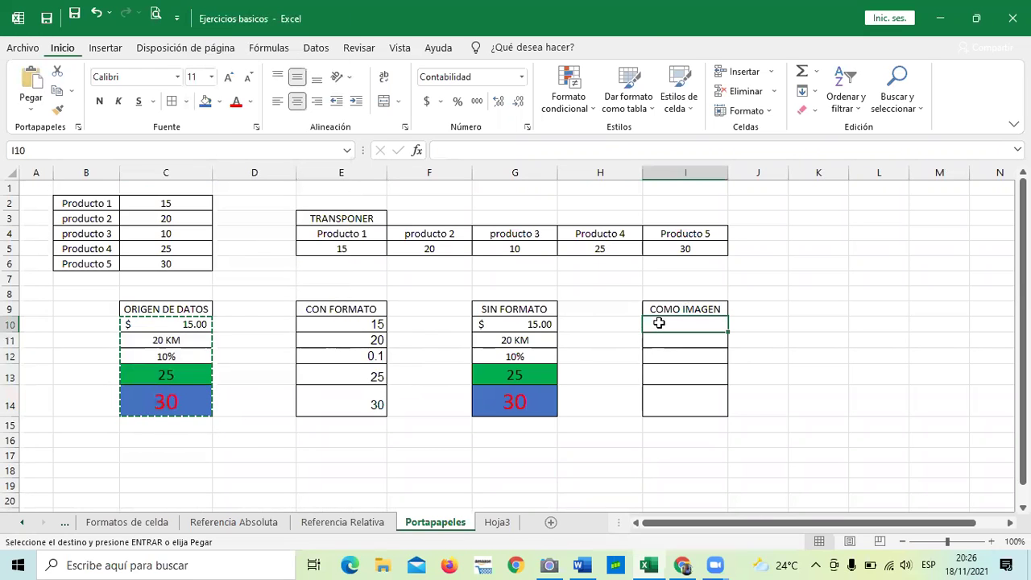
right_click(659, 323)
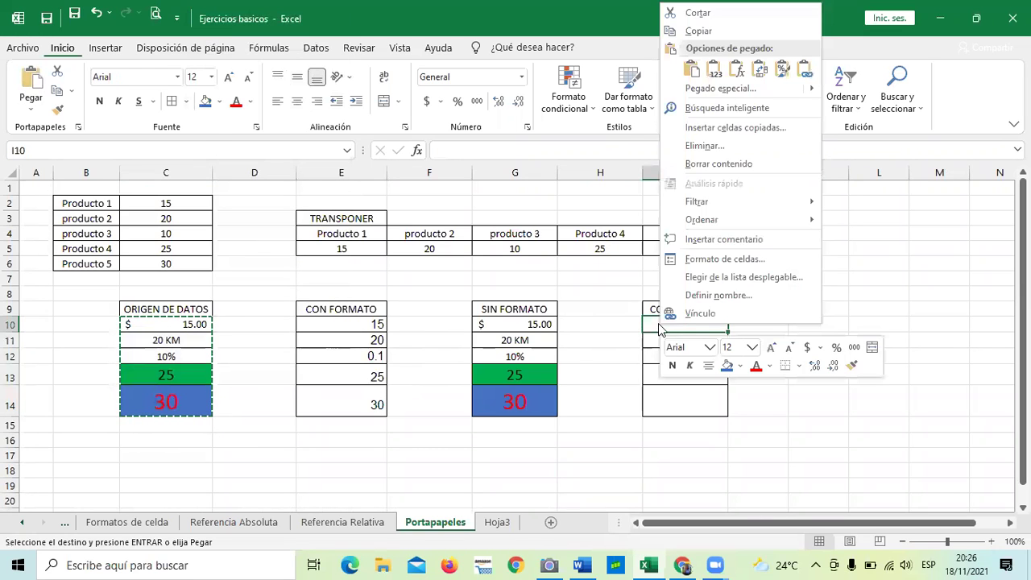
click(816, 89)
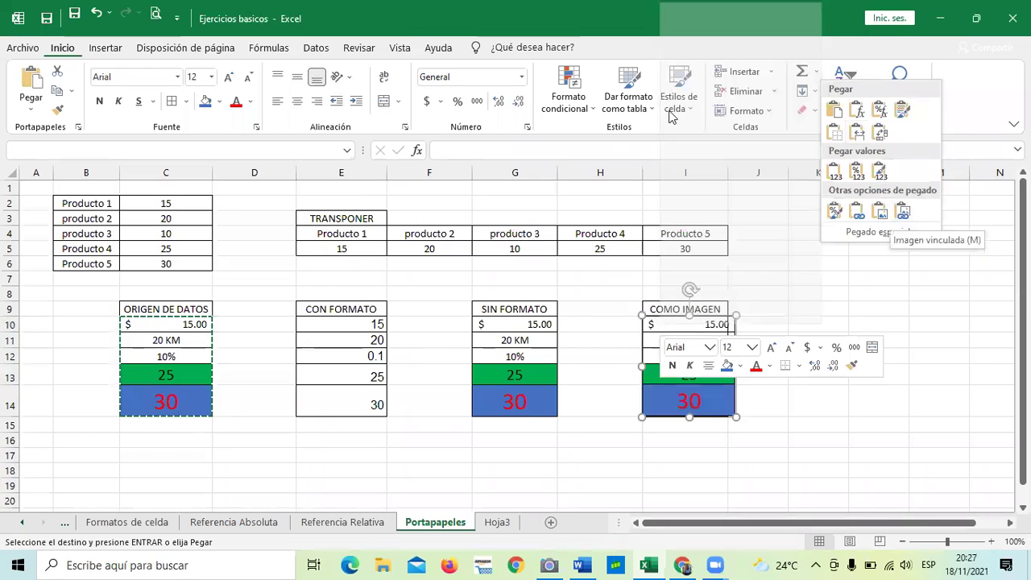
right_click(662, 324)
mouse_move(806, 88)
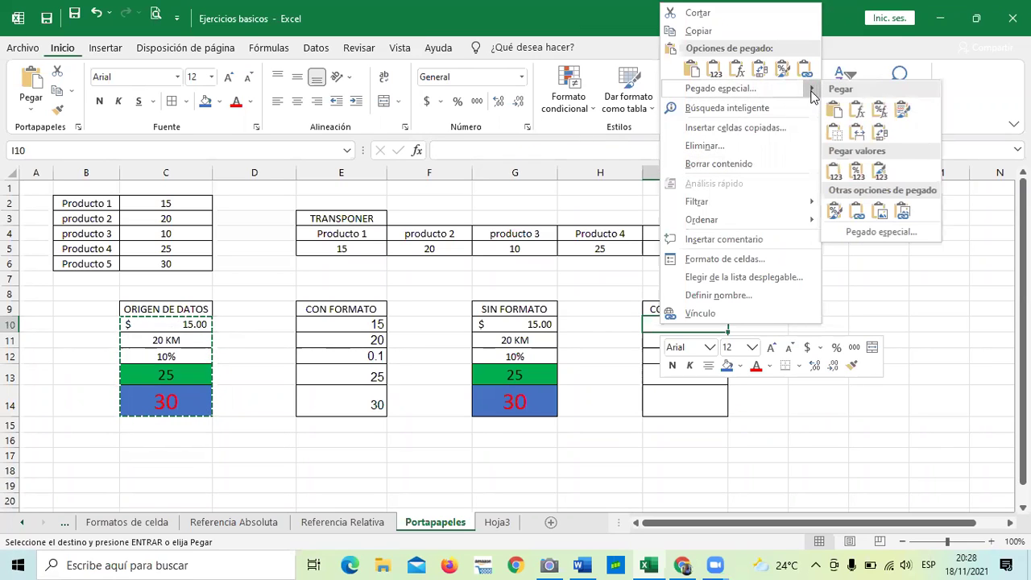
click(903, 212)
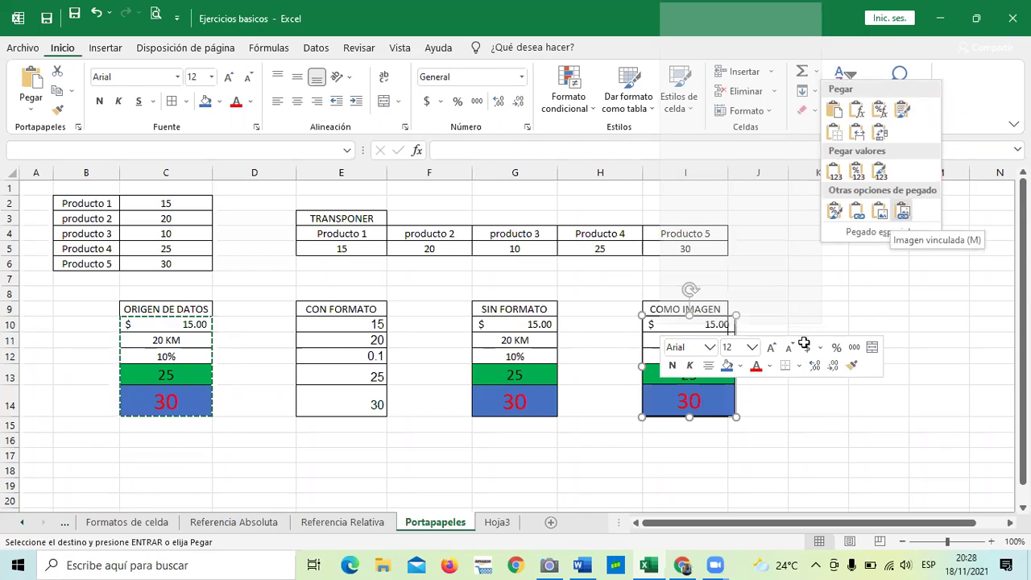
click(903, 212)
Resize the linked picture so it spans about rows 9 to 14 across columns I and J, and end copy mode.
drag(736, 317, 772, 309)
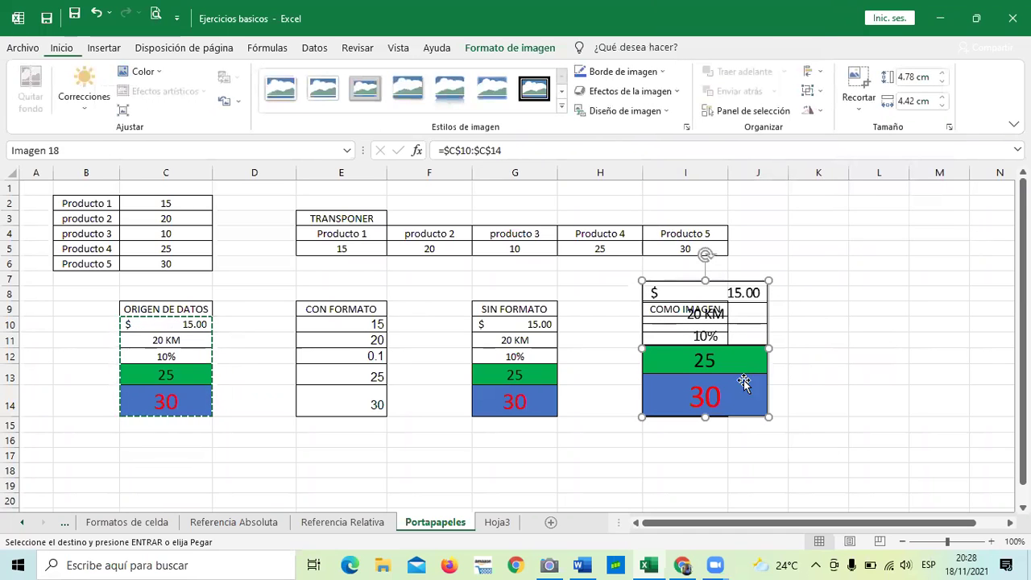
drag(641, 281, 661, 301)
click(815, 322)
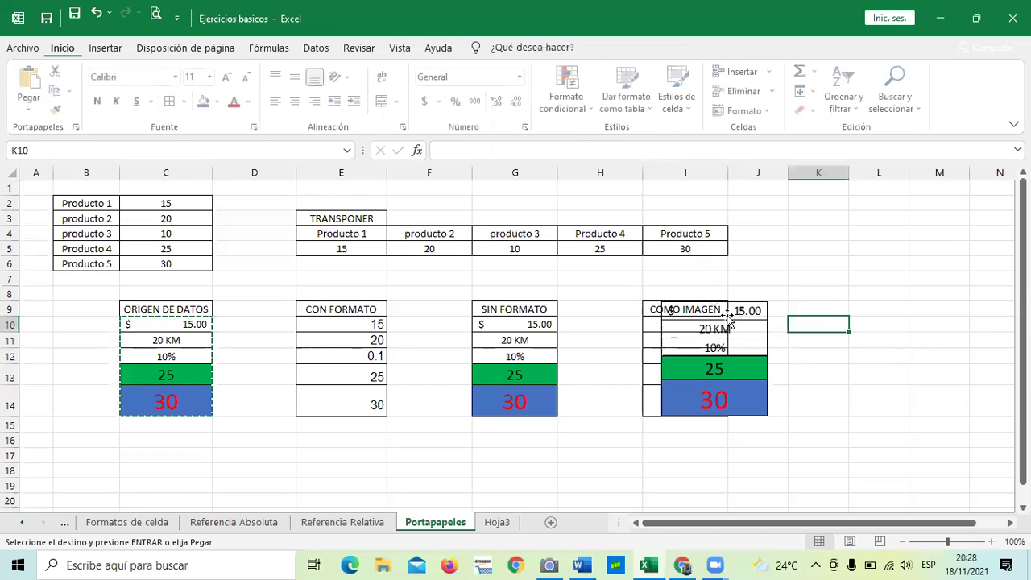
key(Escape)
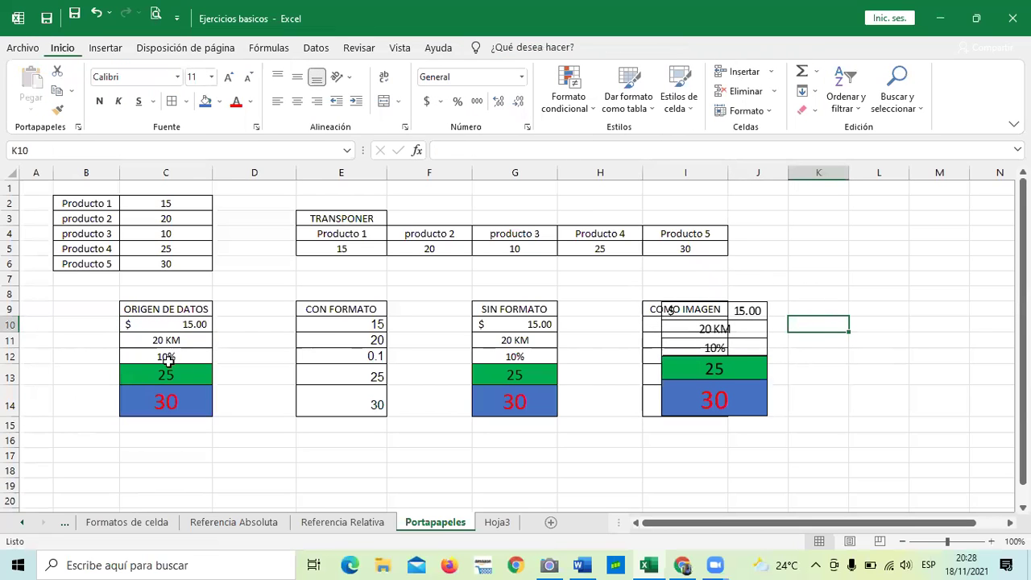
Change the value in C13, the green cell of the ORIGEN DE DATOS column, to 55.
double_click(198, 377)
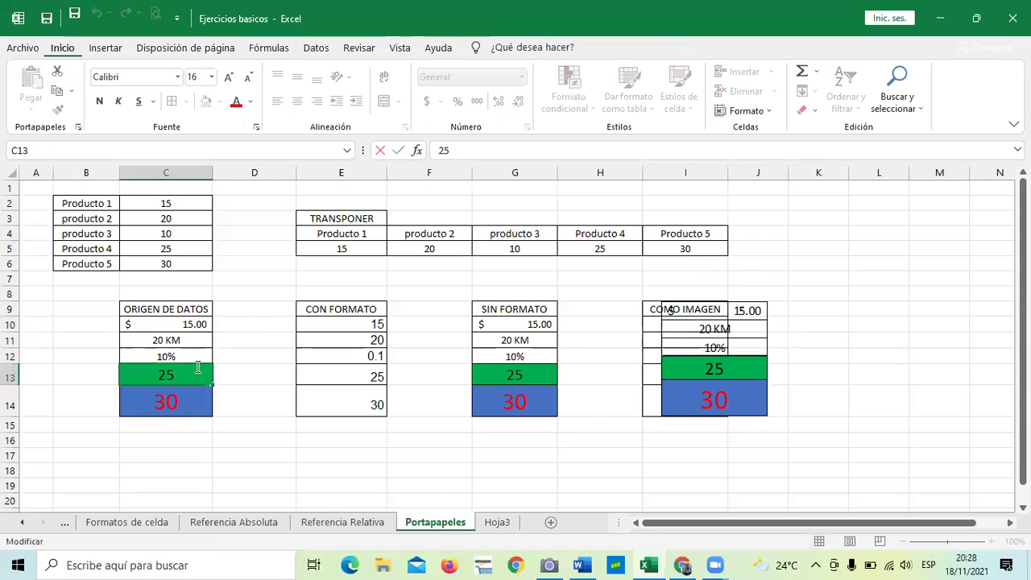
key(BackSpace)
text(55)
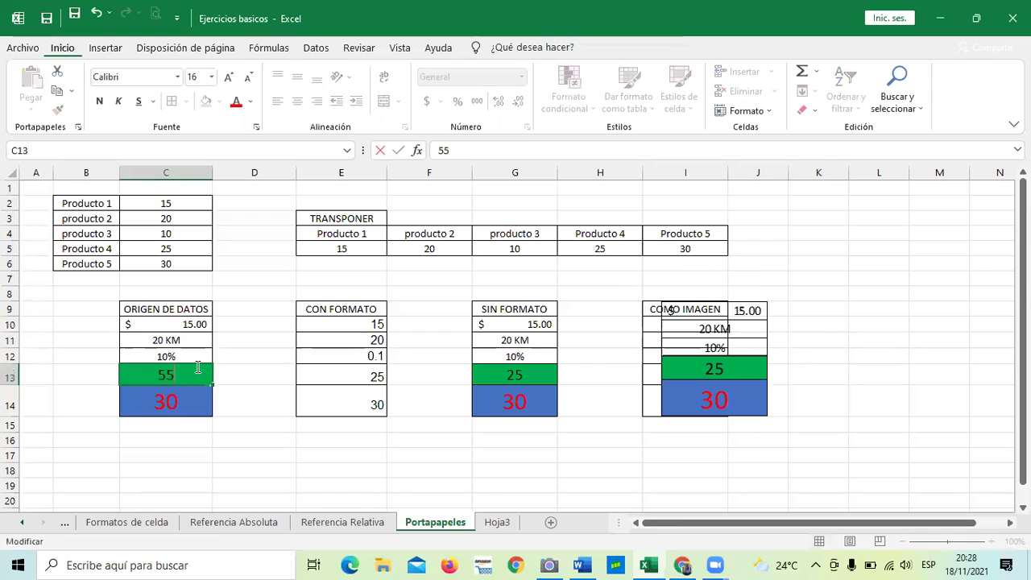
key(Return)
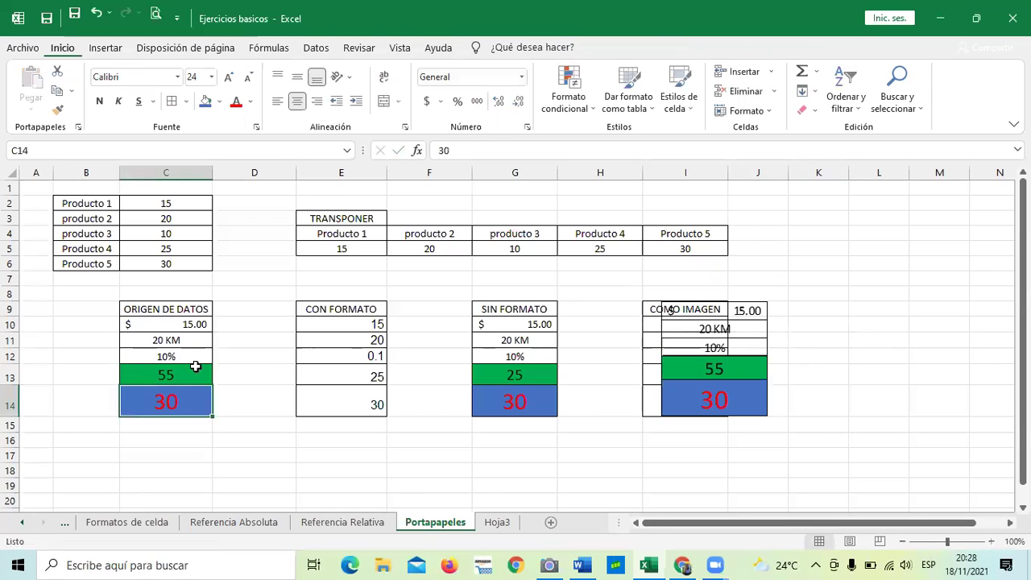
click(605, 439)
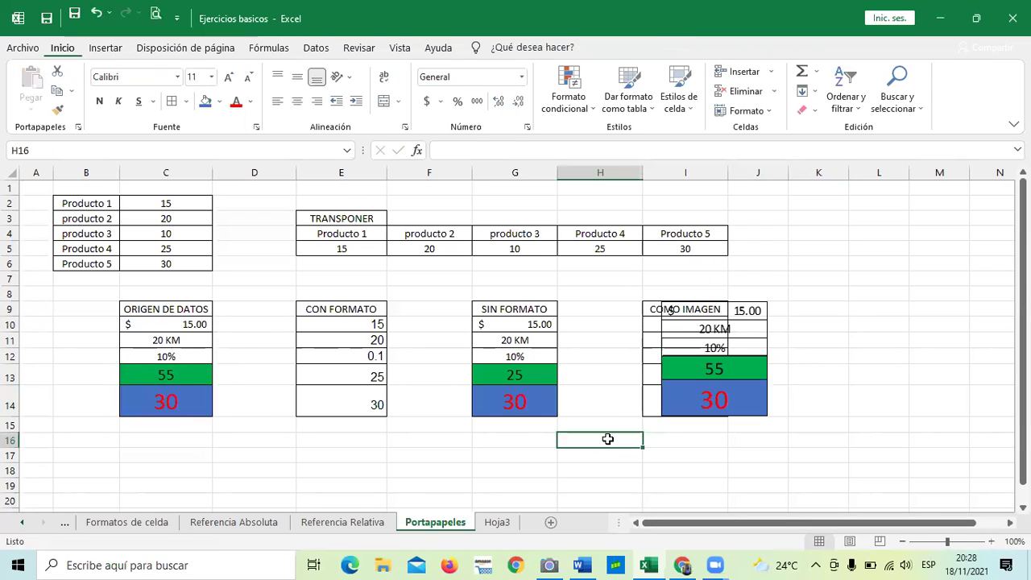
Resize the linked picture and place it directly below the COMO IMAGEN heading.
click(657, 395)
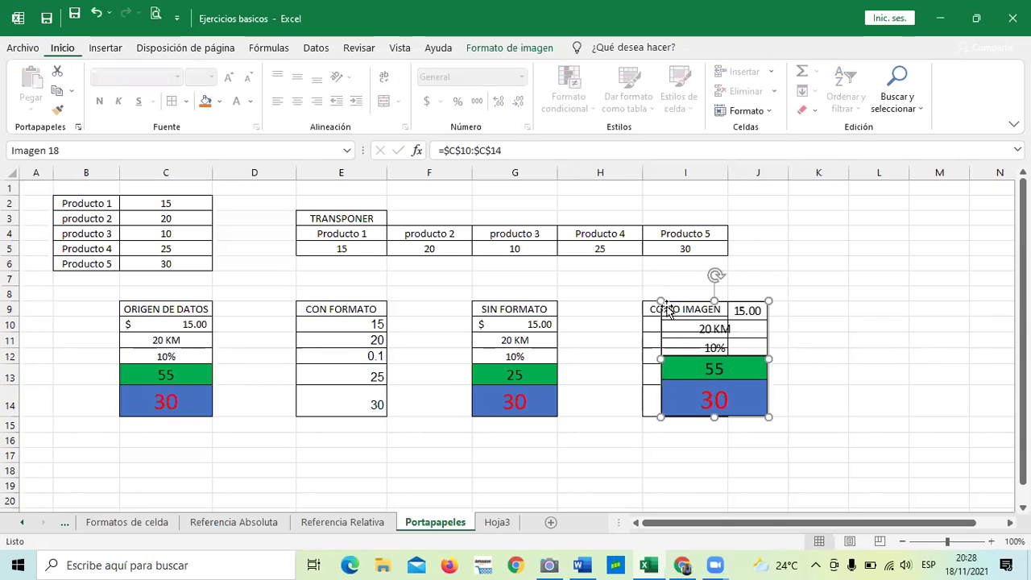
drag(661, 301, 647, 285)
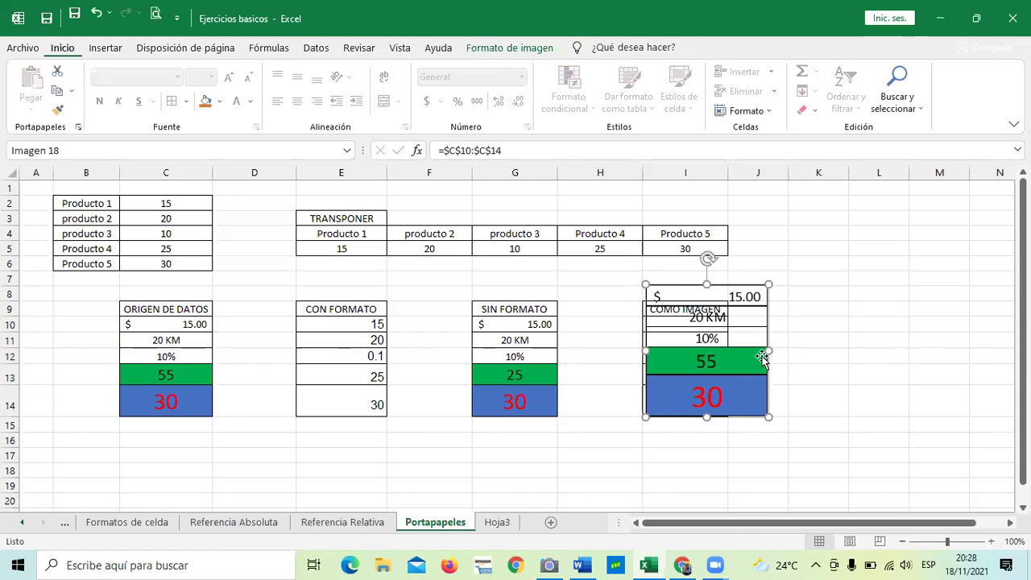
click(806, 306)
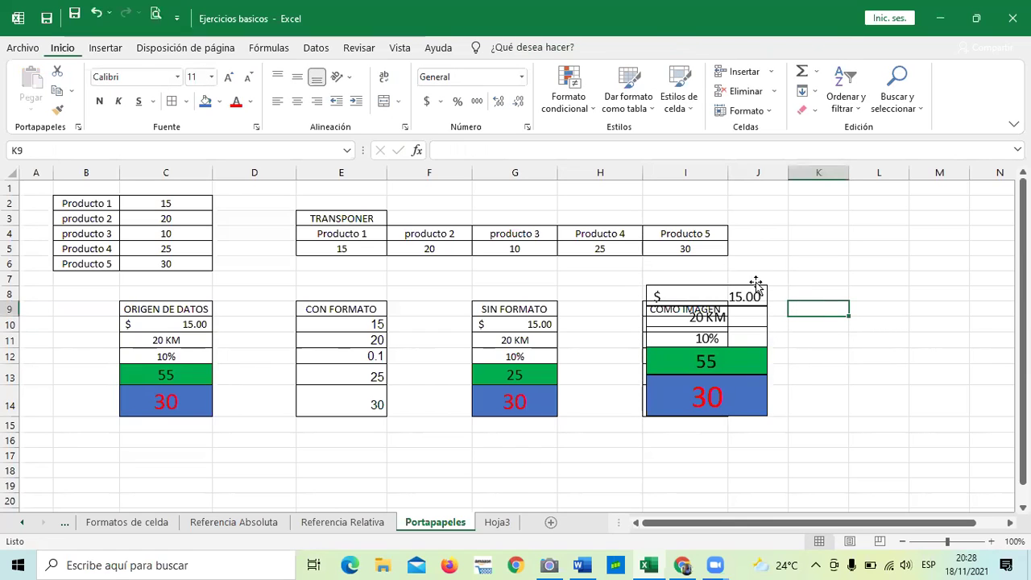
click(709, 295)
drag(765, 282, 705, 320)
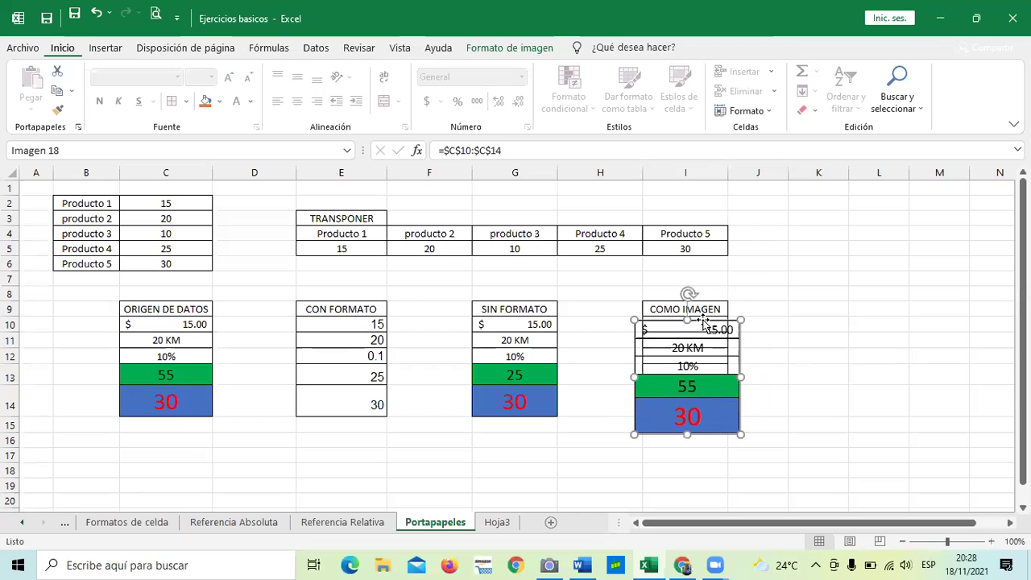
click(769, 292)
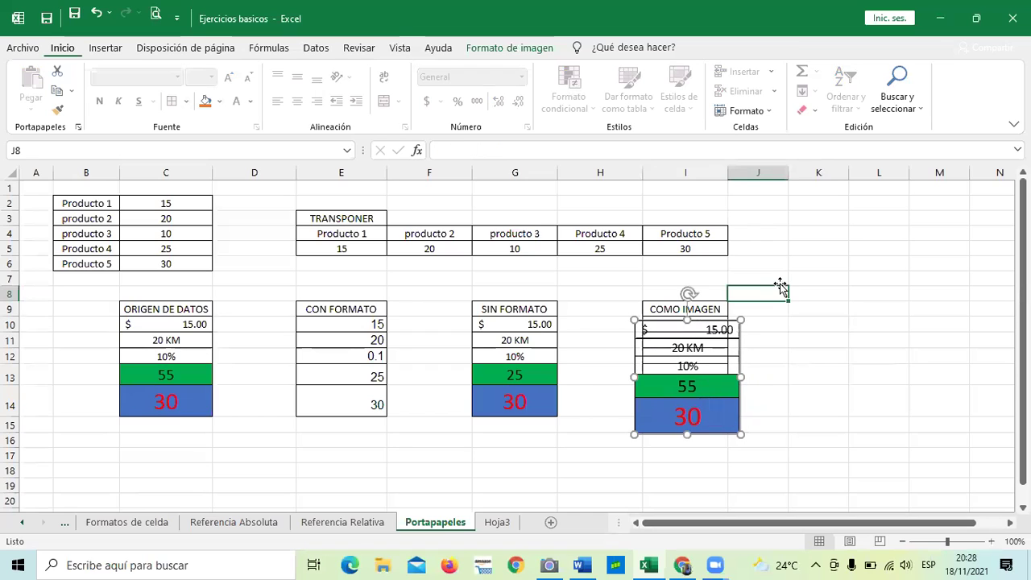
click(721, 407)
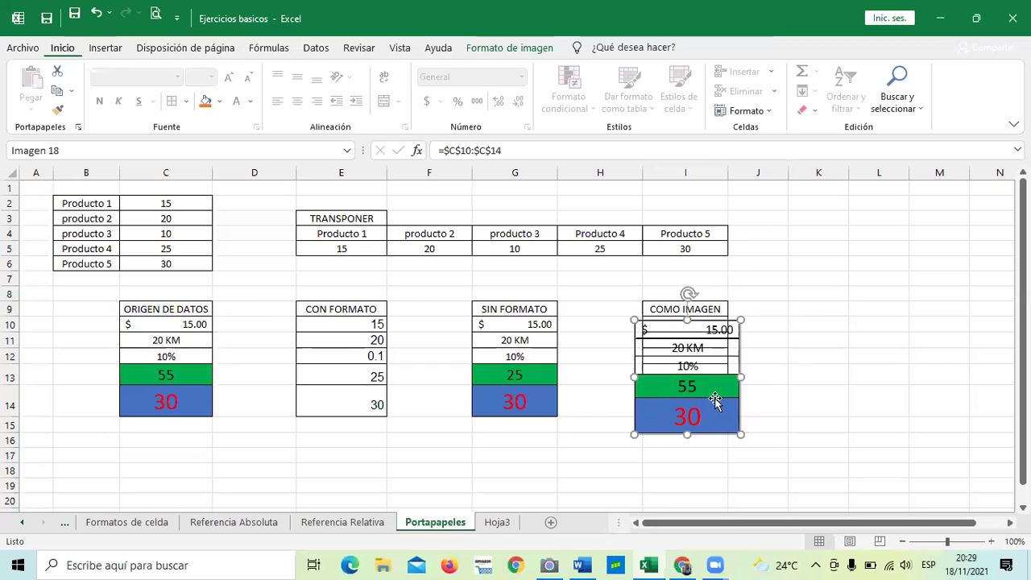
click(799, 337)
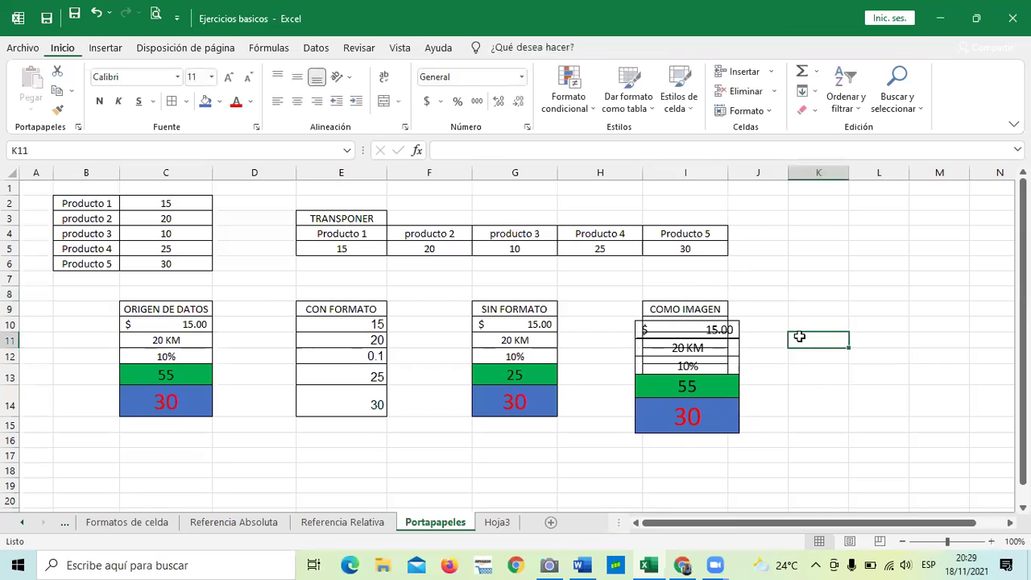
click(726, 355)
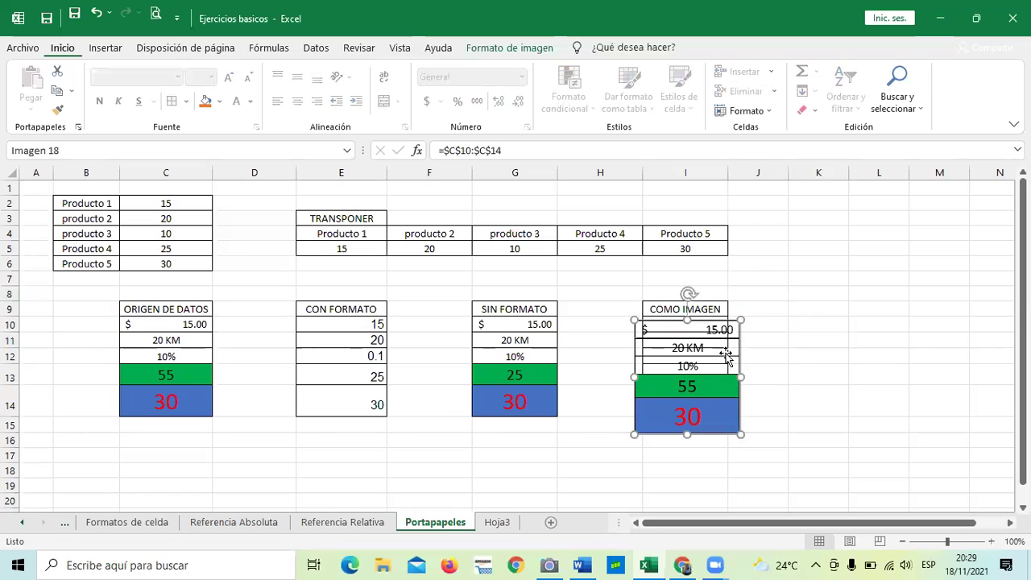
click(763, 308)
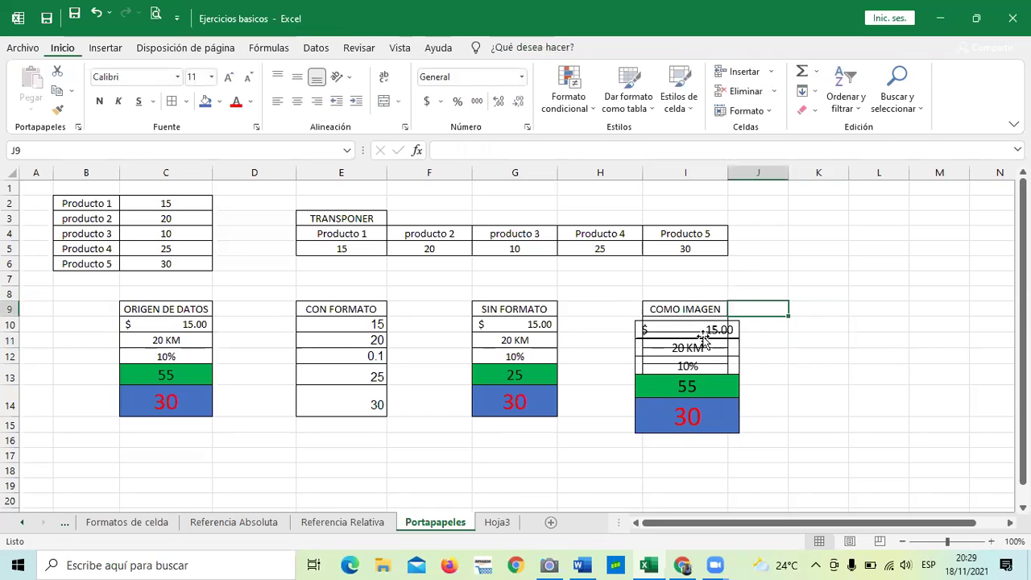
drag(192, 324, 191, 398)
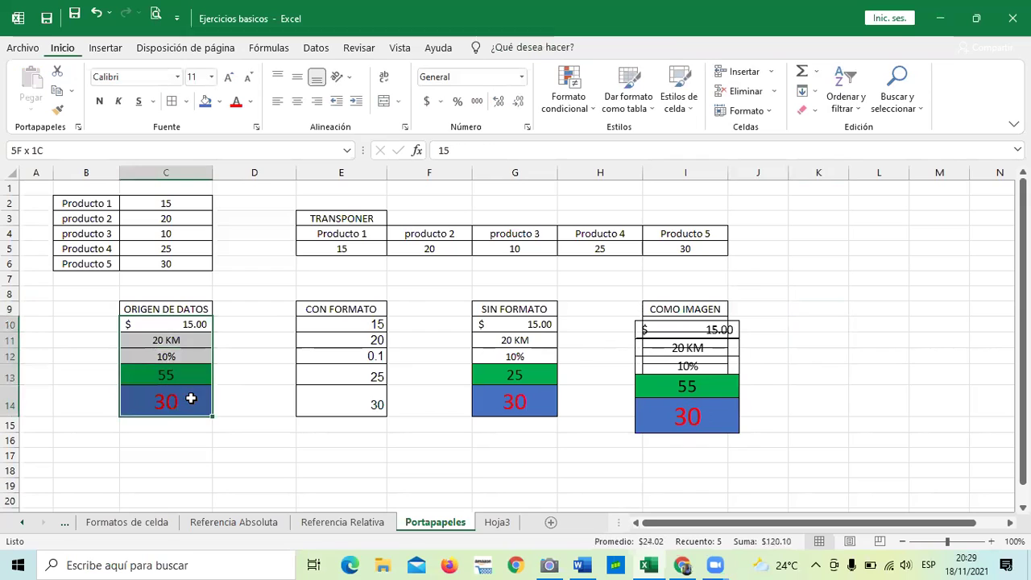
click(669, 365)
click(793, 293)
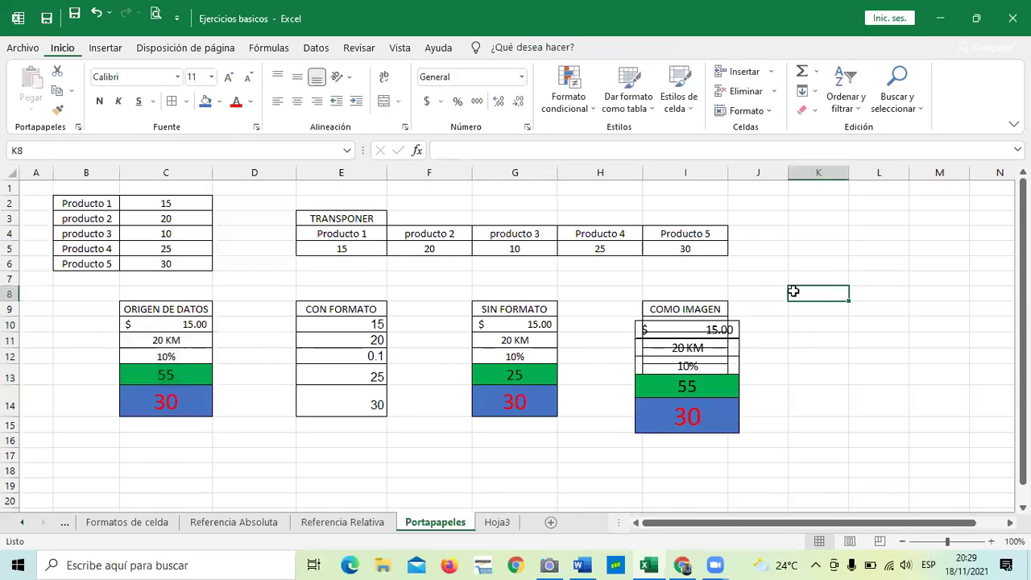
Copy the ORIGEN DE DATOS range C10:C14, switch to Word and paste it as a picture into Documento1.
drag(193, 324, 186, 386)
right_click(184, 379)
click(252, 82)
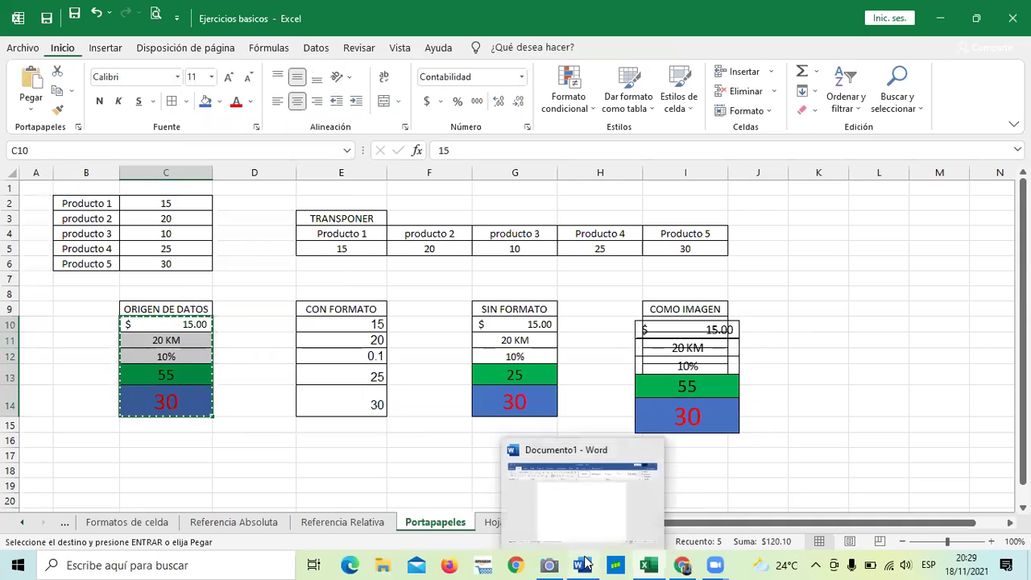
click(582, 565)
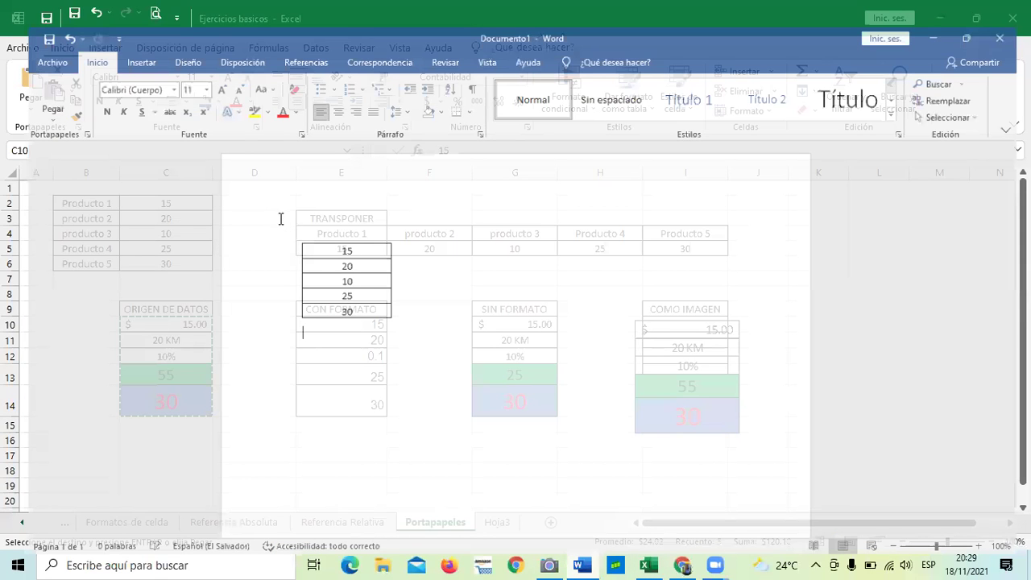
right_click(281, 217)
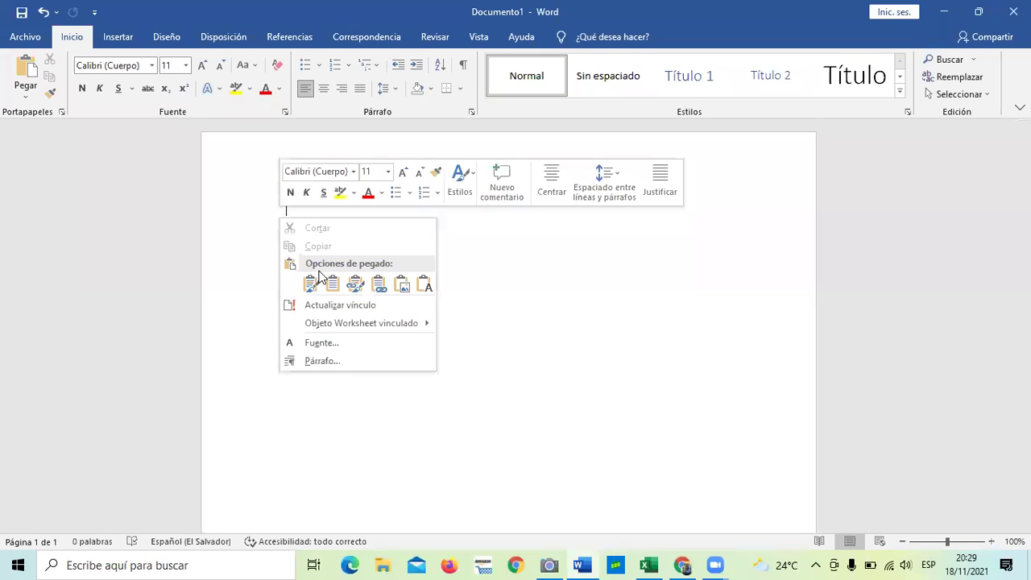
click(403, 285)
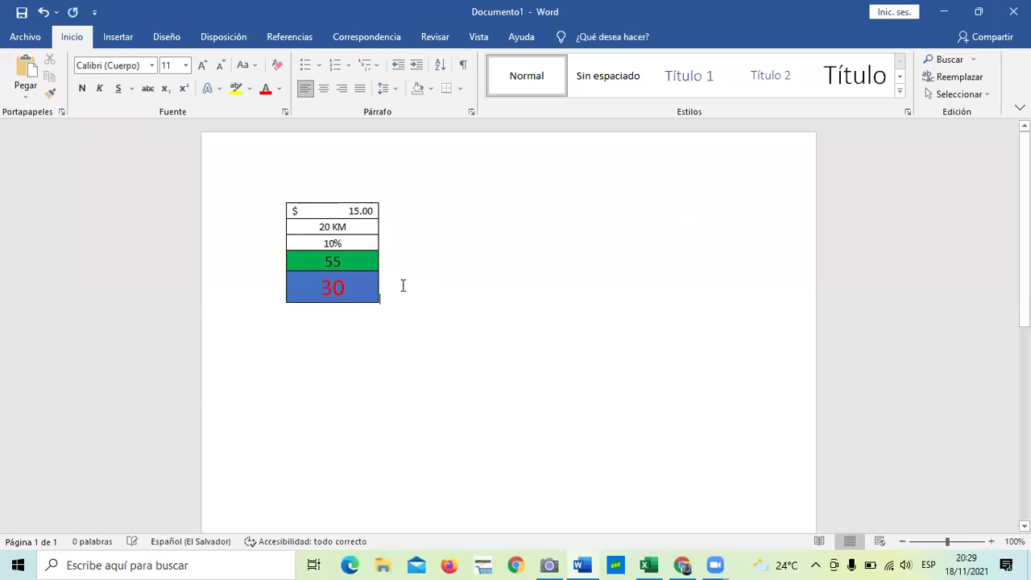
Enlarge the pasted picture to about 5.43 cm high and 5.03 cm wide.
click(341, 239)
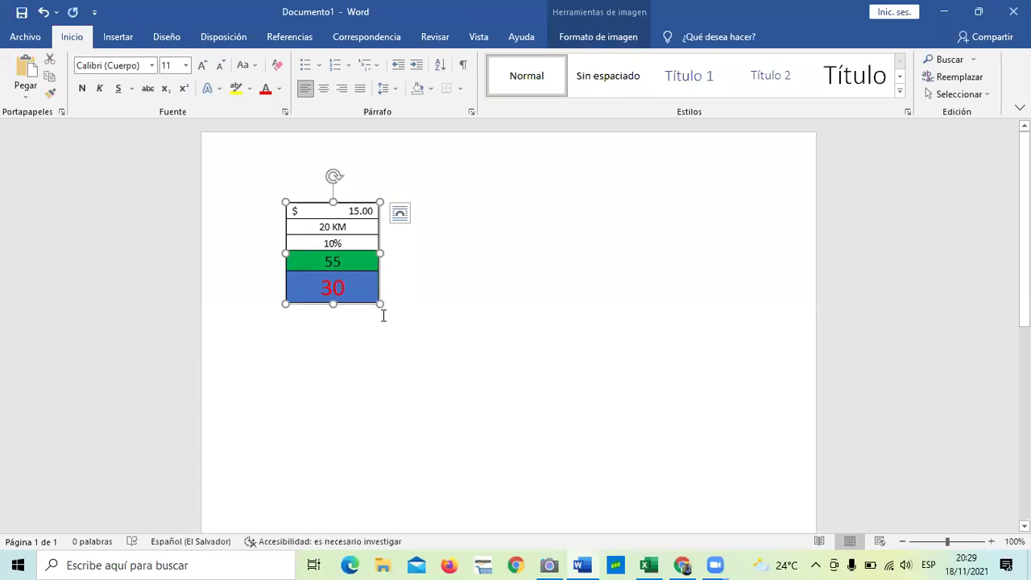
drag(379, 303, 430, 356)
click(518, 333)
click(410, 292)
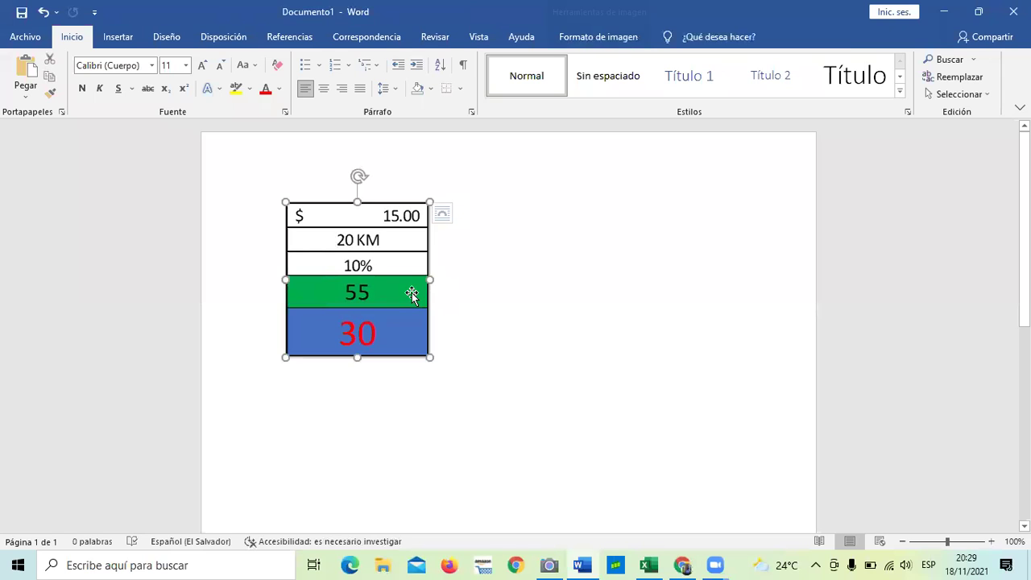
double_click(398, 214)
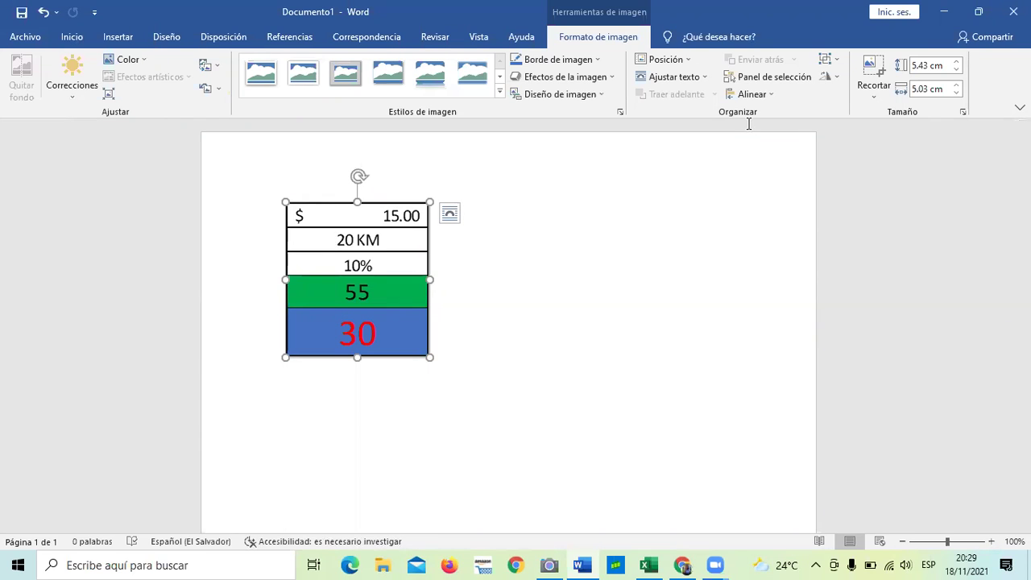
click(564, 396)
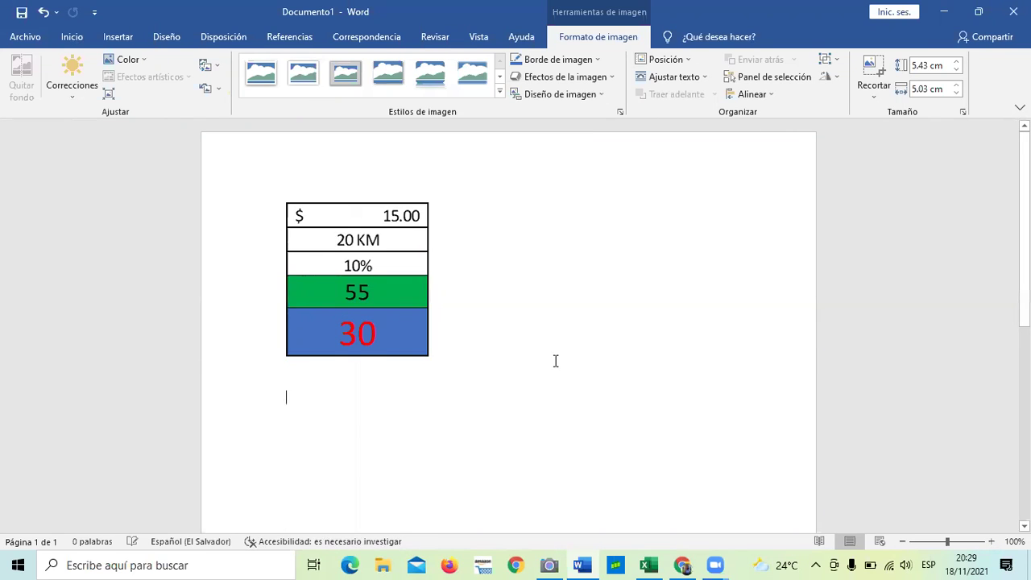
Shrink the picture to about 3.78 by 3.5 cm and enlarge it again to about 8.26 cm high and 7.65 cm wide.
click(427, 353)
drag(428, 356, 383, 308)
click(397, 306)
click(379, 303)
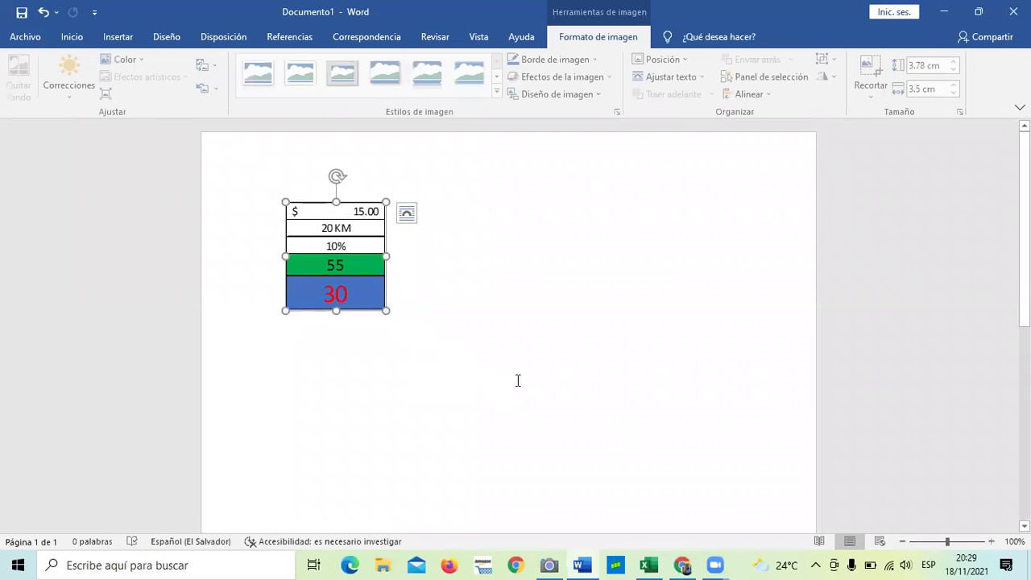
key(ctrl+z)
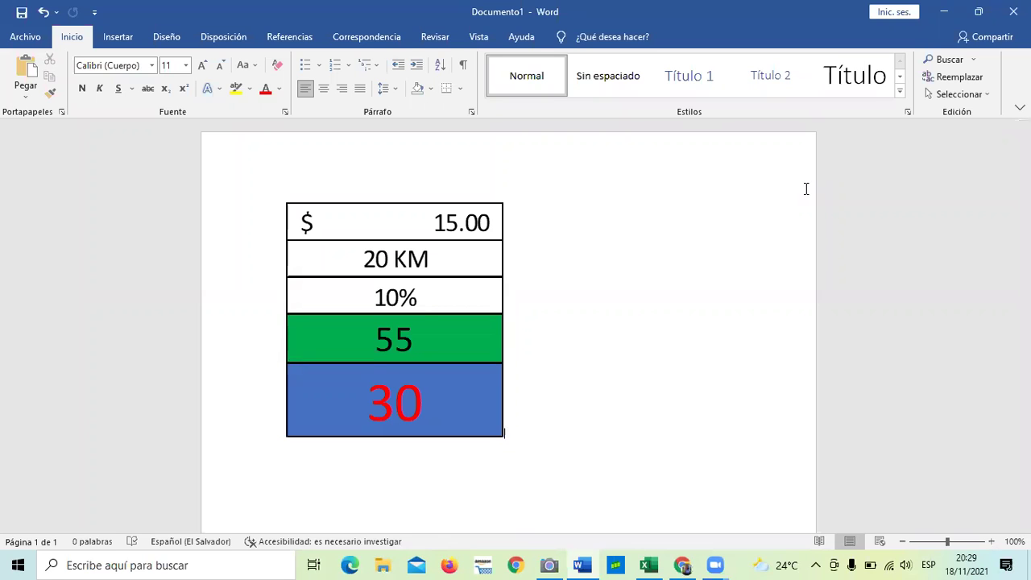
click(471, 235)
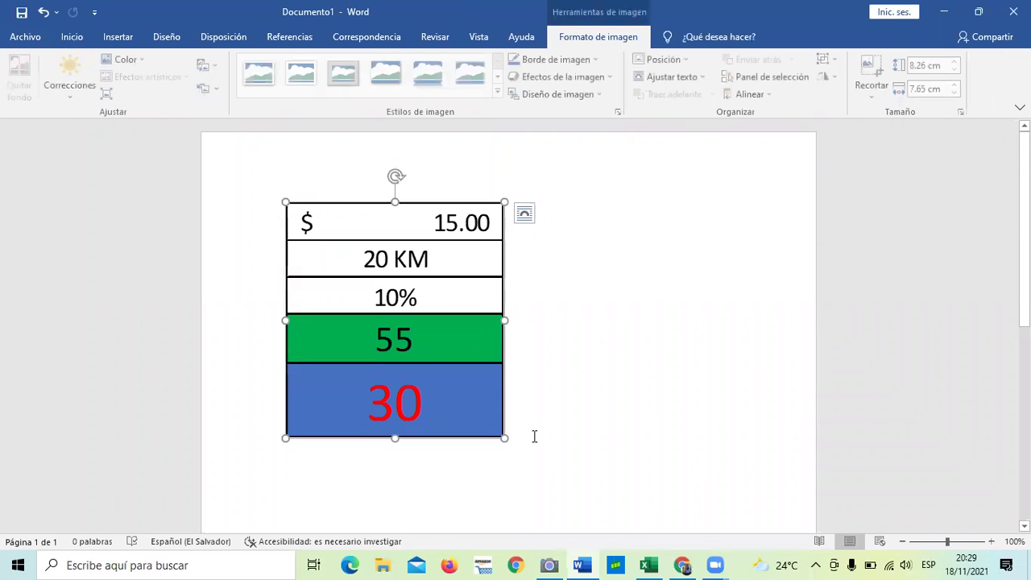
Shrink the pasted picture to about 7.06 by 6.54 cm, enlarge it, and shrink it again to about 4.89 cm high and 4.52 cm wide.
drag(505, 438, 473, 403)
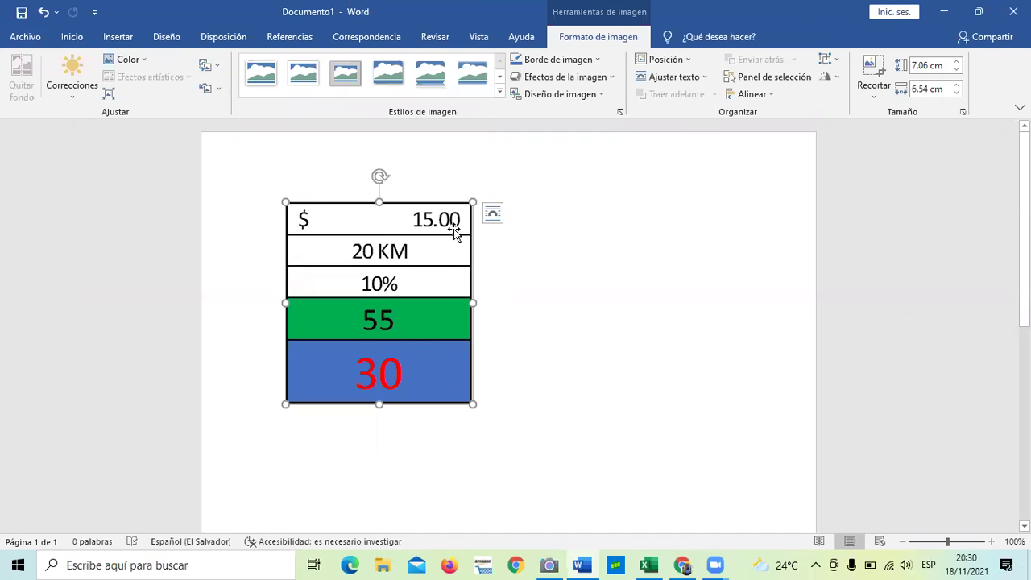
click(545, 311)
click(451, 380)
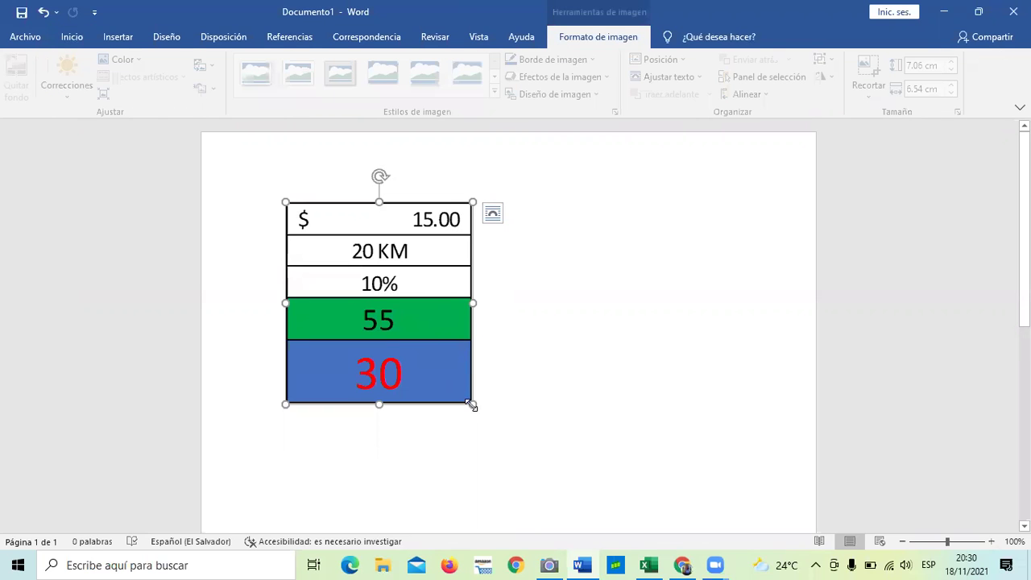
drag(474, 402, 518, 451)
drag(489, 420, 422, 216)
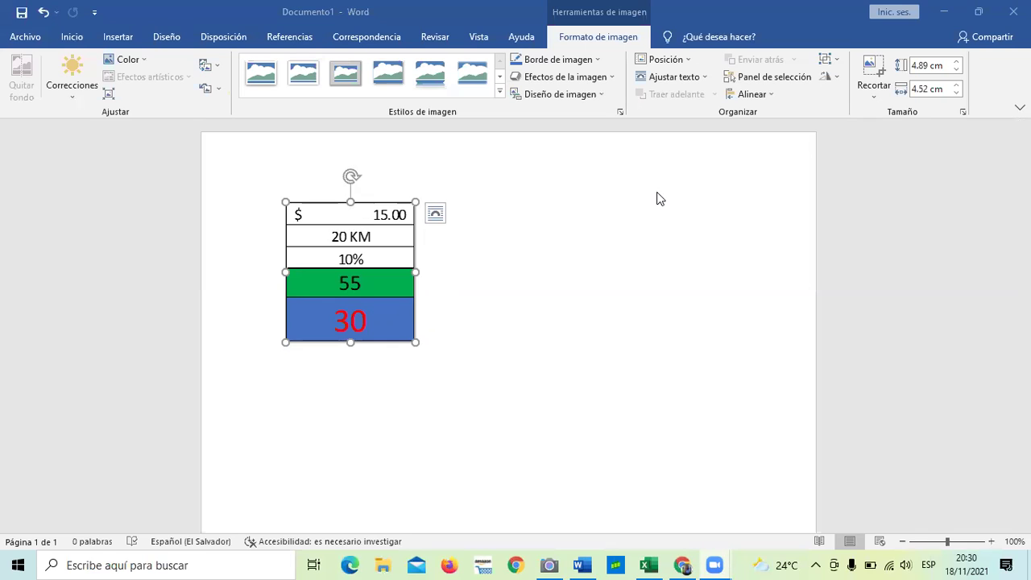
Switch to Excel and move the linked picture out of the COMO IMAGEN column to around H14:H20, leaving it deselected.
click(650, 564)
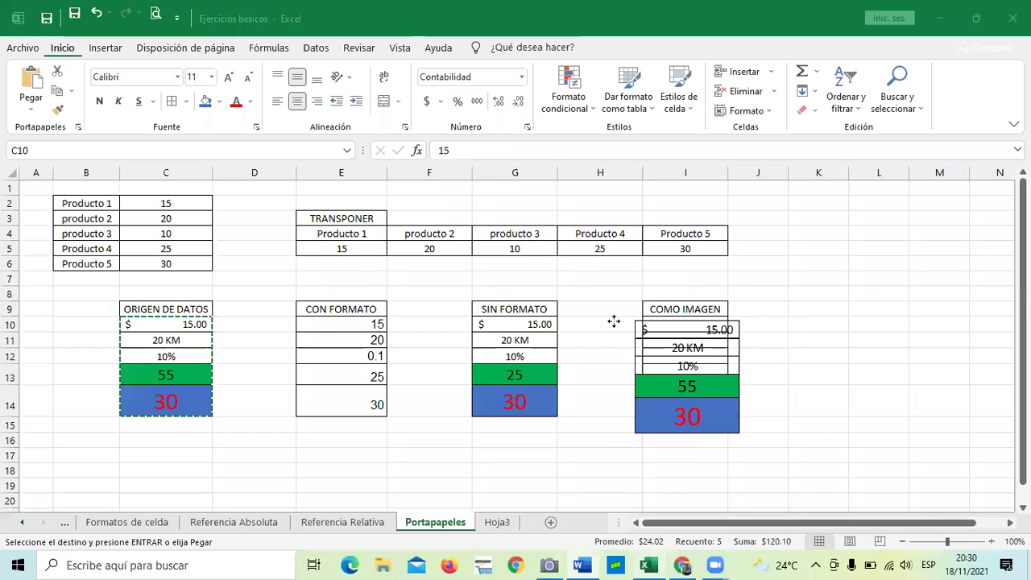
key(ctrl+z)
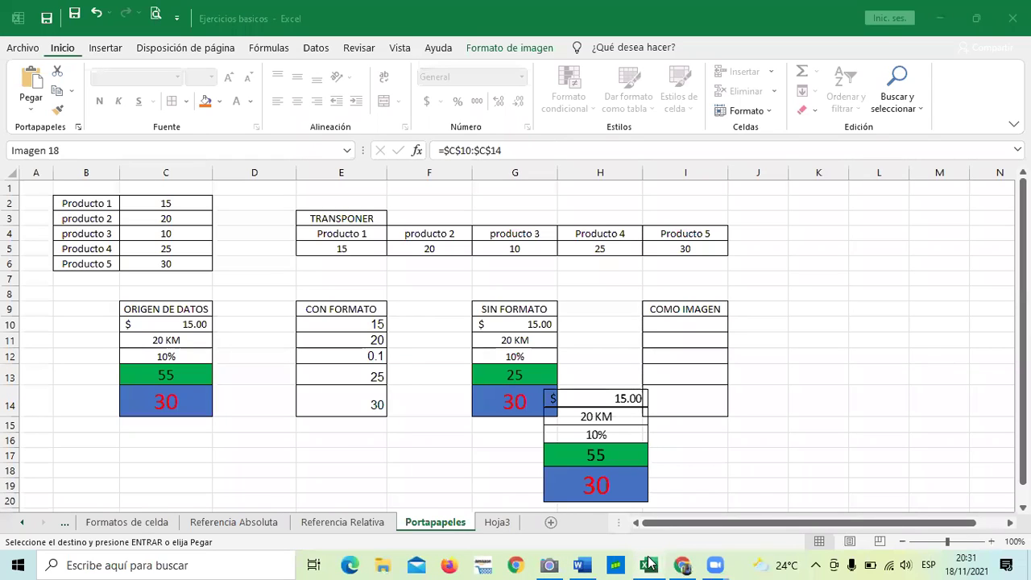
click(716, 439)
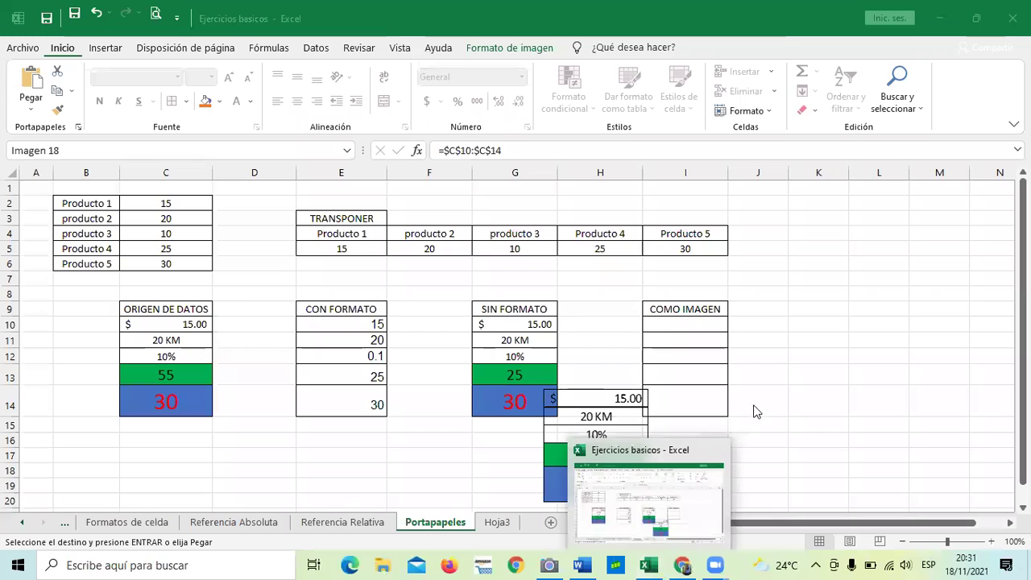
click(763, 351)
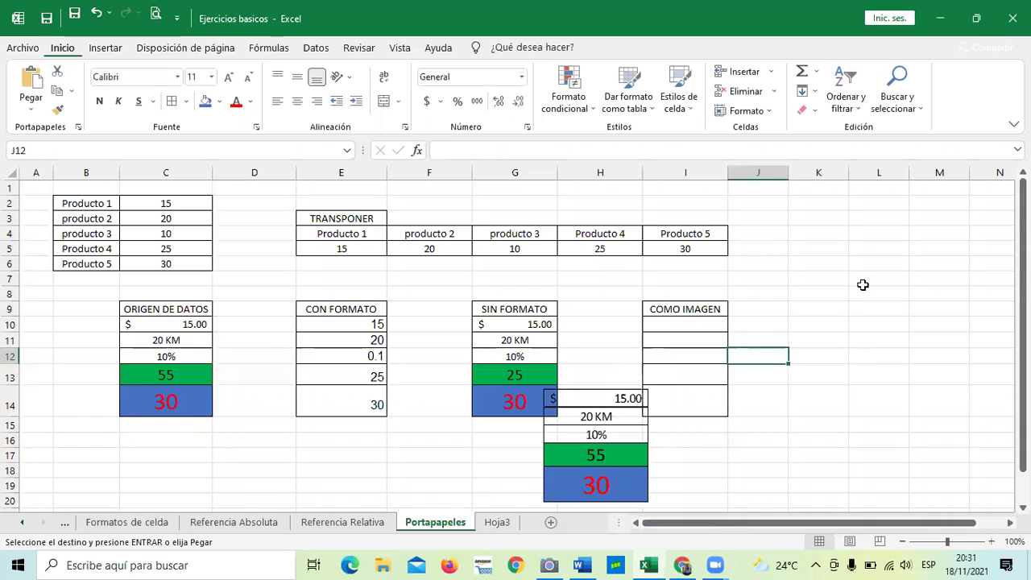
click(756, 266)
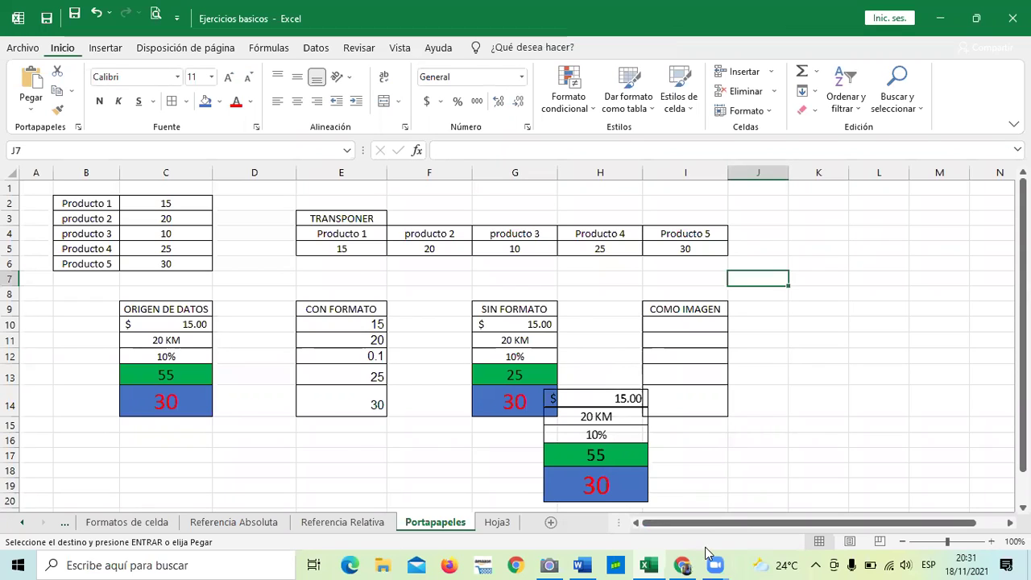
mouse_move(712, 560)
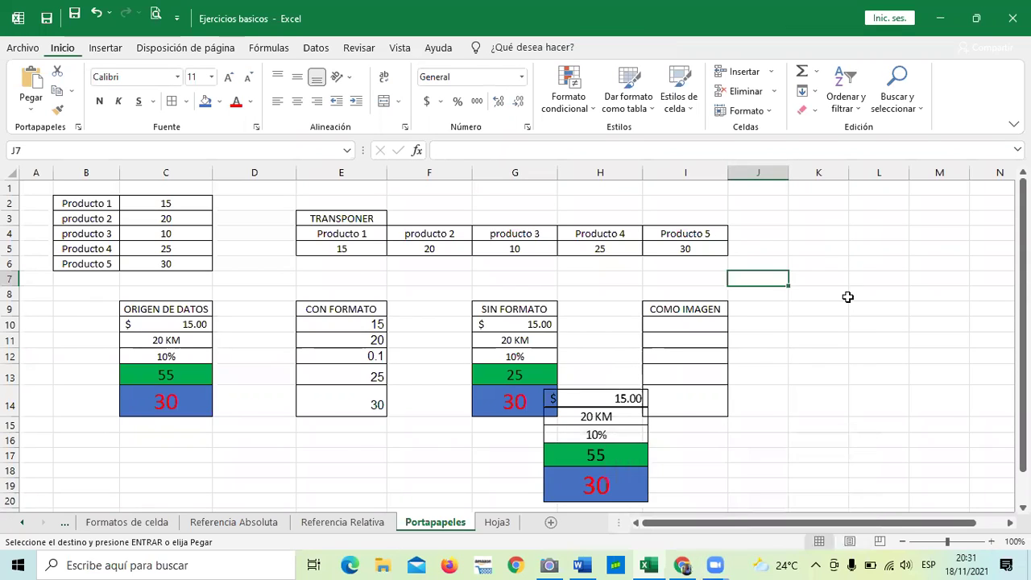
click(821, 391)
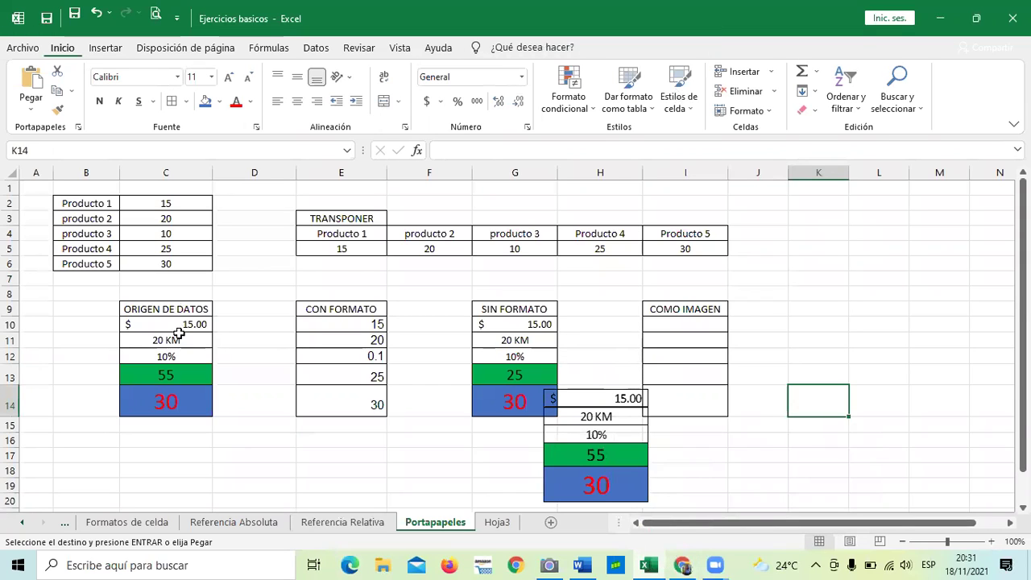
Copy the ORIGEN DE DATOS range C10:C14, switch to Word and paste it beneath the picture as a linked table keeping the source formatting.
drag(193, 325, 180, 396)
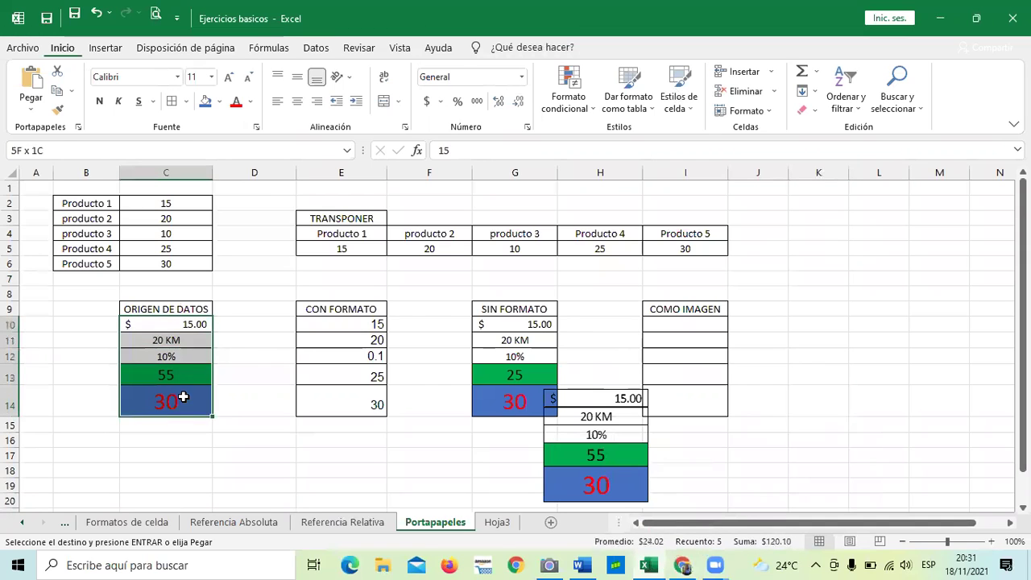
right_click(179, 339)
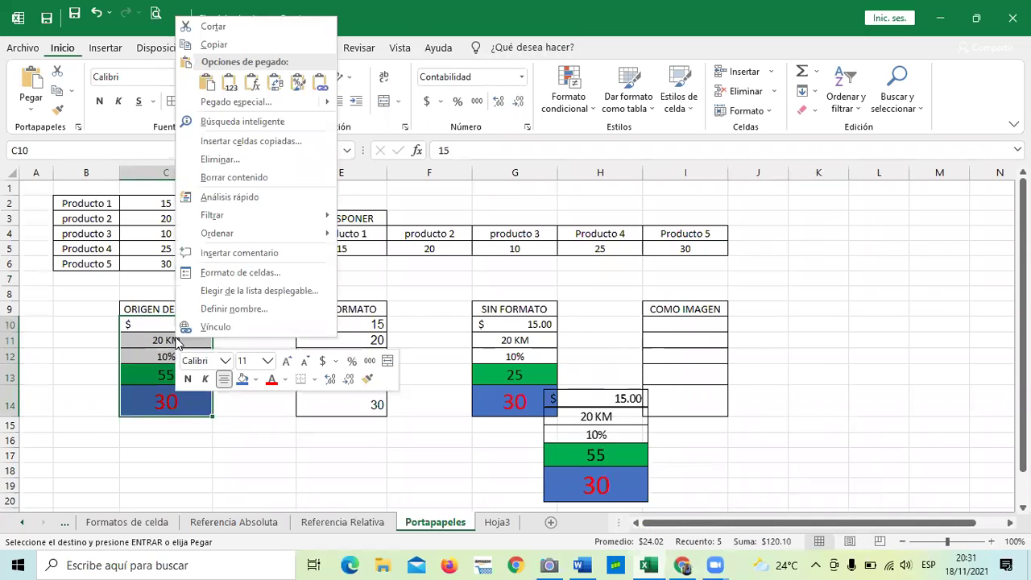
click(212, 45)
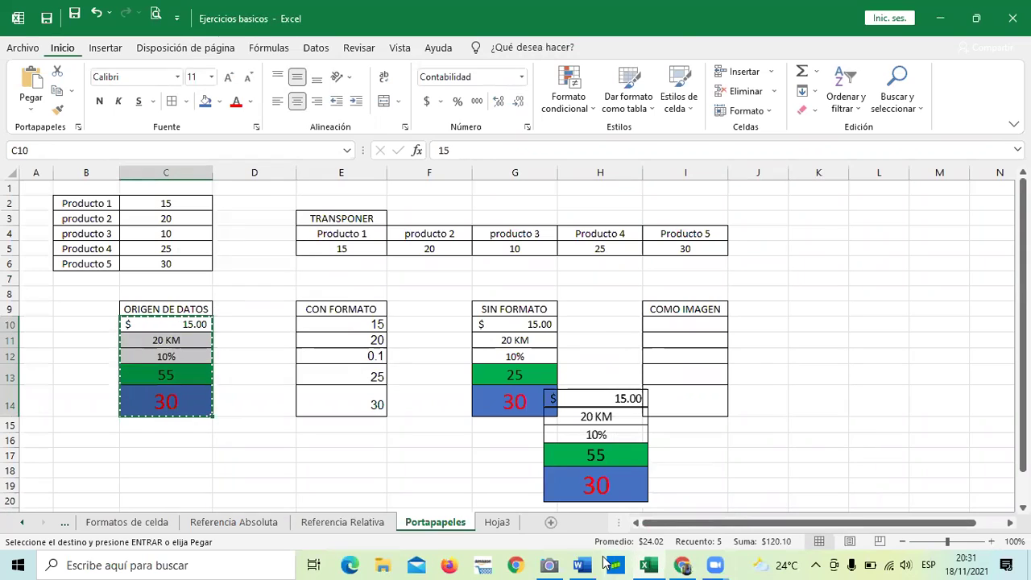
click(583, 565)
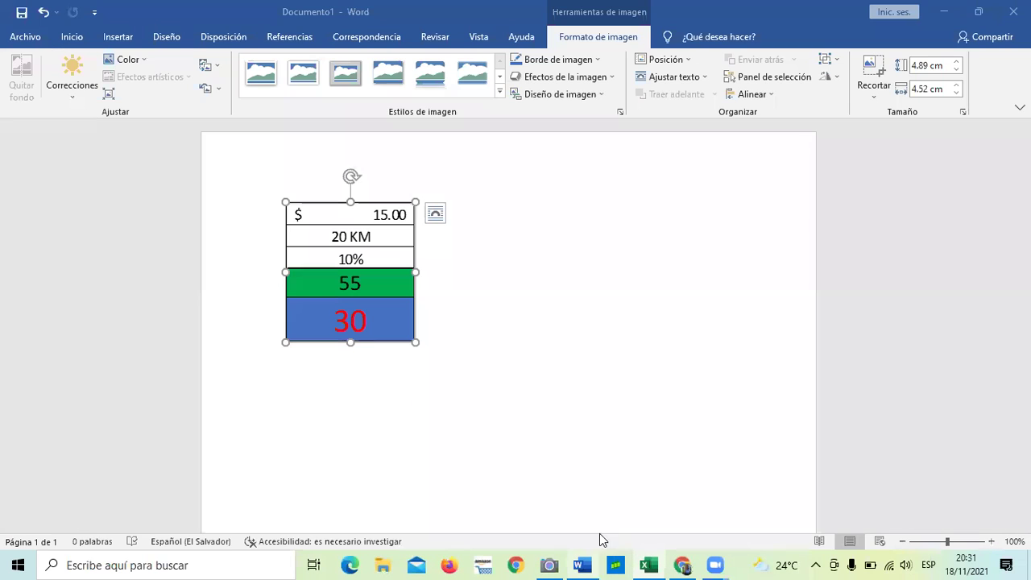
click(608, 223)
right_click(609, 224)
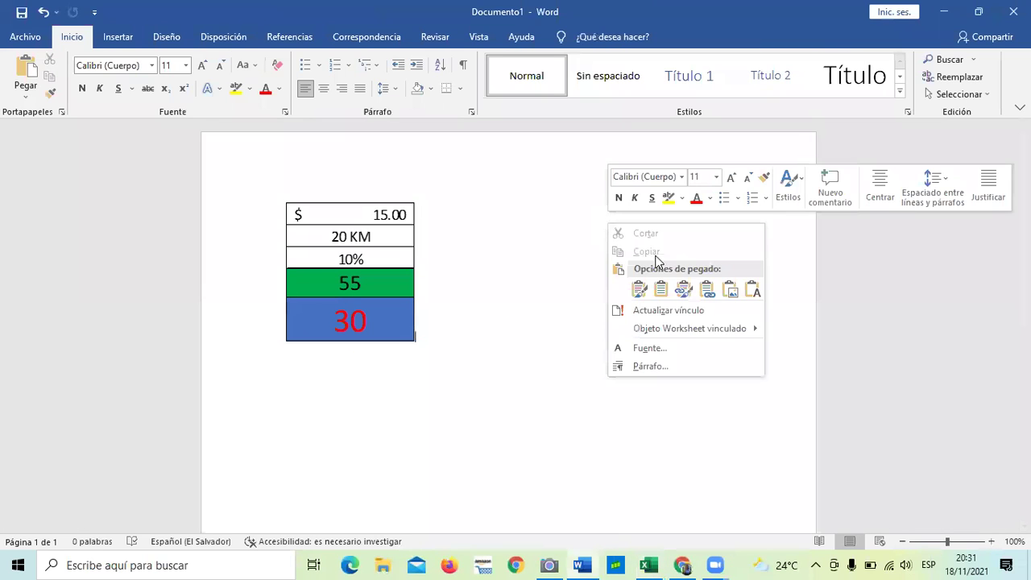
click(712, 294)
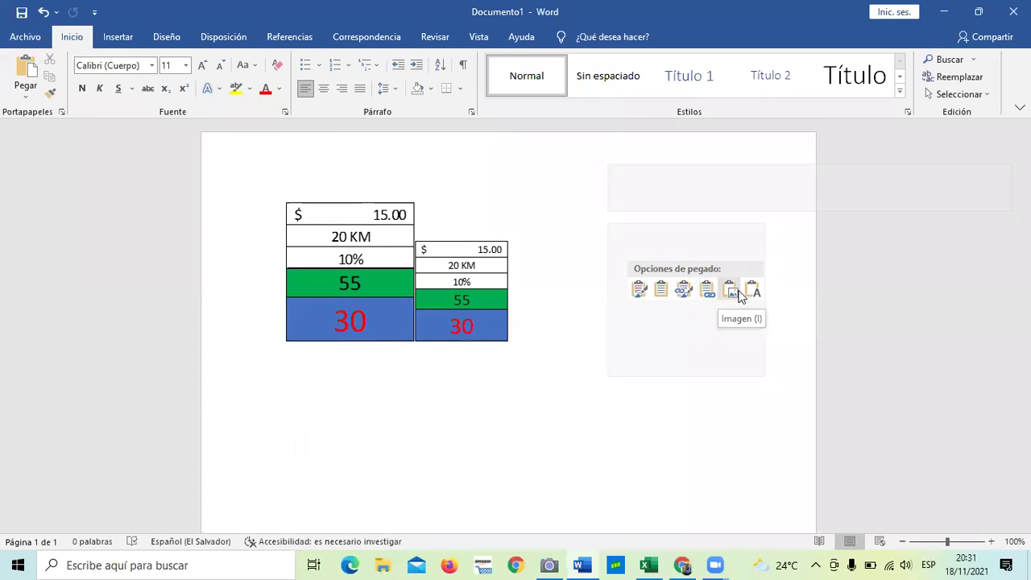
click(683, 290)
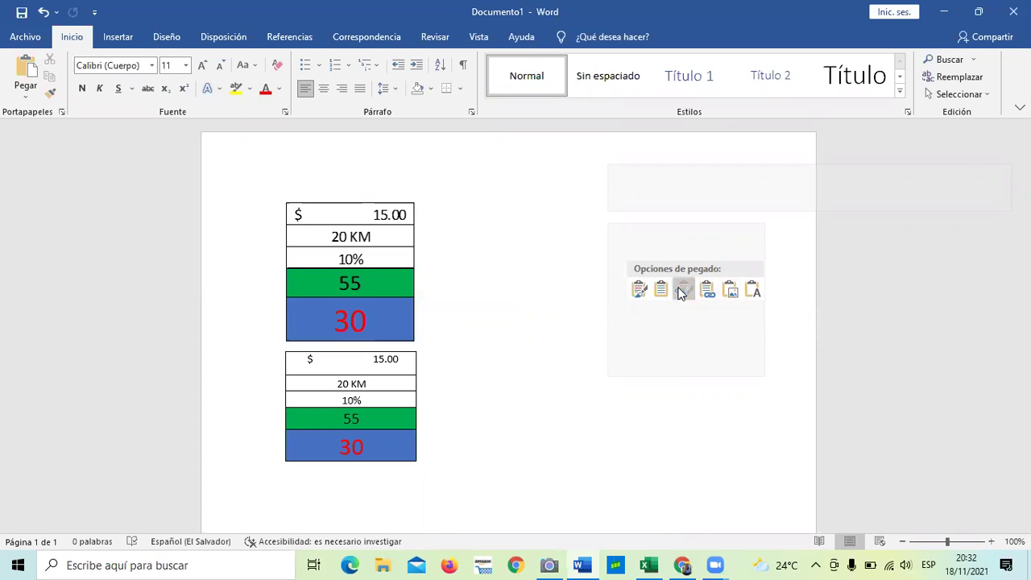
Move the linked table from below the picture up to the picture's left side and select its values.
click(355, 395)
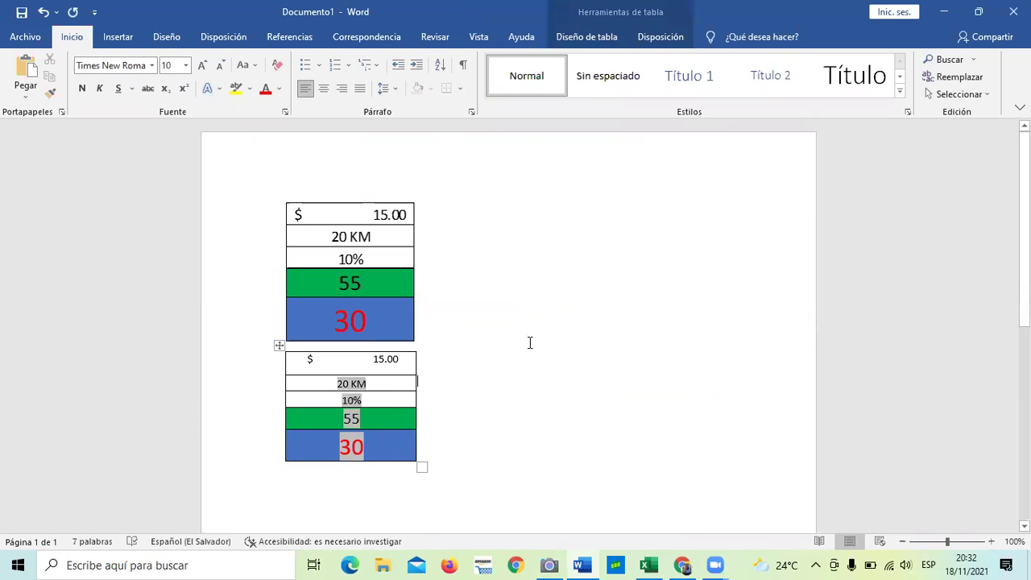
click(530, 341)
click(299, 364)
drag(279, 347, 383, 383)
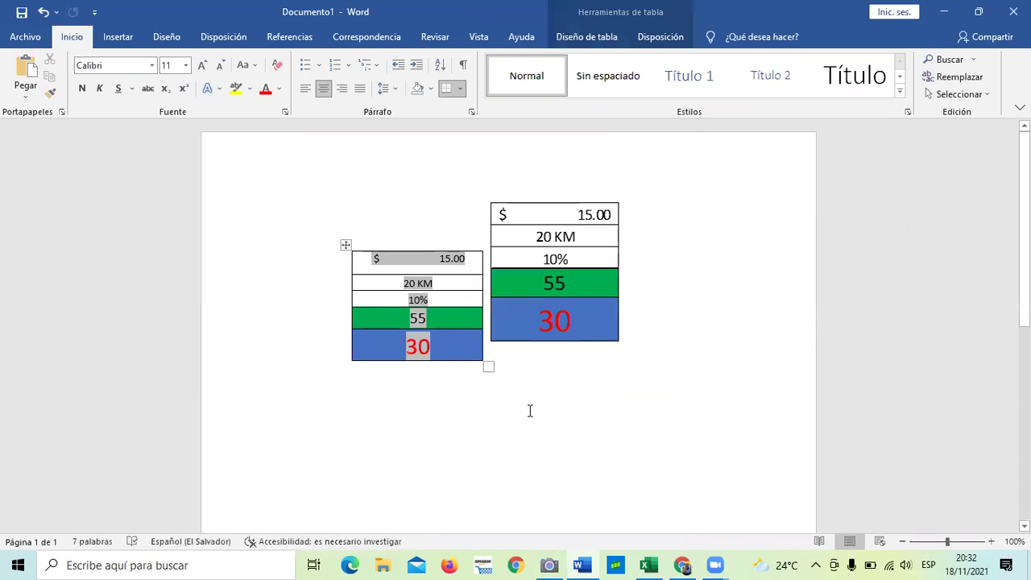
click(589, 493)
shift+click(439, 326)
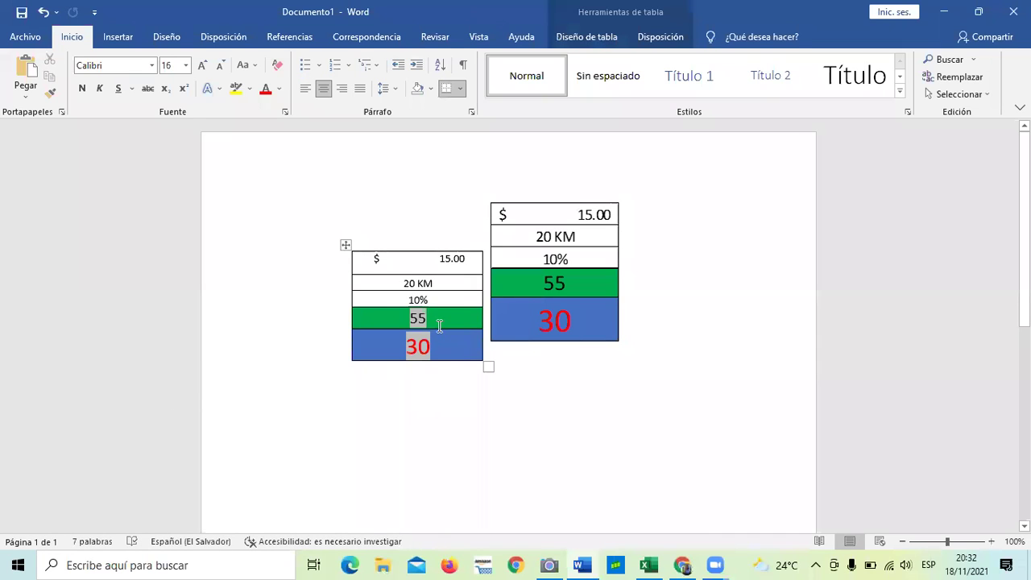
shift+click(655, 342)
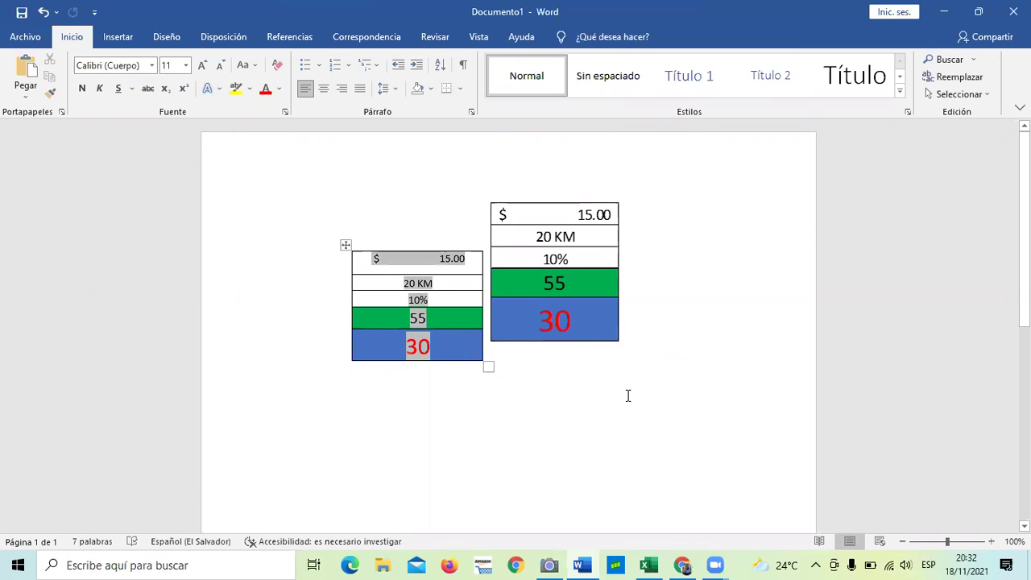
Switch to Excel, cancel the copy selection and set cell C14 under ORIGEN DE DATOS to 100.
click(654, 564)
click(736, 436)
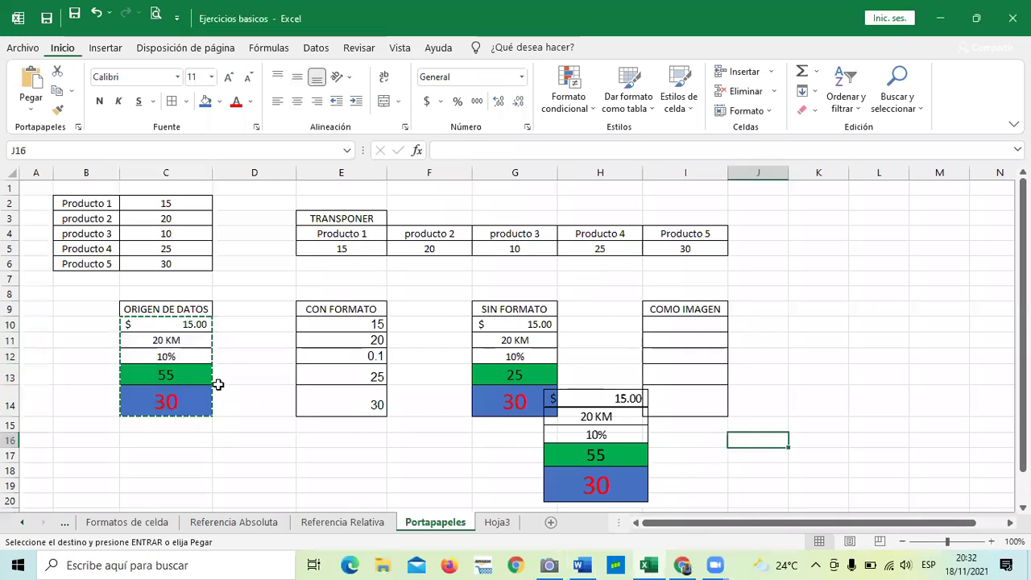
key(Escape)
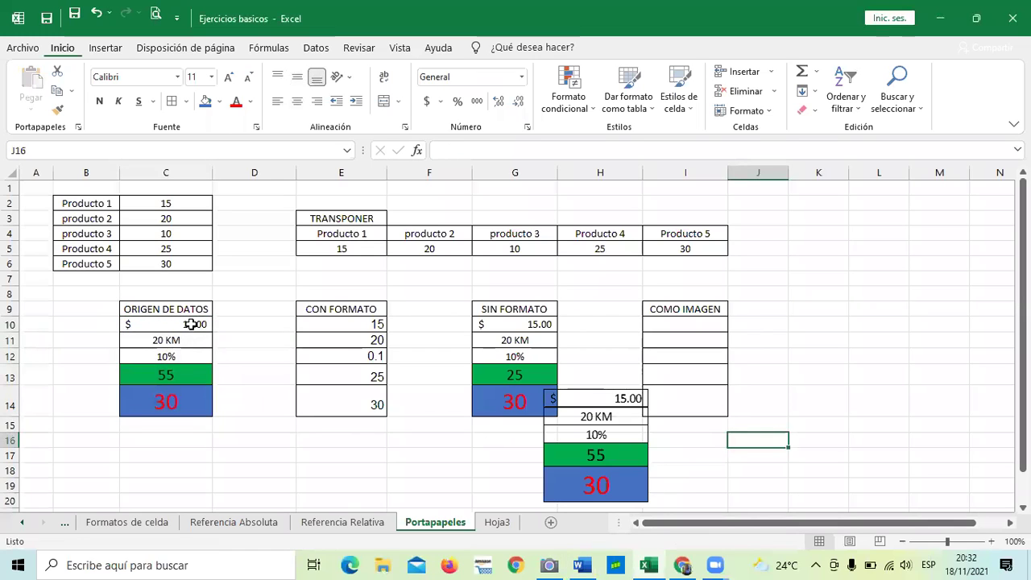
double_click(194, 401)
key(BackSpace)
text(100)
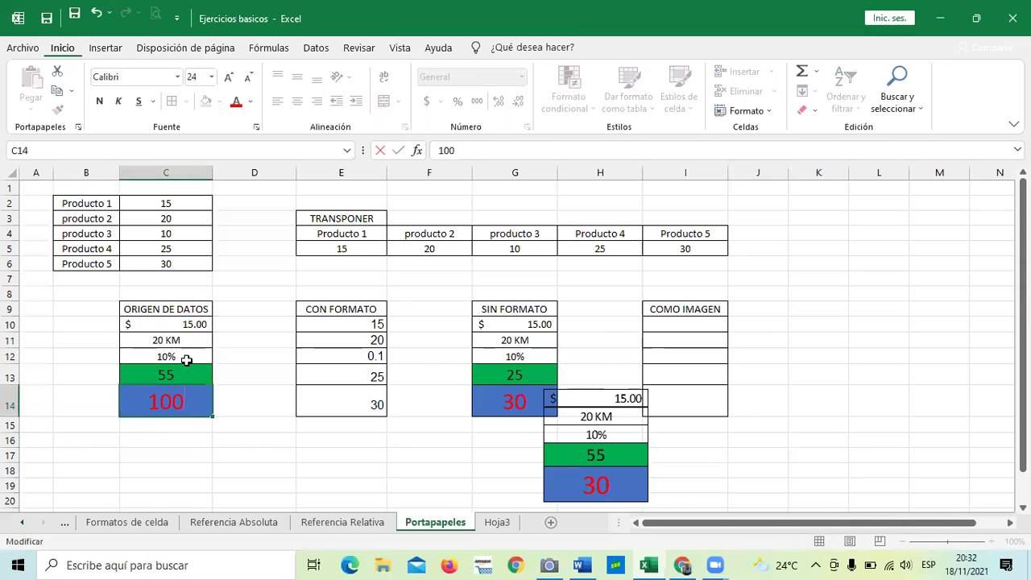
key(Return)
click(266, 452)
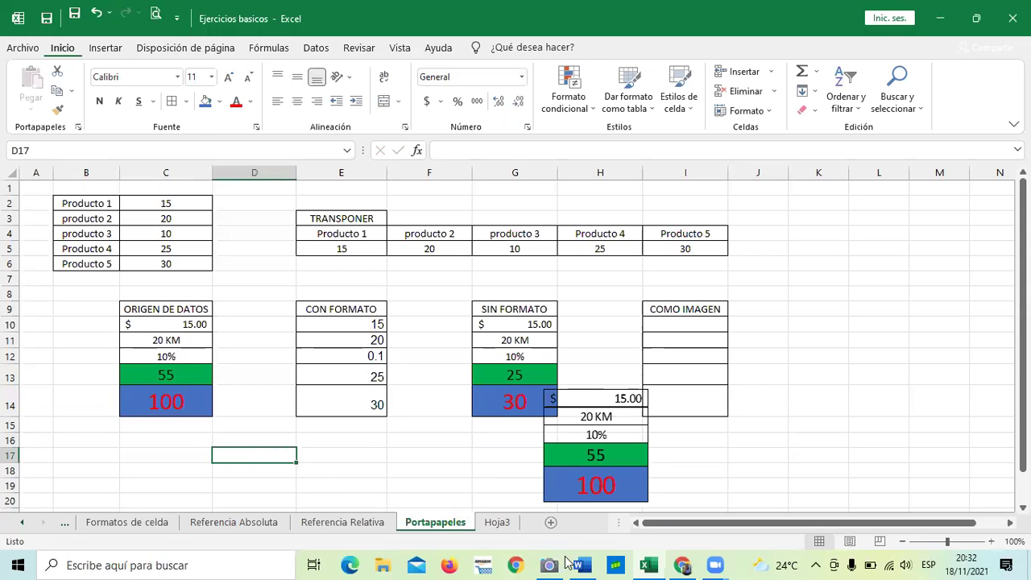
Switch to Word and compare the last value in the static picture with the one in the linked table.
click(587, 565)
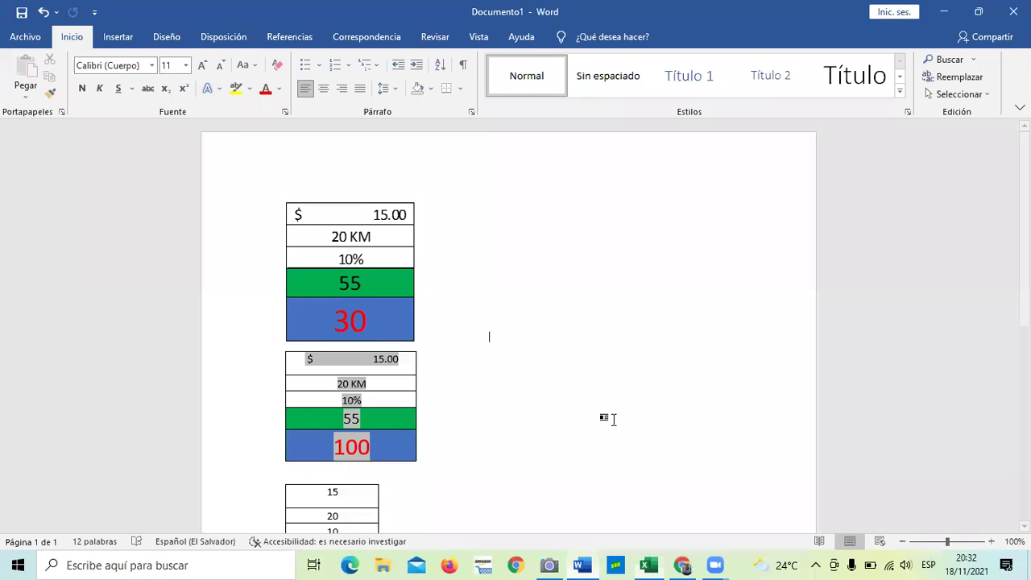
click(606, 367)
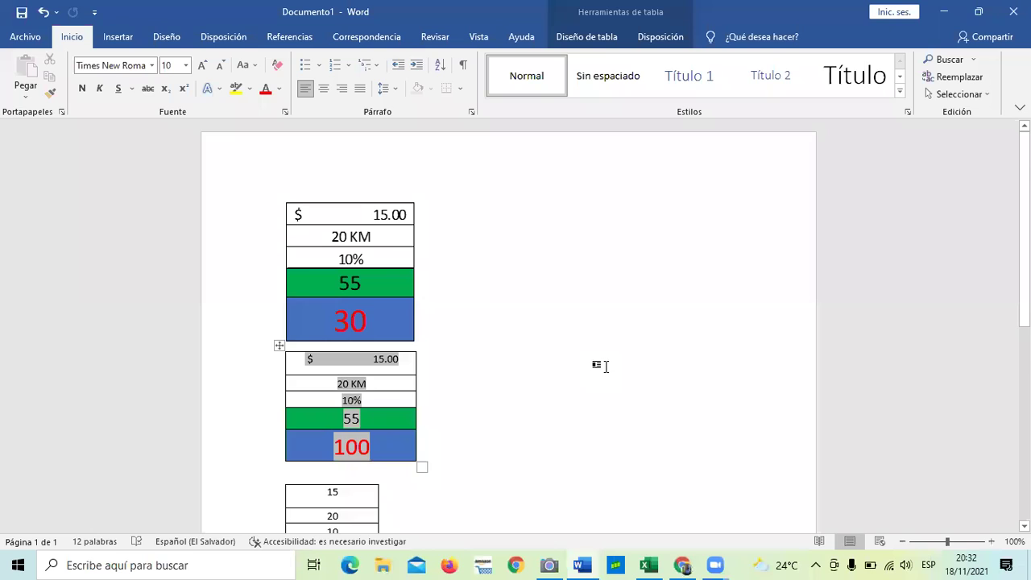
scroll(606, 367, down, 2)
click(355, 171)
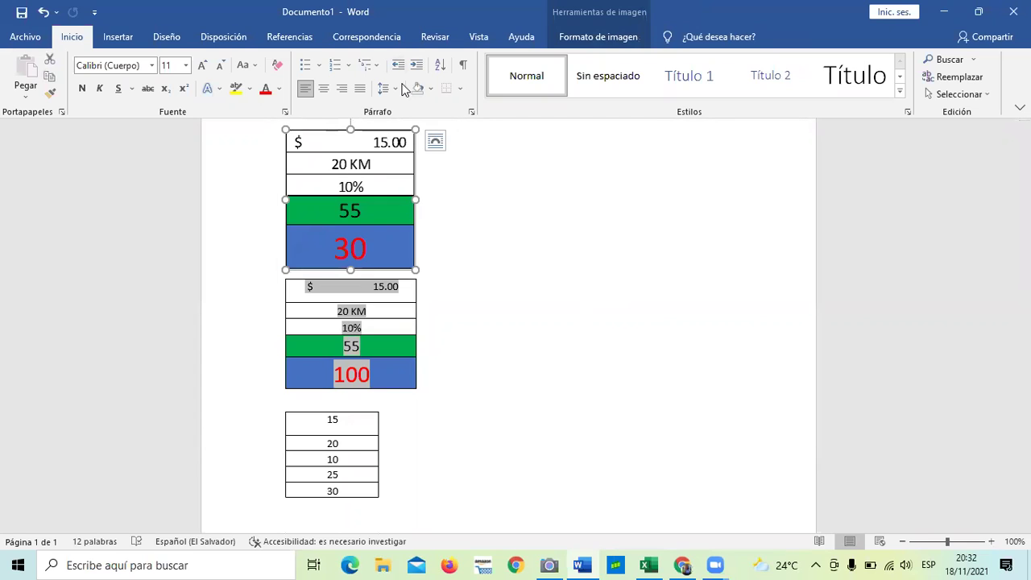
click(396, 356)
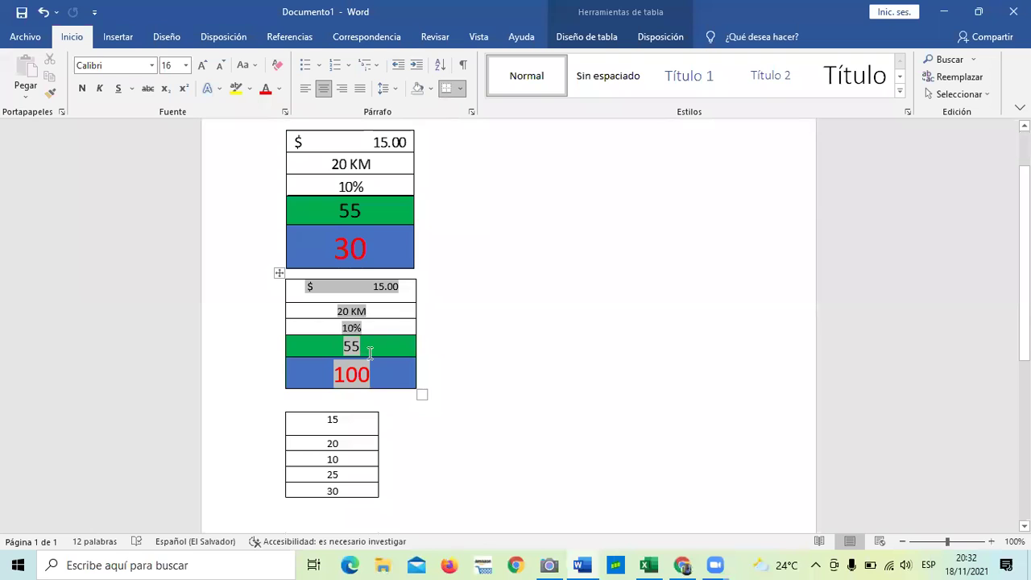
click(549, 371)
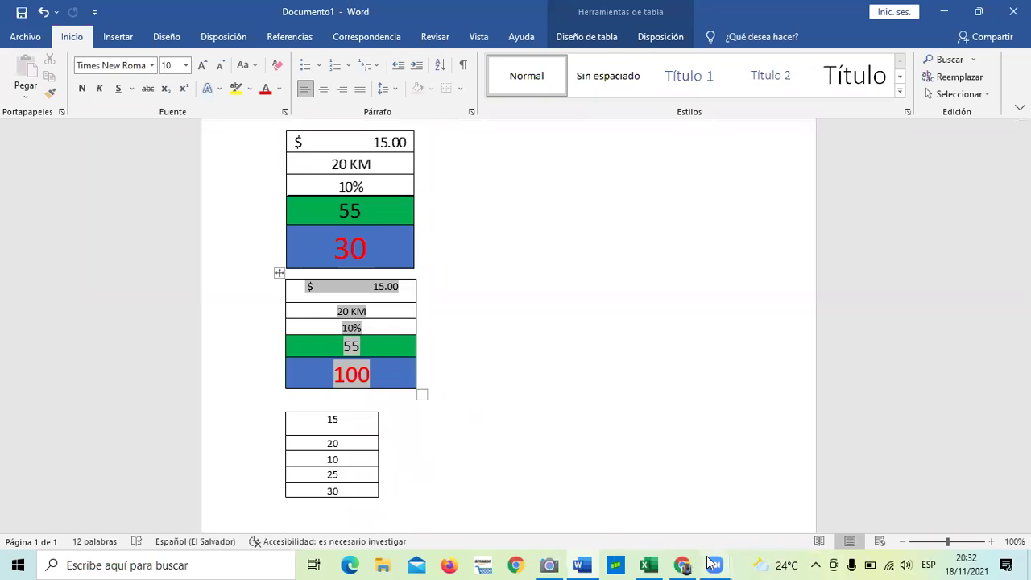
Switch to Excel and remove the linked picture from the Portapapeles sheet.
click(649, 565)
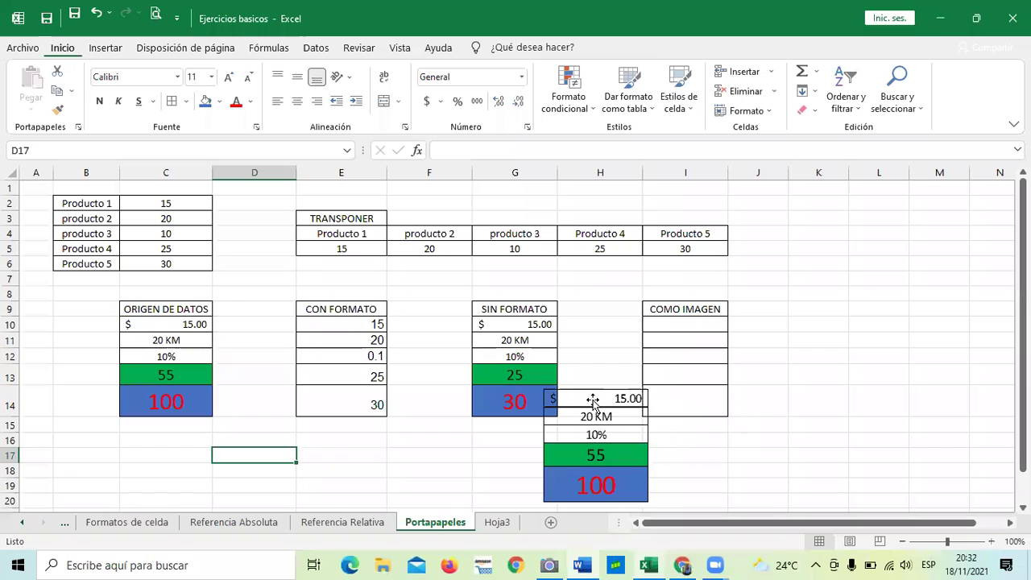
key(ctrl+z)
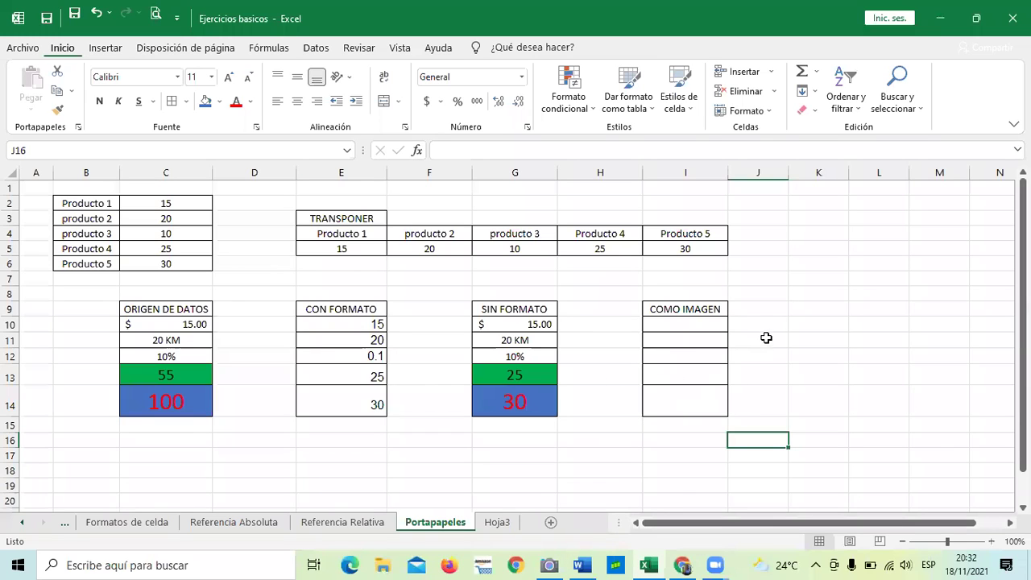
key(ctrl+z)
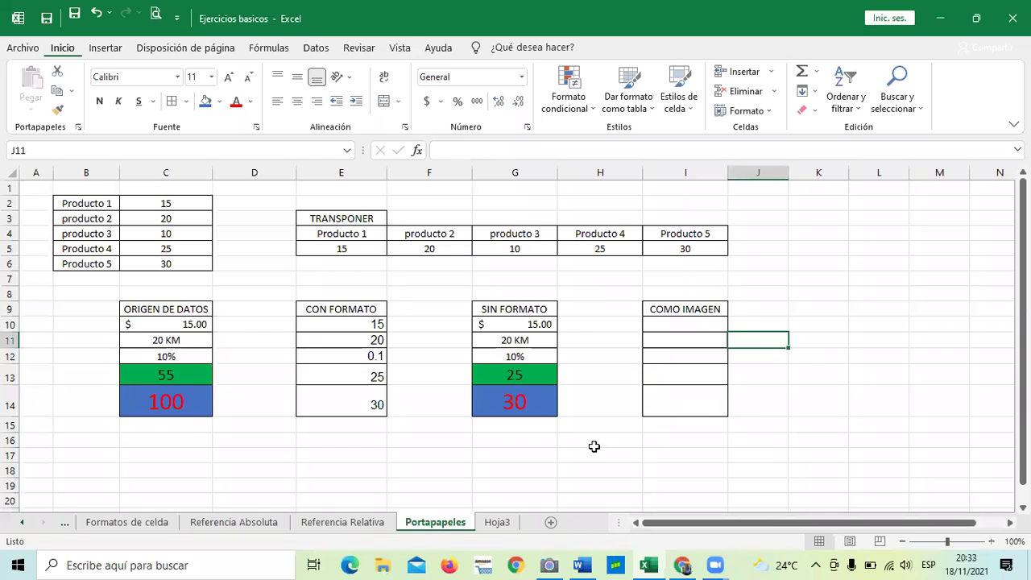
Open the Hoja3 sheet and select an empty cell beside the grades table.
click(497, 522)
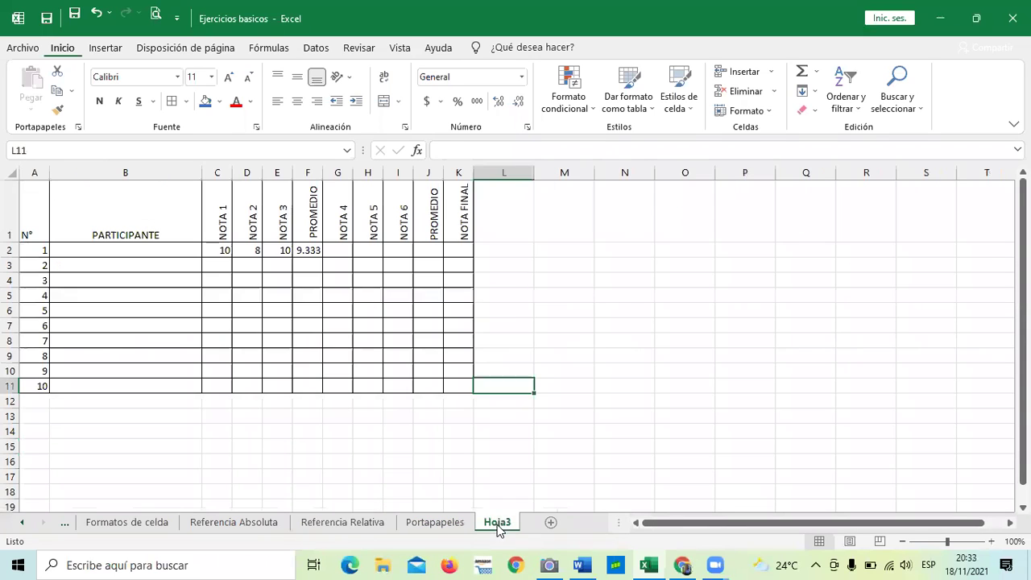
click(591, 342)
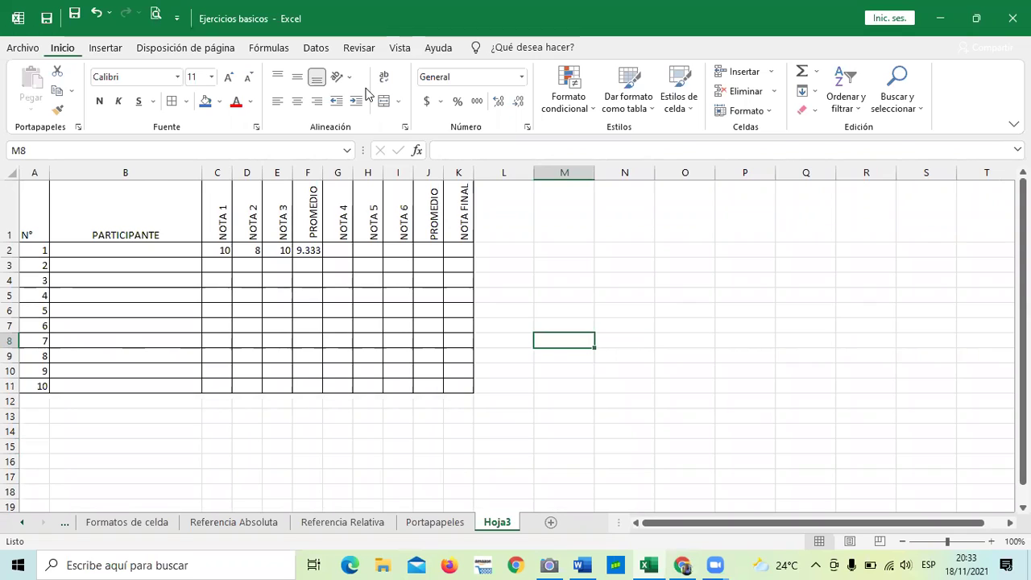
click(543, 262)
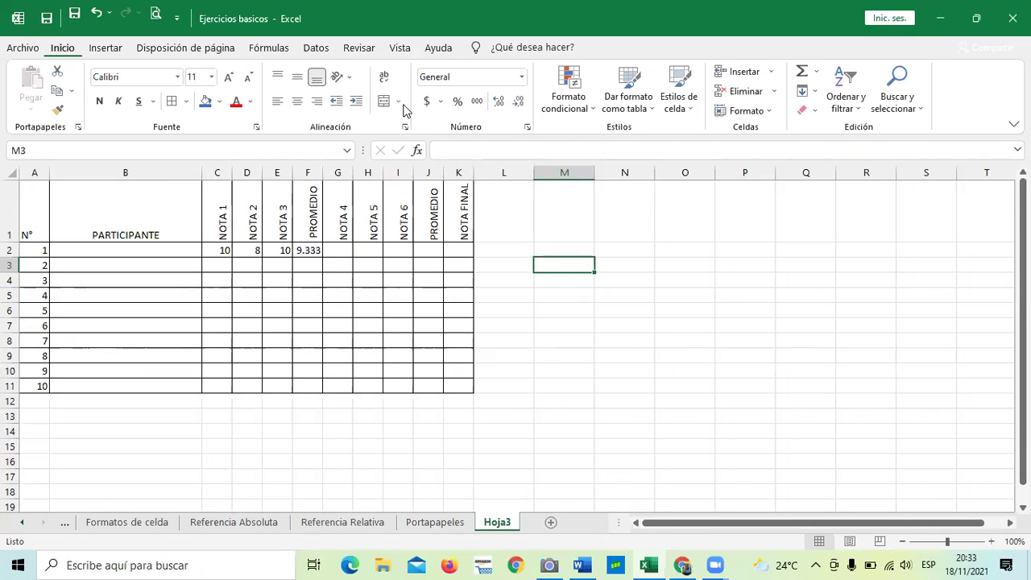
click(543, 343)
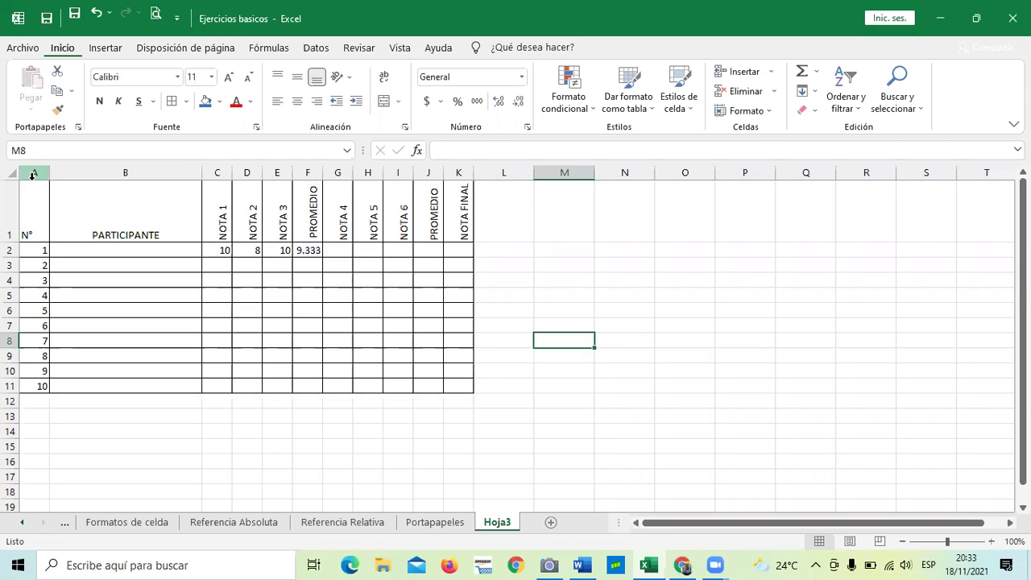
click(562, 211)
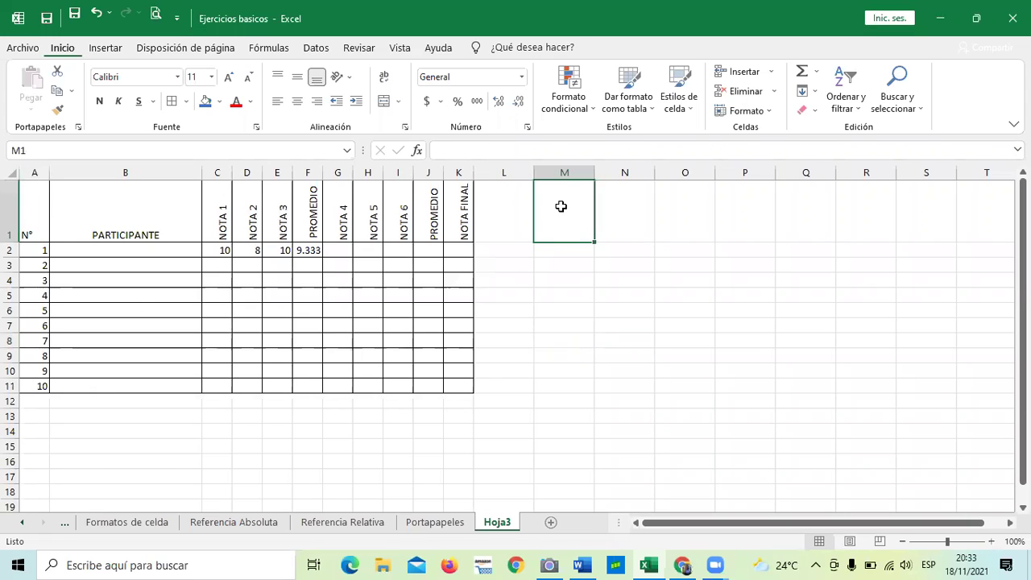
click(538, 397)
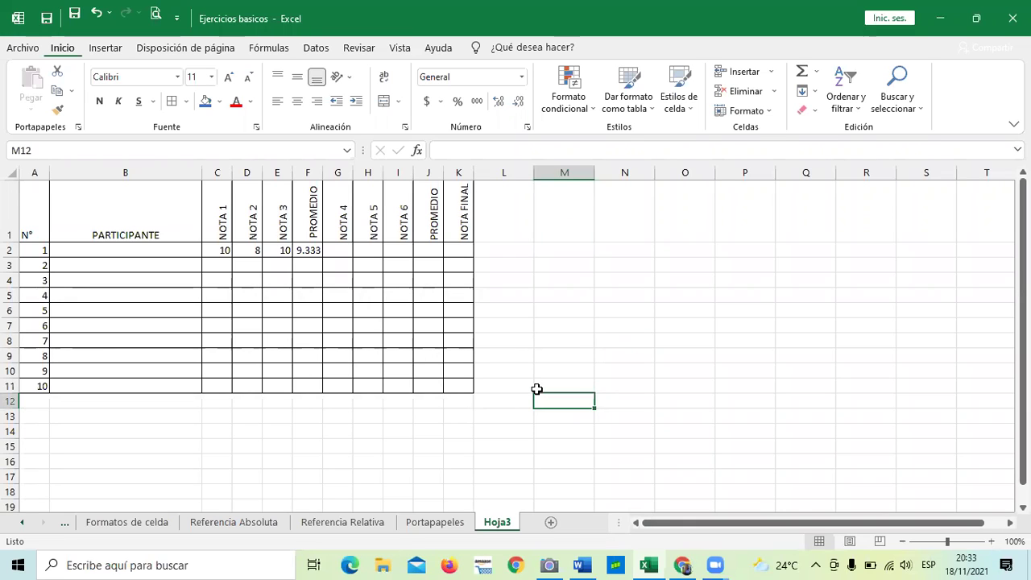
click(220, 171)
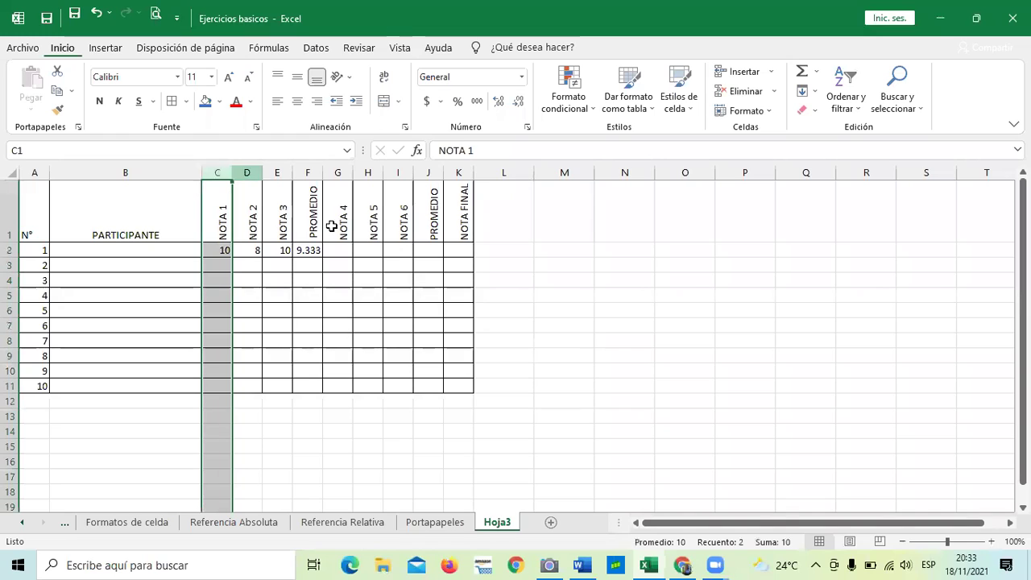
click(538, 264)
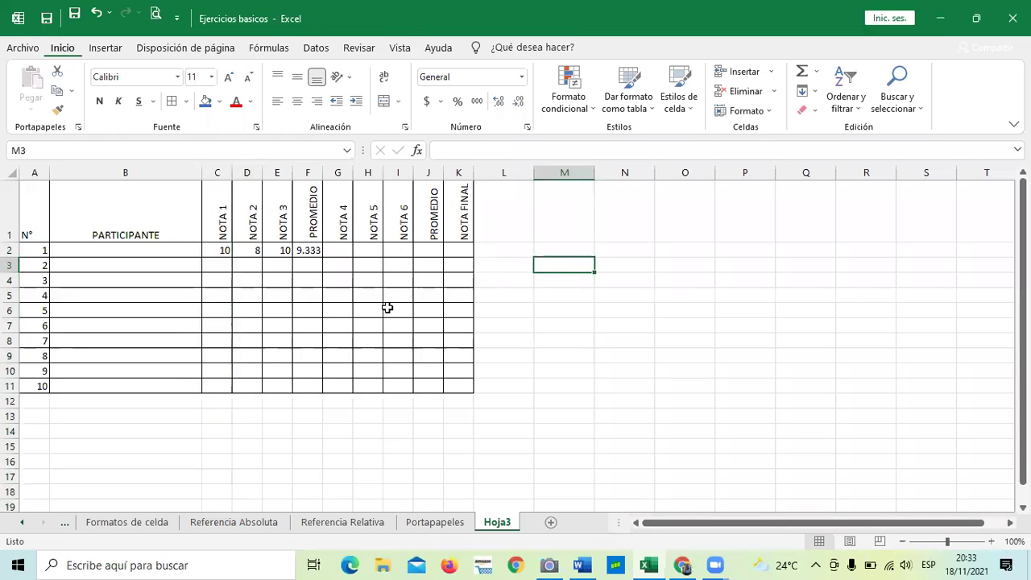
Copy the whole grades table A1:K11 on Hoja3 and add a new sheet to receive it.
drag(41, 188, 445, 382)
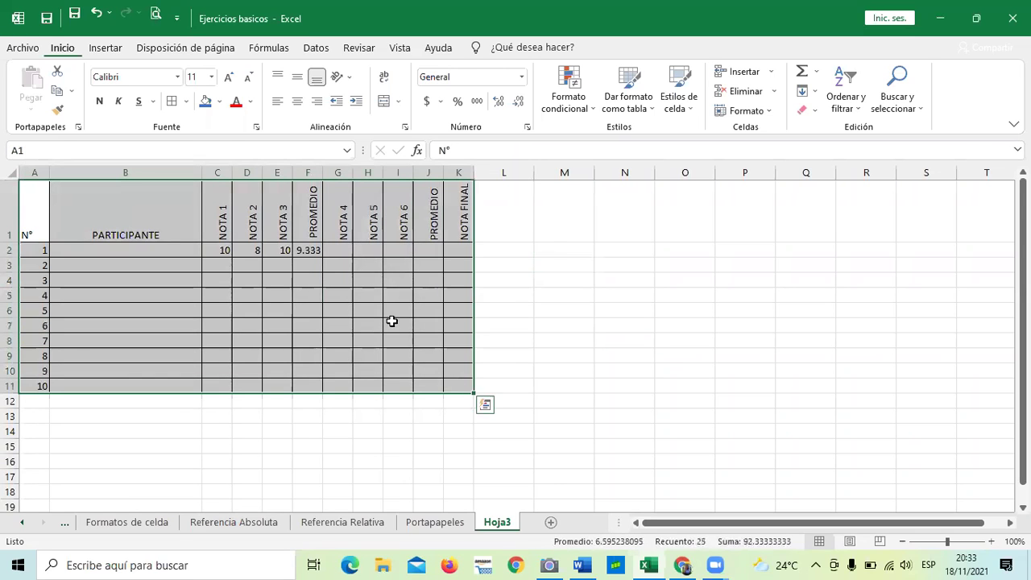
right_click(389, 319)
click(428, 253)
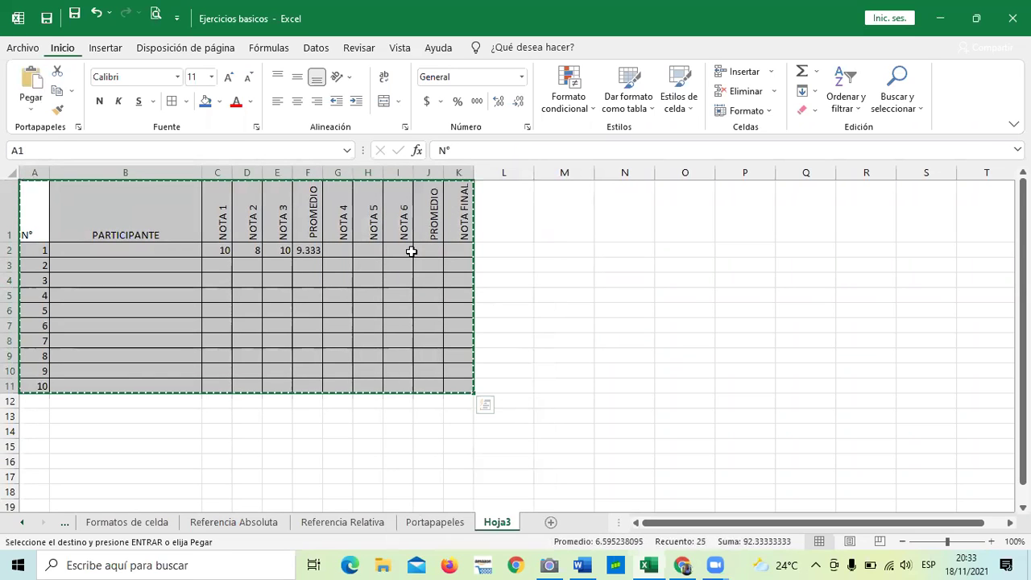
click(551, 522)
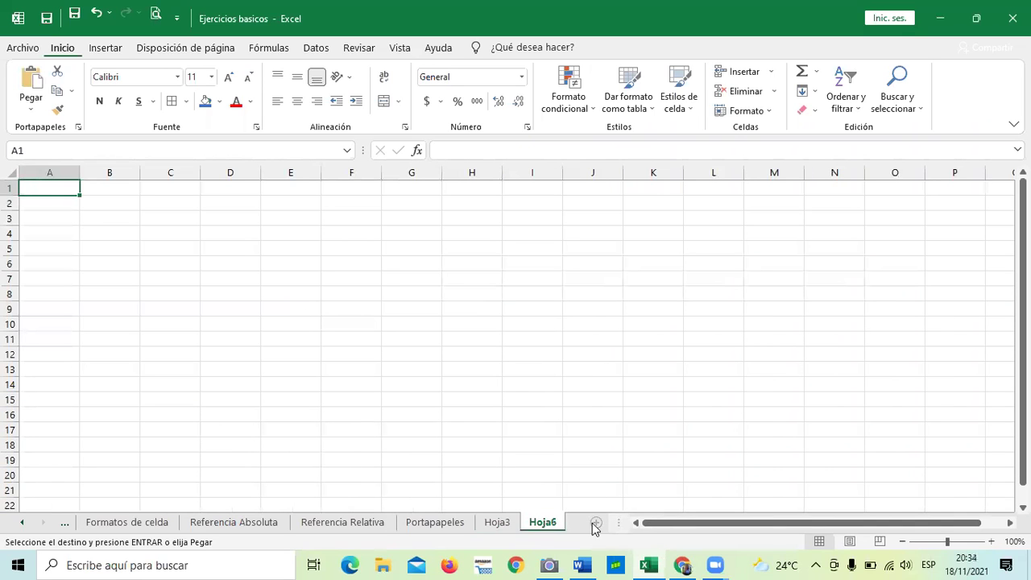
Paste the copied grades table at cell A1 of Hoja6 with the standard paste option.
right_click(54, 190)
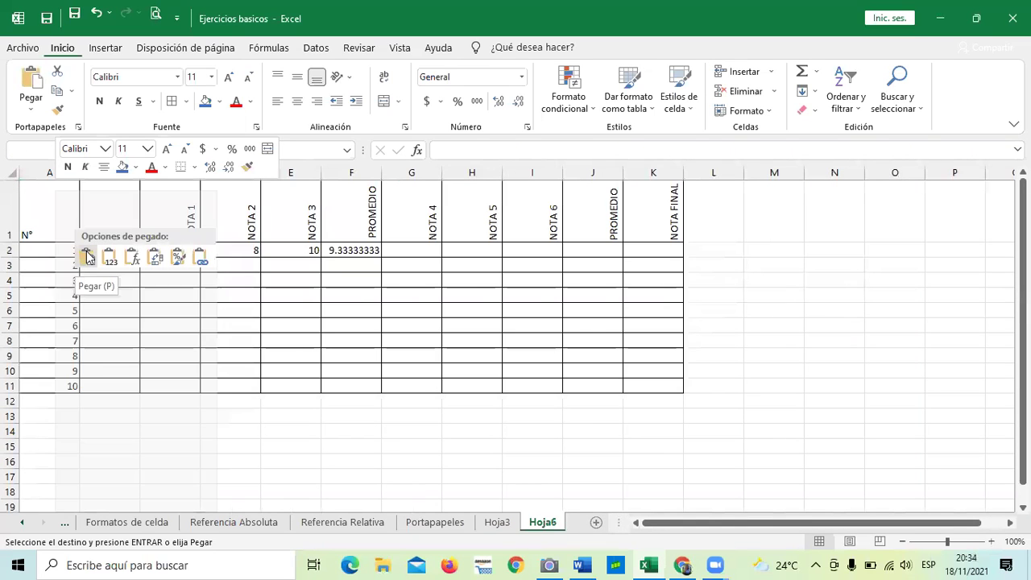
click(87, 256)
click(335, 463)
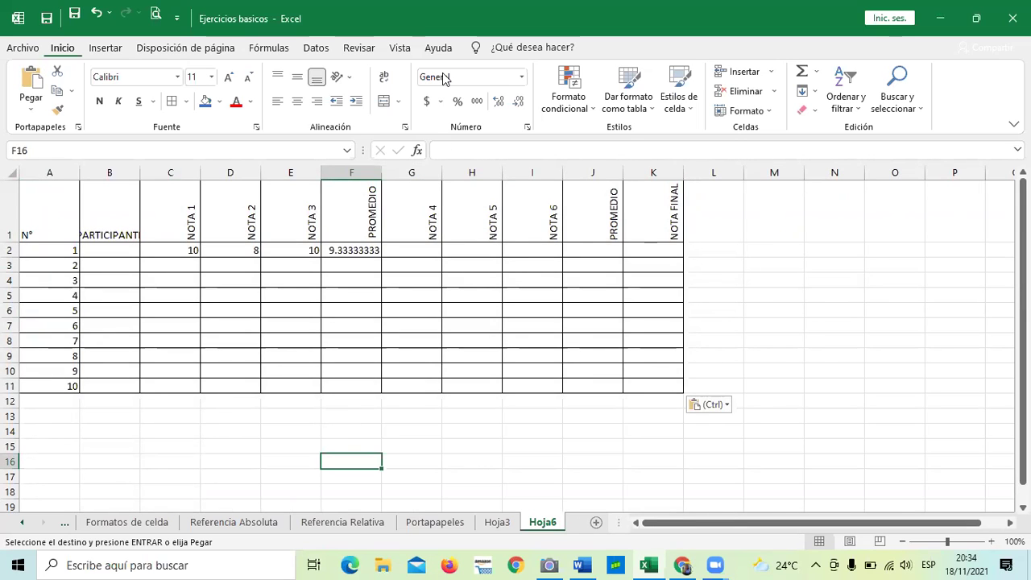
click(514, 460)
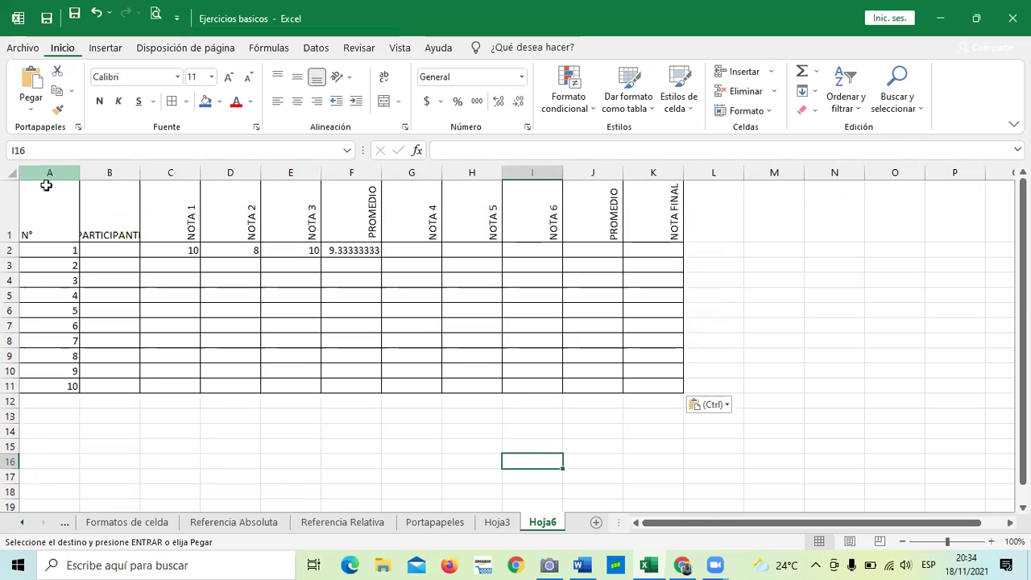
Select columns B to K on Hoja6, dismiss their options and undo the standard paste of the grades table.
drag(110, 172, 669, 204)
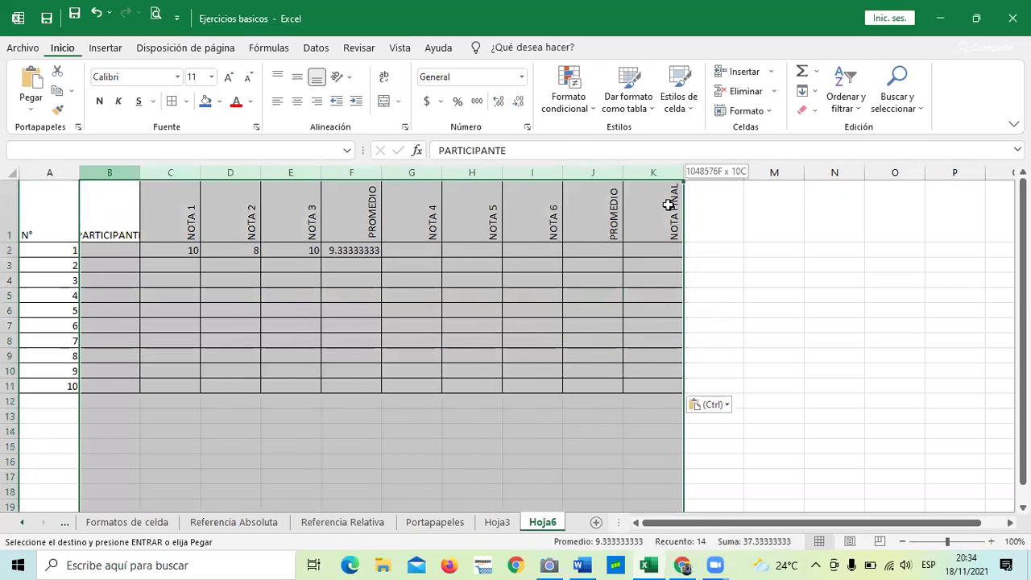
right_click(550, 231)
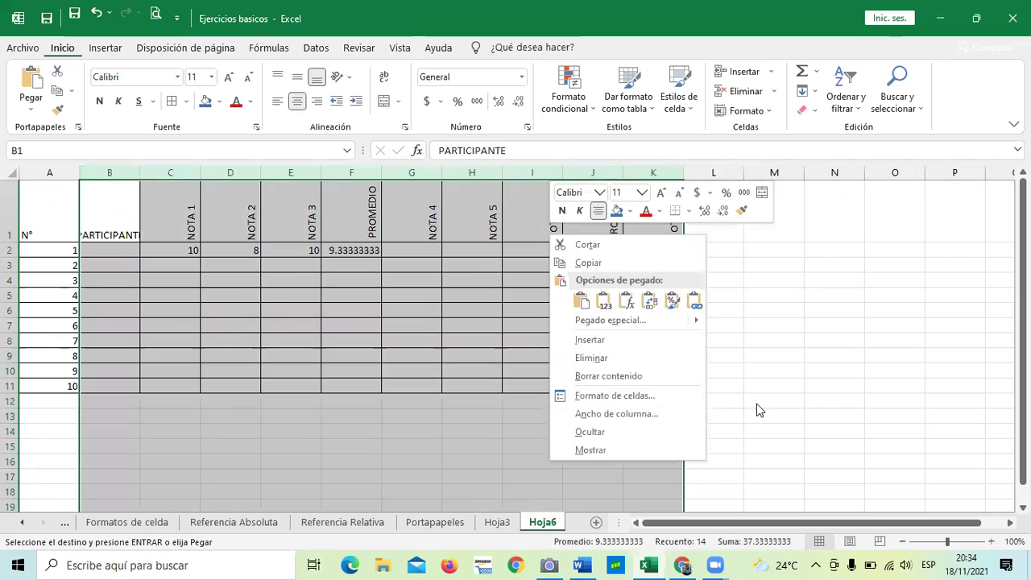
key(Escape)
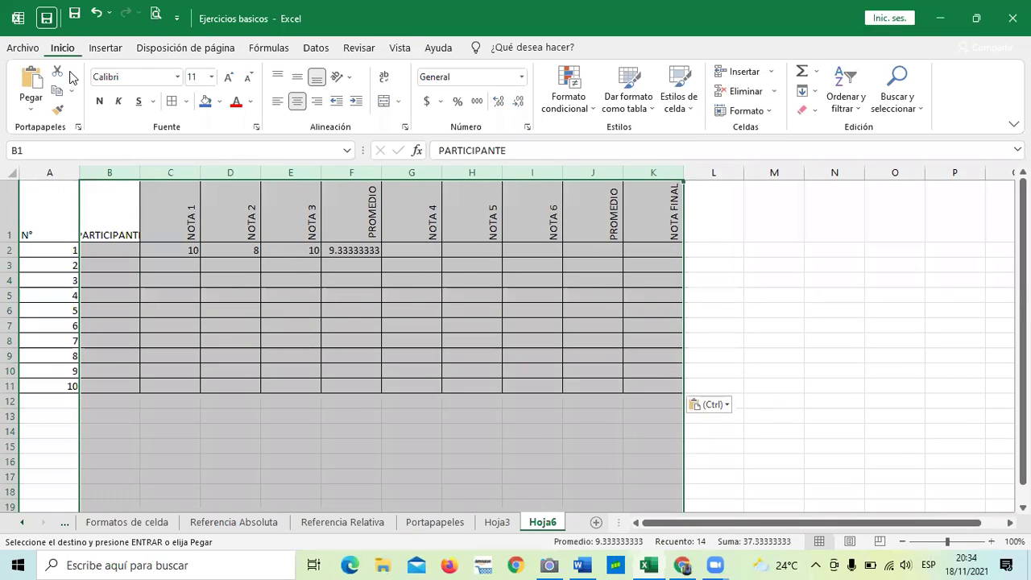
key(ctrl+z)
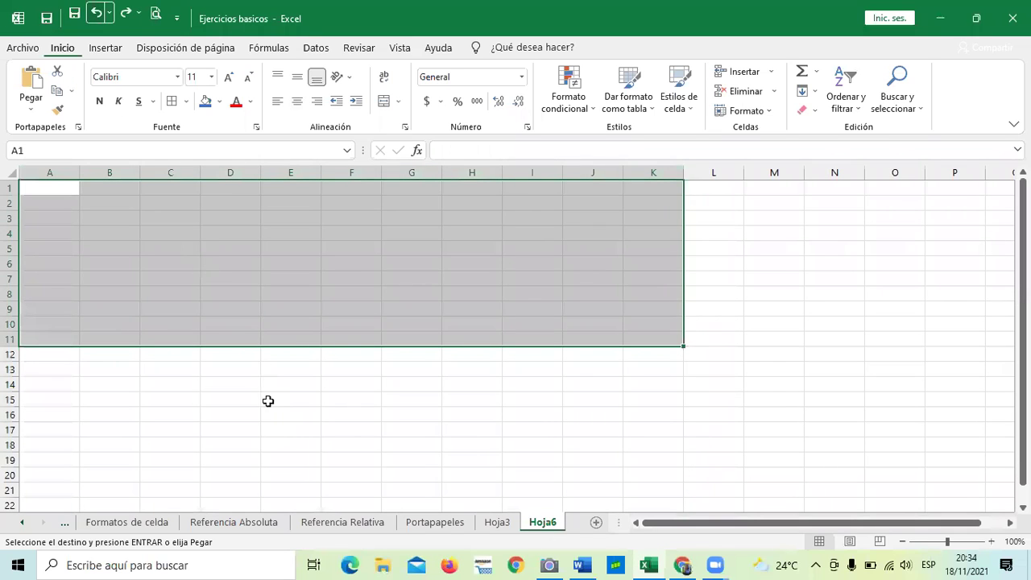
click(278, 429)
Paste the grades table from Hoja3 at cell A1 of Hoja6, keeping the source column widths.
click(497, 522)
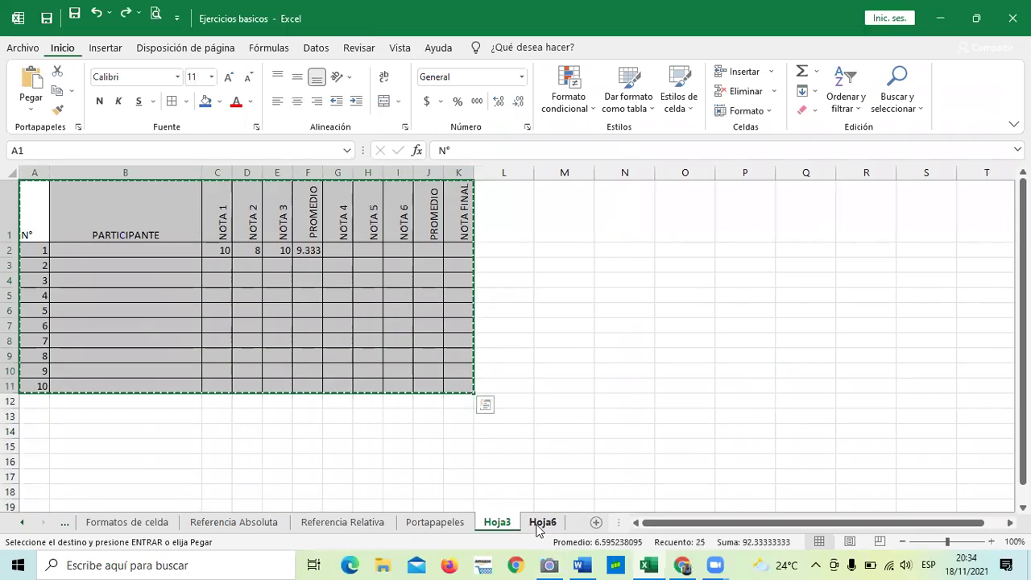
click(540, 524)
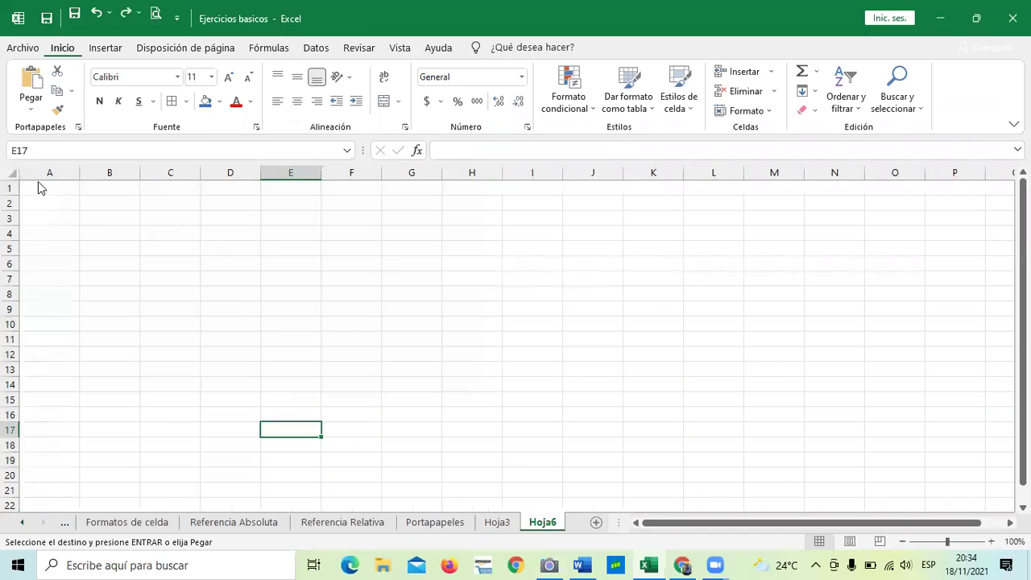
right_click(40, 188)
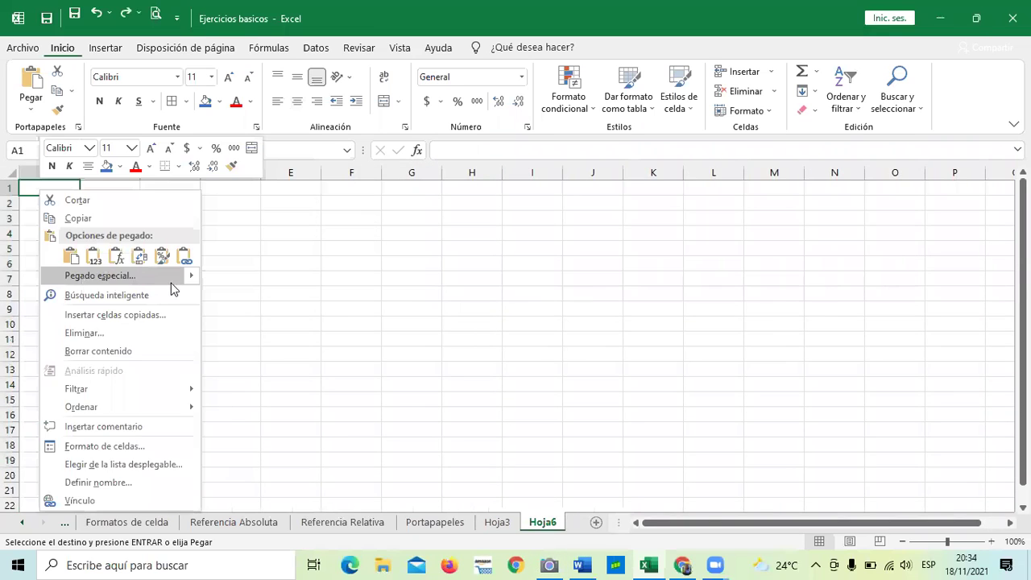
mouse_move(190, 279)
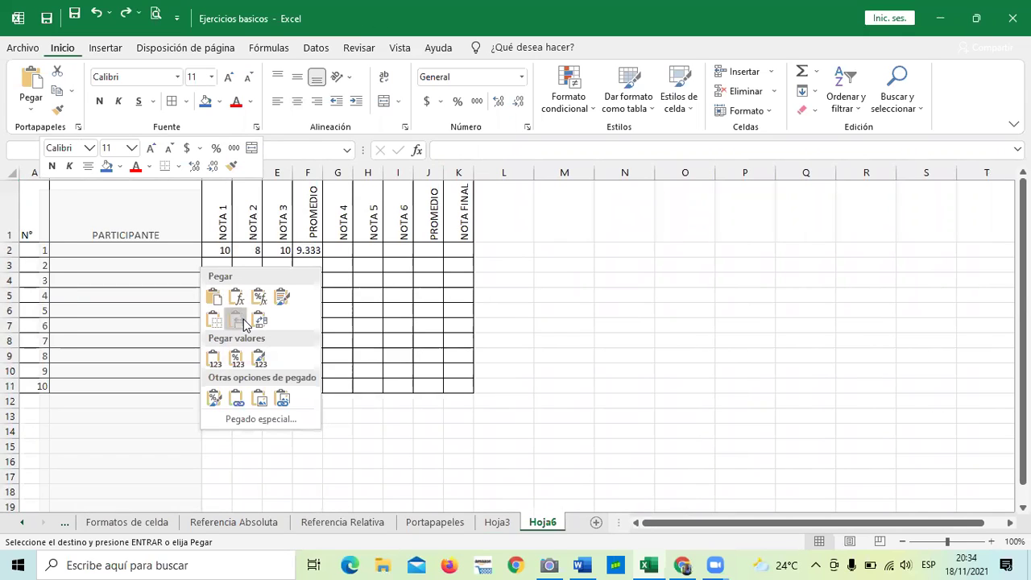
click(244, 320)
click(546, 297)
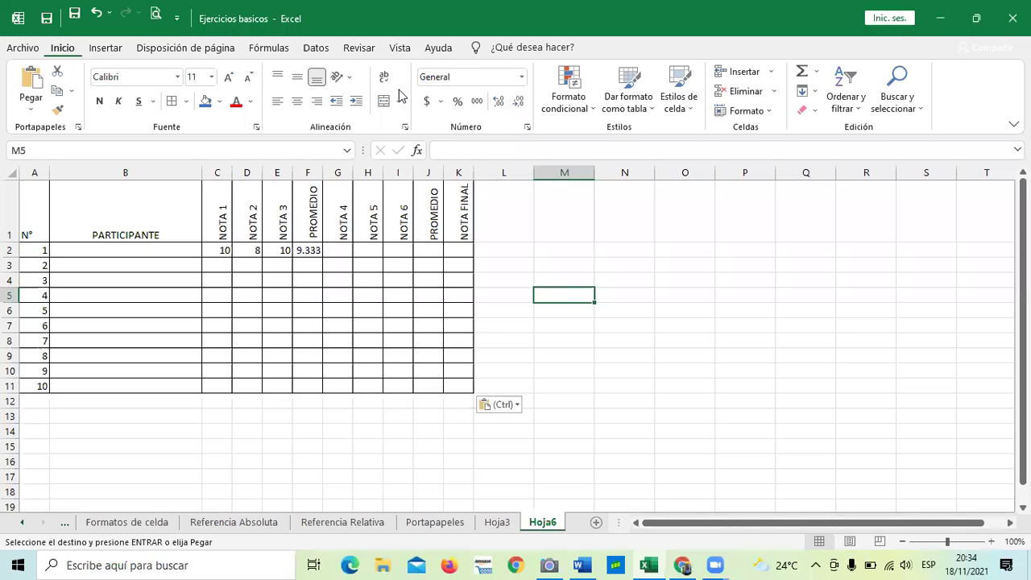
Compare the pasted table on Hoja6 with the original on Hoja3 and cancel the copy selection.
click(497, 522)
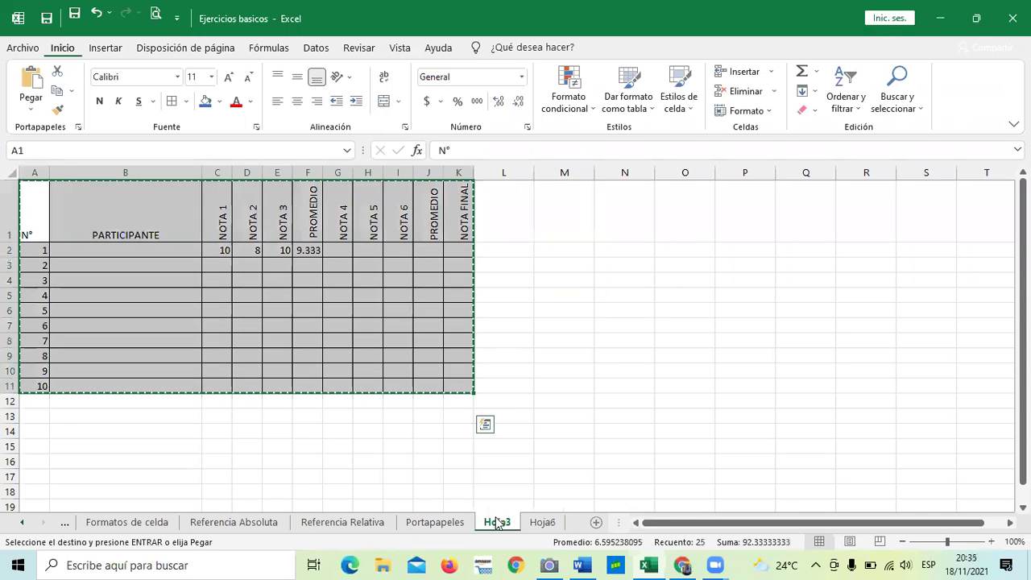
click(552, 523)
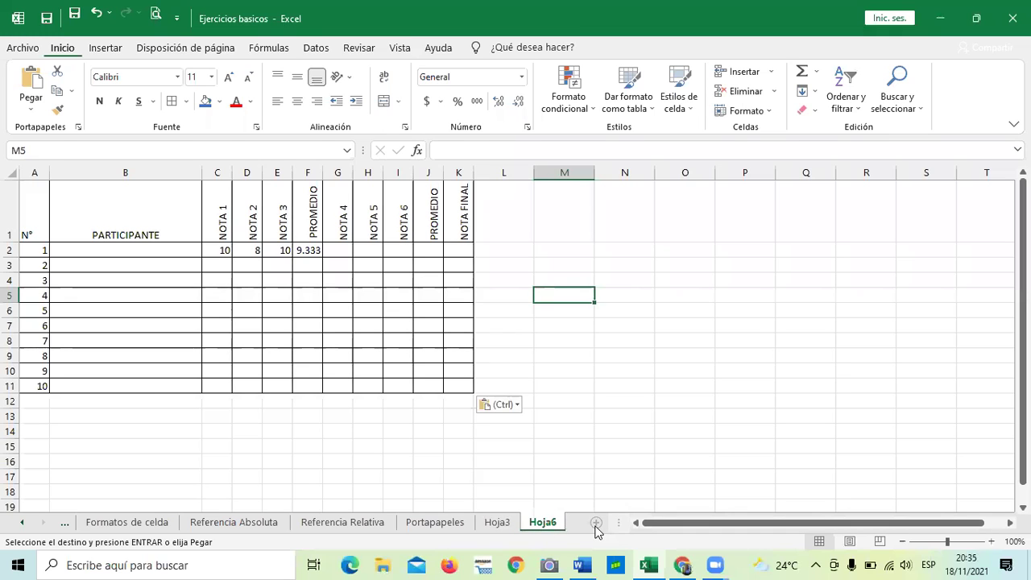
click(497, 522)
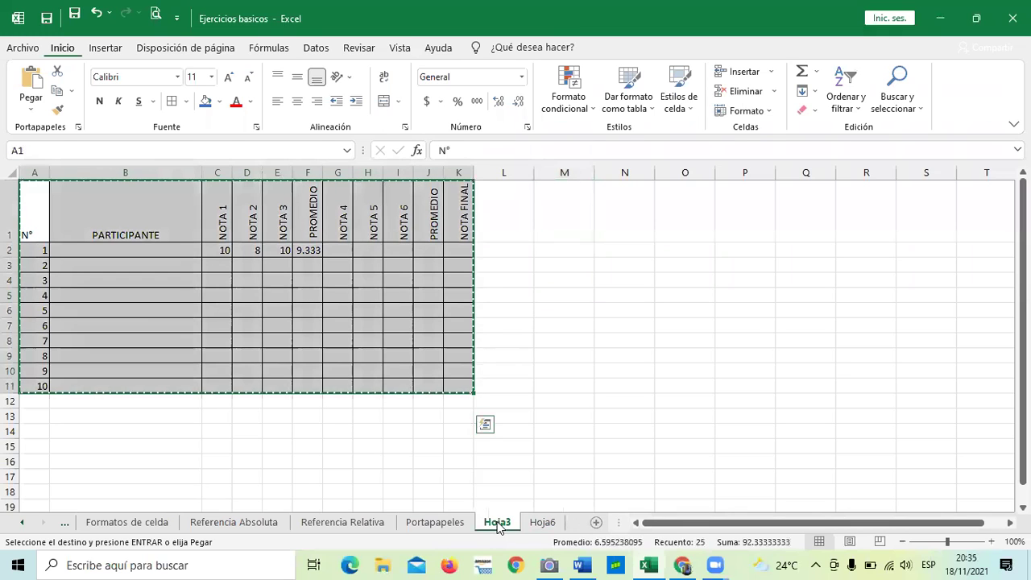
key(Escape)
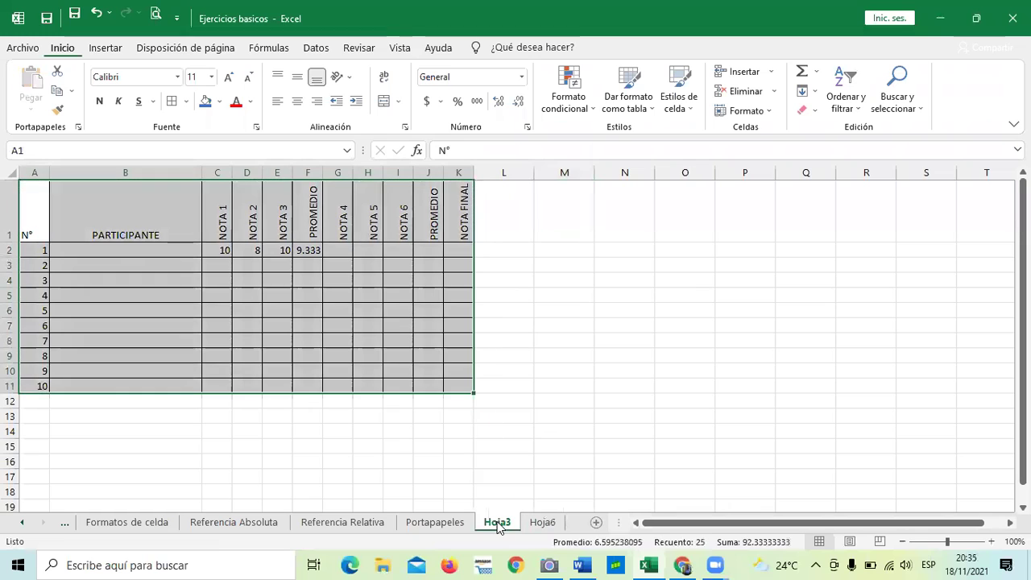
click(609, 388)
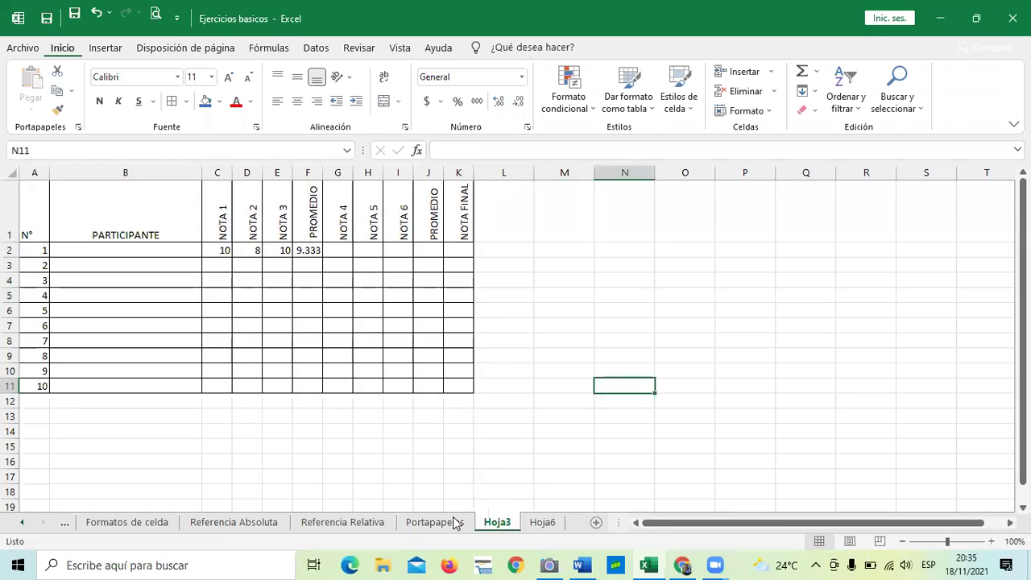
click(544, 523)
click(498, 523)
click(554, 414)
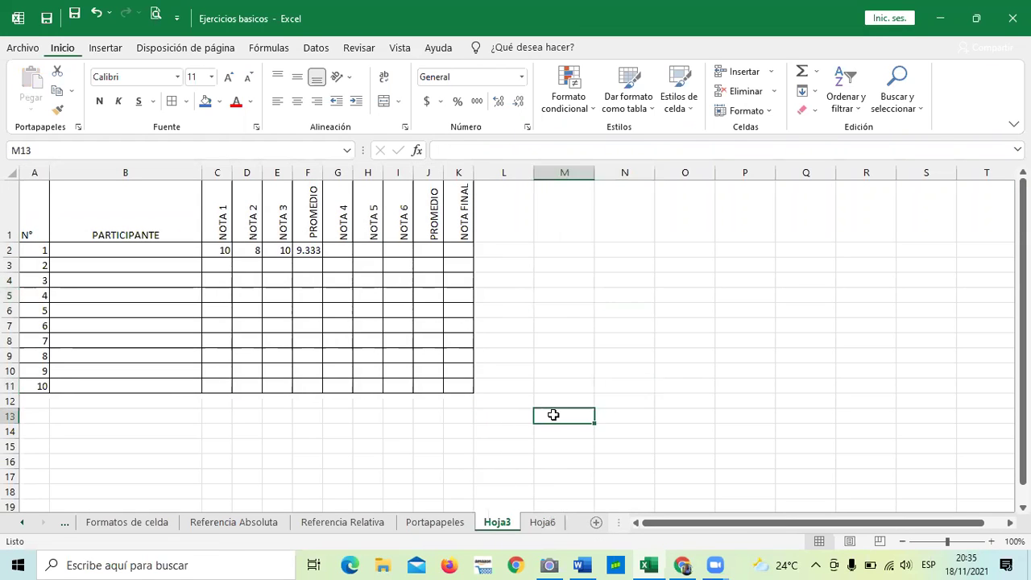
click(428, 249)
right_click(428, 251)
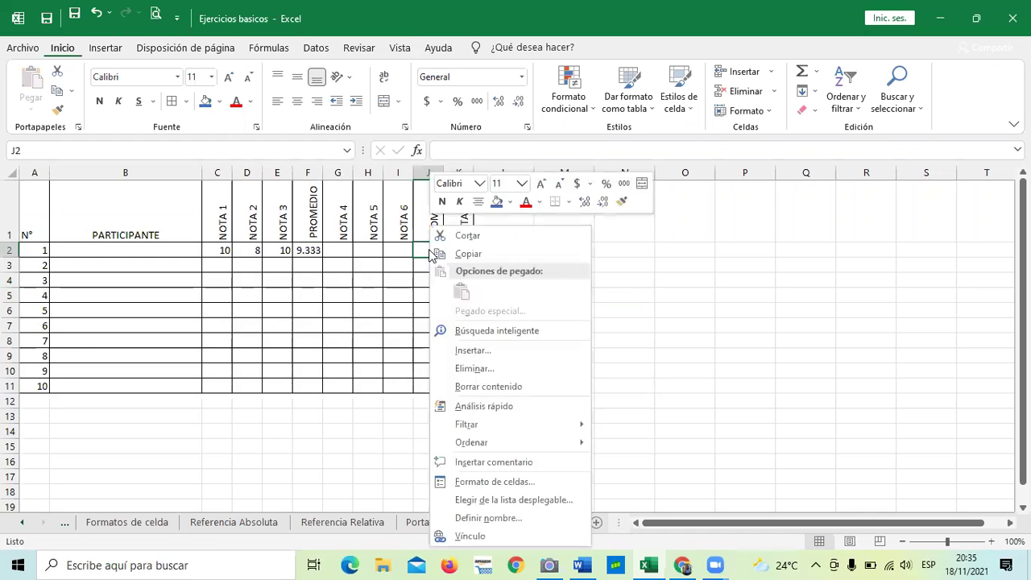
key(Escape)
click(435, 523)
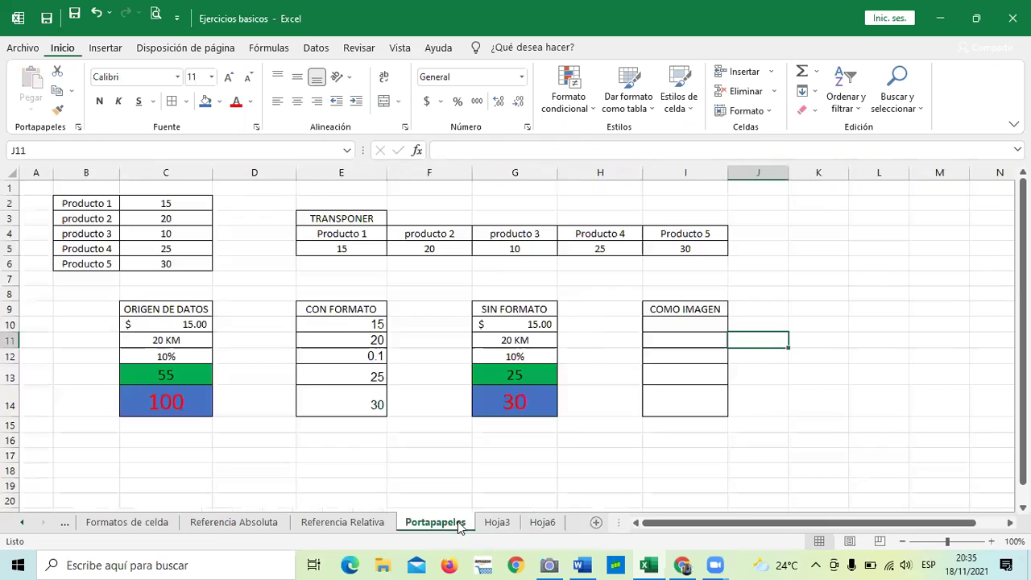
Return to Hoja3 and copy the grades table A1:K11 again.
click(497, 523)
drag(52, 195, 460, 384)
right_click(365, 271)
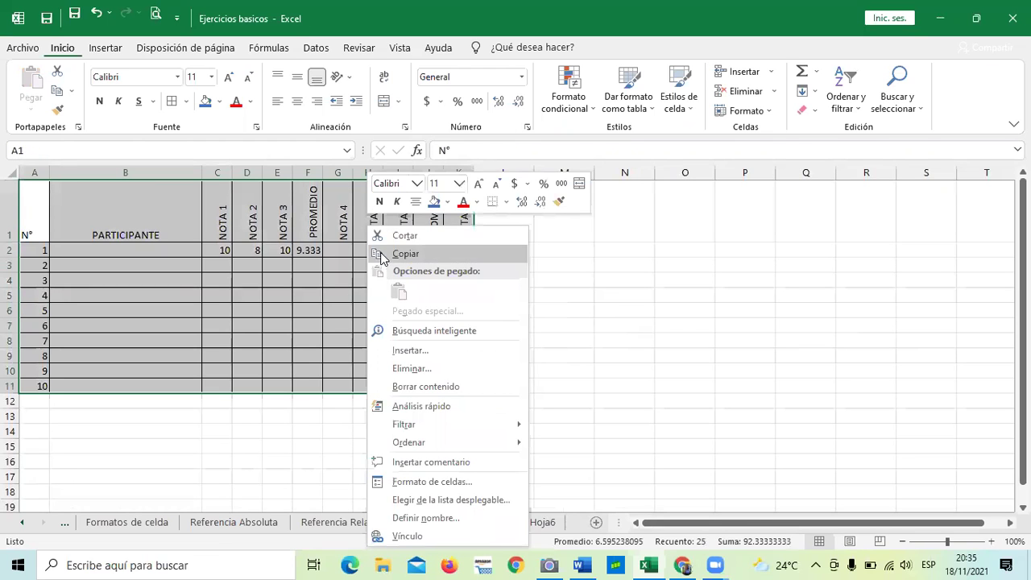
click(387, 254)
Try pasting only the formulas of the grades table at cell M2 of Hoja3, and undo that paste.
right_click(591, 254)
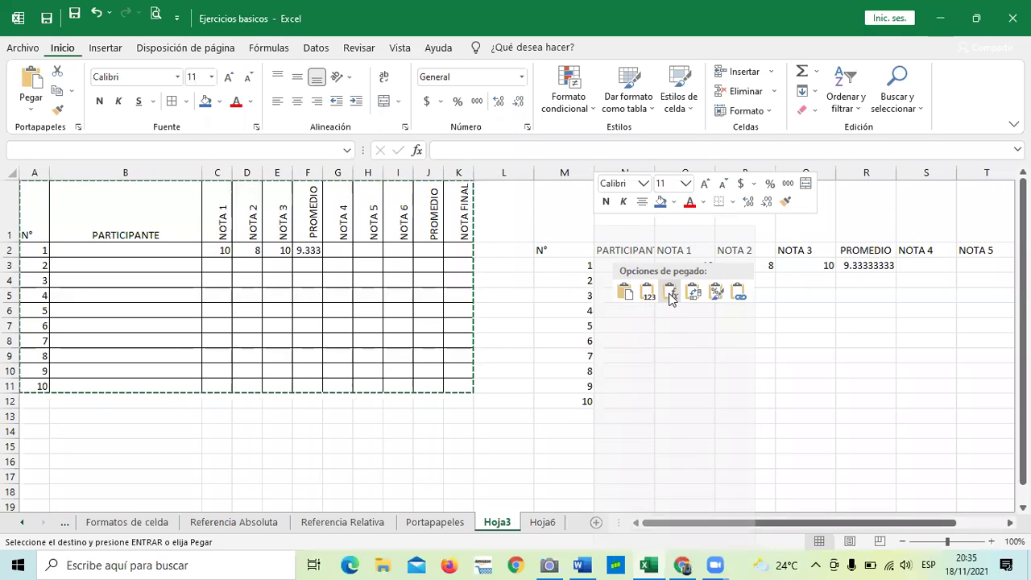
click(669, 295)
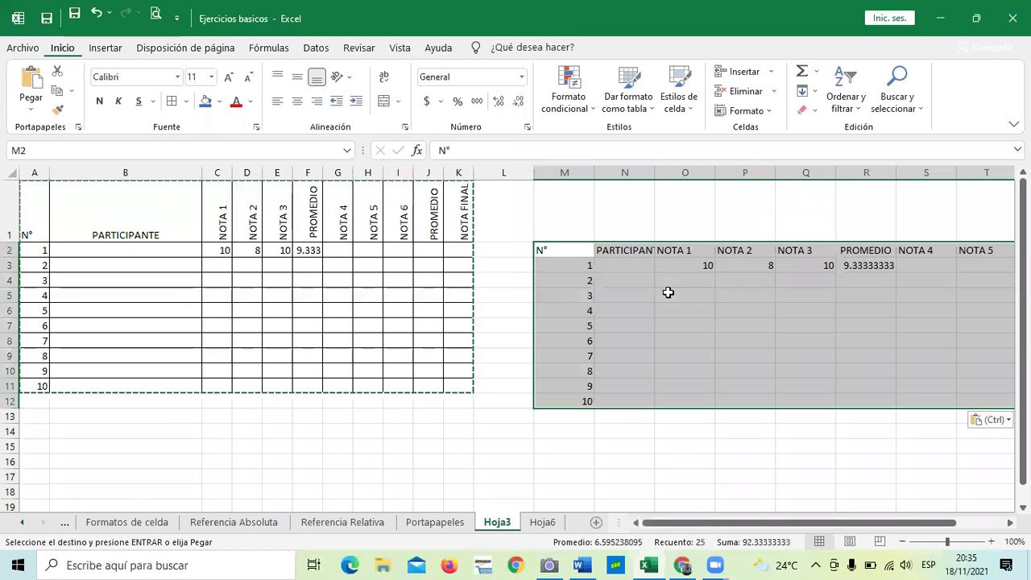
key(Escape)
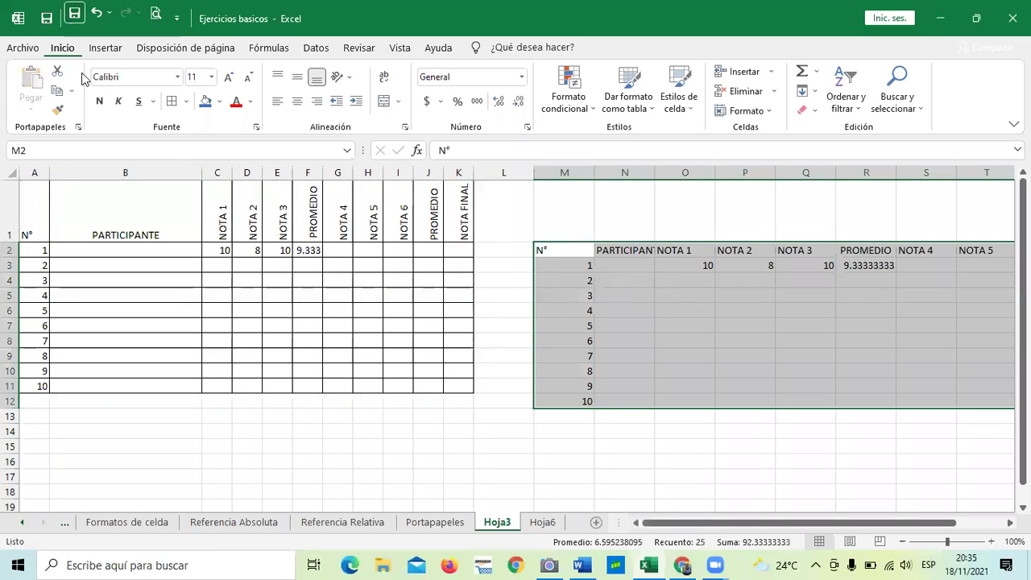
key(ctrl+z)
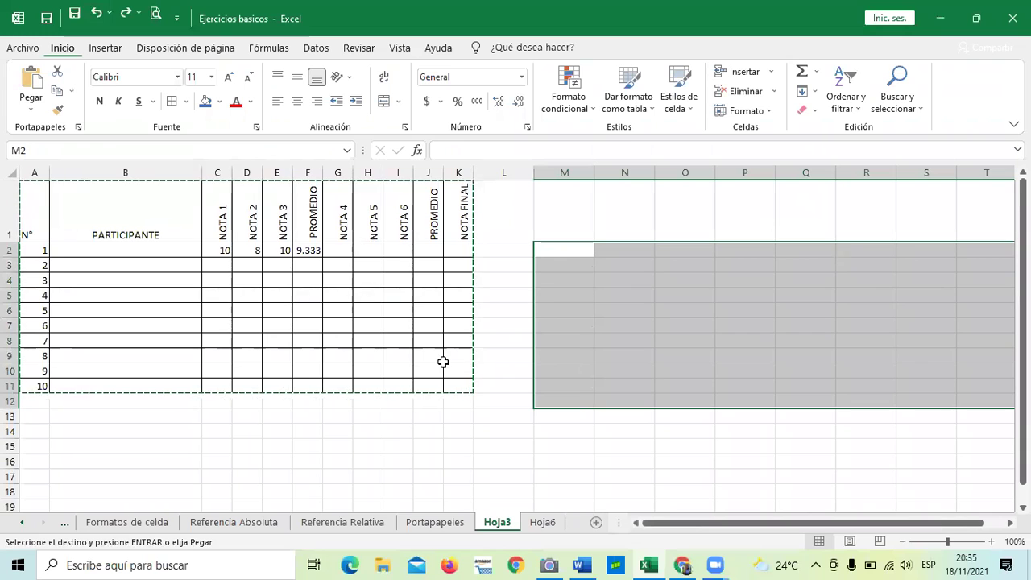
click(493, 477)
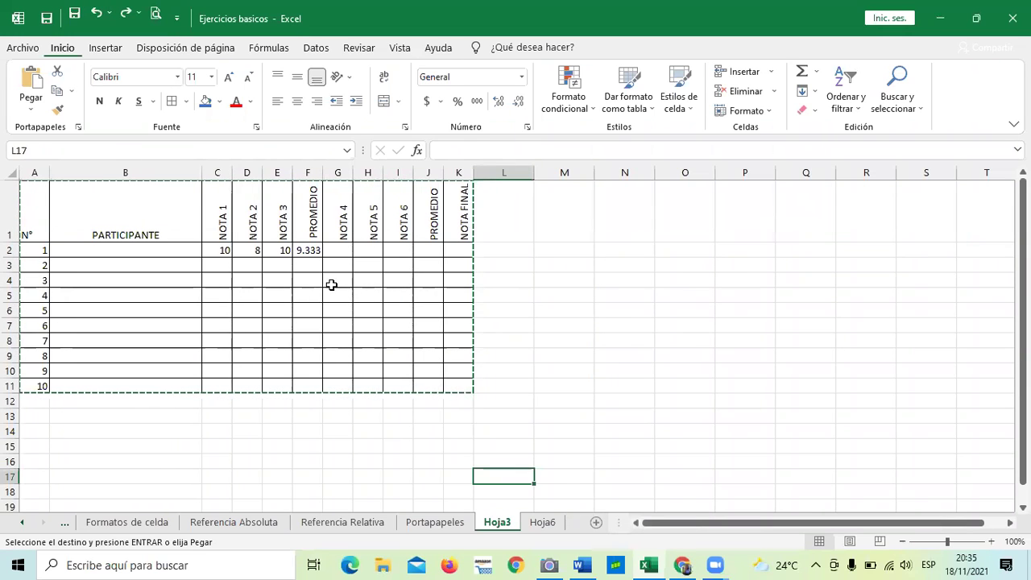
Cancel the copy selection and compare the average formula in F2 on Hoja3 with the one on Hoja6.
key(Escape)
click(300, 252)
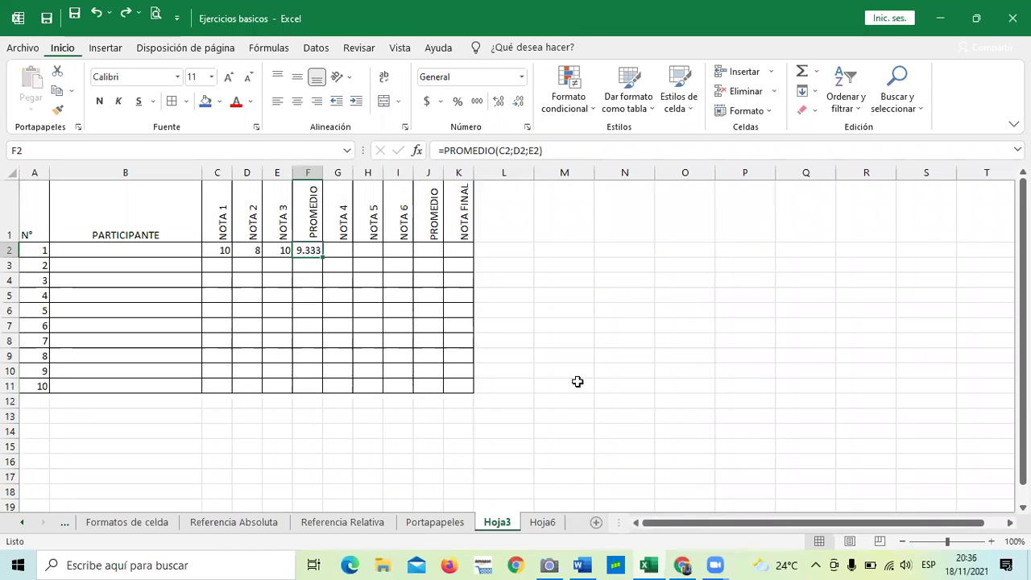
click(543, 522)
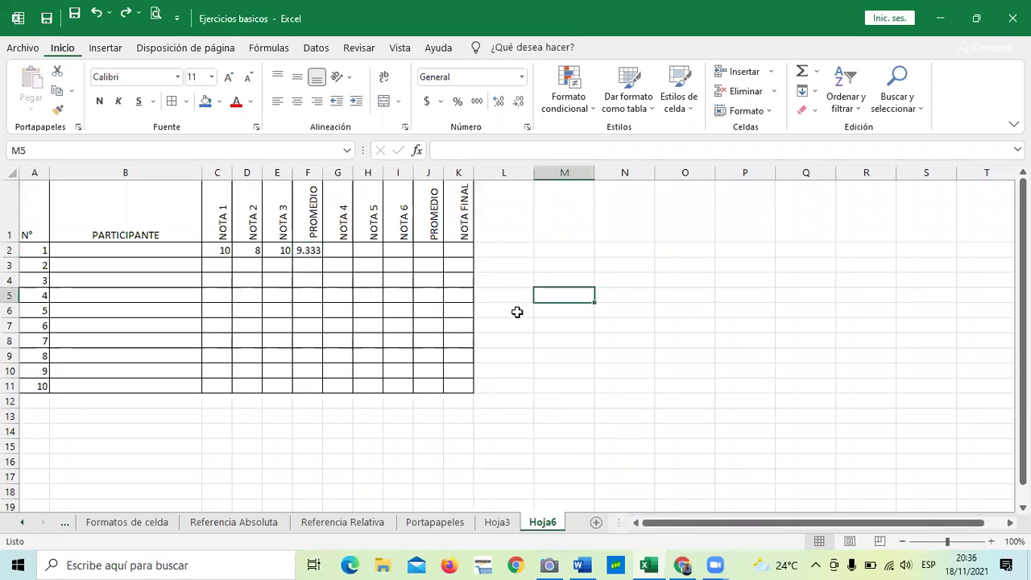
click(309, 253)
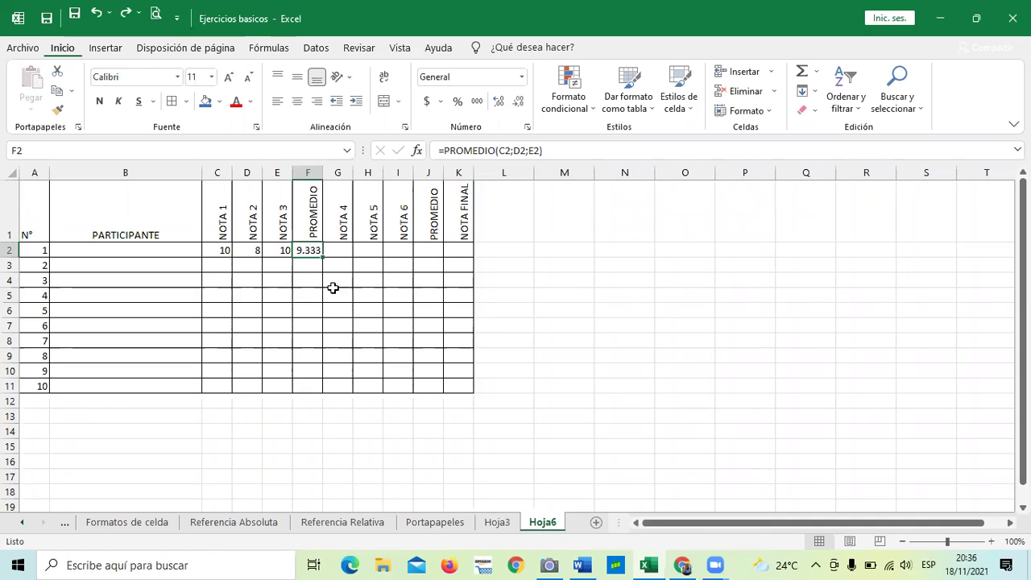
click(312, 311)
click(300, 252)
click(548, 150)
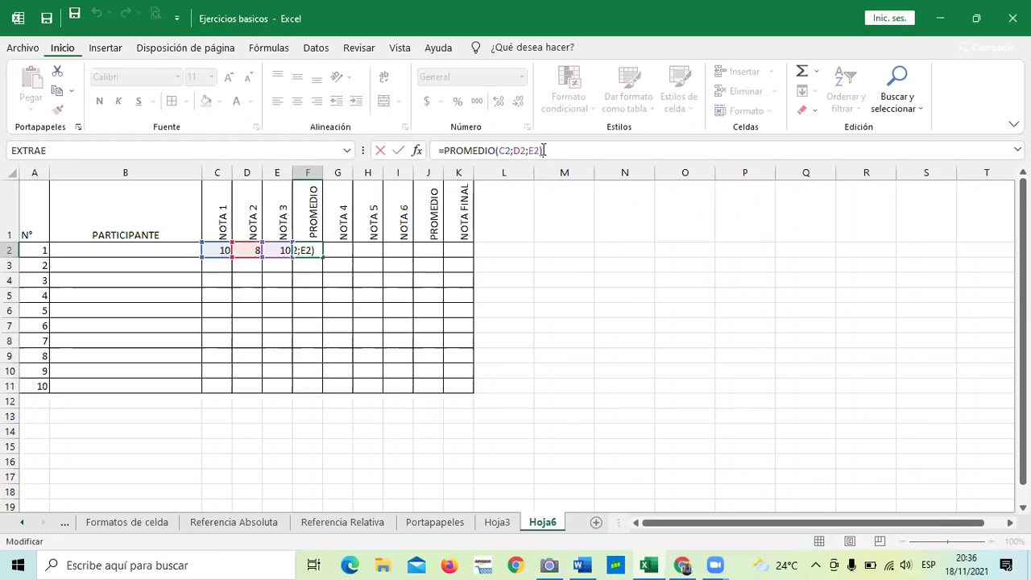
key(Return)
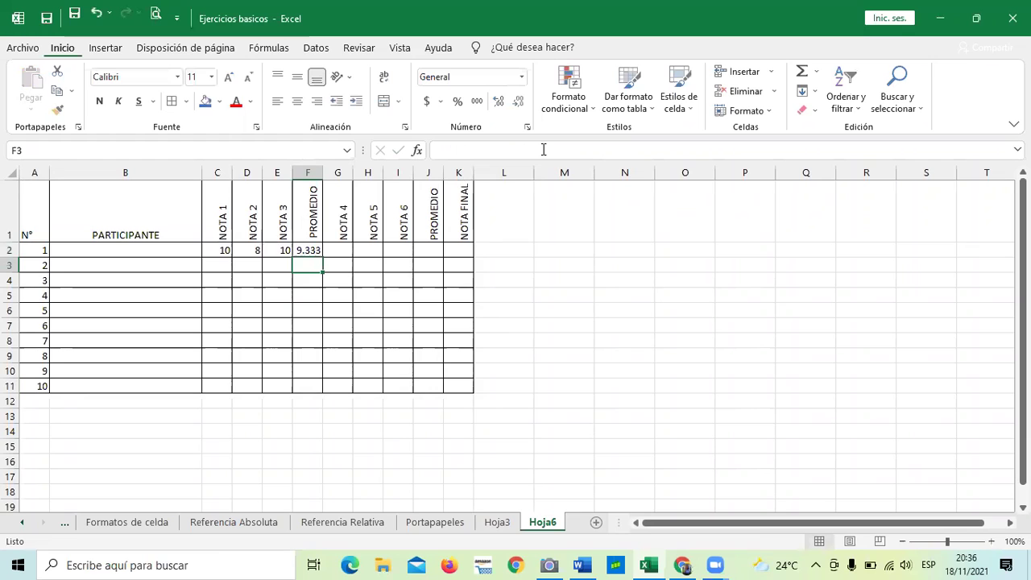
drag(529, 254, 534, 264)
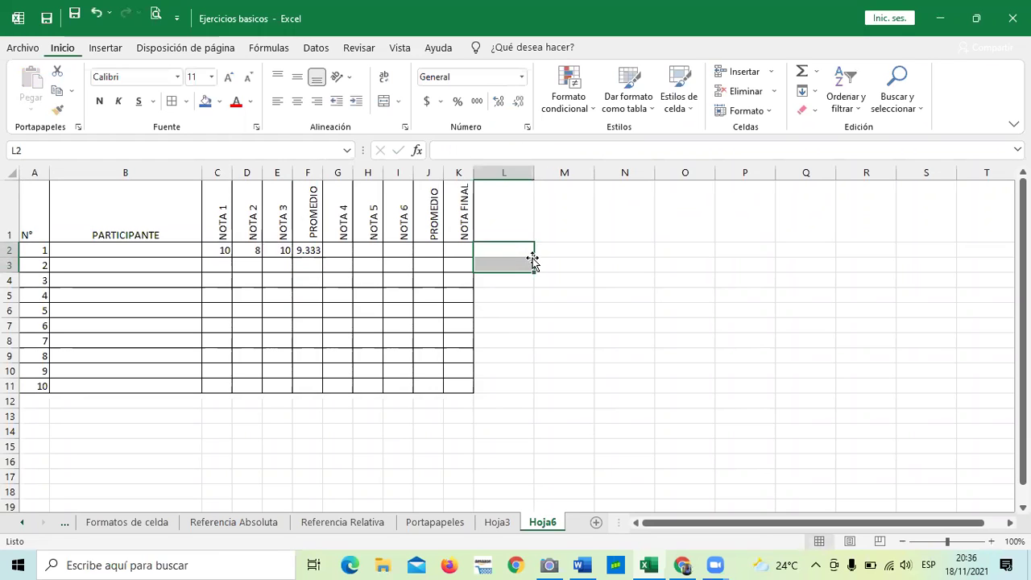
click(501, 522)
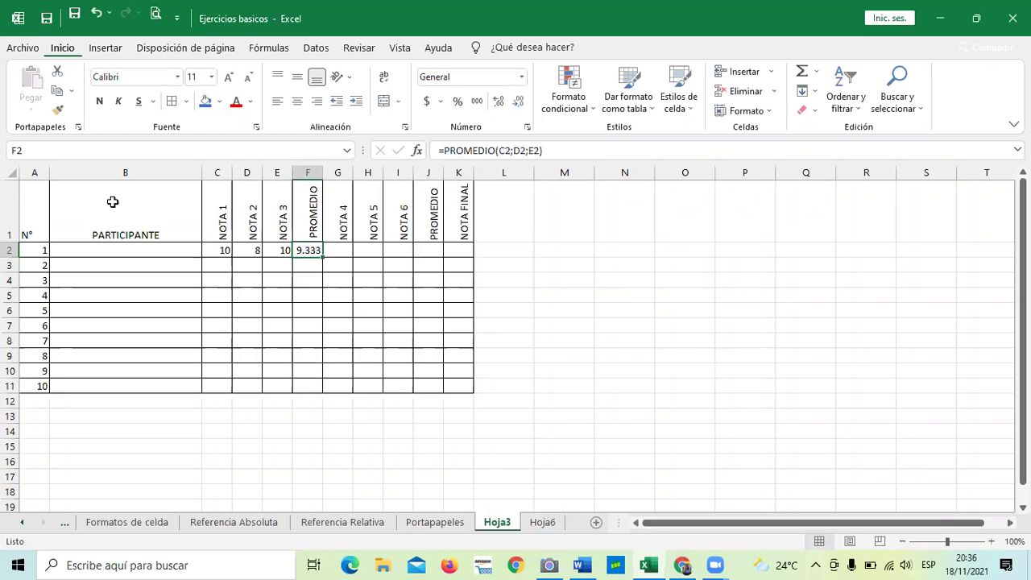
click(77, 206)
drag(156, 209, 459, 385)
right_click(404, 325)
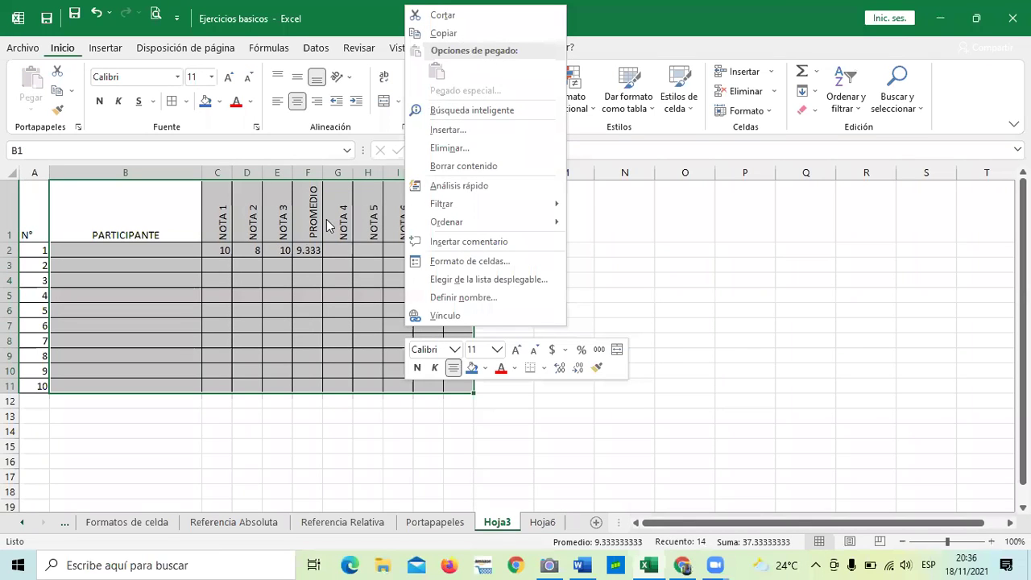
right_click(144, 218)
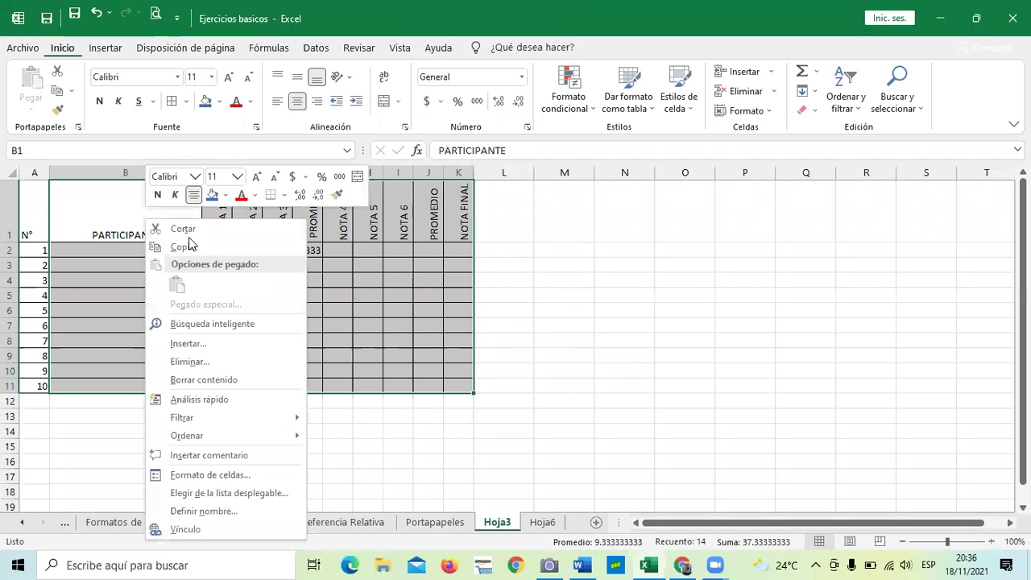
click(193, 247)
right_click(419, 281)
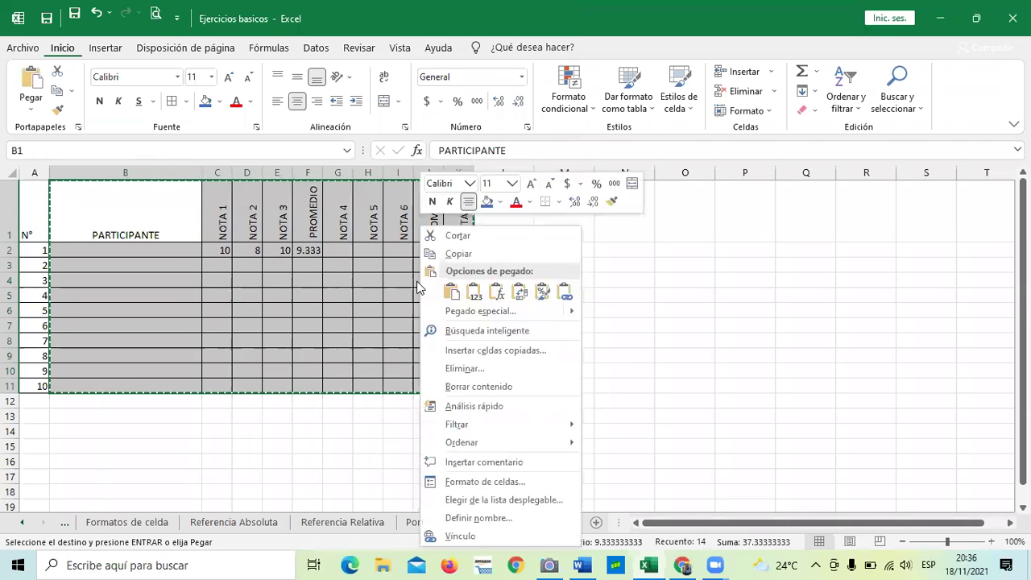
click(498, 293)
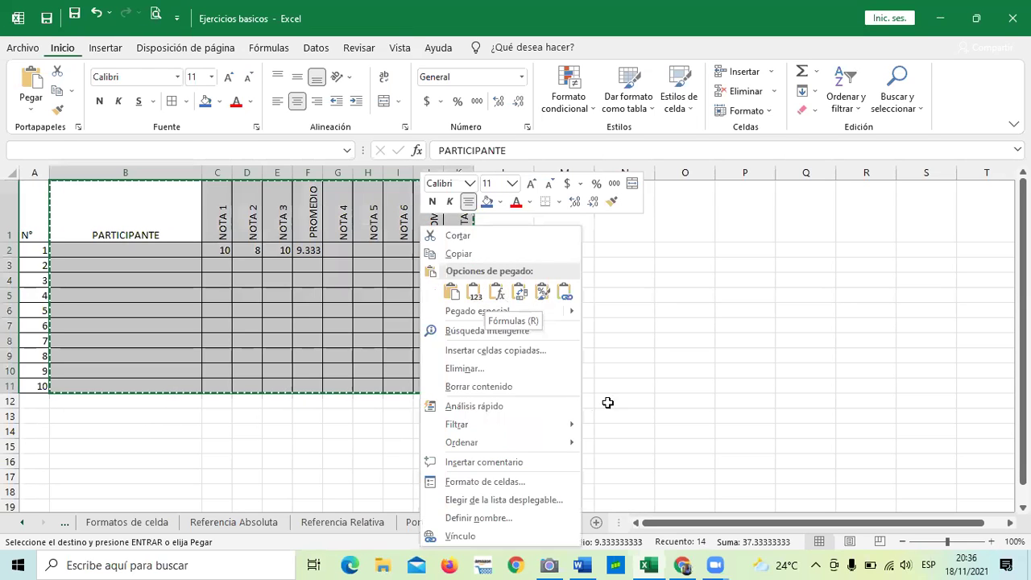
key(Escape)
click(635, 295)
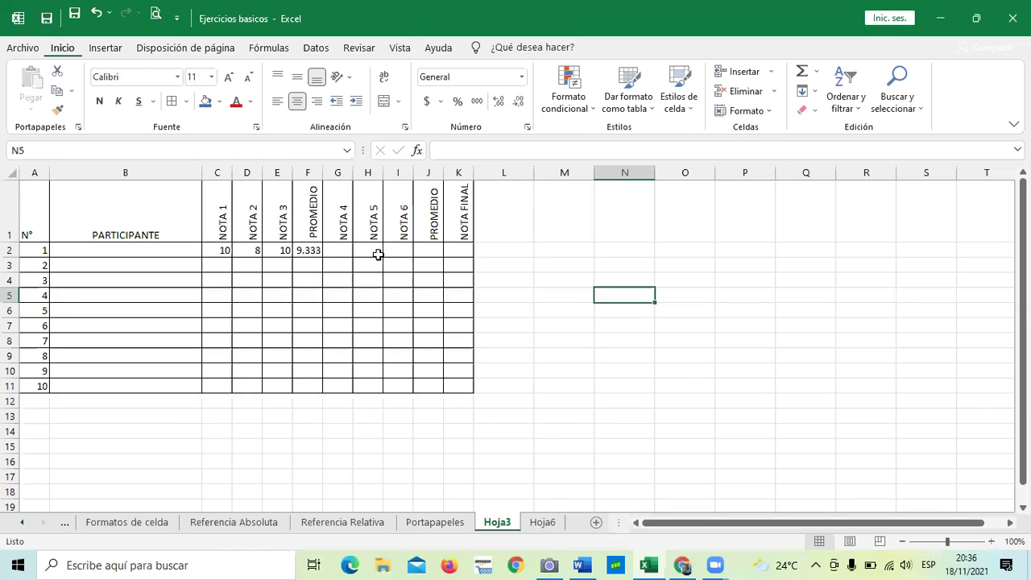
Try pasting only the formula of the average cell F2 at cell N2 of Hoja3, and cancel the copy.
click(304, 250)
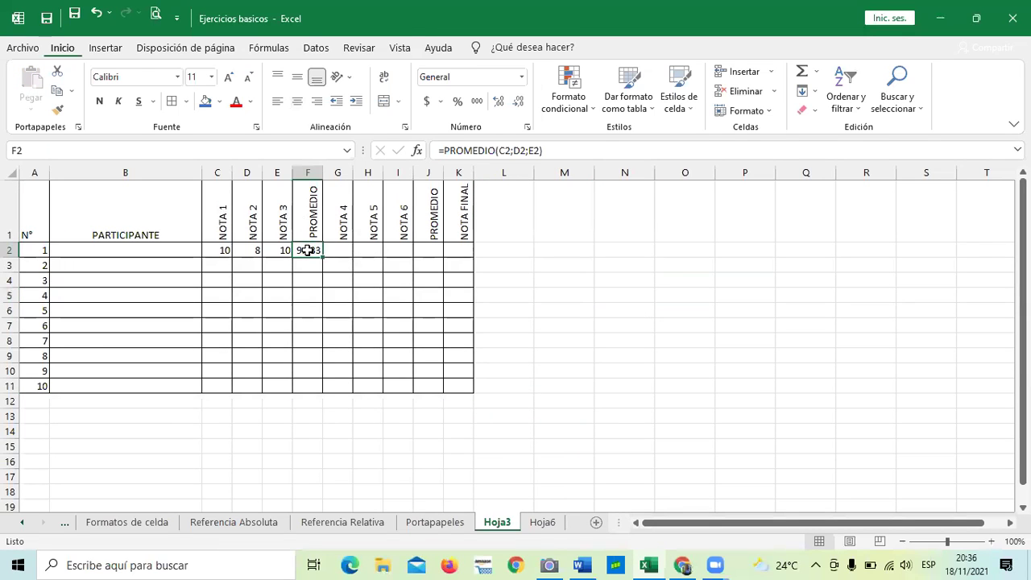
right_click(309, 255)
click(338, 254)
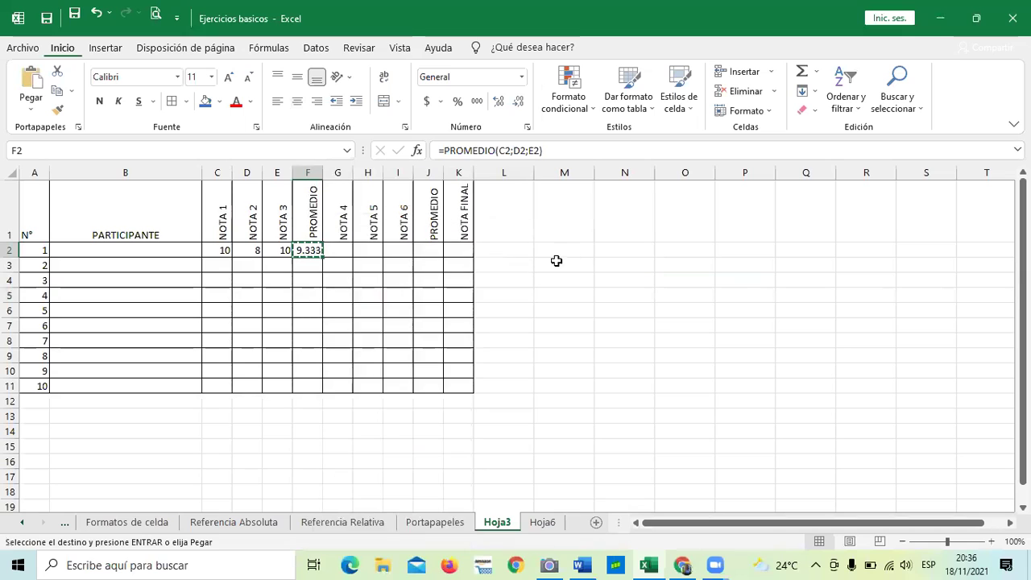
click(608, 250)
right_click(610, 251)
click(686, 292)
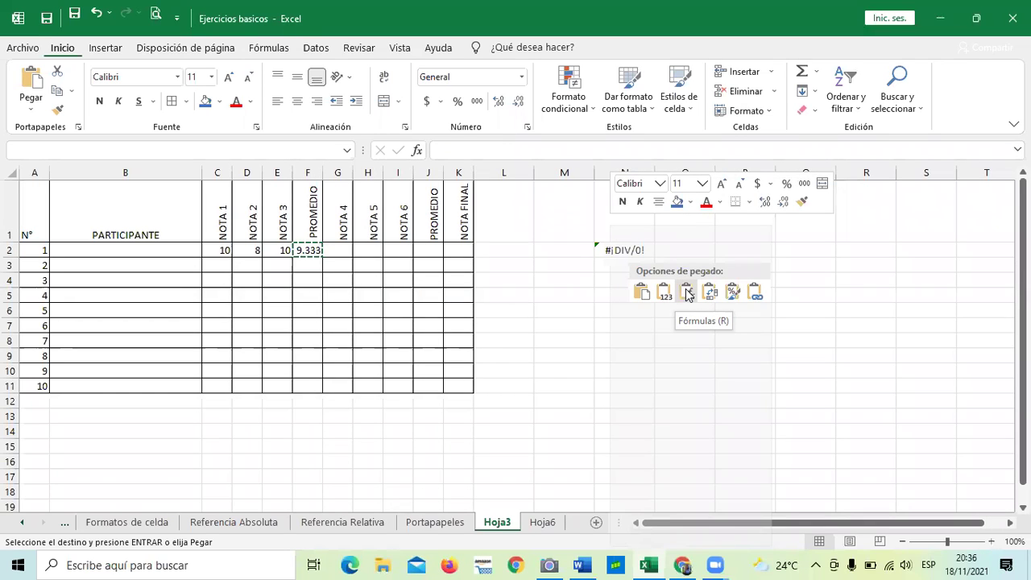
click(397, 286)
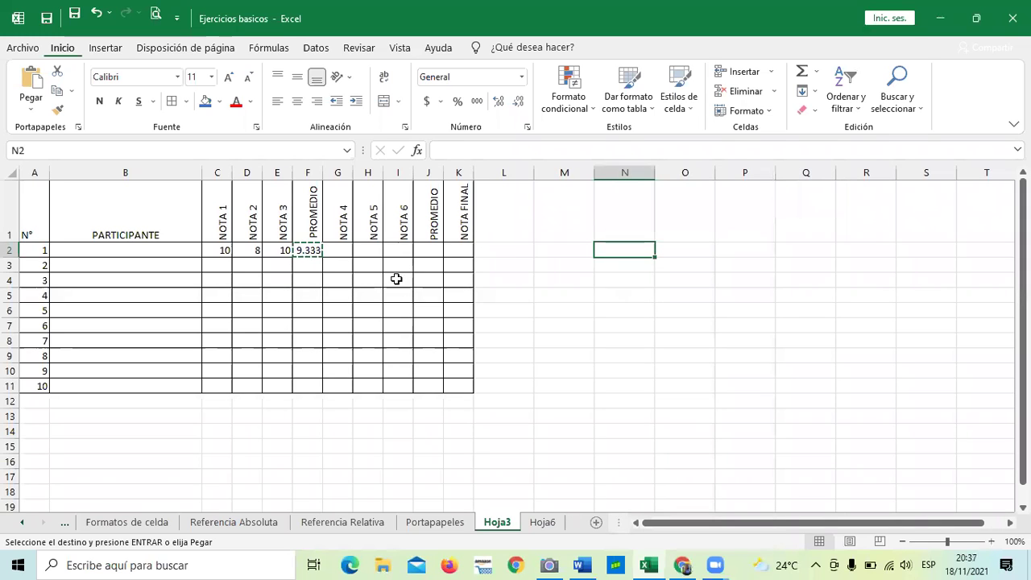
click(610, 320)
key(Escape)
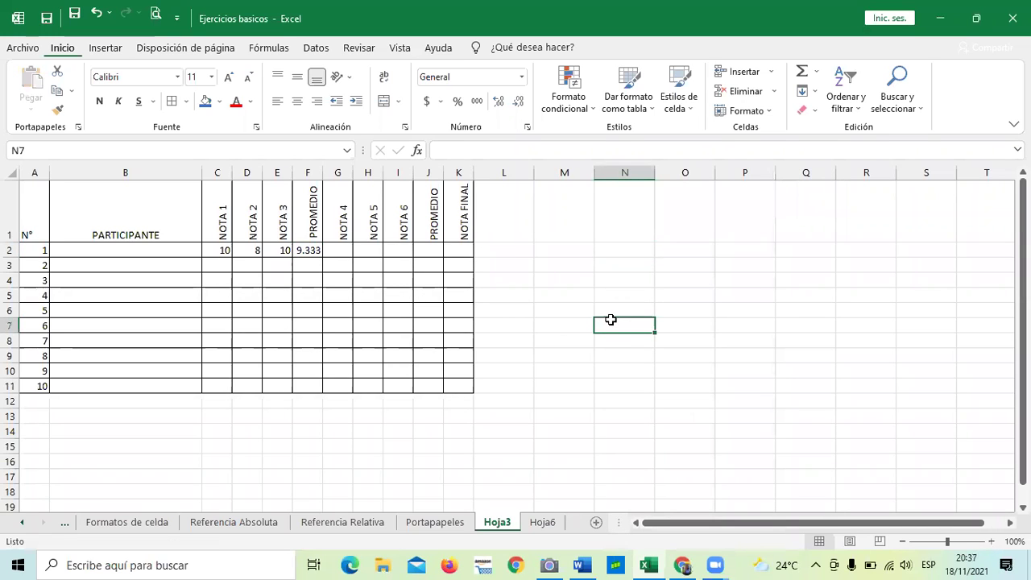
click(125, 205)
mouse_move(46, 199)
mouse_down()
mouse_move(184, 212)
mouse_move(461, 402)
mouse_up()
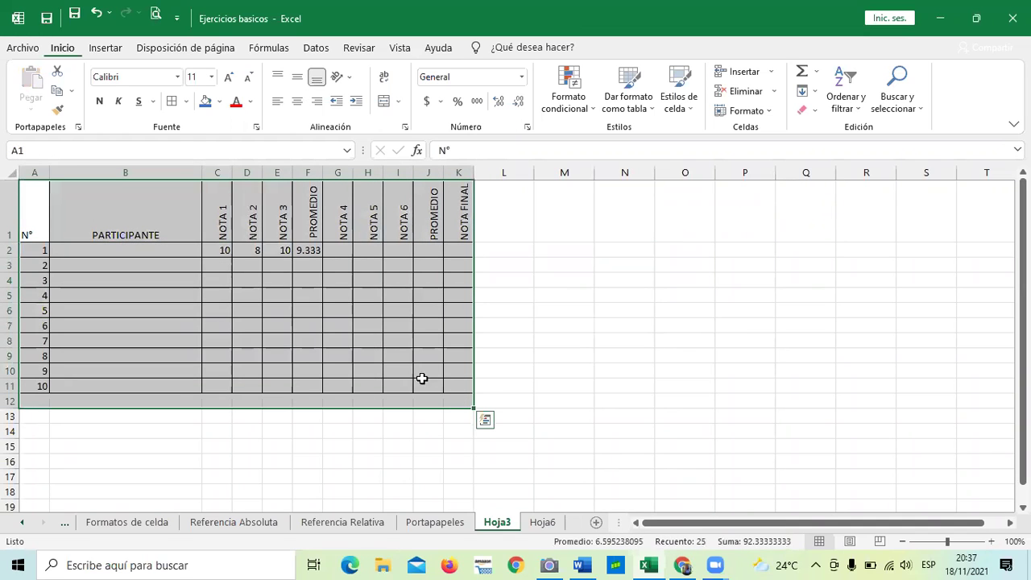
click(638, 353)
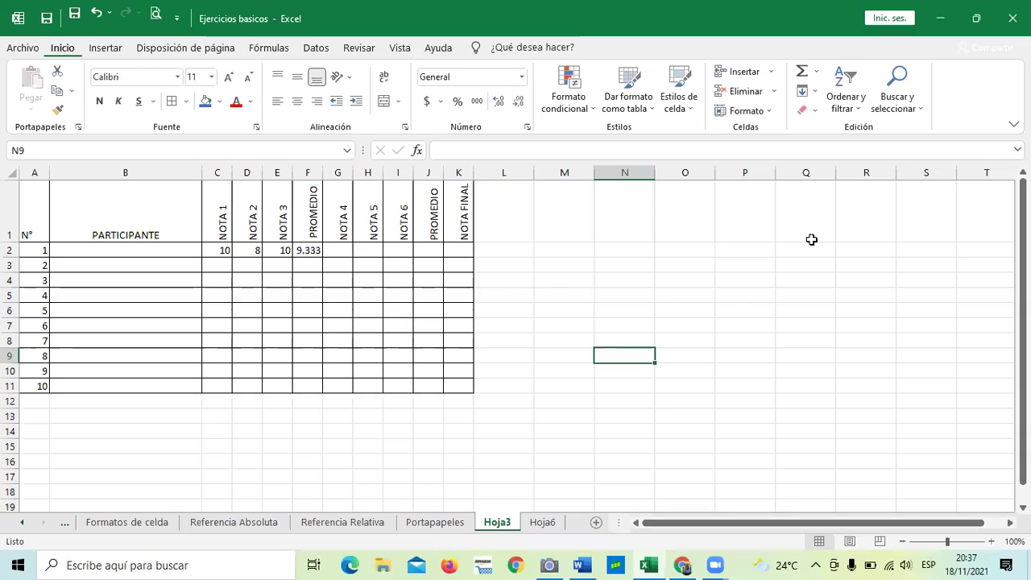
click(544, 522)
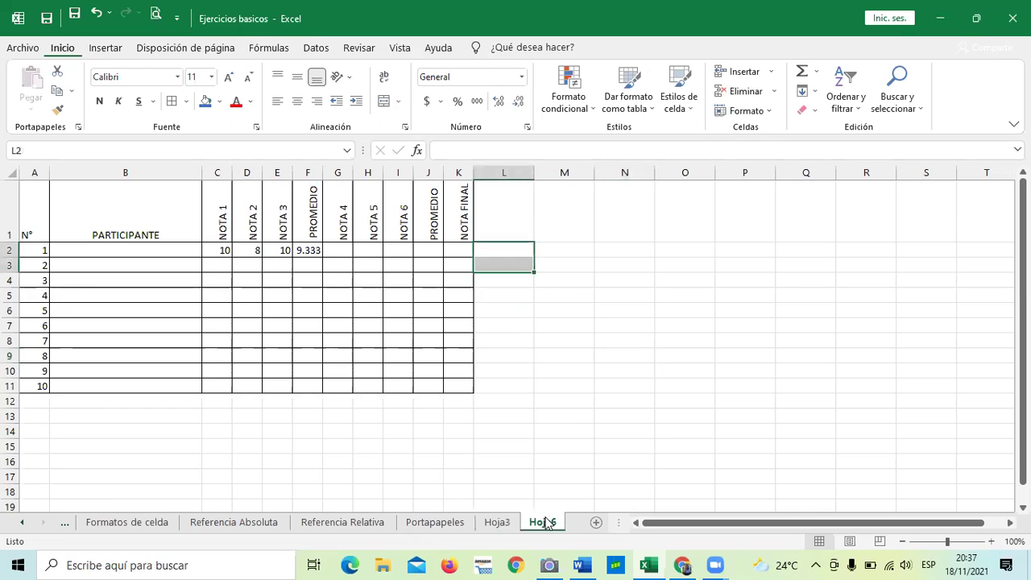
click(590, 369)
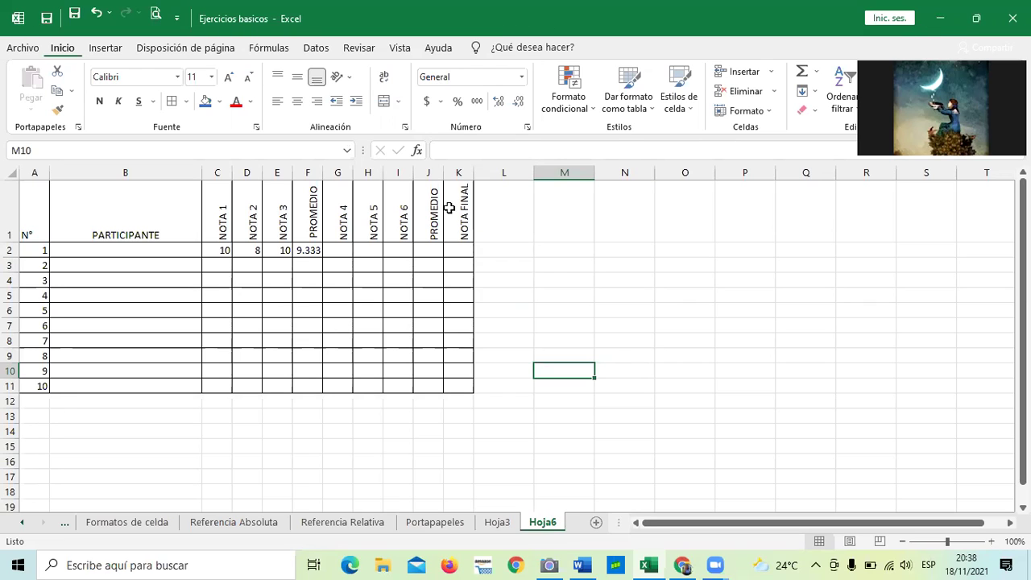
click(631, 280)
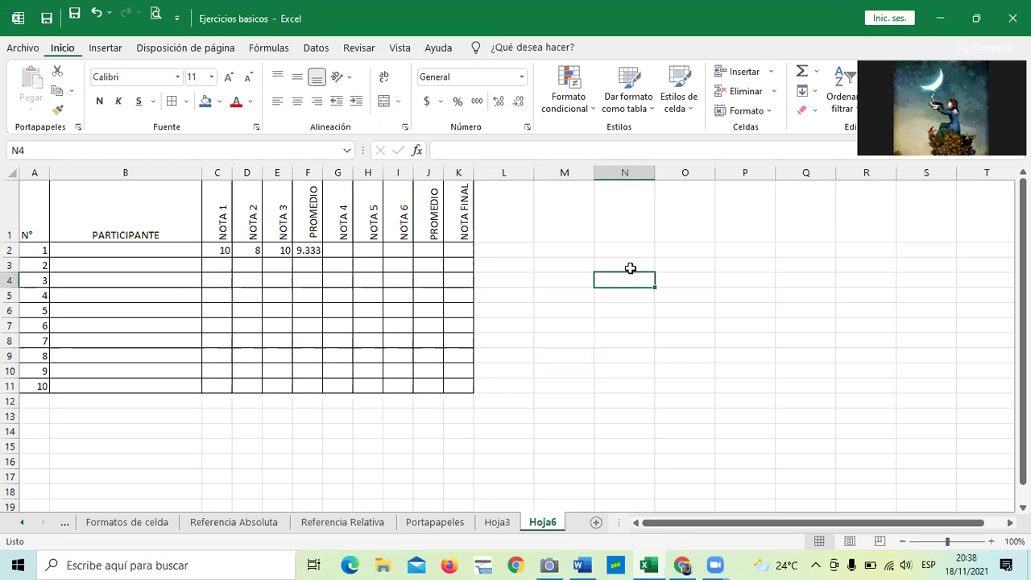
Check the average formula in cell F2 on Hoja6 against the same cell on Hoja3.
click(300, 252)
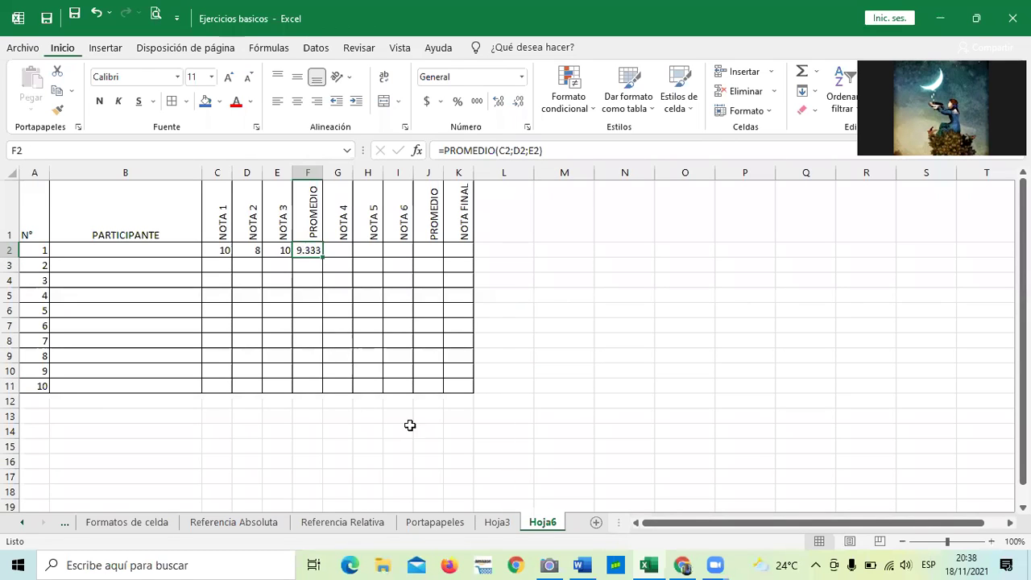
click(500, 523)
click(516, 444)
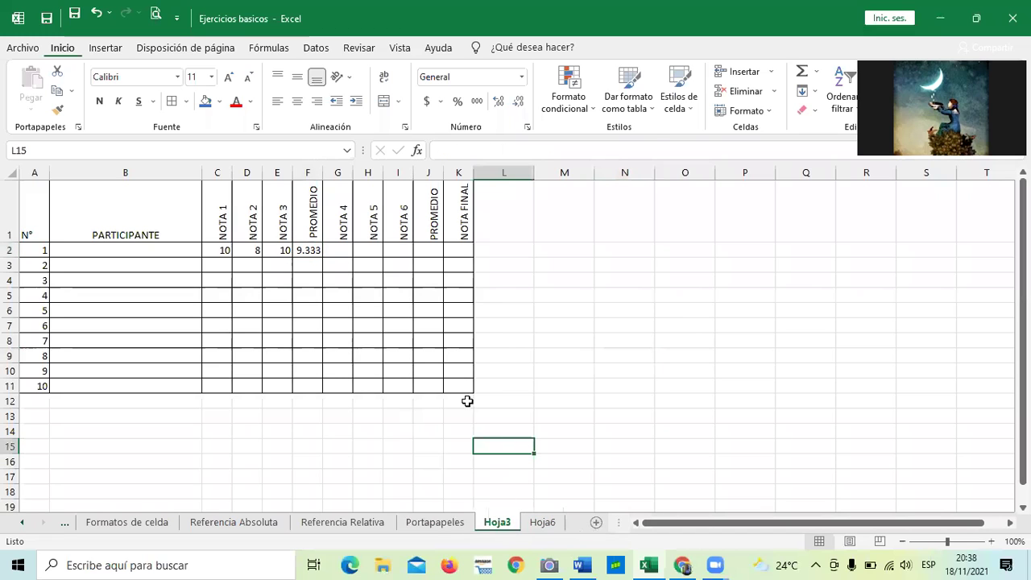
click(308, 253)
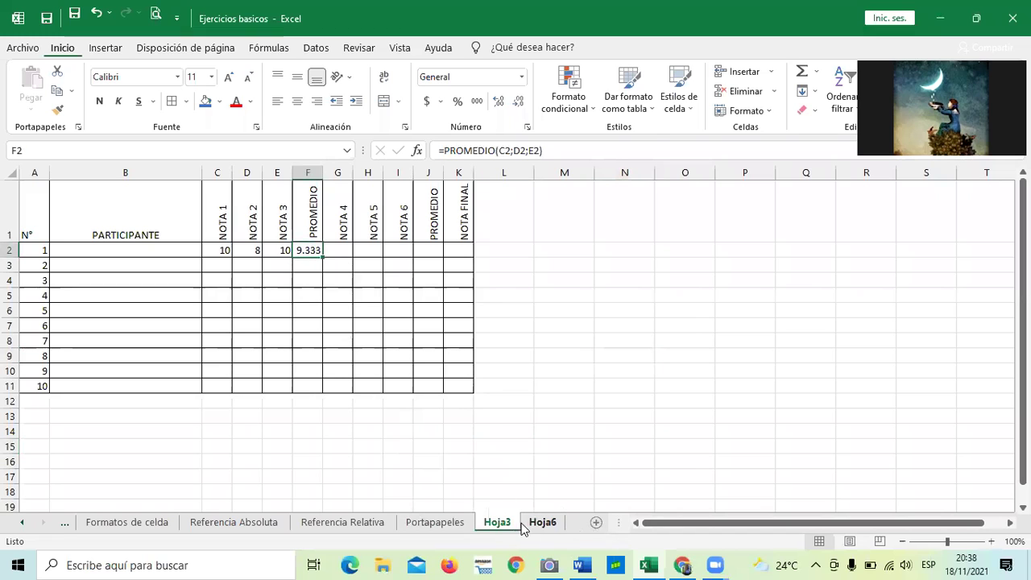
click(547, 524)
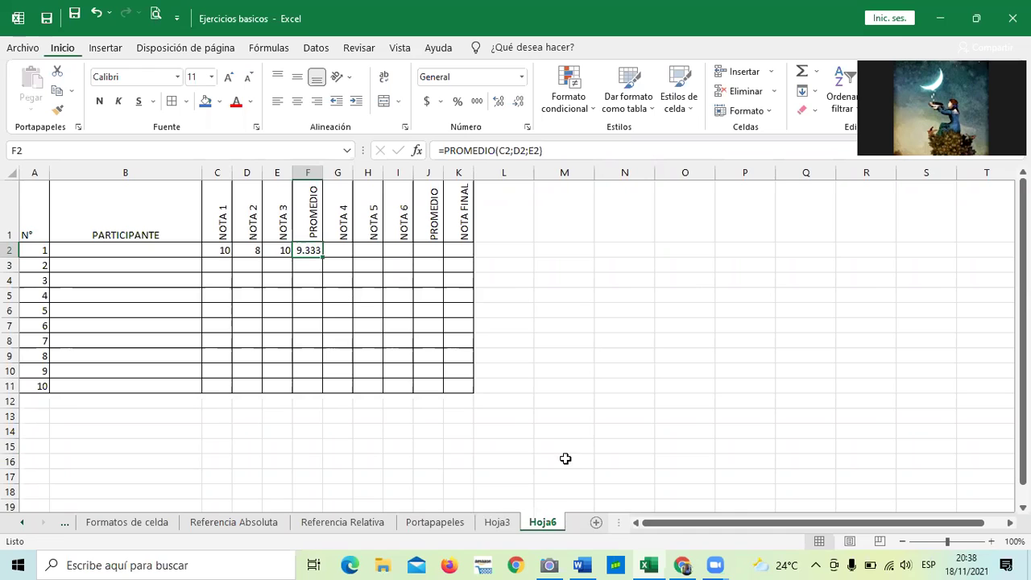
Delete the sheet Hoja6 from the workbook, confirming the deletion.
right_click(549, 525)
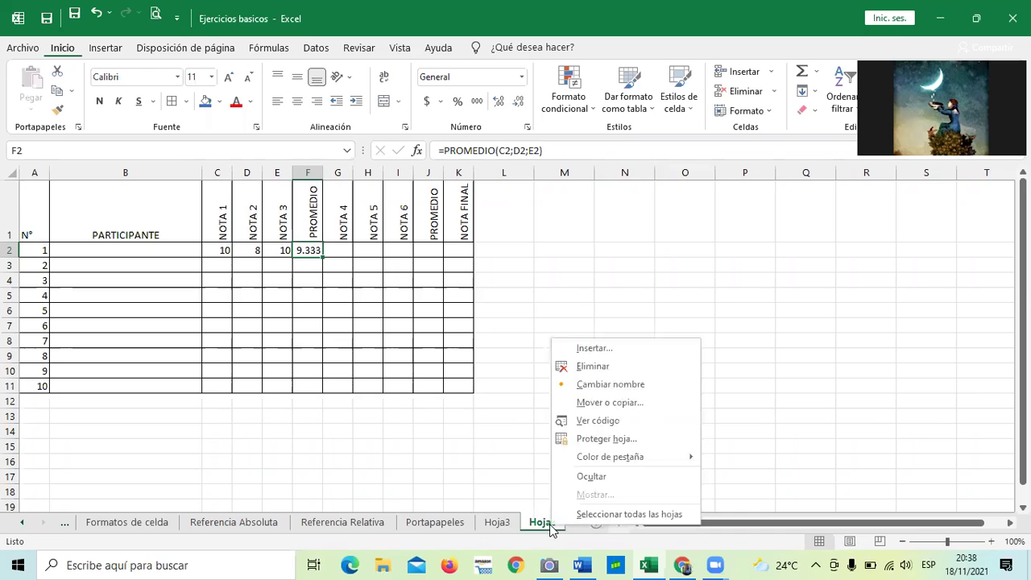
click(593, 367)
click(491, 325)
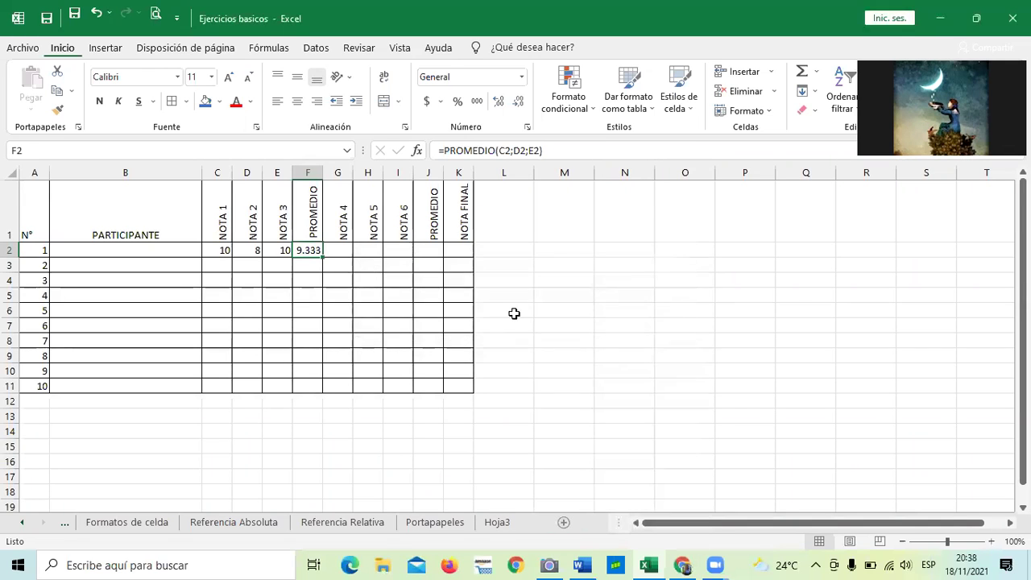
click(609, 374)
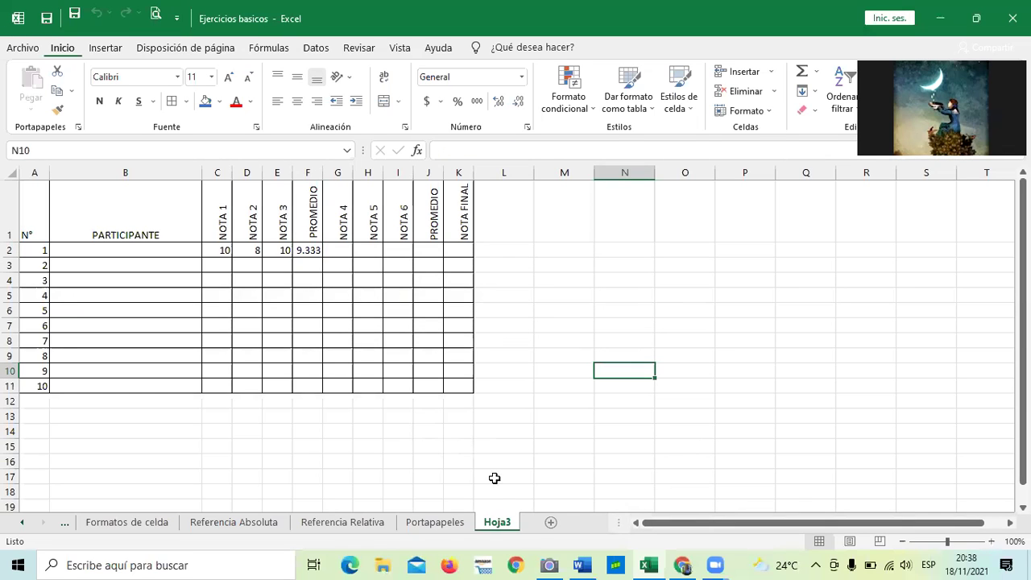
Copy the grades table A1:K11 on Hoja3 and add a new blank sheet after it.
drag(29, 203, 449, 384)
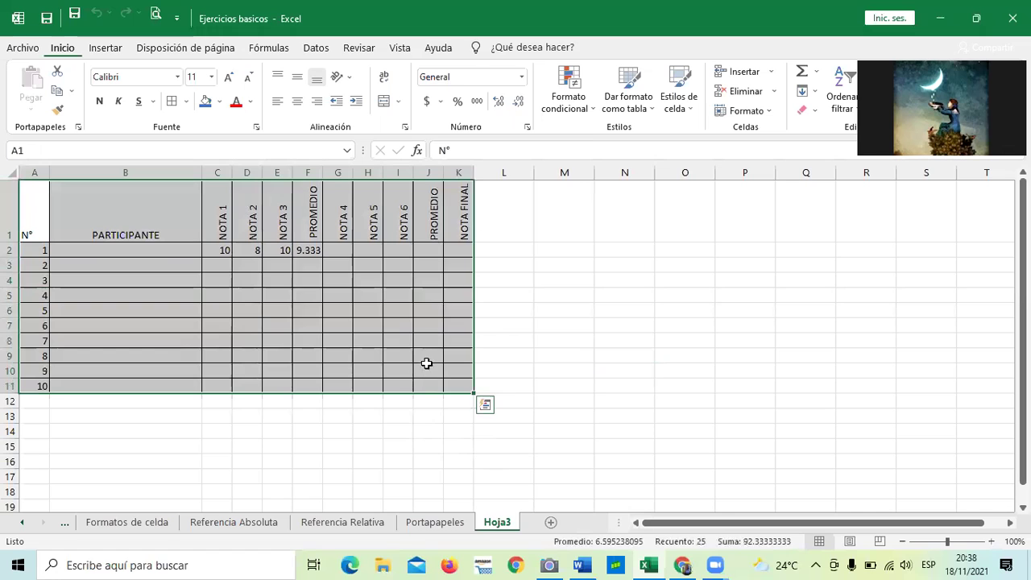
right_click(427, 362)
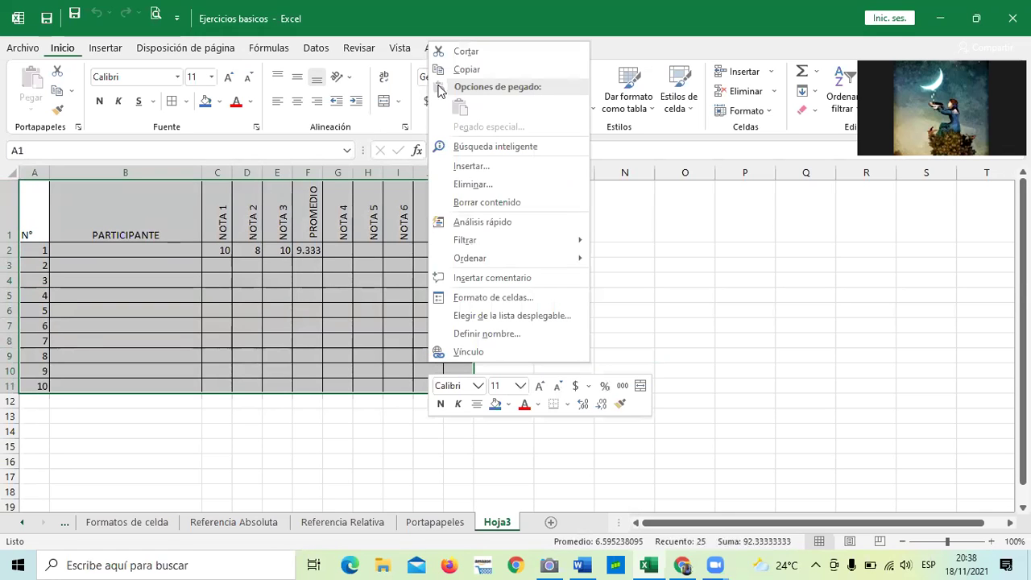
click(477, 65)
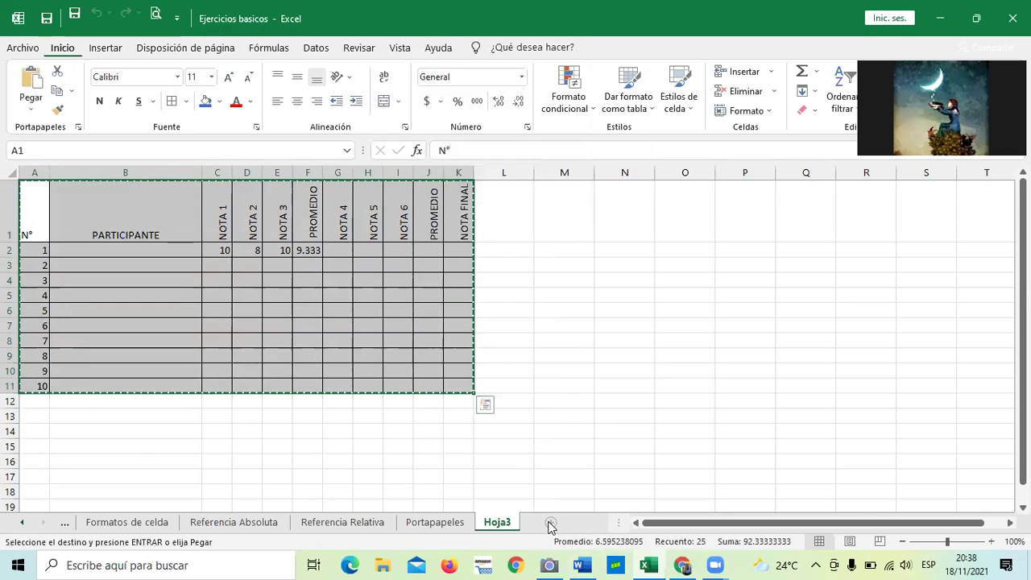
click(551, 523)
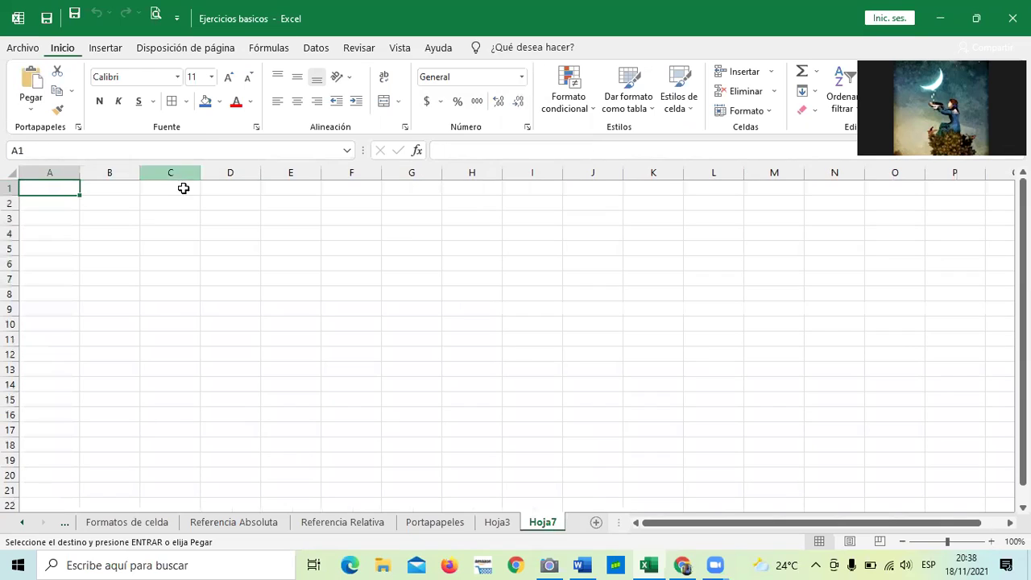
click(185, 189)
right_click(184, 192)
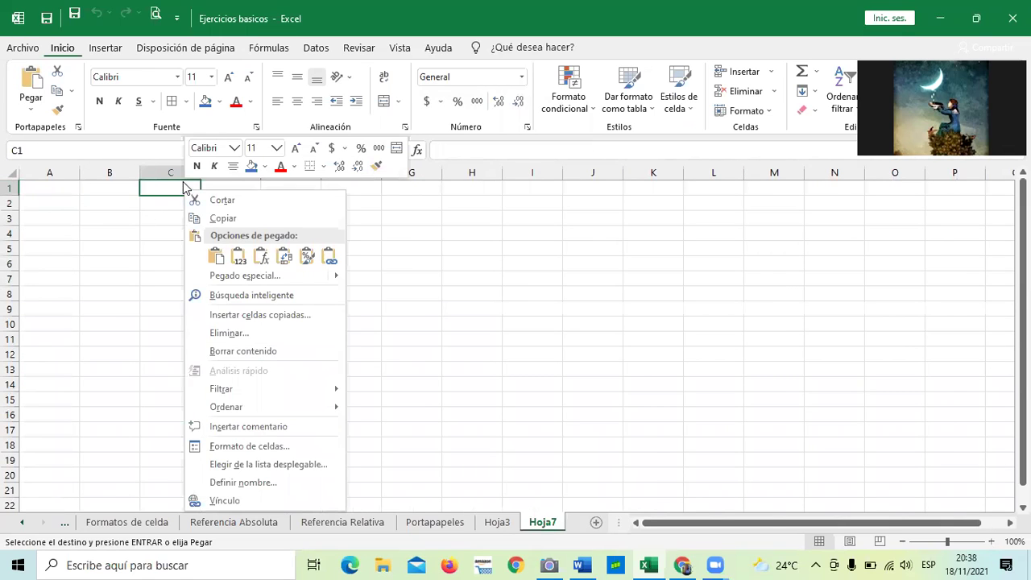
click(151, 250)
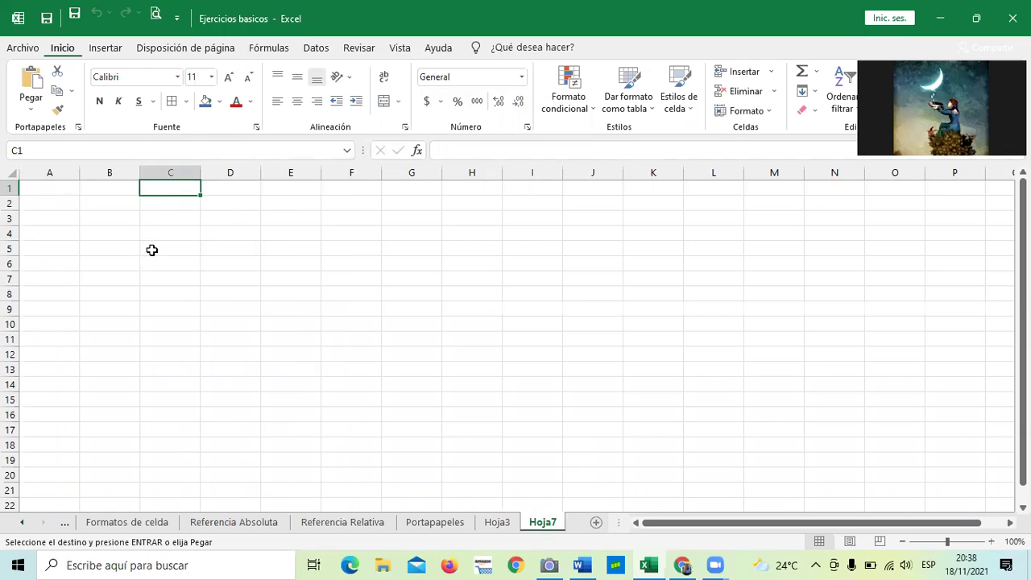
Paste the copied grades table at cell C5 of Hoja7, keeping the source column widths.
click(162, 247)
right_click(163, 246)
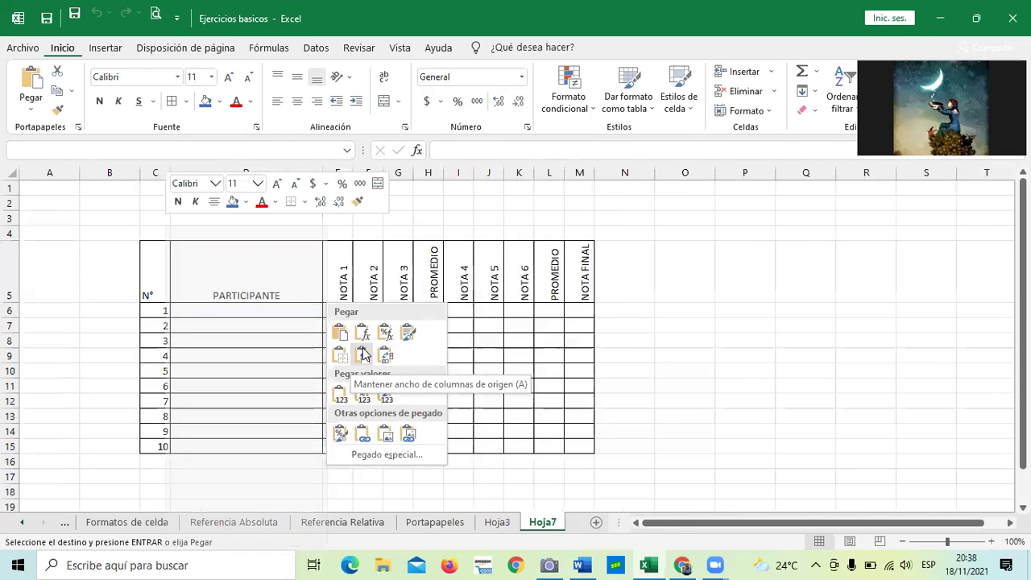
click(363, 356)
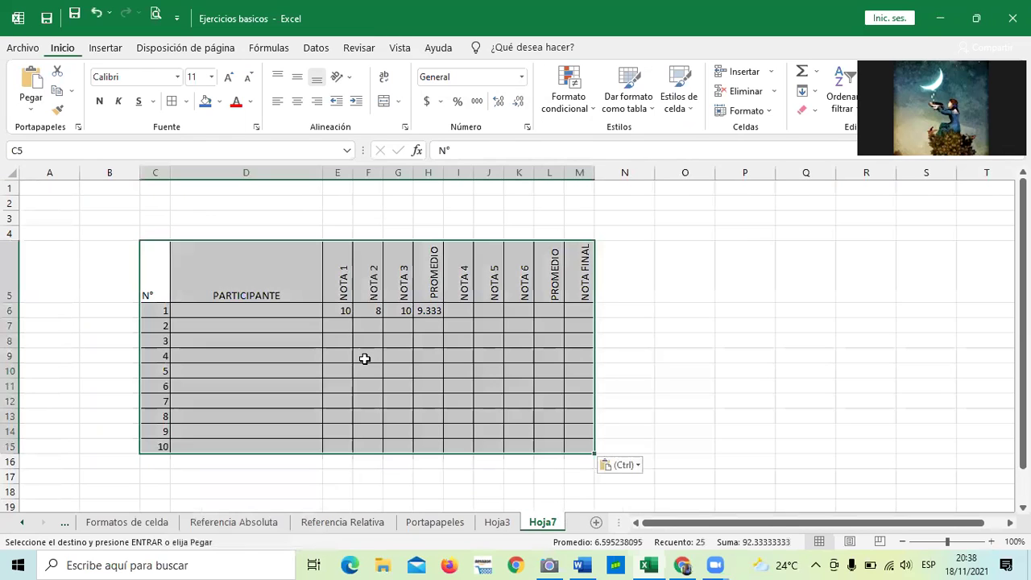
click(643, 405)
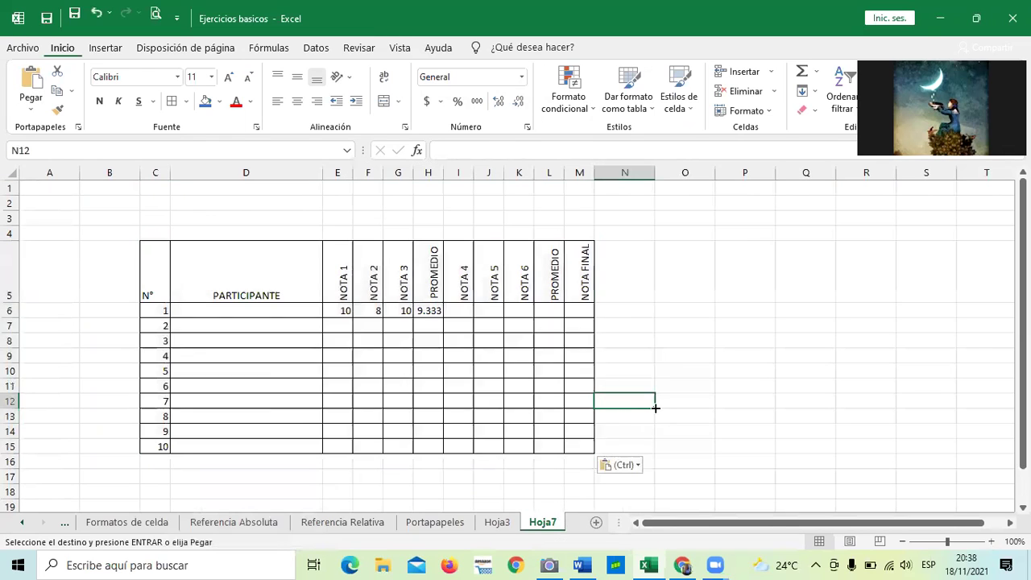
Check which cells the PROMEDIO formula in cell H6 of the pasted table on Hoja7 refers to.
click(435, 310)
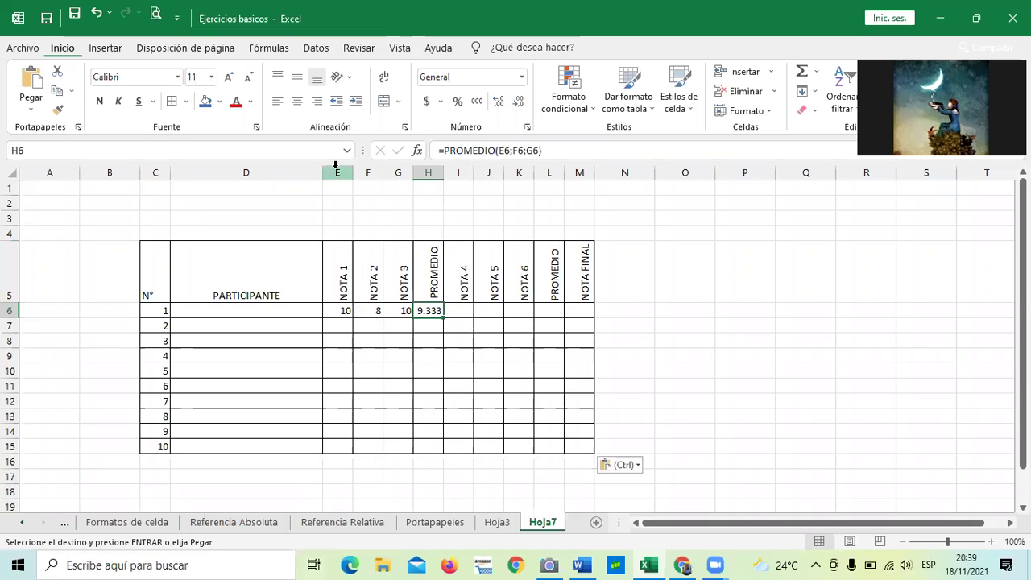
click(554, 150)
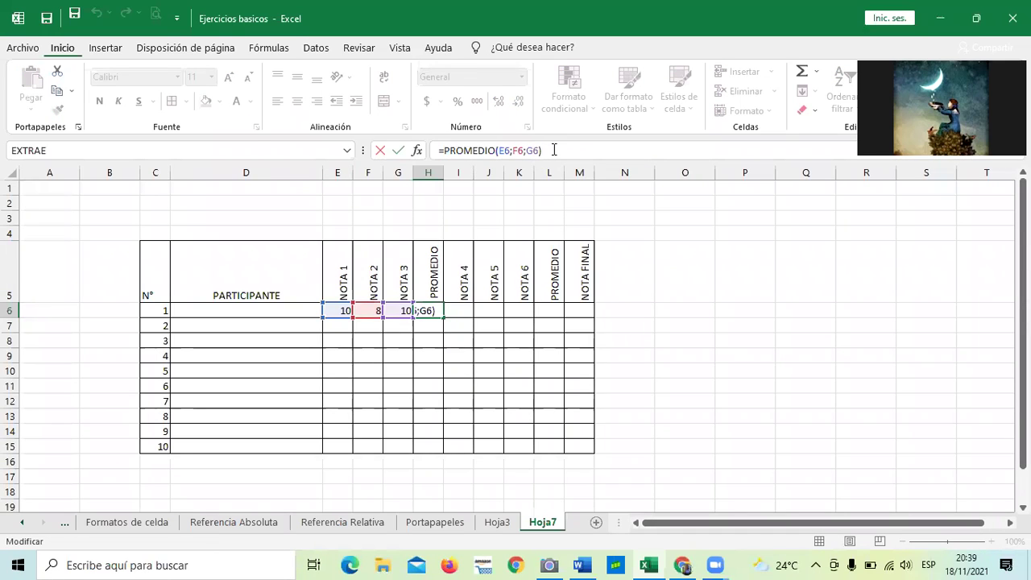
click(397, 150)
click(663, 338)
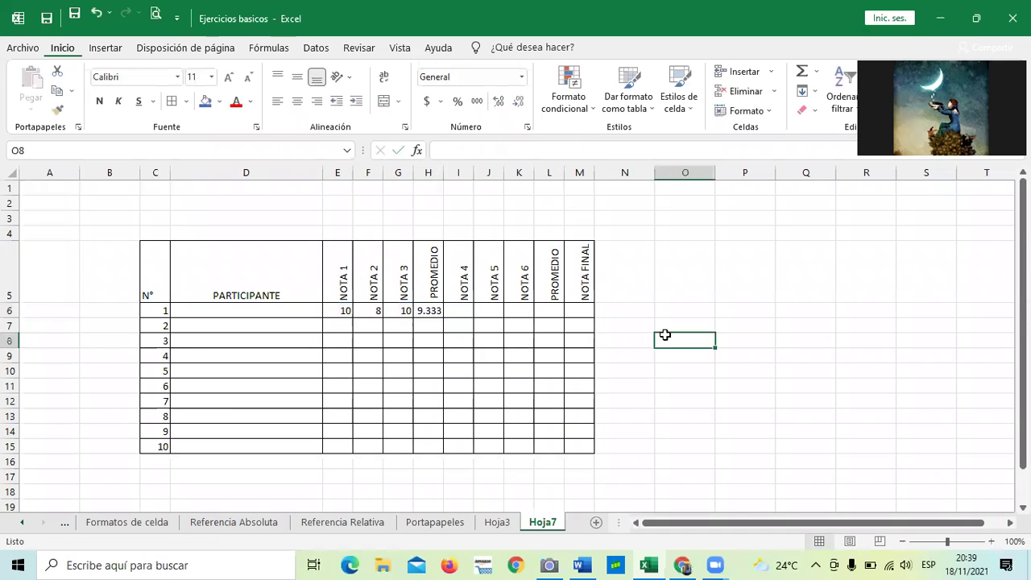
Check the original PROMEDIO formula in cell F2 on Hoja3 and the grade cells it refers to.
click(499, 522)
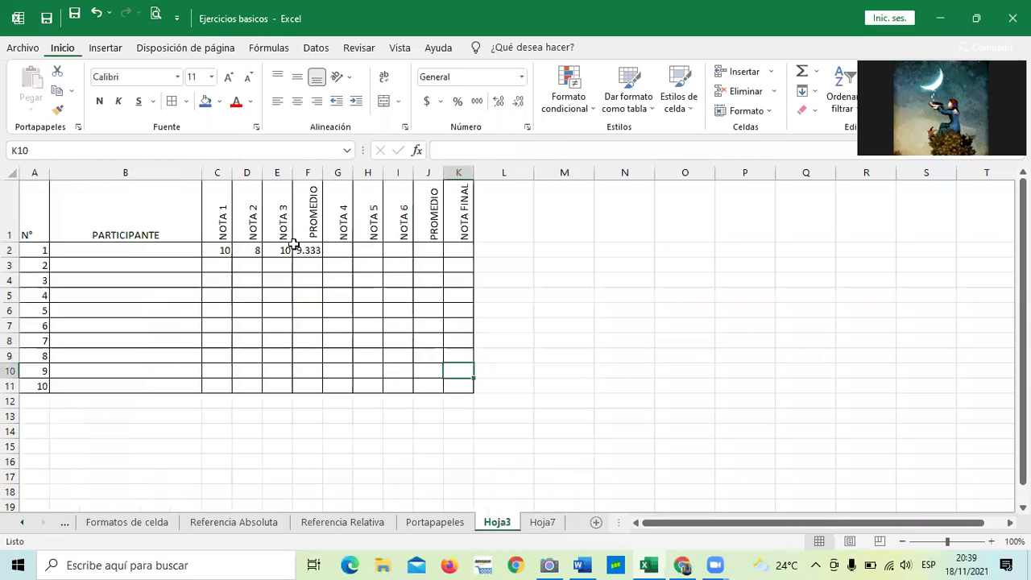
click(311, 250)
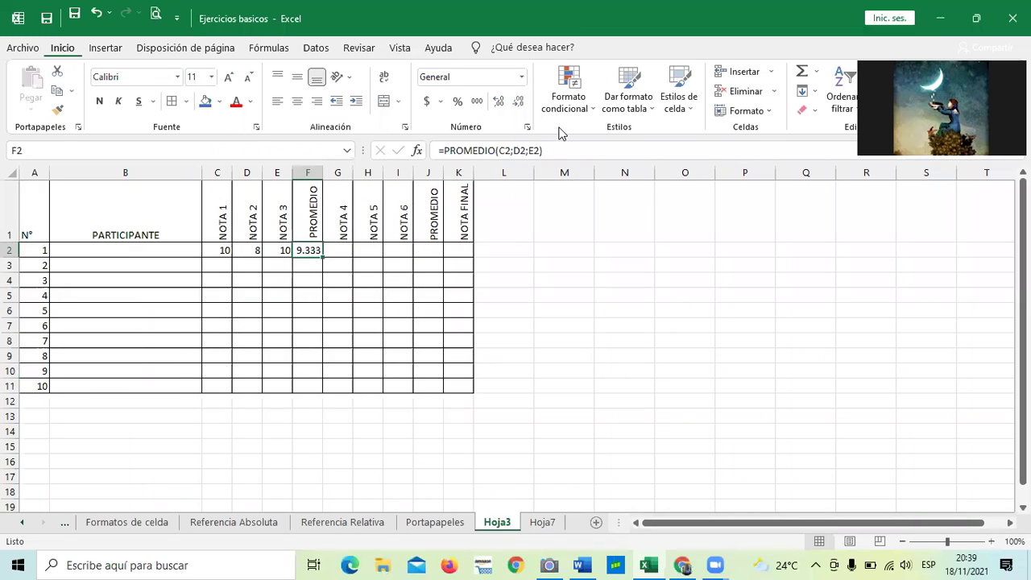
click(562, 153)
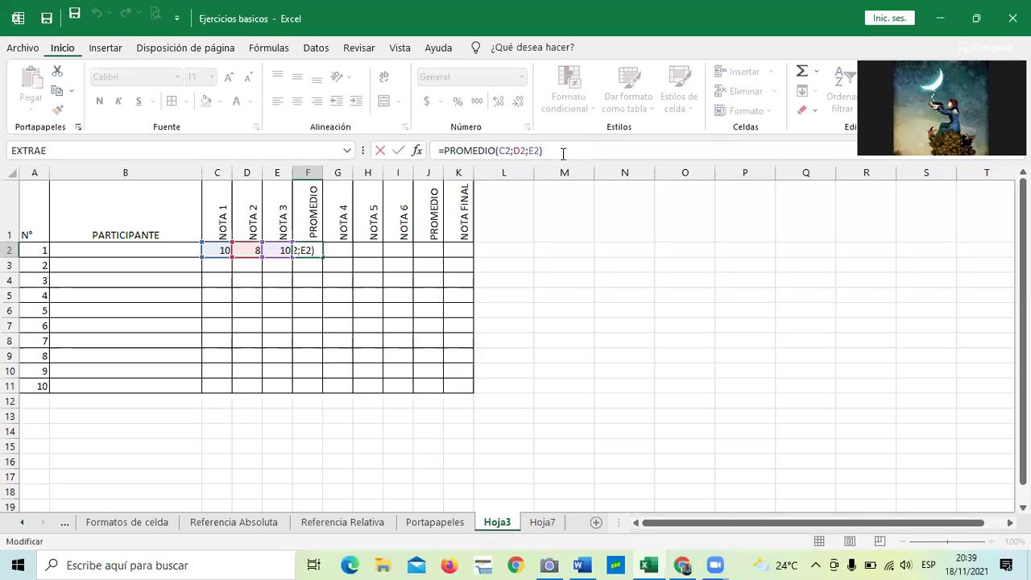
key(Escape)
click(540, 385)
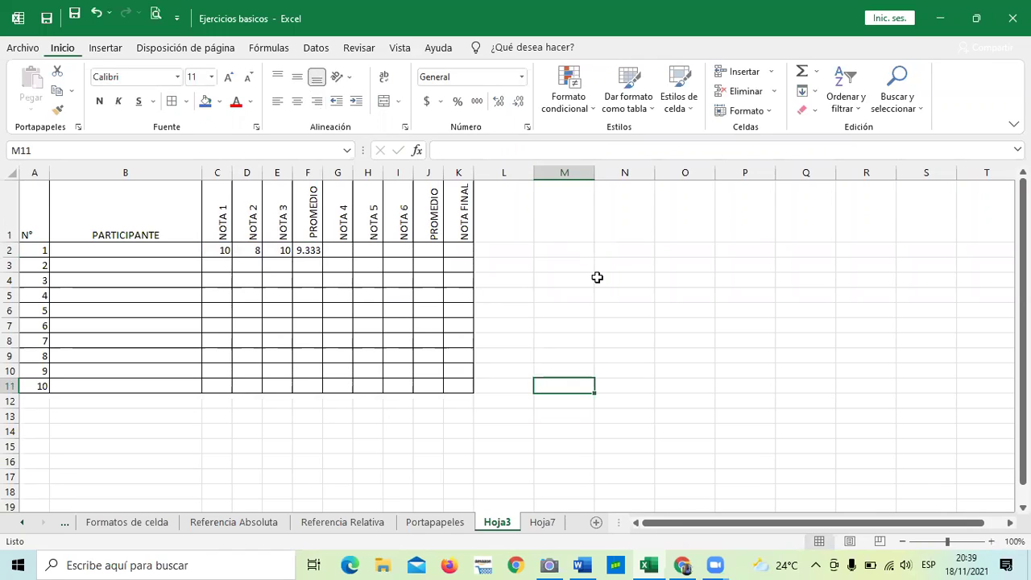
click(312, 251)
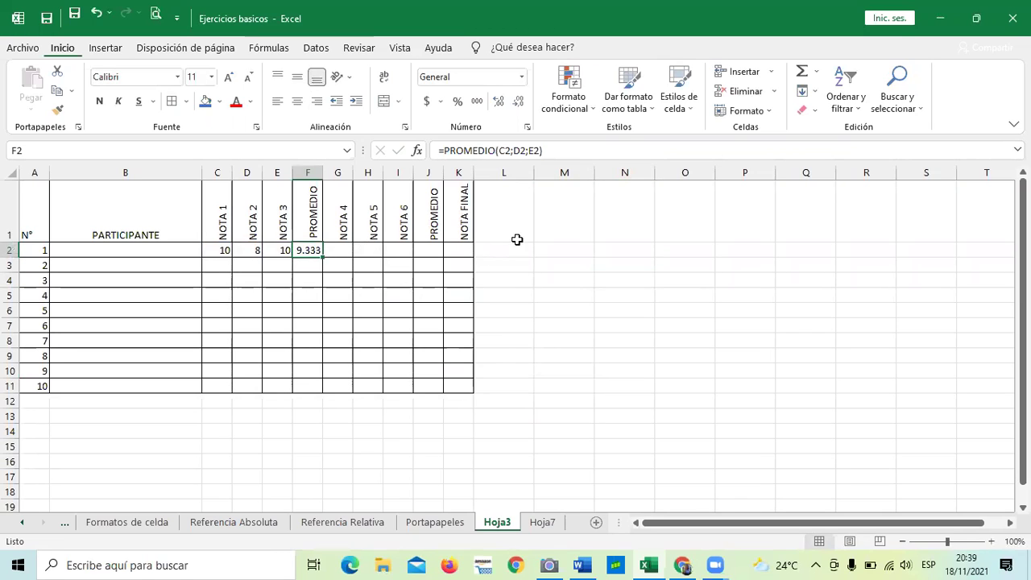
click(526, 278)
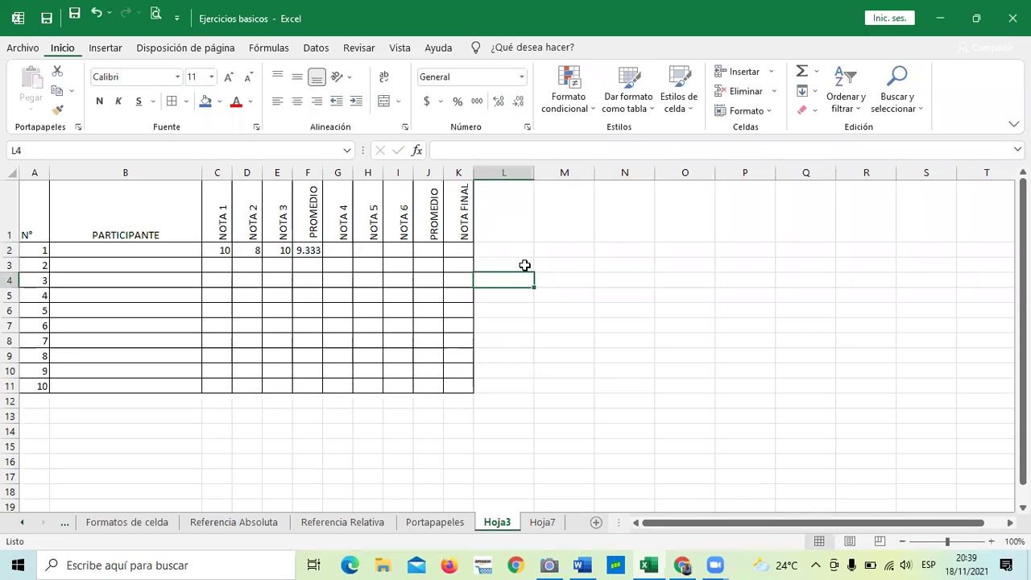
Copy the average formula from cell F2 to cell J2 under the second PROMEDIO heading on Hoja3, and end copy mode.
click(305, 251)
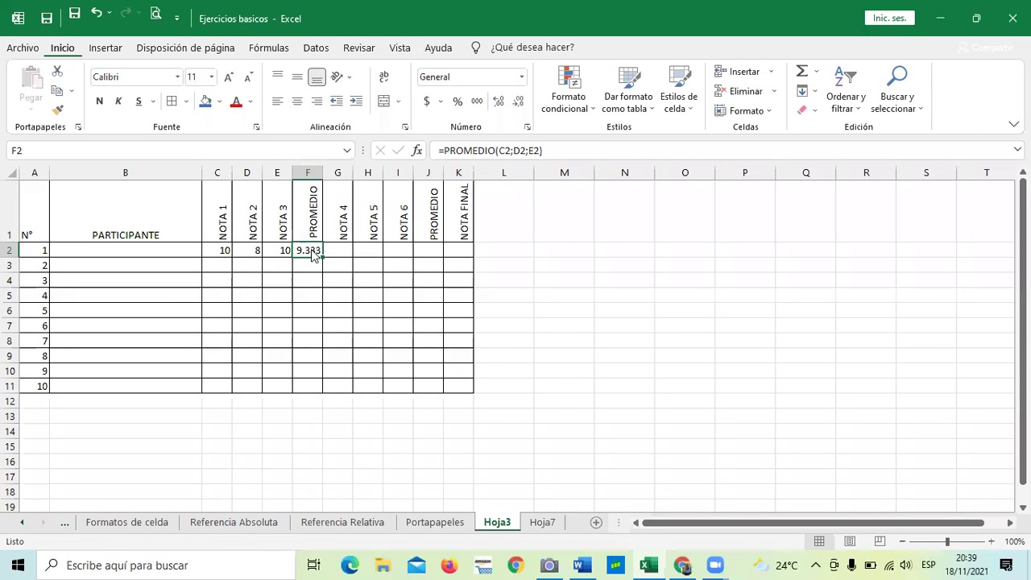
right_click(313, 254)
click(336, 249)
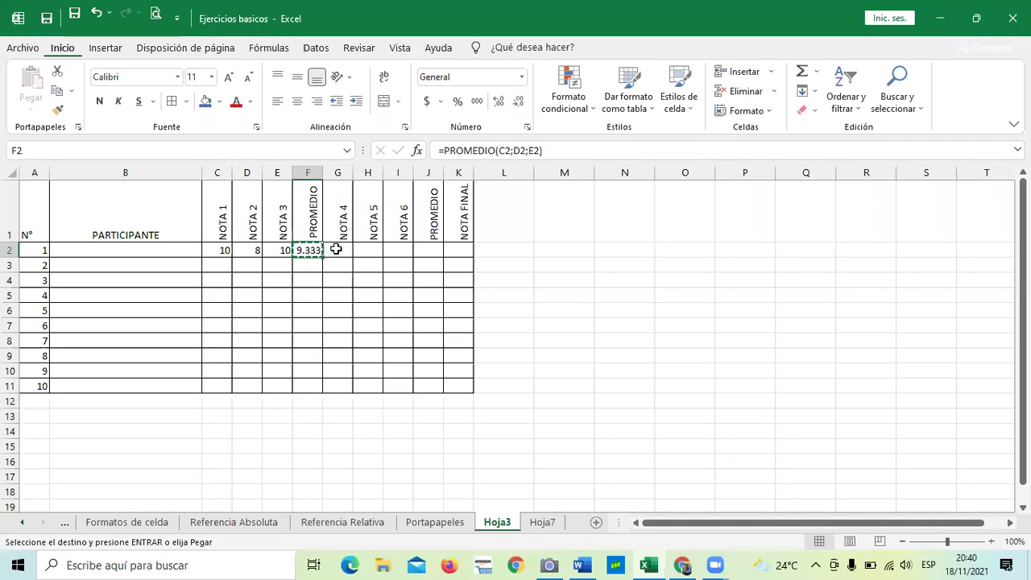
click(433, 250)
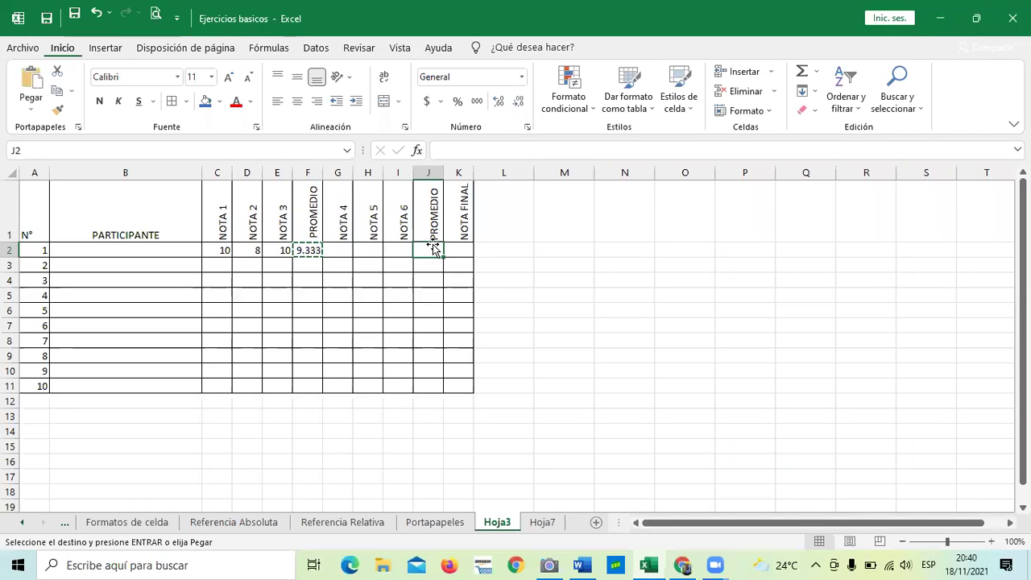
key(ctrl+v)
key(Escape)
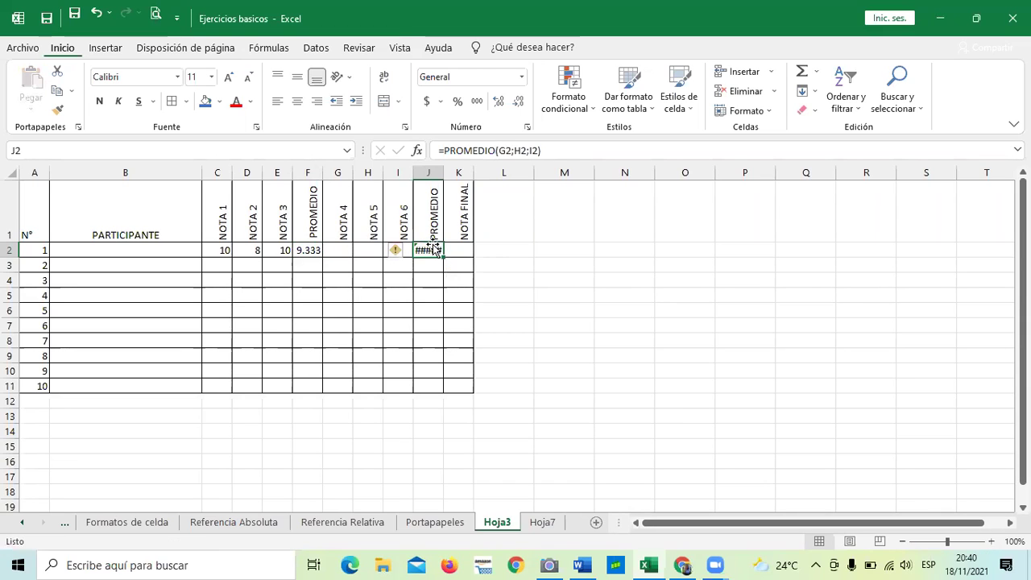
click(625, 342)
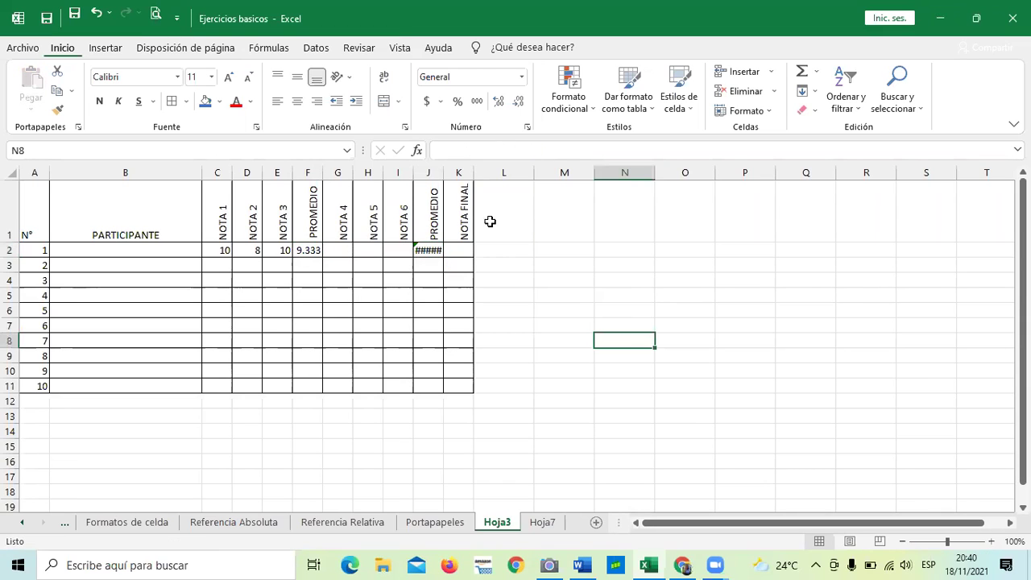
Inspect the references of the pasted formula in cell J2 and compare them with the formula in F2.
click(432, 249)
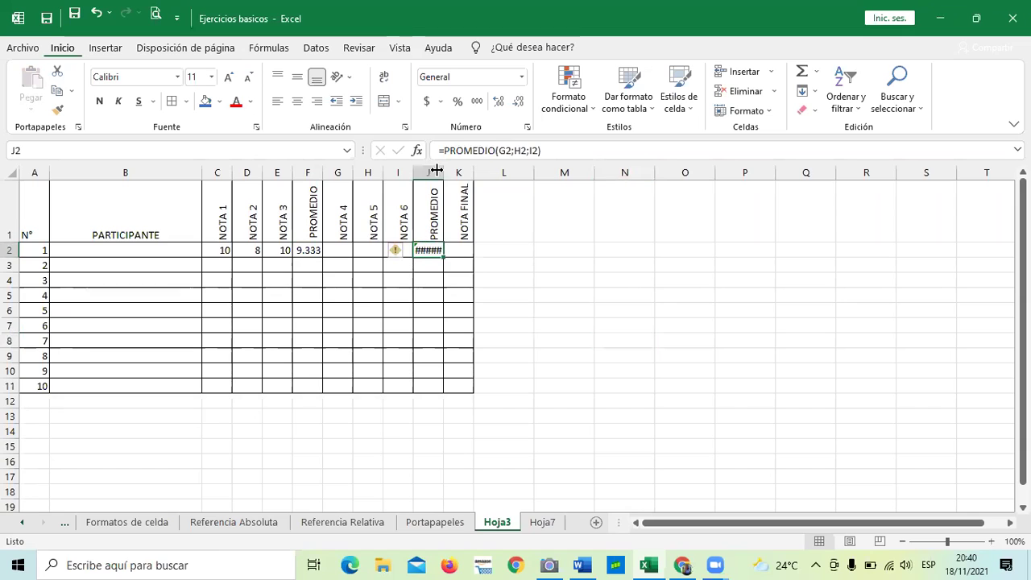
click(557, 152)
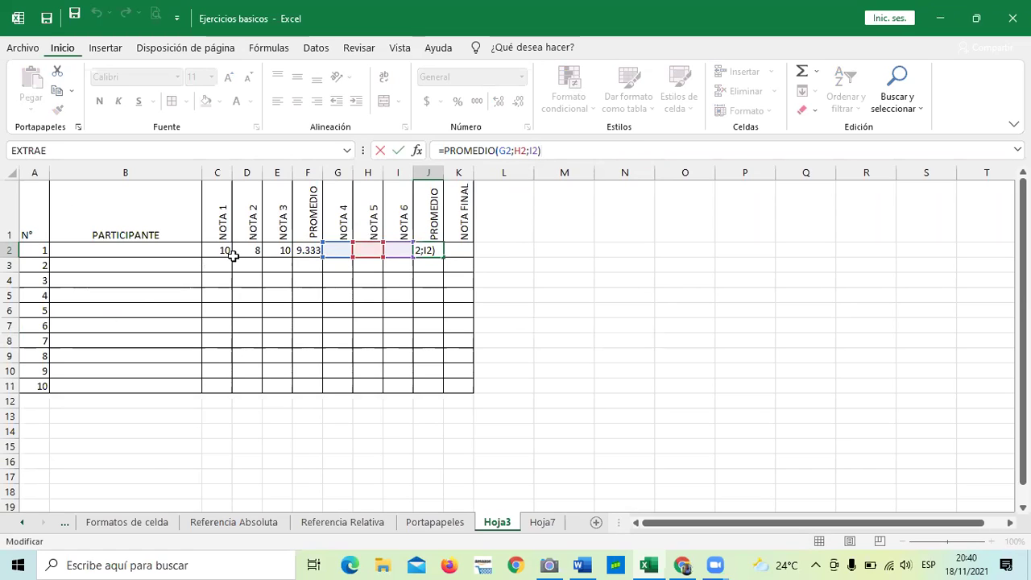
click(310, 247)
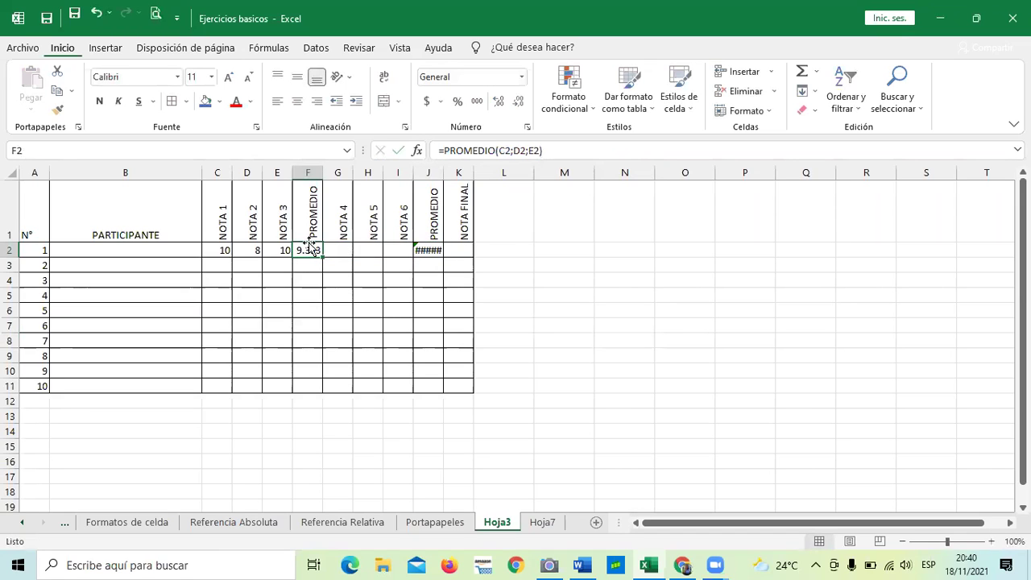
Widen column J slightly and select cell J2.
drag(444, 169, 453, 169)
click(548, 321)
click(437, 251)
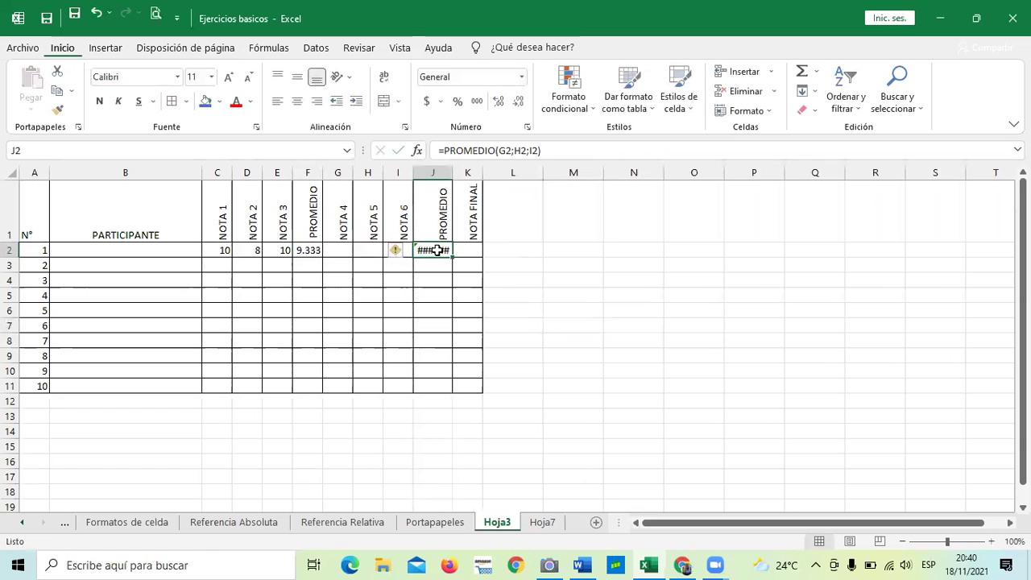
Enter the grades 8, 9 and 10 for participant 1 in NOTA 4, NOTA 5 and NOTA 6 (G2:I2).
click(342, 250)
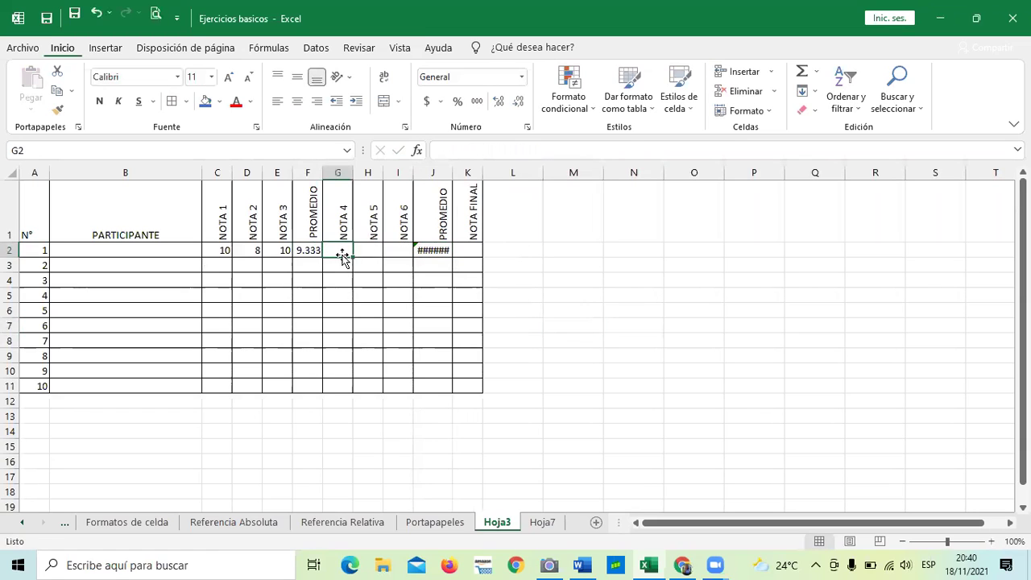
text(8)
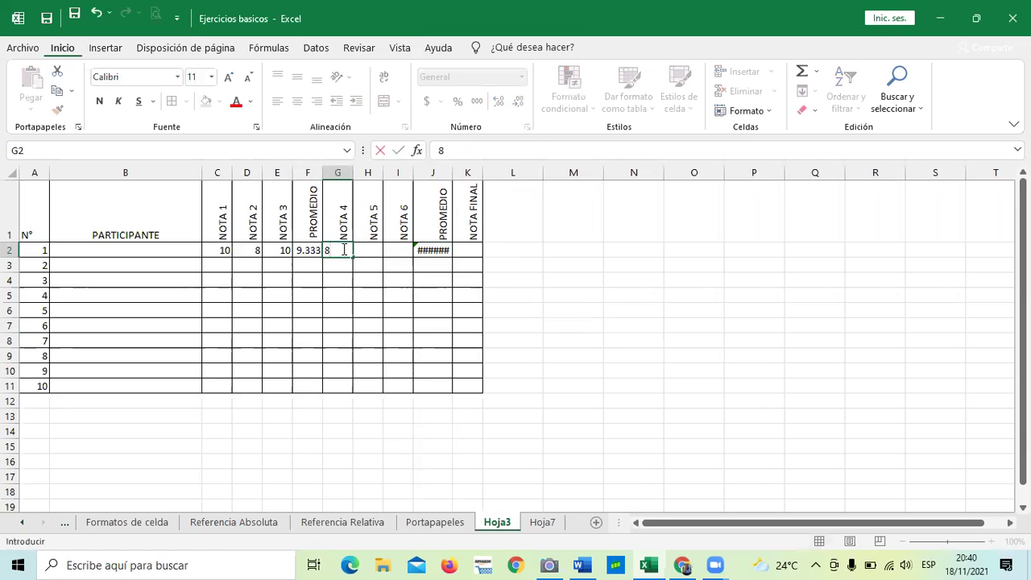
key(Tab)
text(9)
key(Tab)
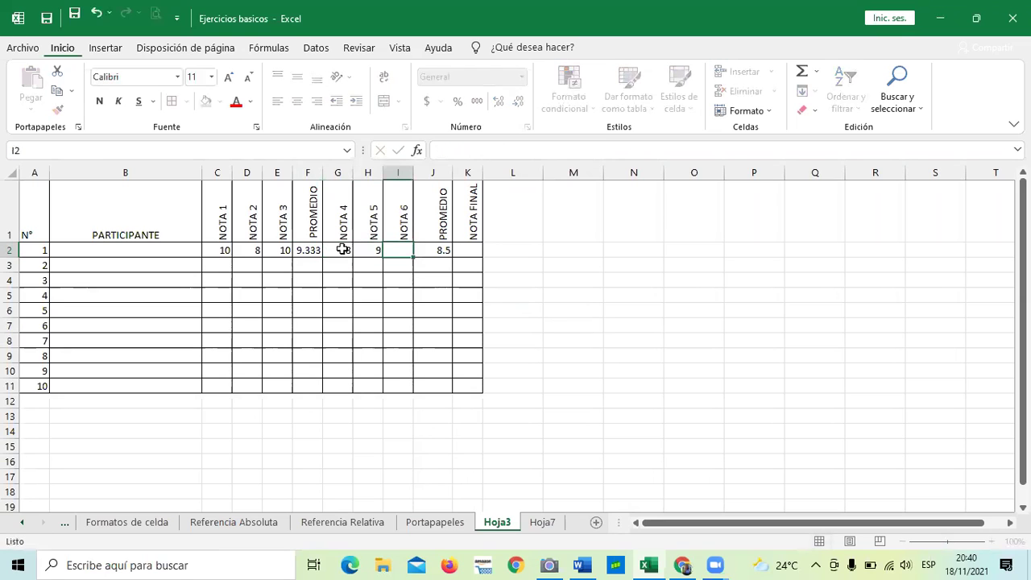
text(10)
key(Tab)
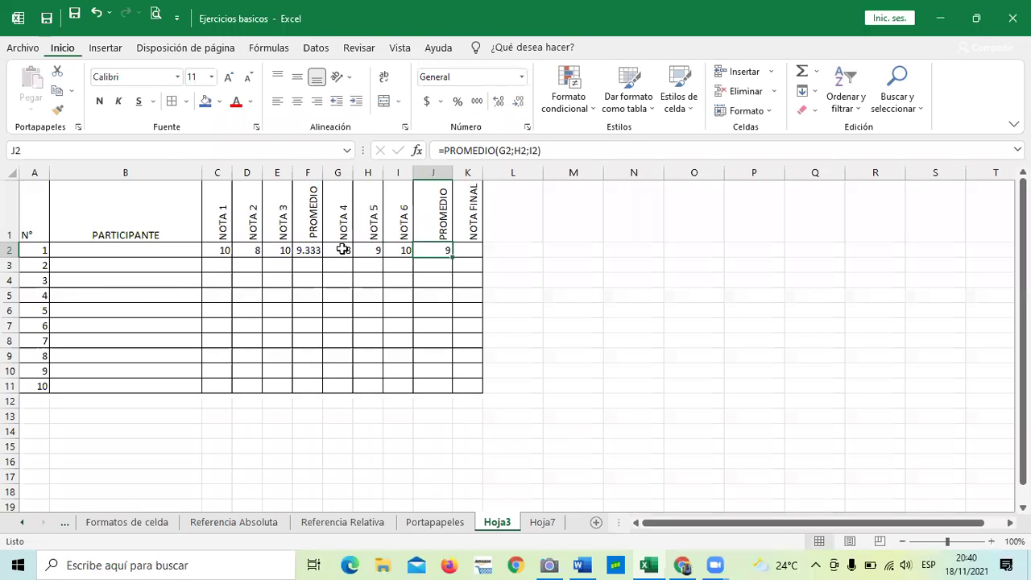
key(Down)
click(599, 328)
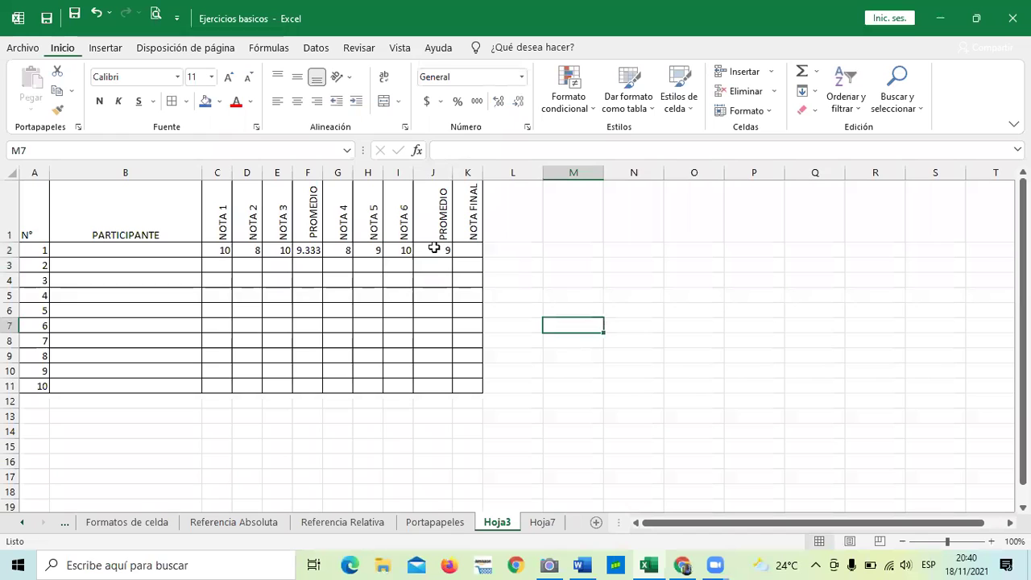
Narrow column J to roughly the width of the neighbouring grade columns.
click(435, 248)
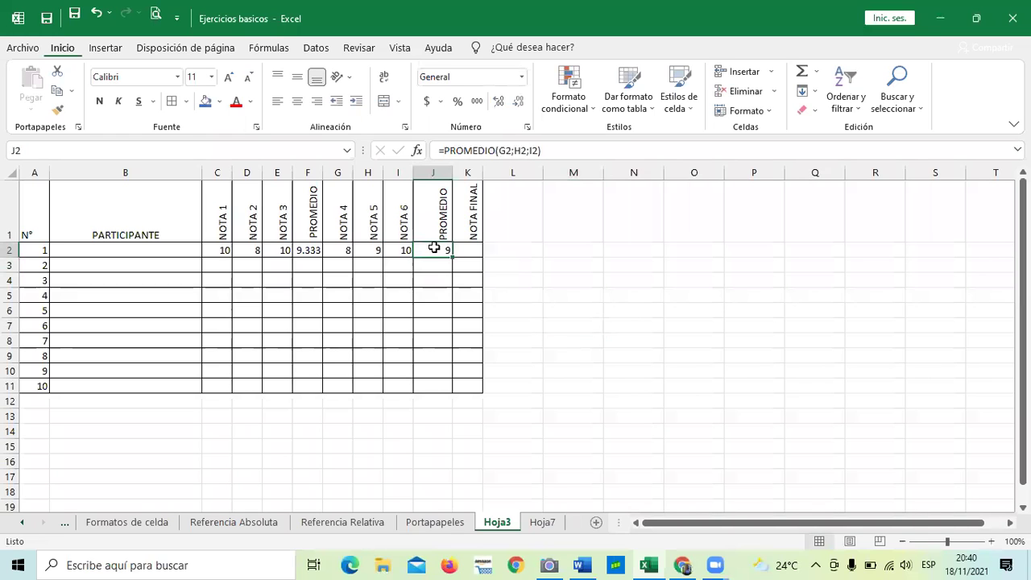
drag(452, 173, 440, 171)
click(533, 294)
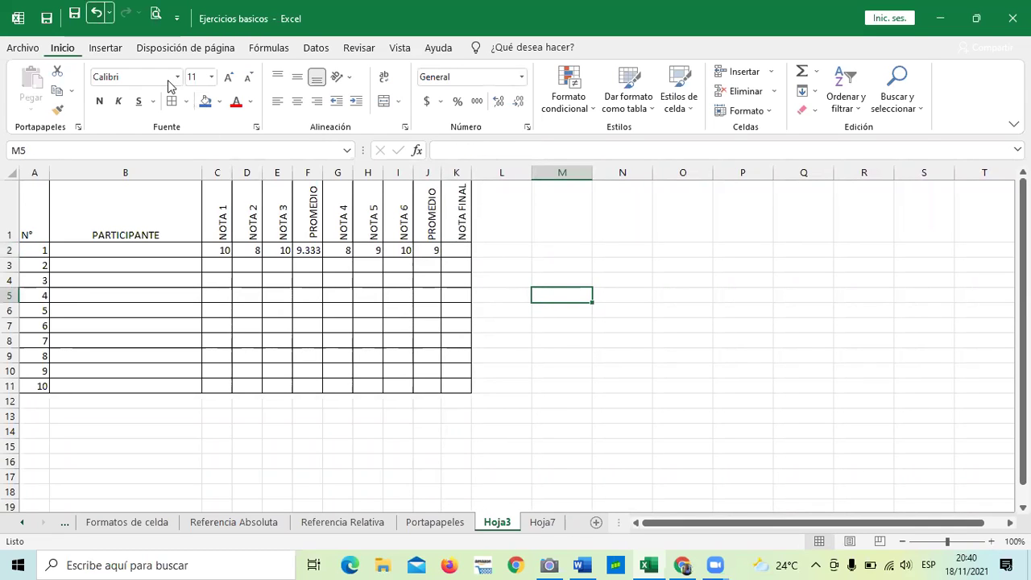
Undo the narrowing of column J and the three grade entries in G2:I2.
click(95, 12)
key(ctrl+z)
key(ctrl+z)
key(ctrl+z)
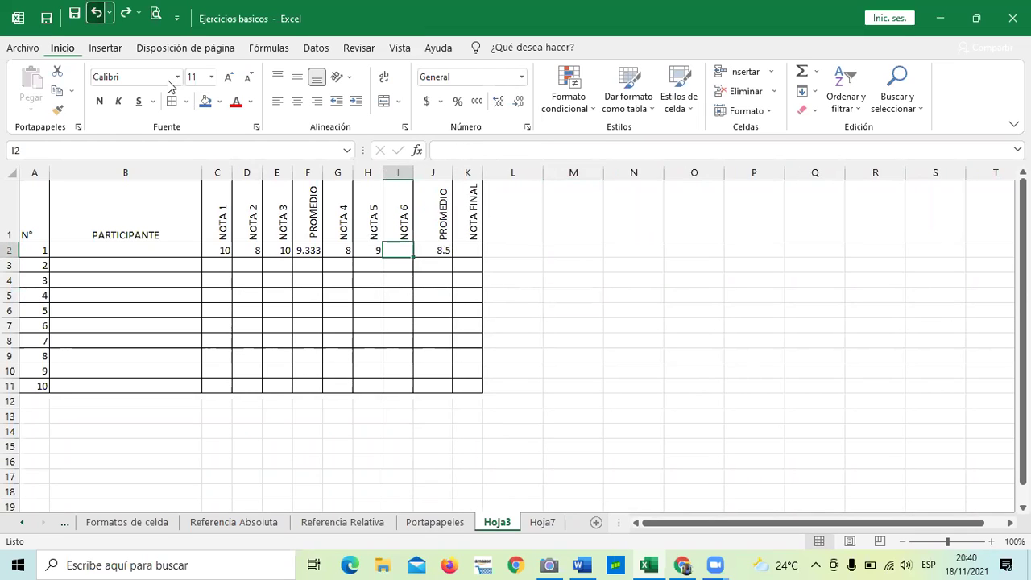
Review the cells referenced by the average formula in J2 again, and select the empty NOTA 4 cell G2.
click(434, 252)
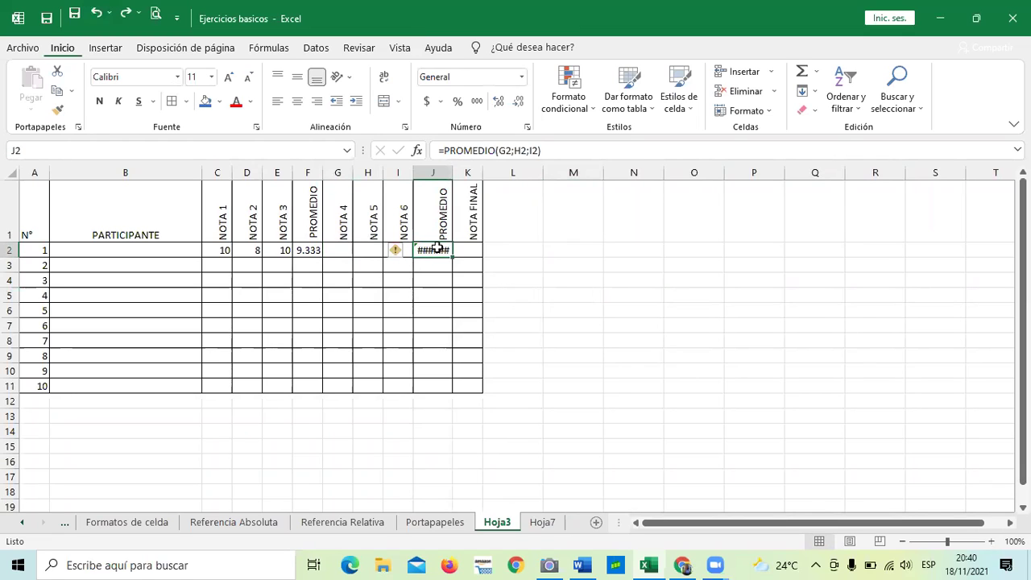
click(581, 153)
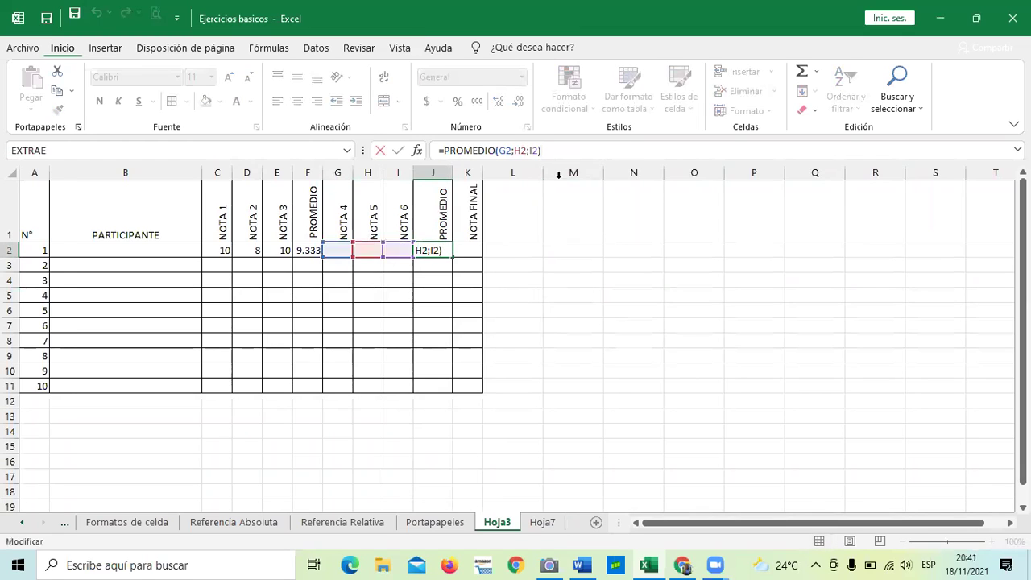
click(524, 297)
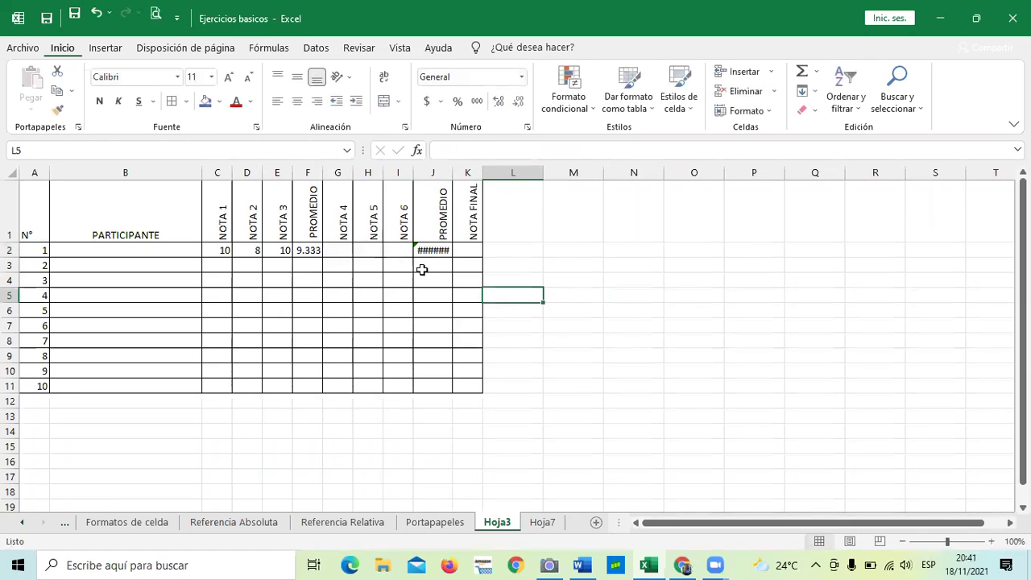
click(336, 250)
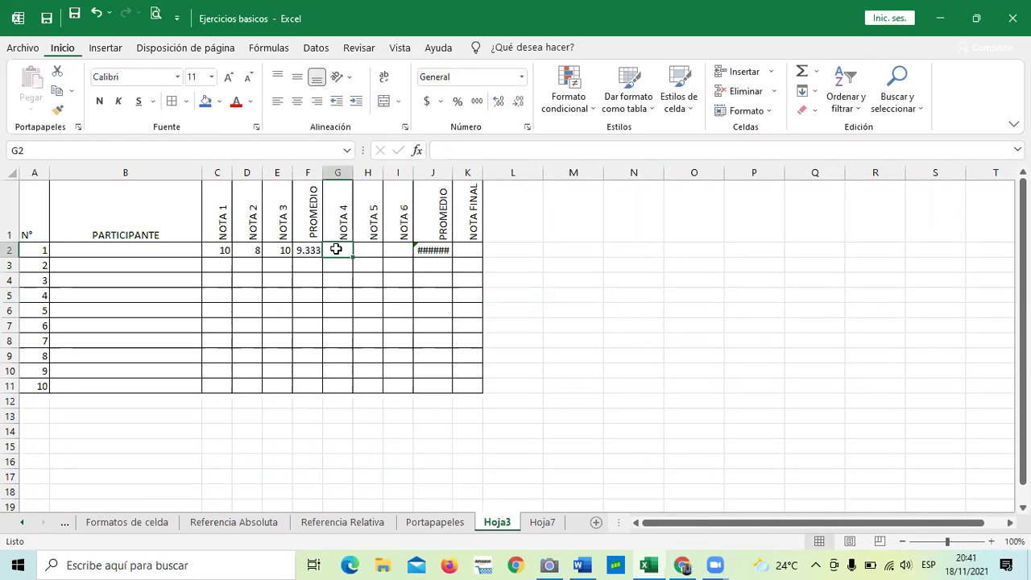
Enter the grades 8, 9 and 8 for participant 1 in NOTA 4, NOTA 5 and NOTA 6 (G2:I2).
text(8)
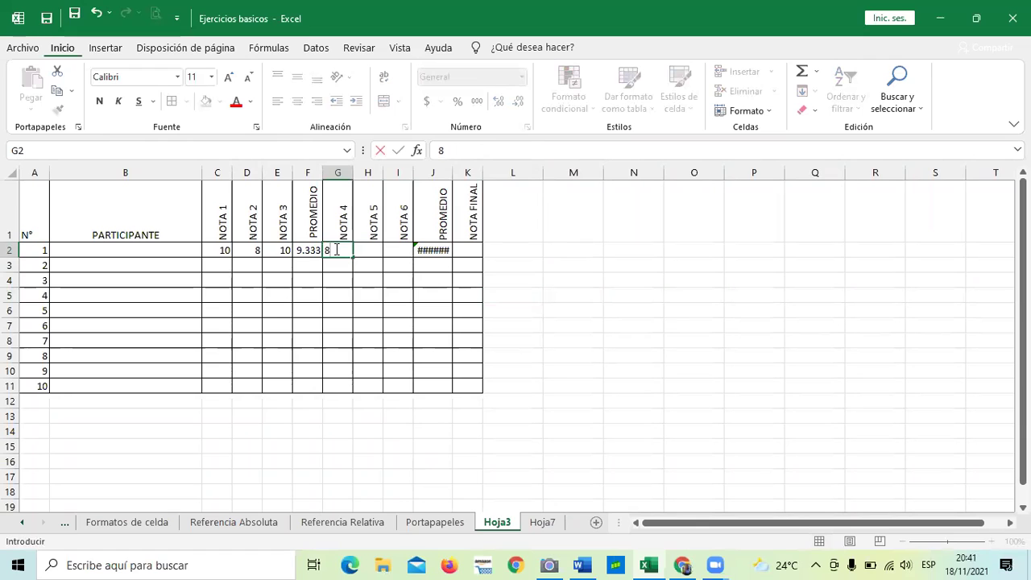
key(Tab)
text(9)
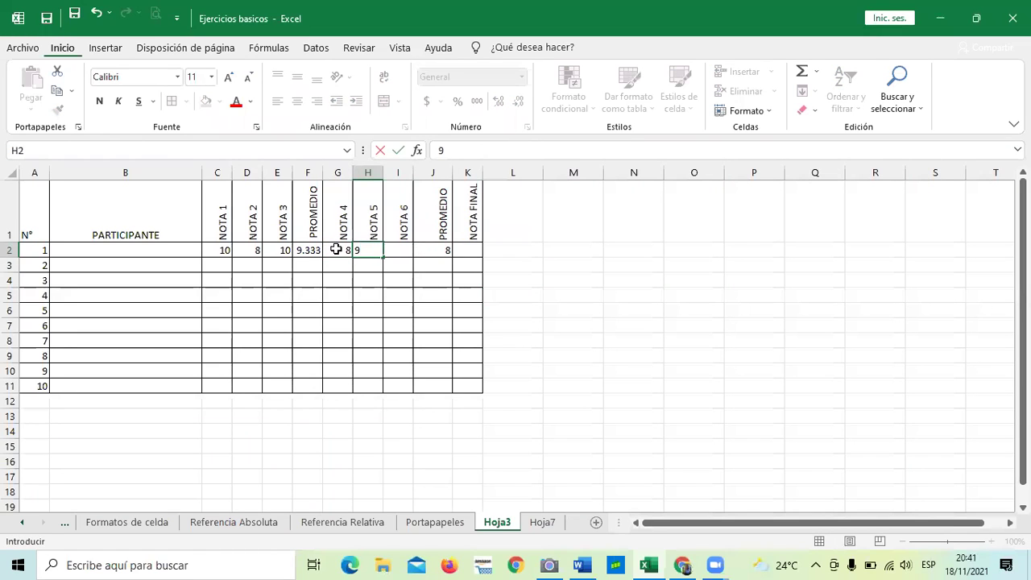
key(Tab)
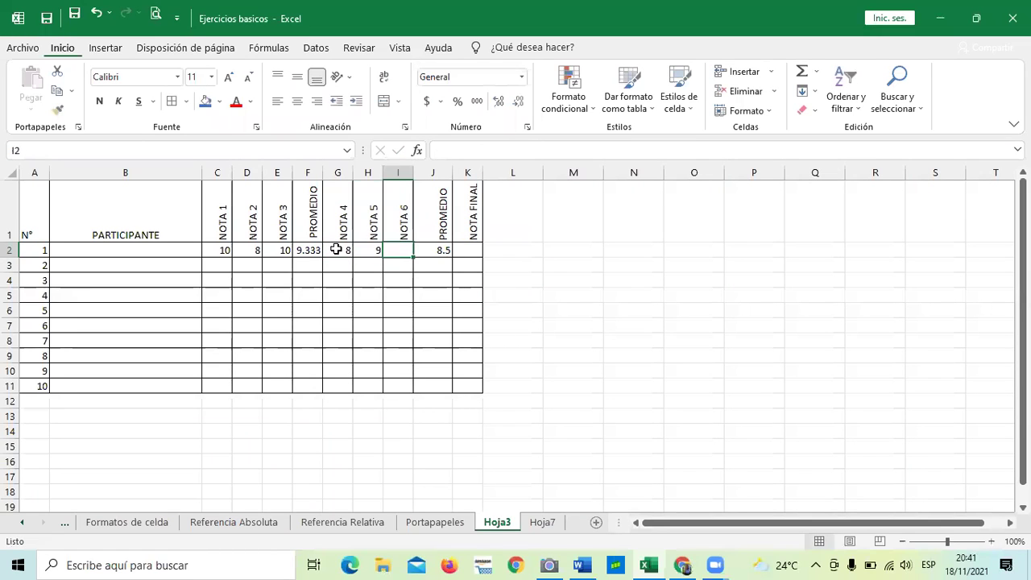
text(8)
key(Tab)
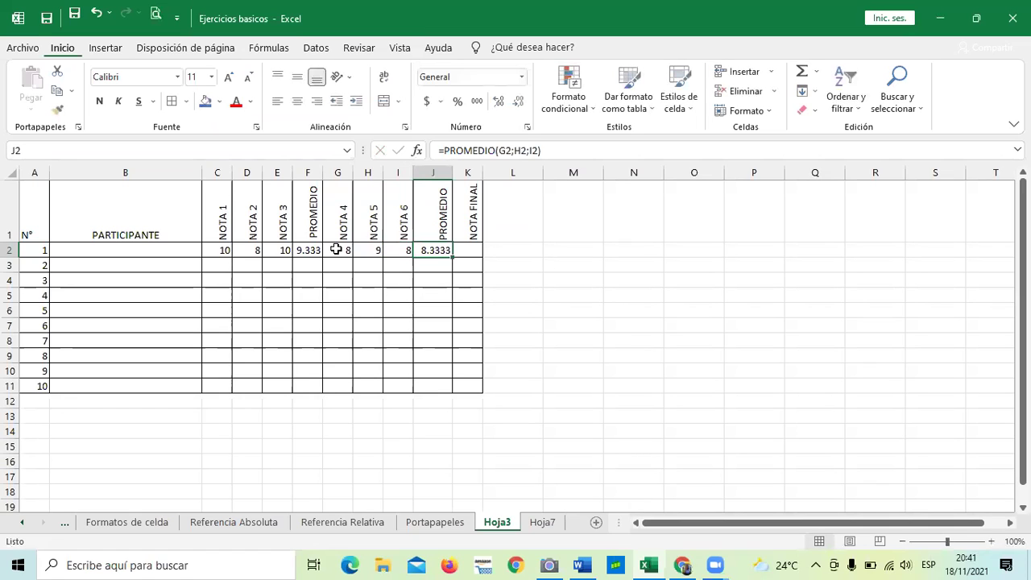
click(541, 267)
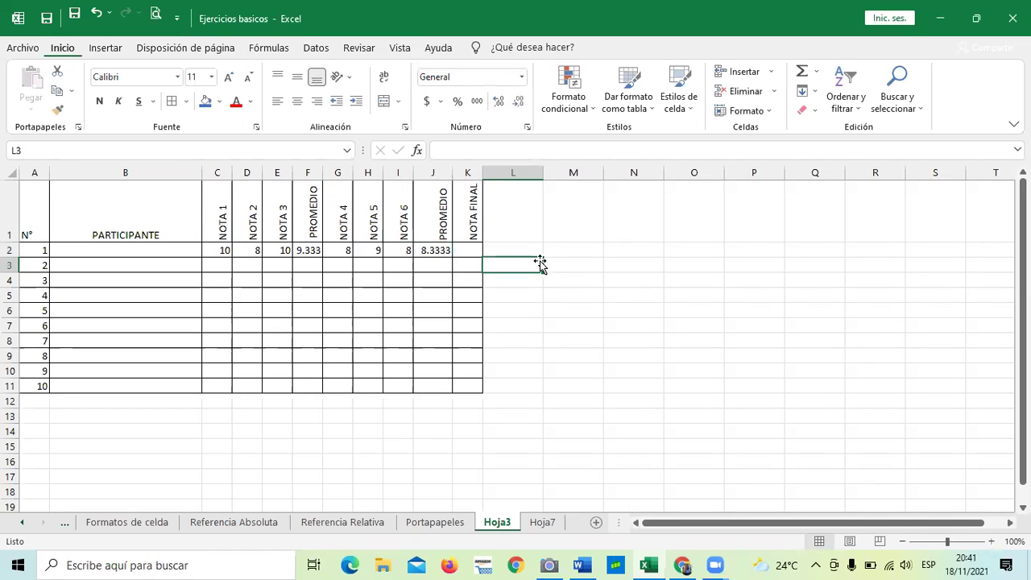
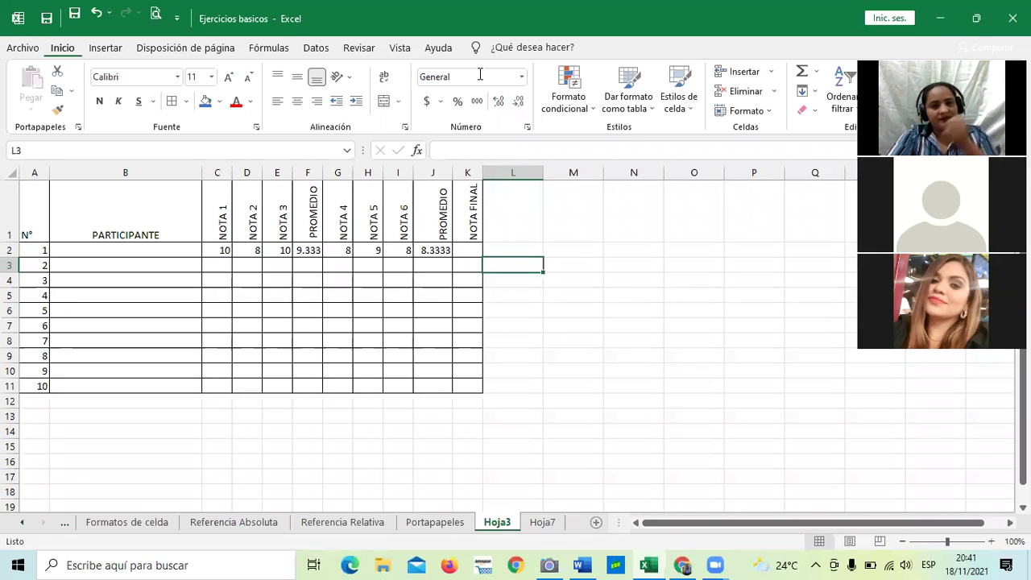
Switch to Word to look over the pasted tables in Documento1, and return to the Excel workbook.
click(582, 565)
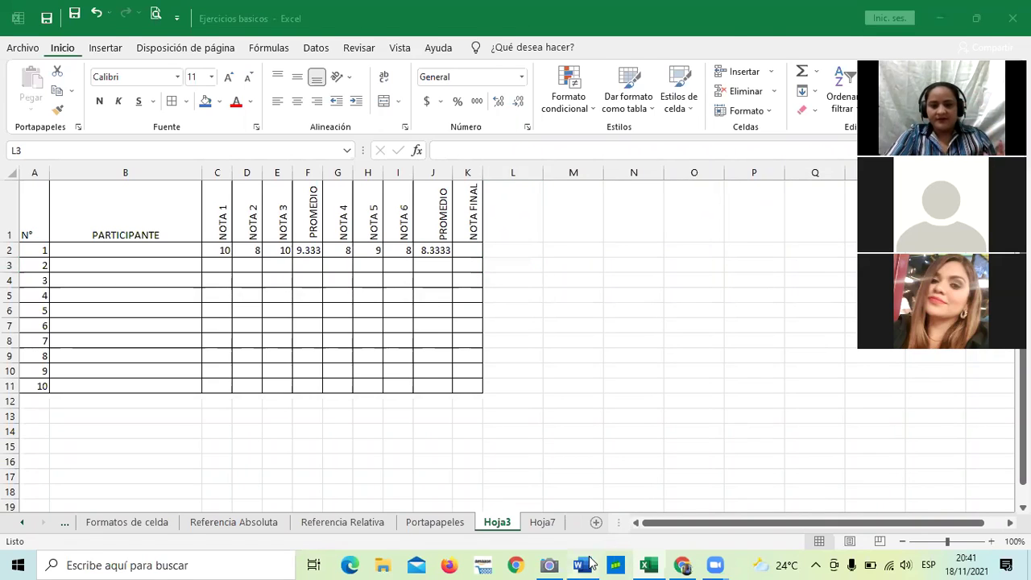
click(642, 286)
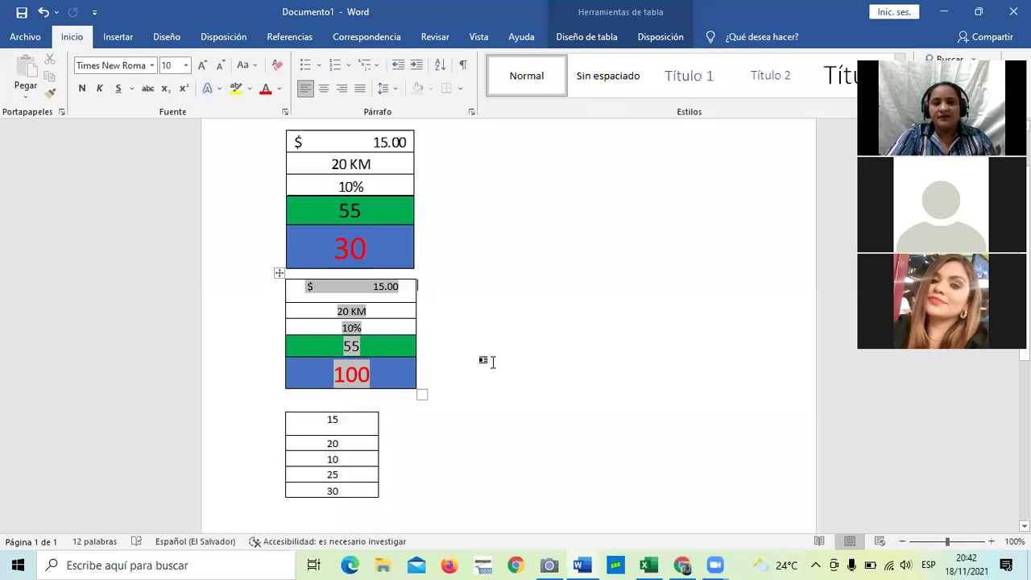
click(940, 11)
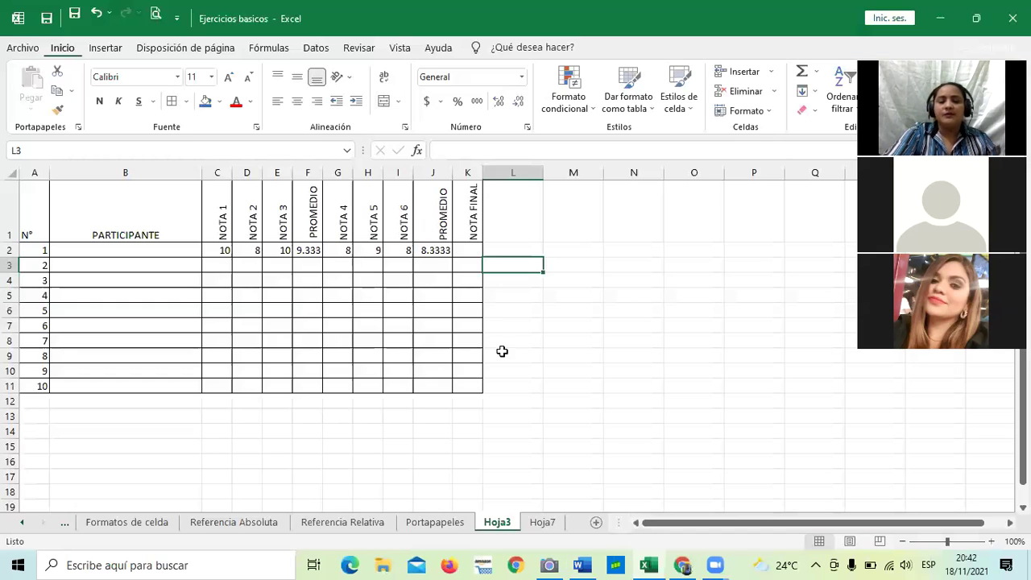
click(547, 340)
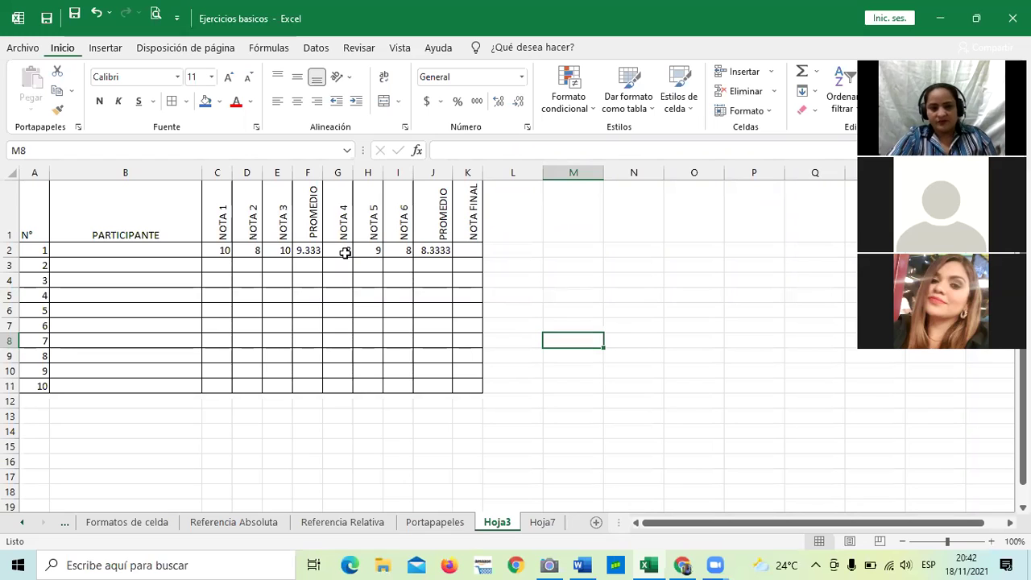
click(640, 278)
click(552, 431)
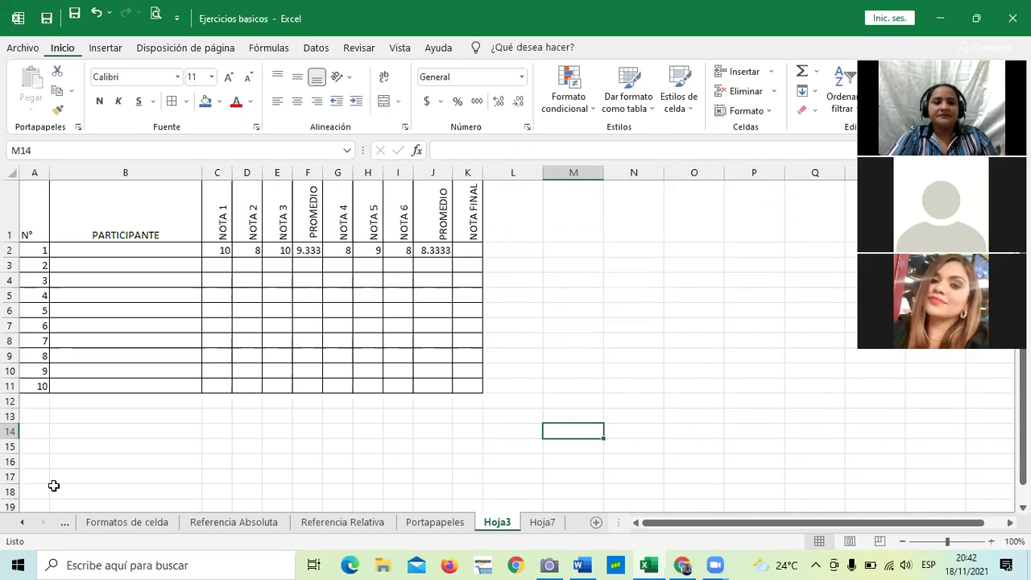
Review the exercise sheets Formatos de celda, Referencia Absoluta, Referencia Relativa, Portapapeles, Hoja3 and Hoja7 one after another.
click(132, 523)
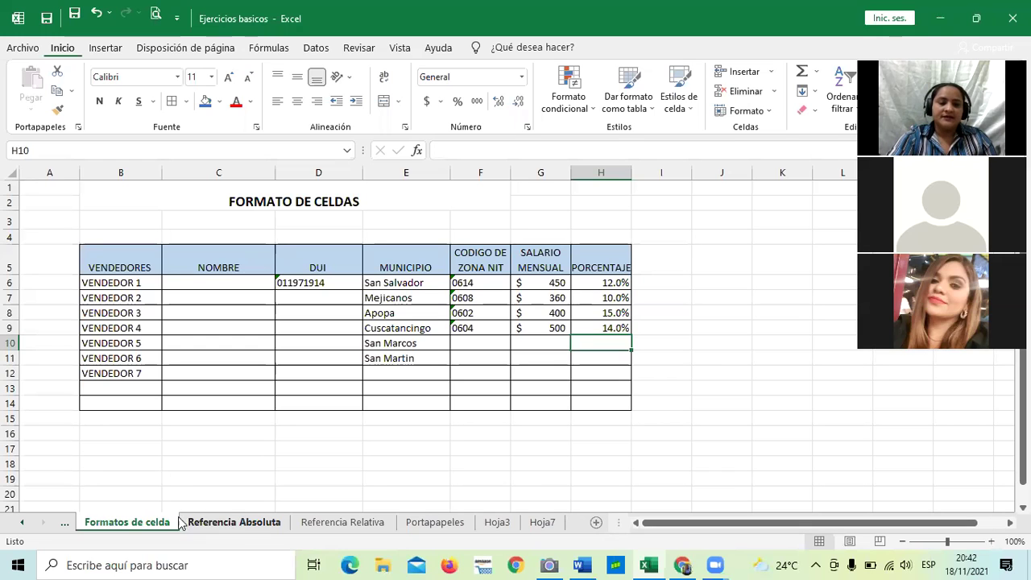
click(24, 523)
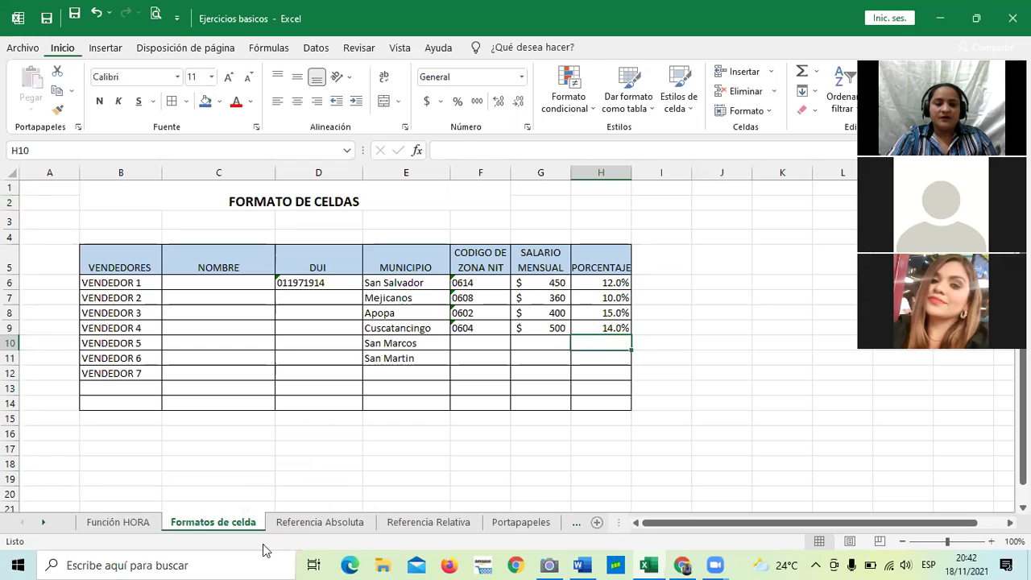
click(360, 524)
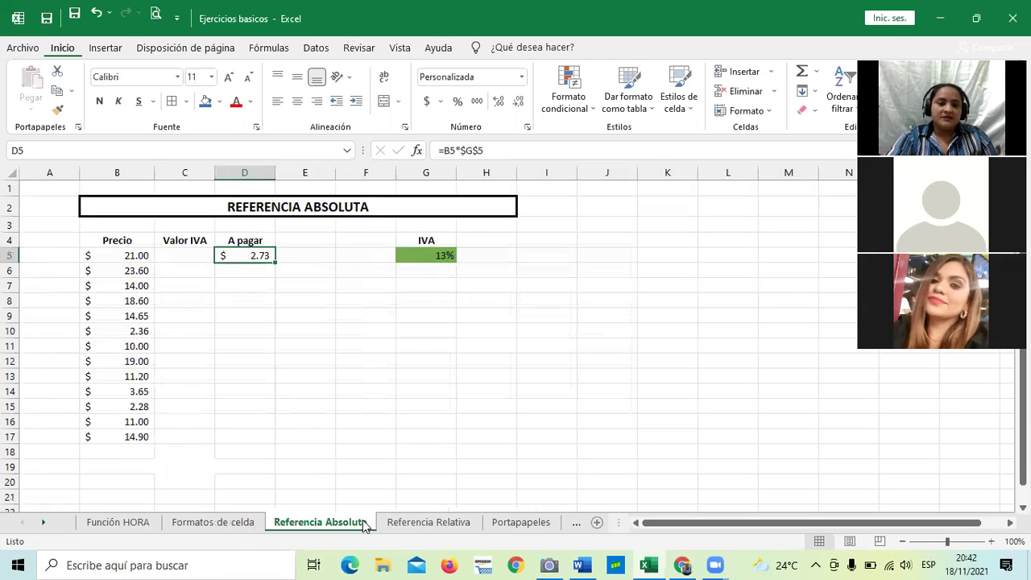
click(537, 389)
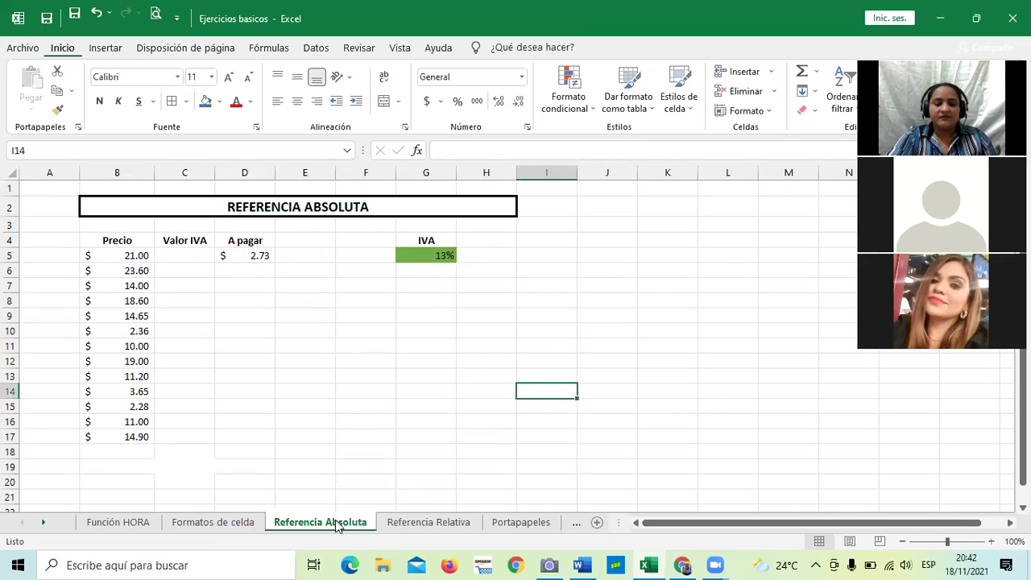
click(407, 524)
click(611, 394)
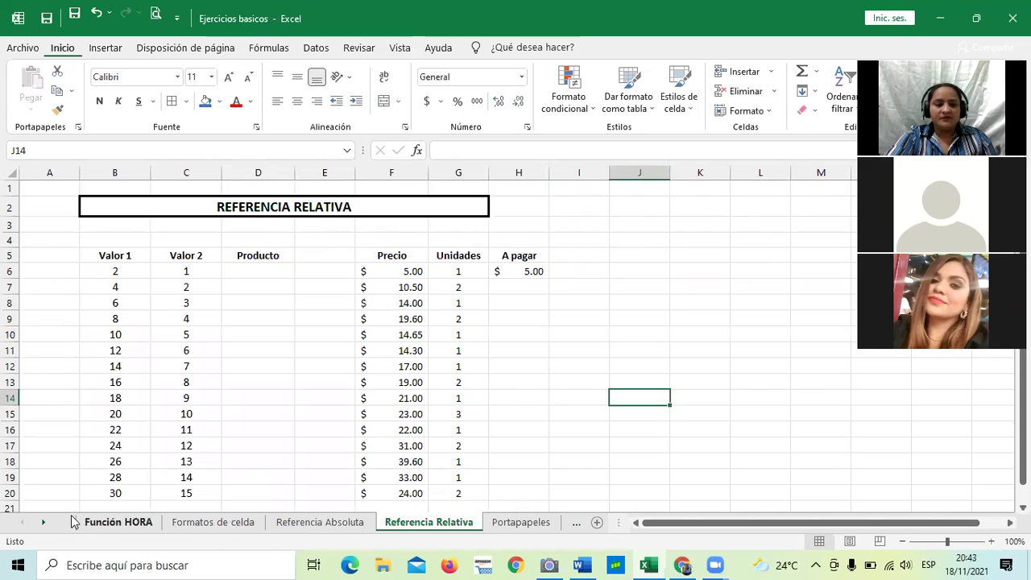
click(43, 522)
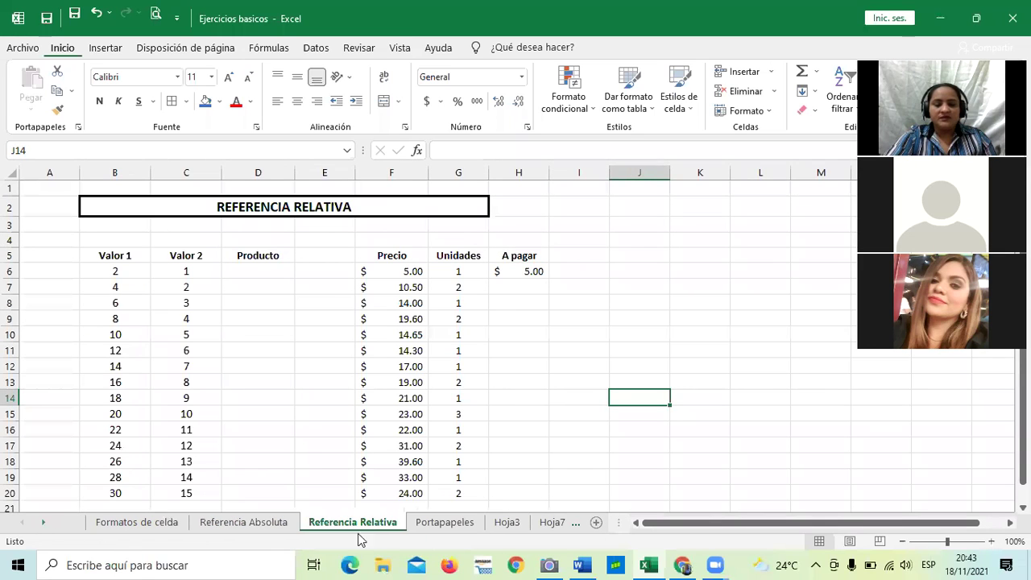
click(451, 522)
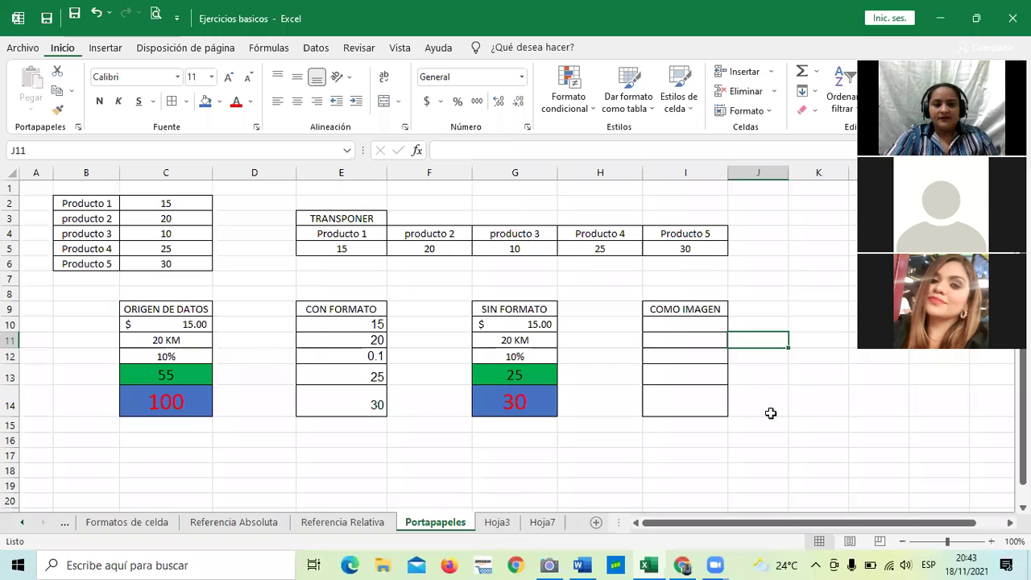
click(516, 524)
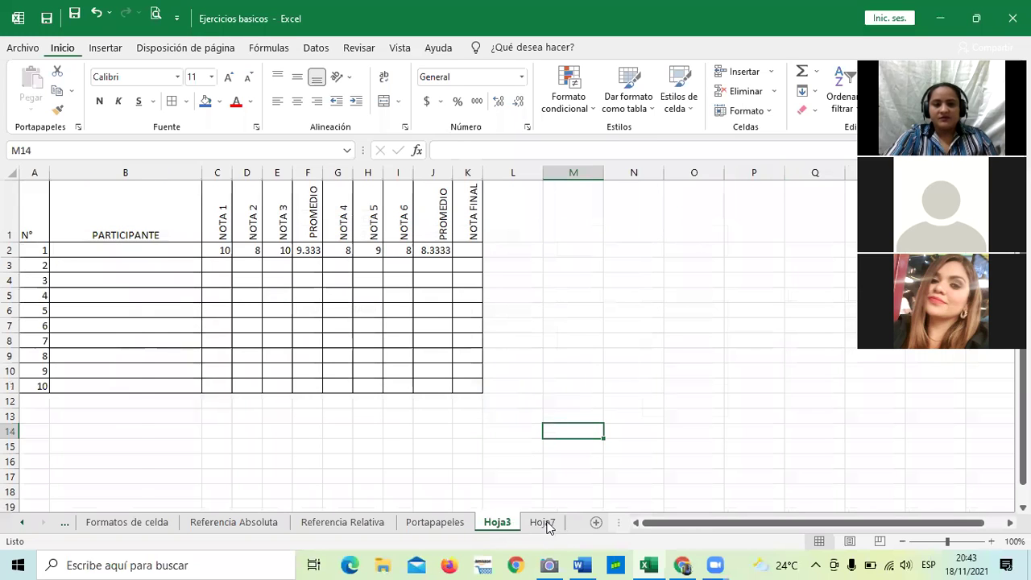
click(542, 523)
click(684, 460)
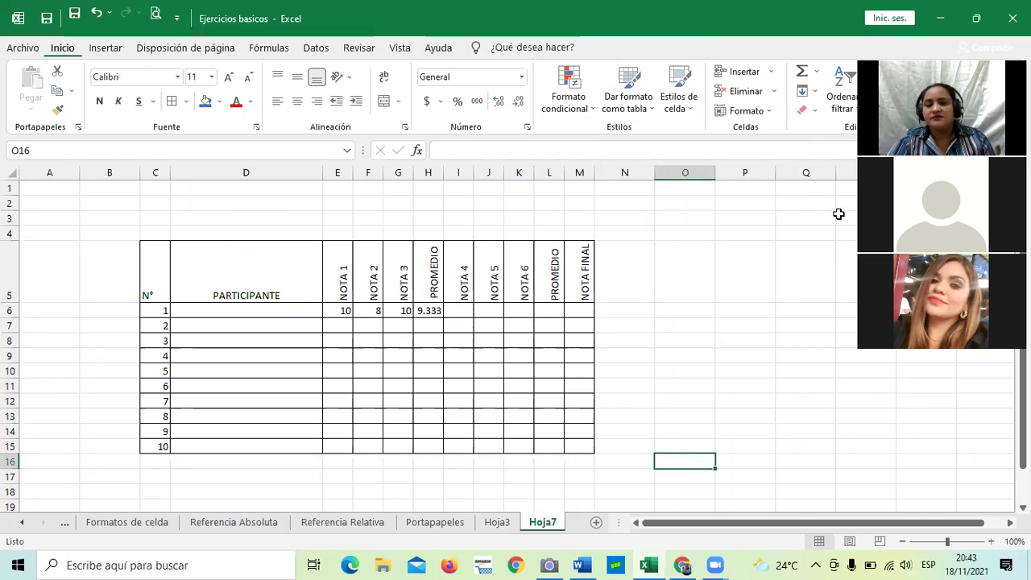
click(672, 265)
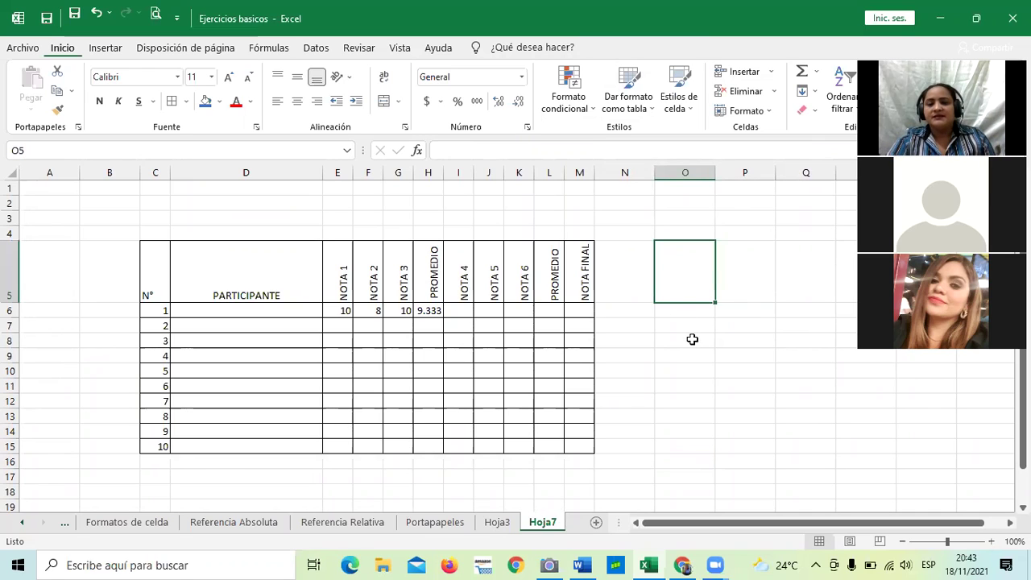
click(681, 370)
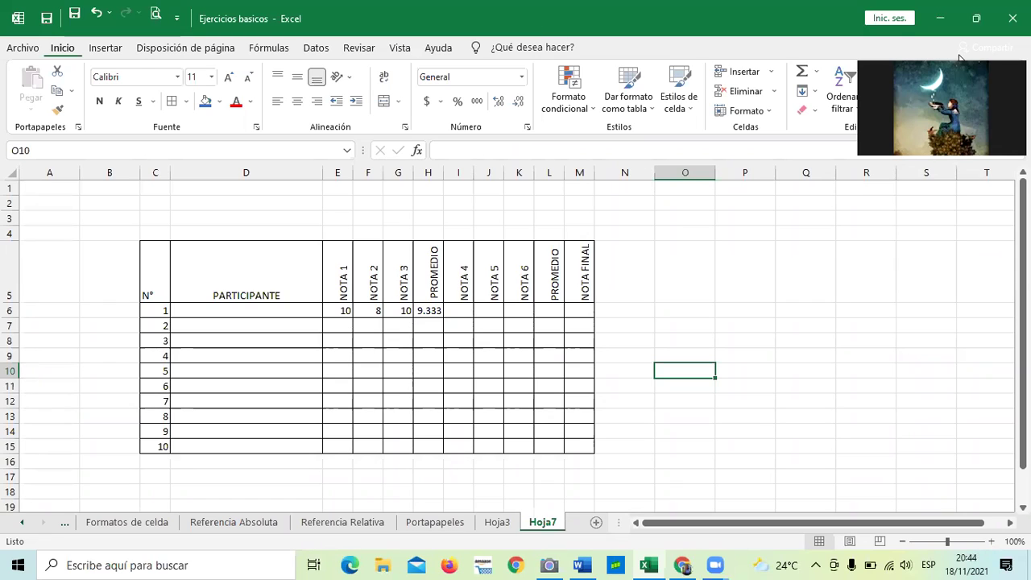
click(633, 286)
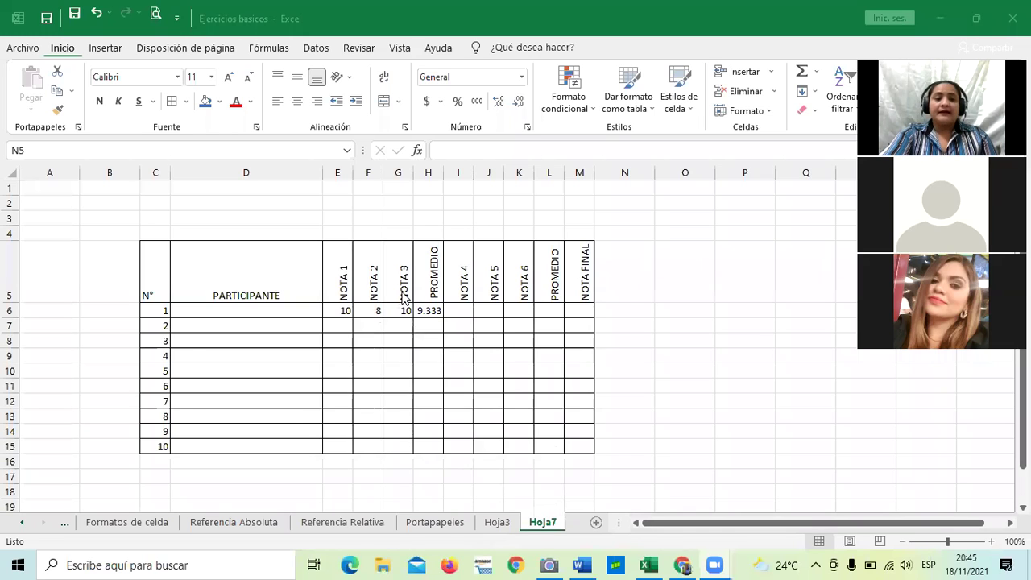
Set the text orientation of the headers NOTA 6, PROMEDIO and NOTA FINAL (K5:M5) on Hoja7 to 0 degrees.
click(346, 271)
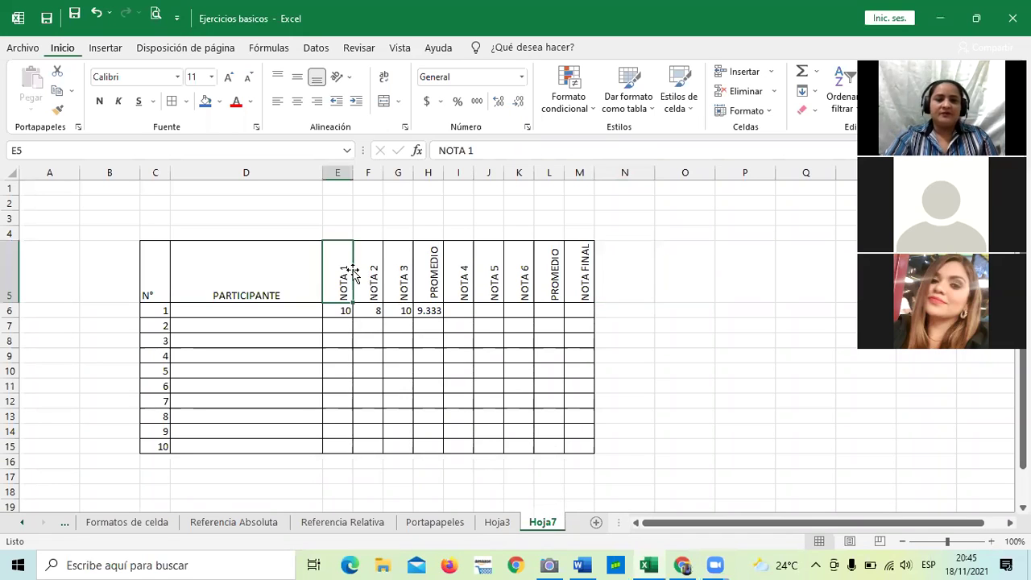
drag(537, 275, 582, 276)
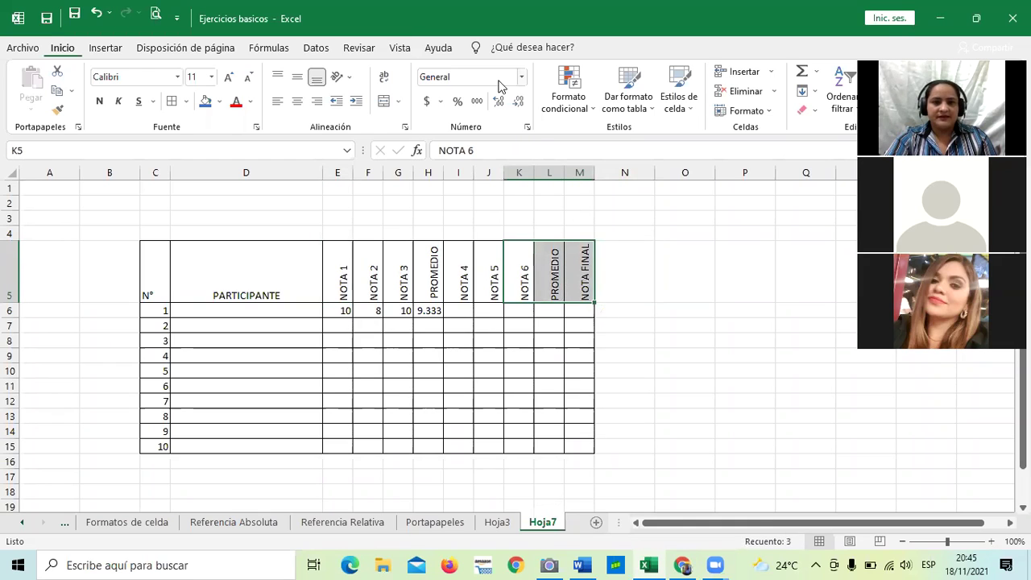
click(528, 127)
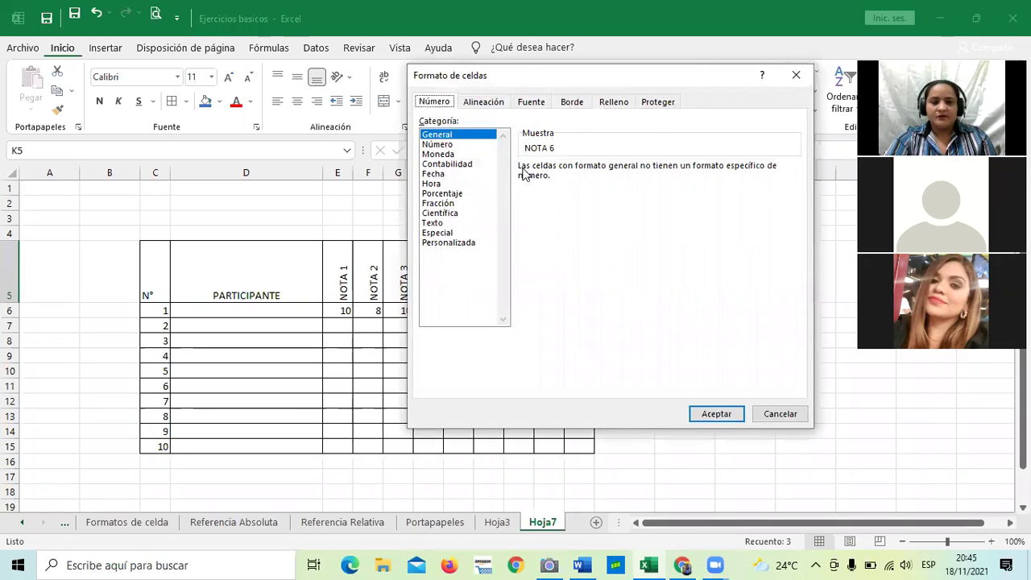
click(479, 105)
click(791, 185)
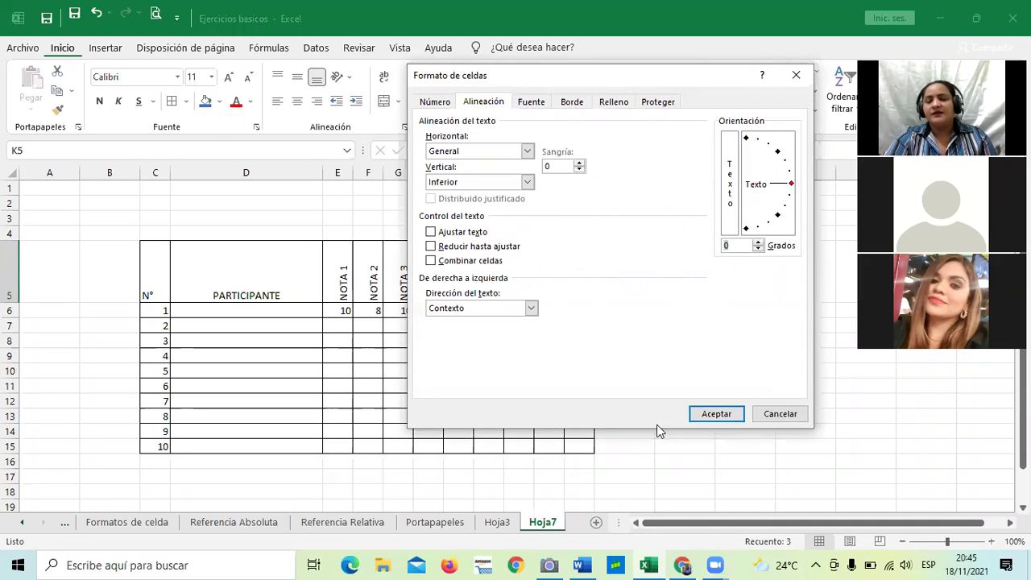
click(703, 413)
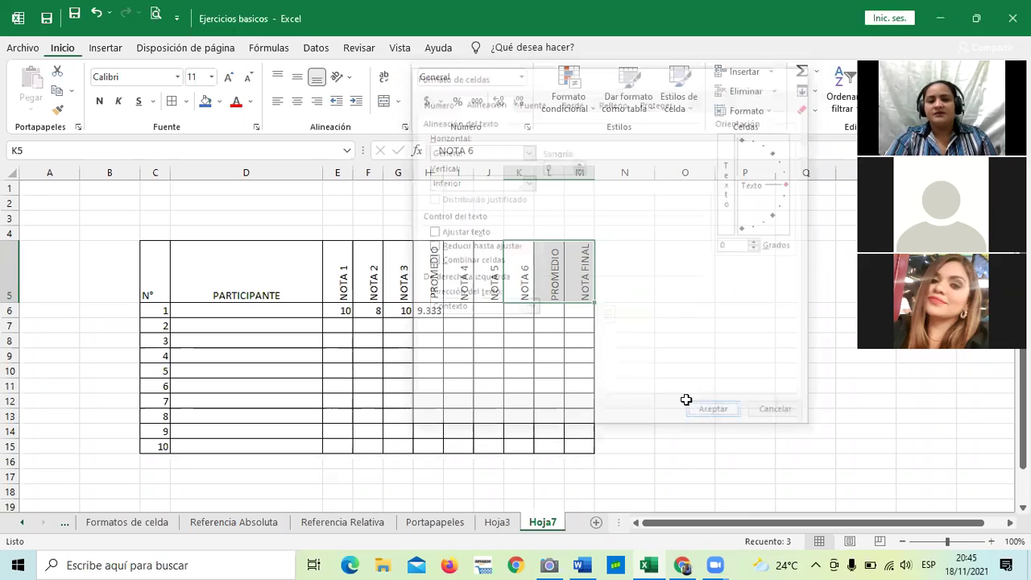
click(684, 399)
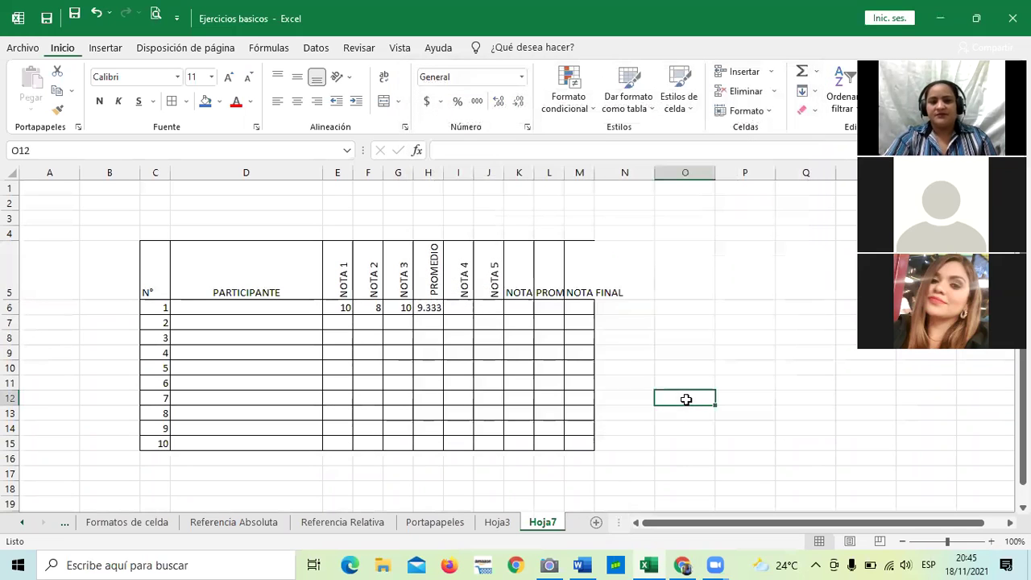
Rotate the NOTA 6 header in K5 upward with Girar texto hacia arriba, and select the PROMEDIO header in L5.
click(517, 268)
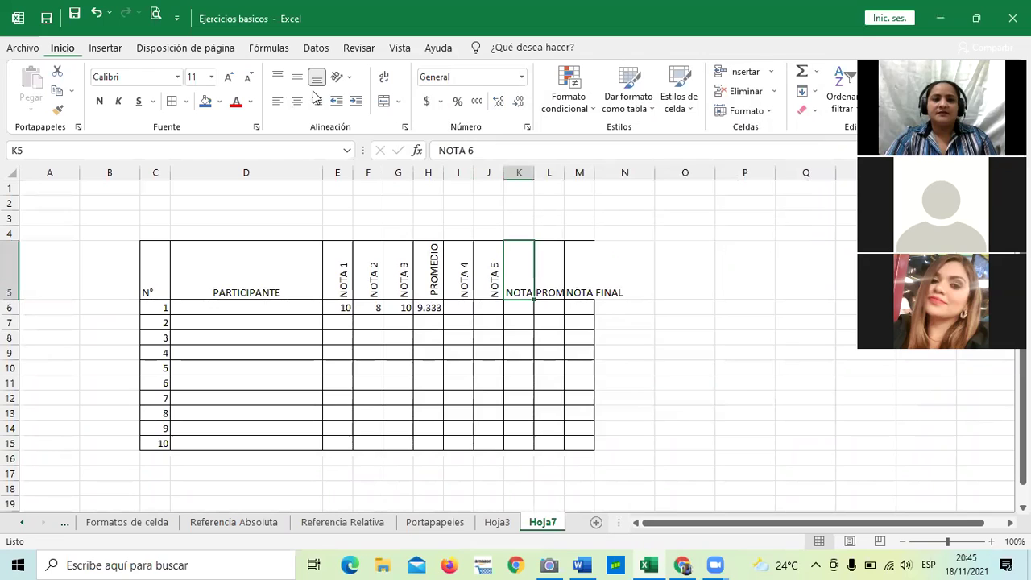
click(351, 78)
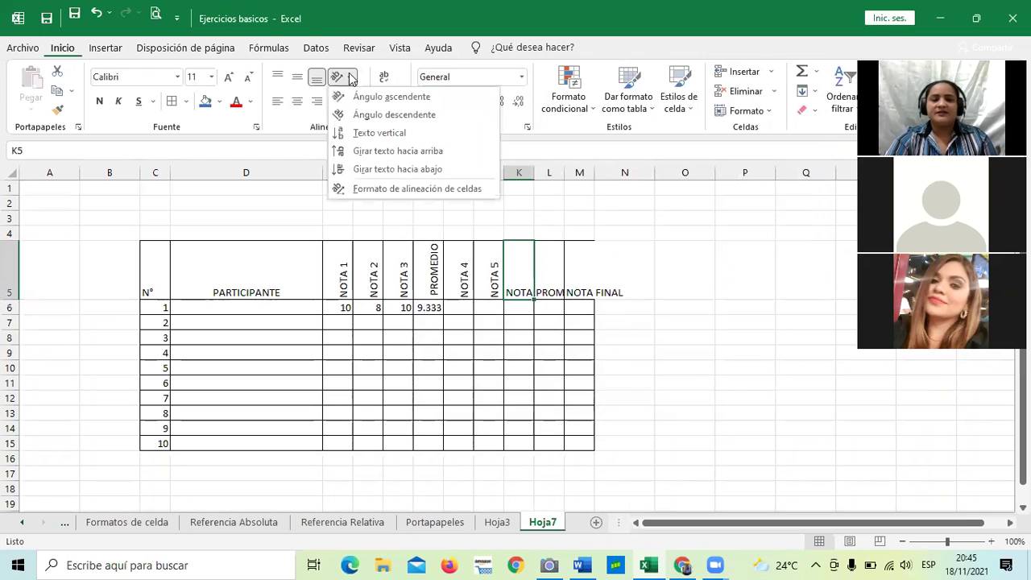
click(272, 209)
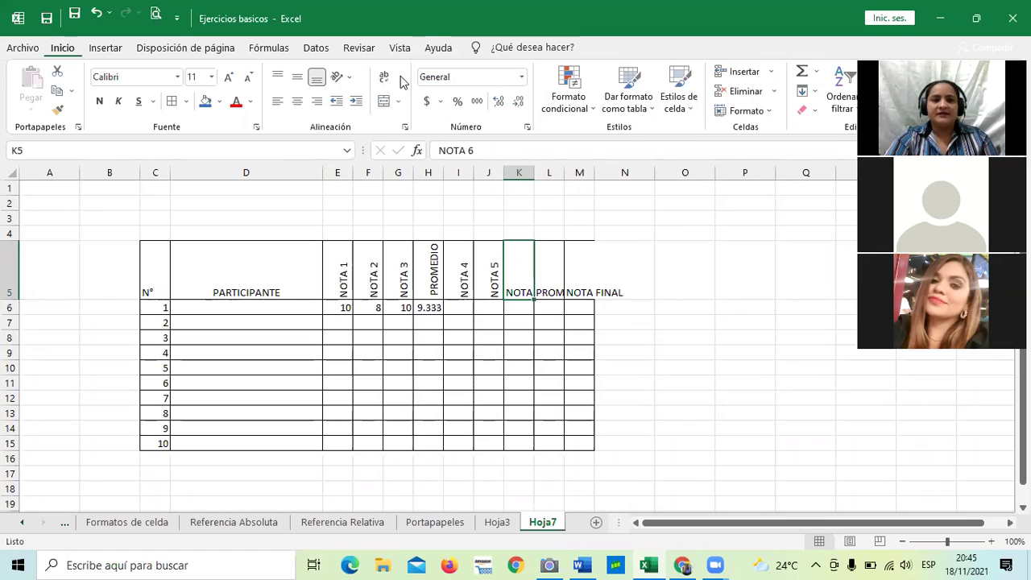
click(352, 78)
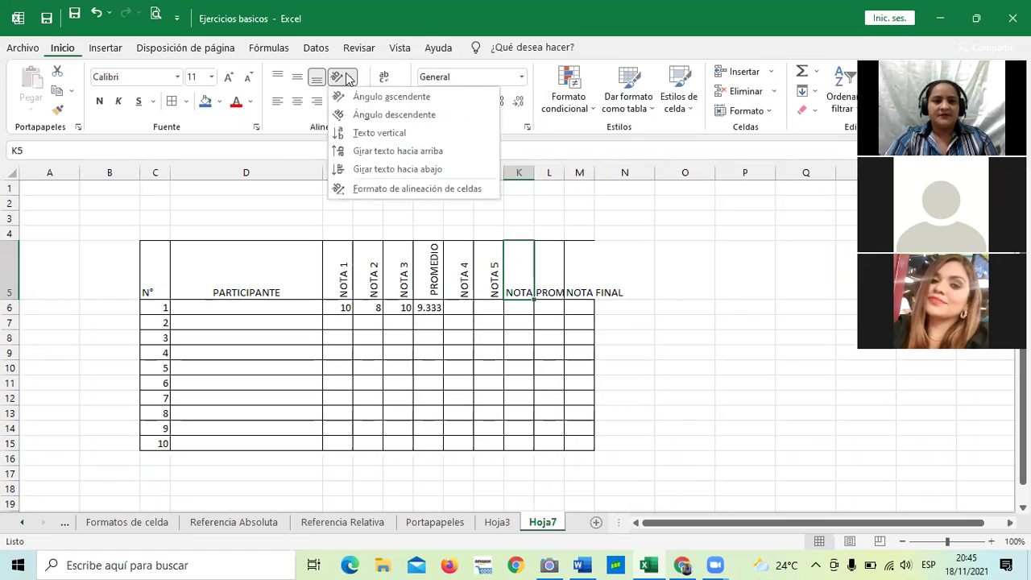
click(372, 154)
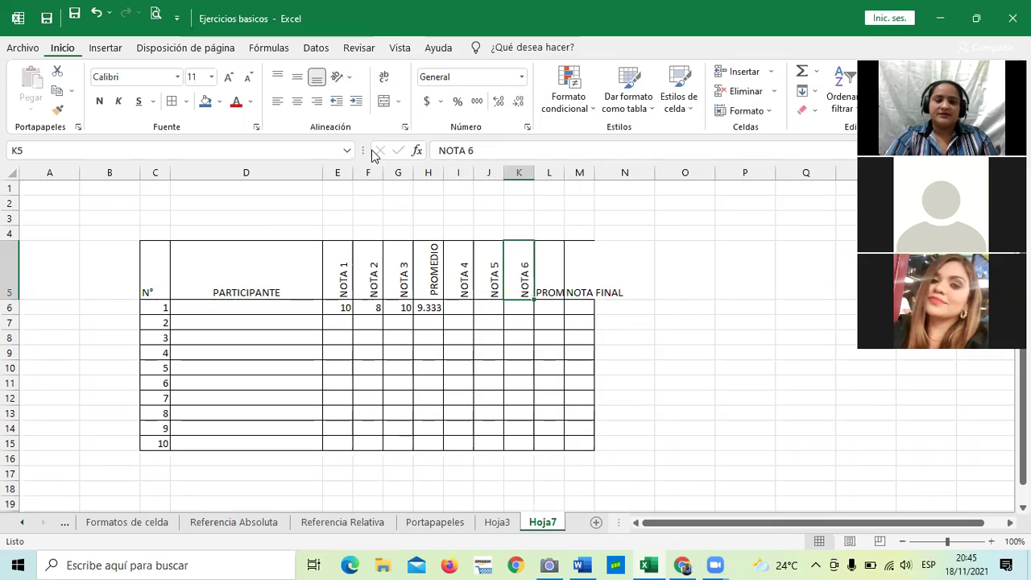
click(551, 266)
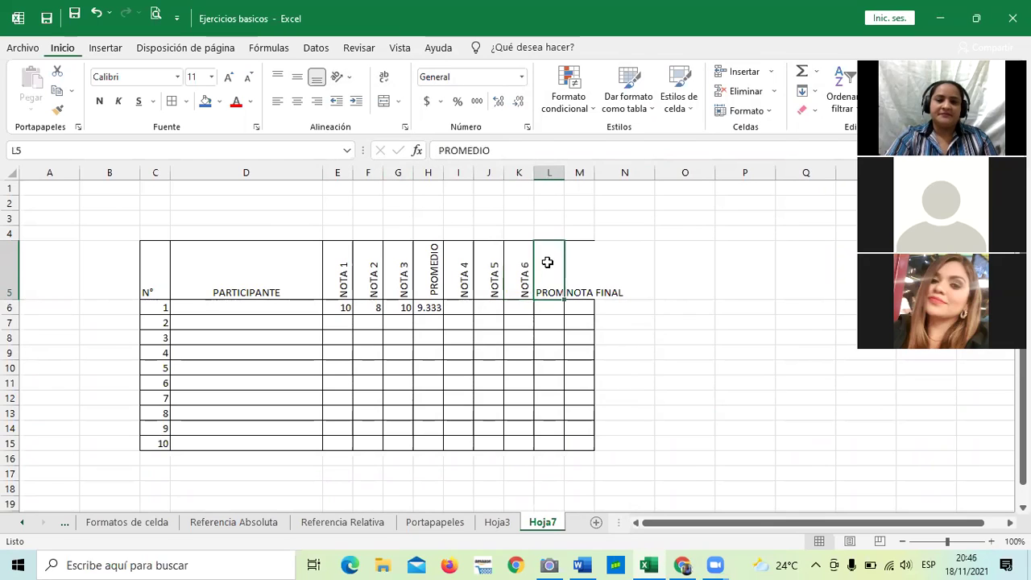
Rotate the PROMEDIO header in L5 and the NOTA FINAL header in M5 upward with Girar texto hacia arriba.
click(340, 77)
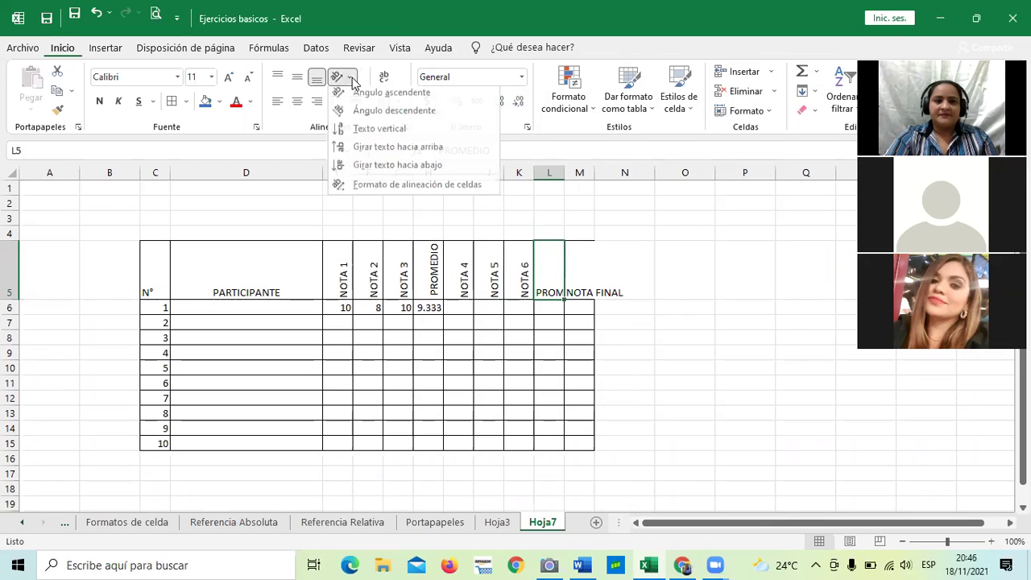
click(368, 154)
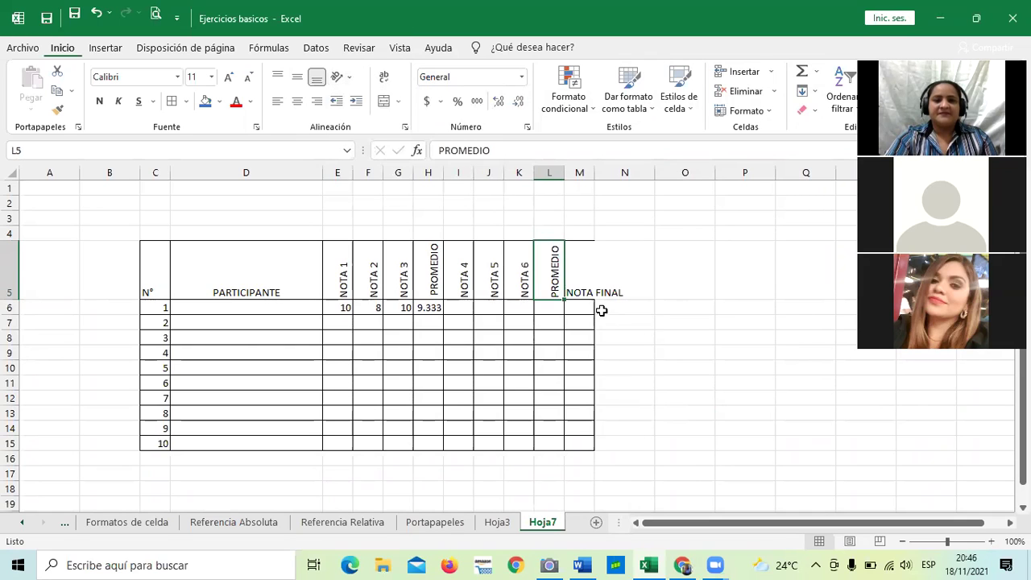
click(583, 275)
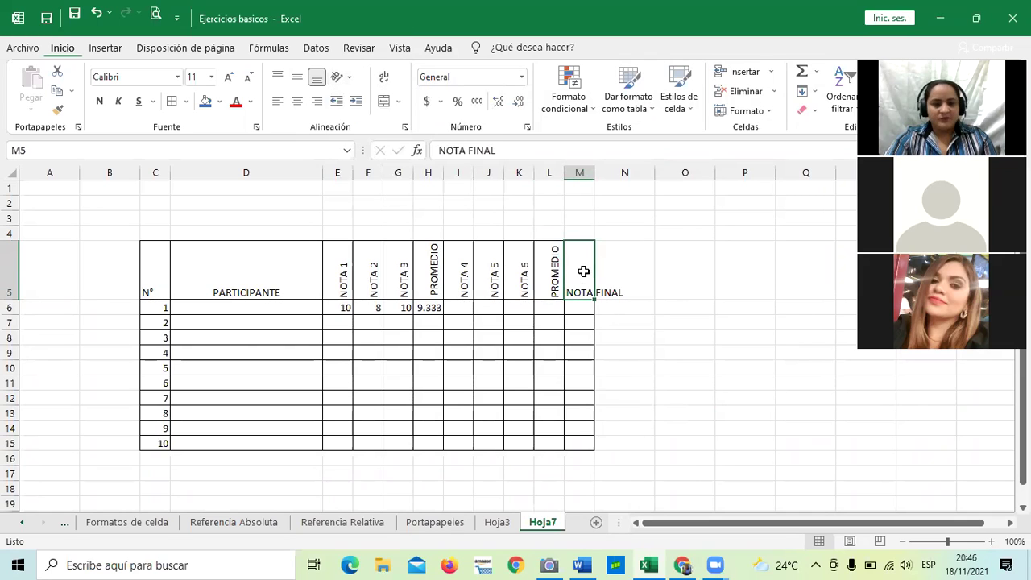
click(352, 81)
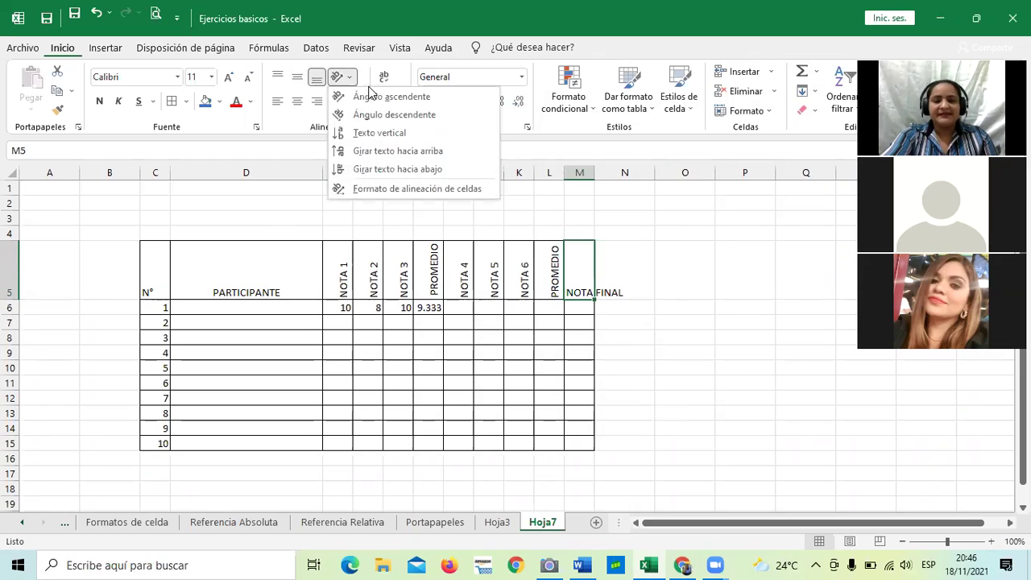
click(415, 151)
click(675, 355)
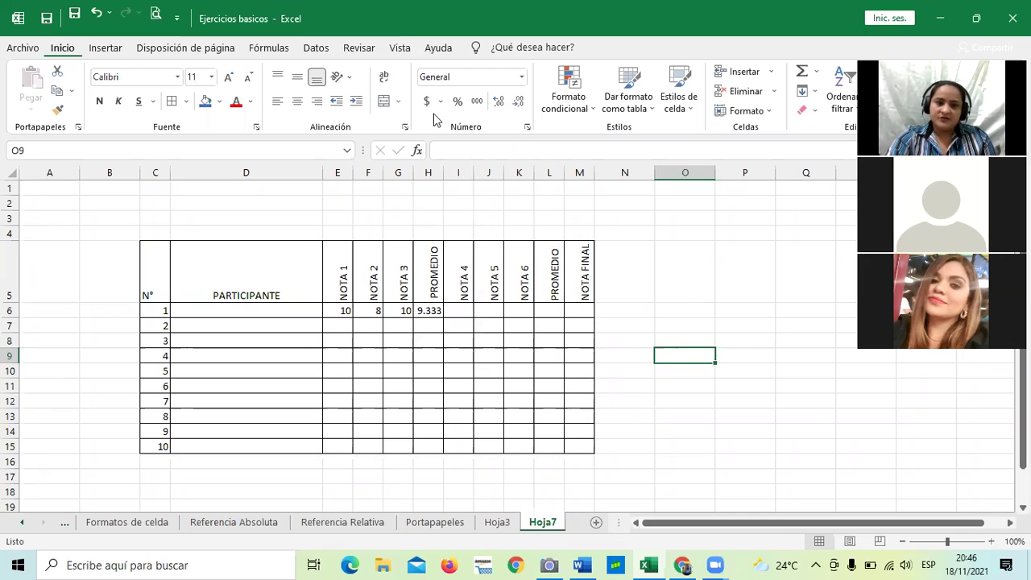
Apply the Girar texto hacia arriba orientation to the empty columns N through R beside the grades table.
click(643, 295)
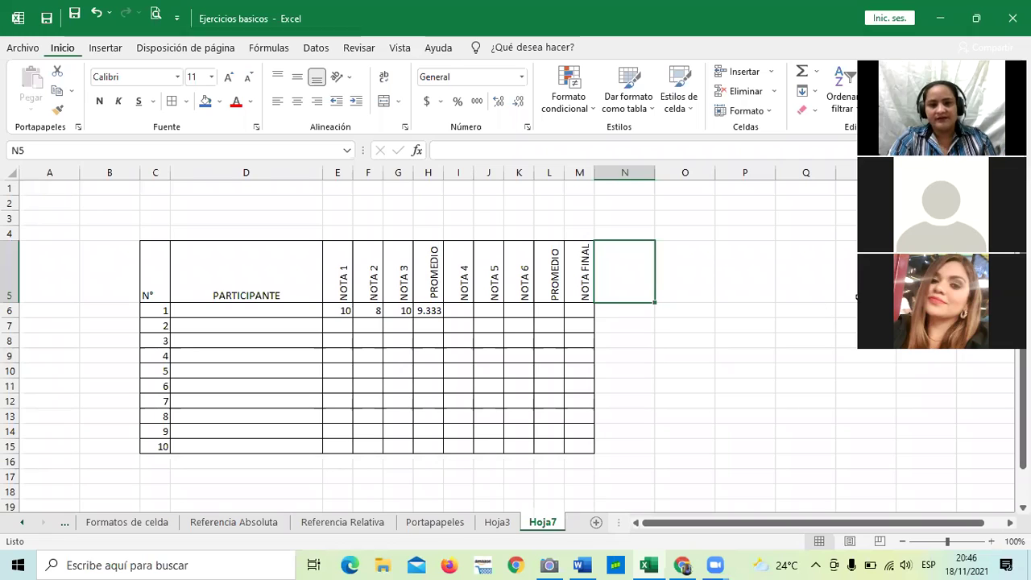
drag(641, 174, 850, 189)
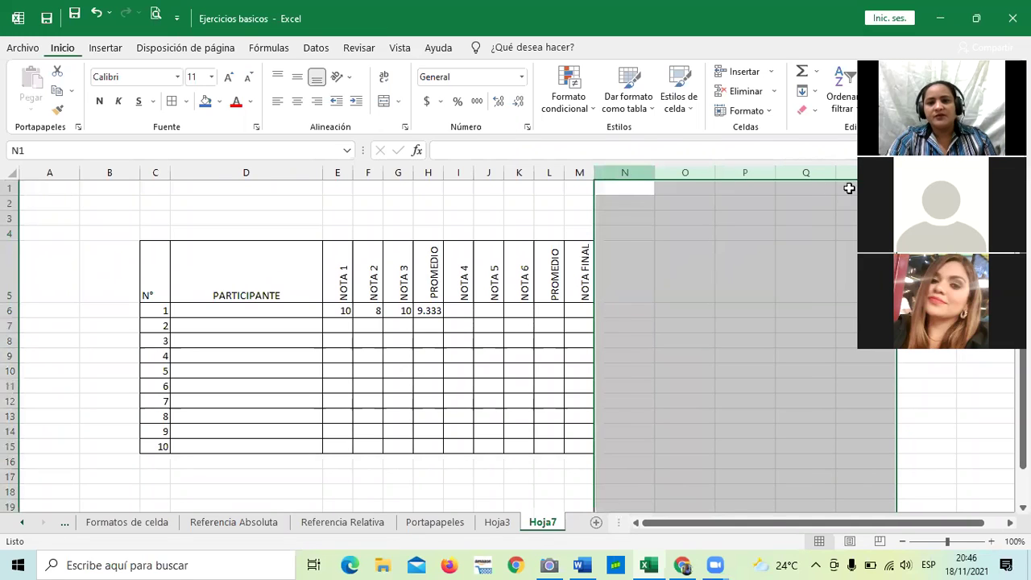
click(346, 79)
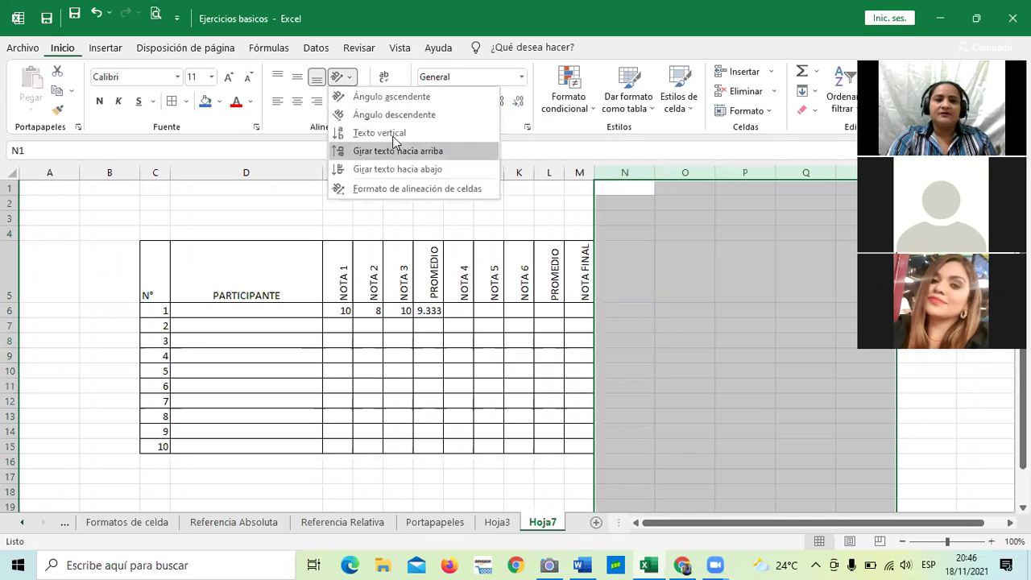
click(427, 151)
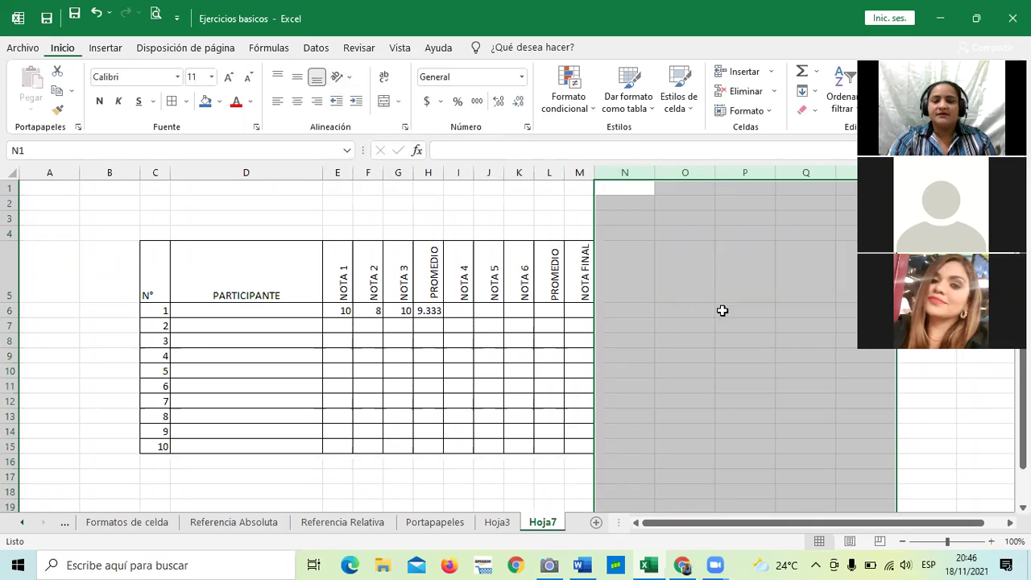
click(626, 268)
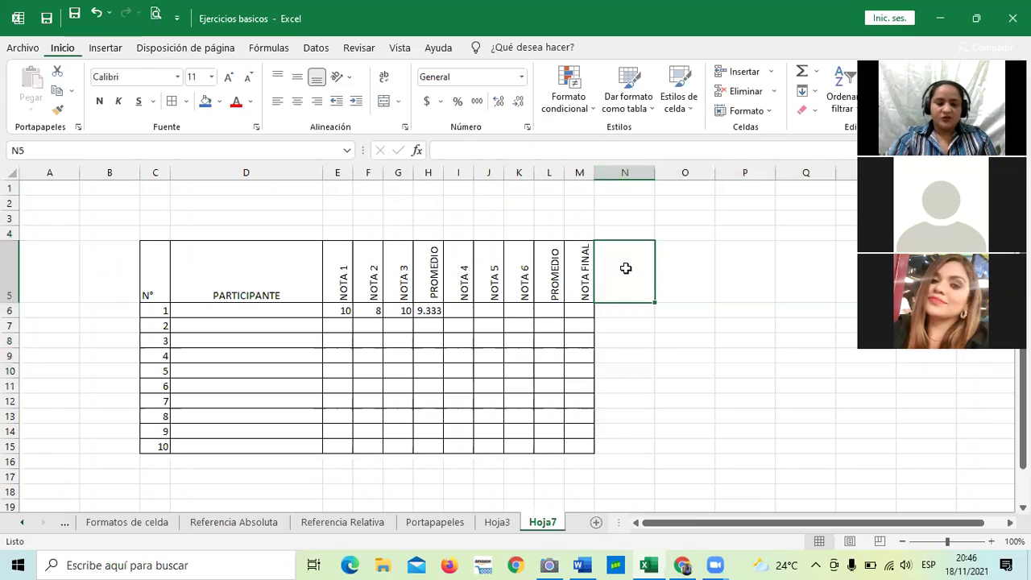
click(720, 412)
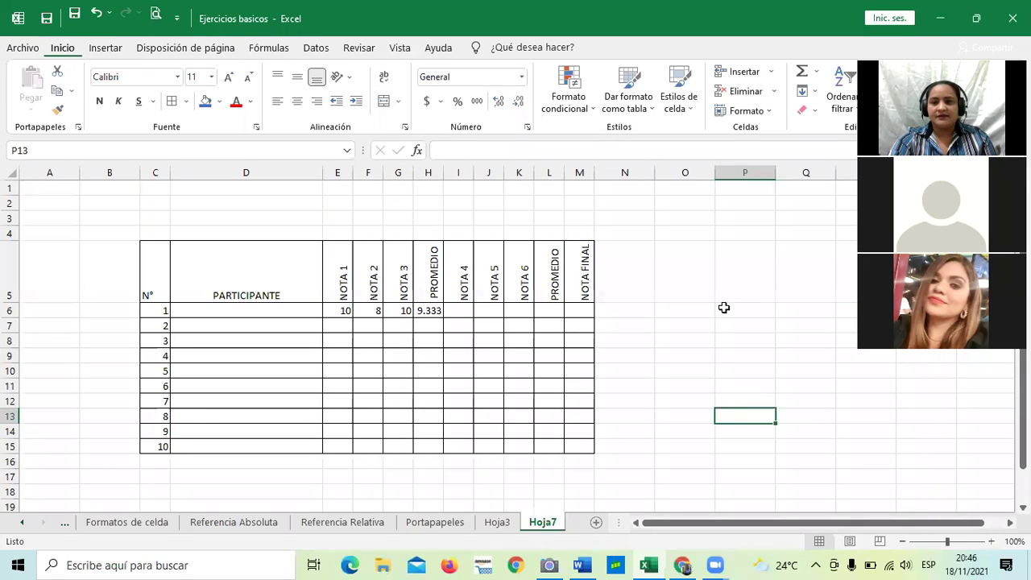
Enter the sample text "hola" in cell N5 to test the upward text rotation.
click(625, 278)
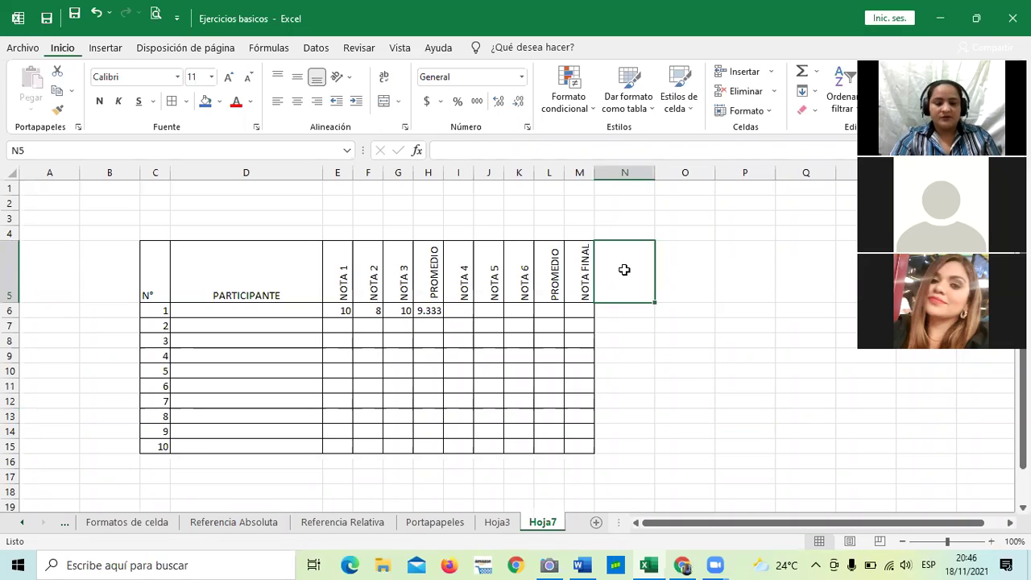
text(hola)
key(Return)
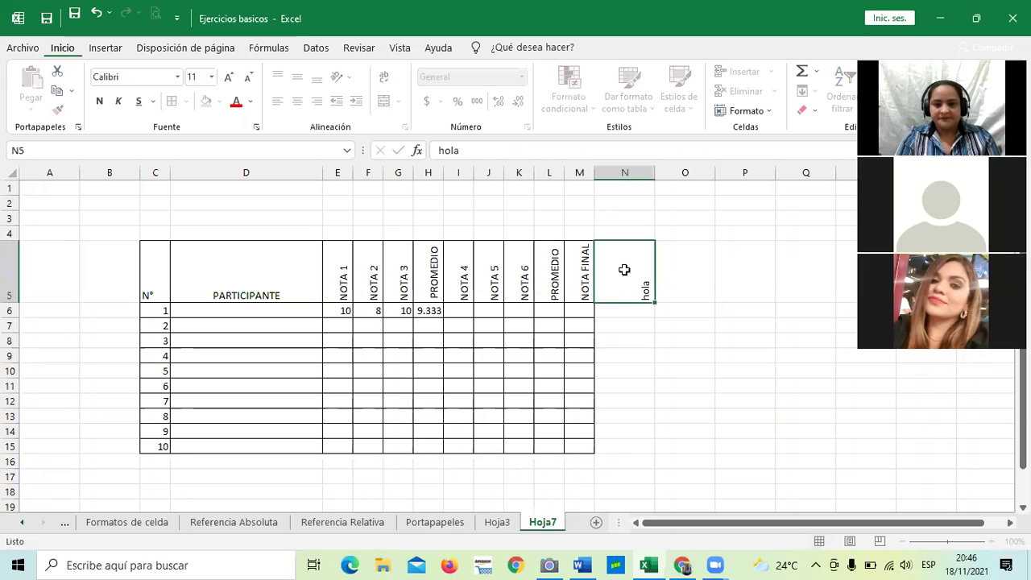
click(688, 280)
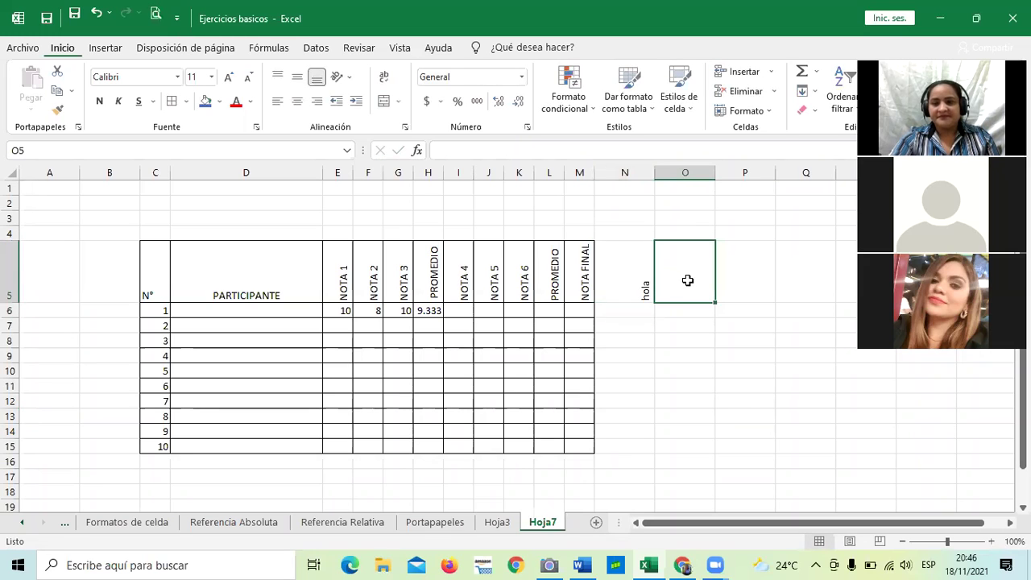
click(733, 352)
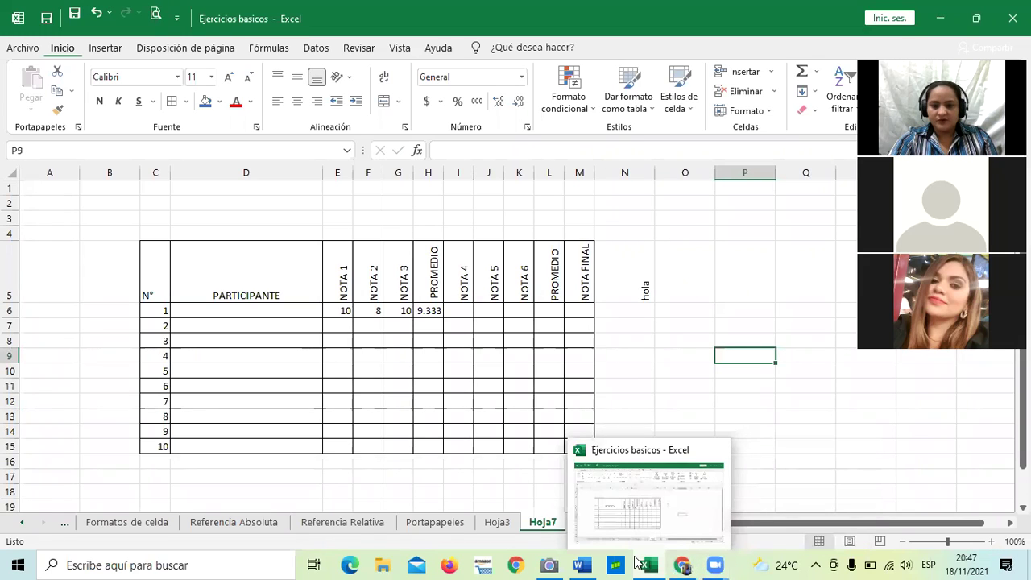
Switch to the course page in Chrome and go from the 1.10 - Portapapeles unit to 1.11 Laboratorio.
mouse_move(682, 564)
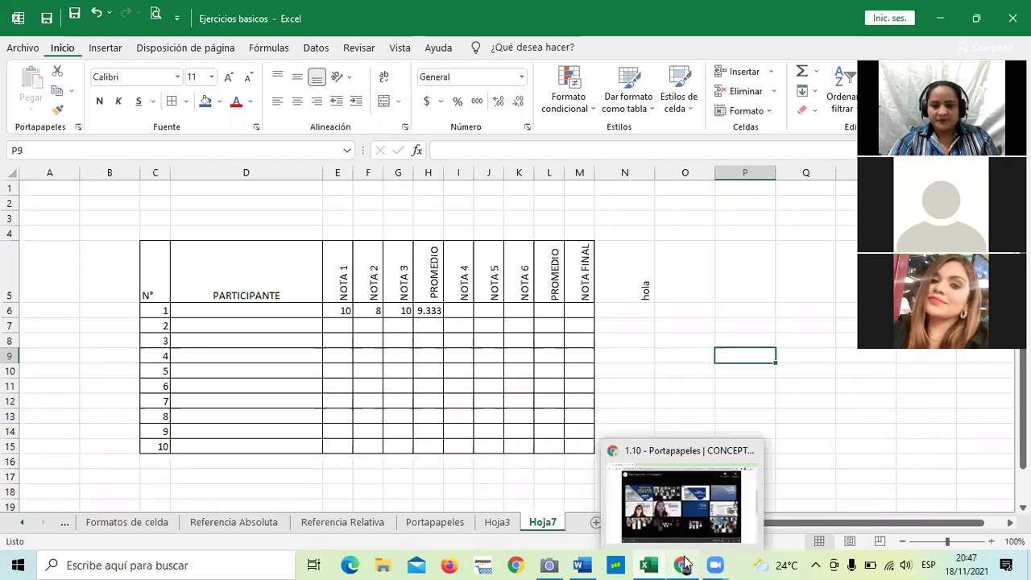
click(671, 518)
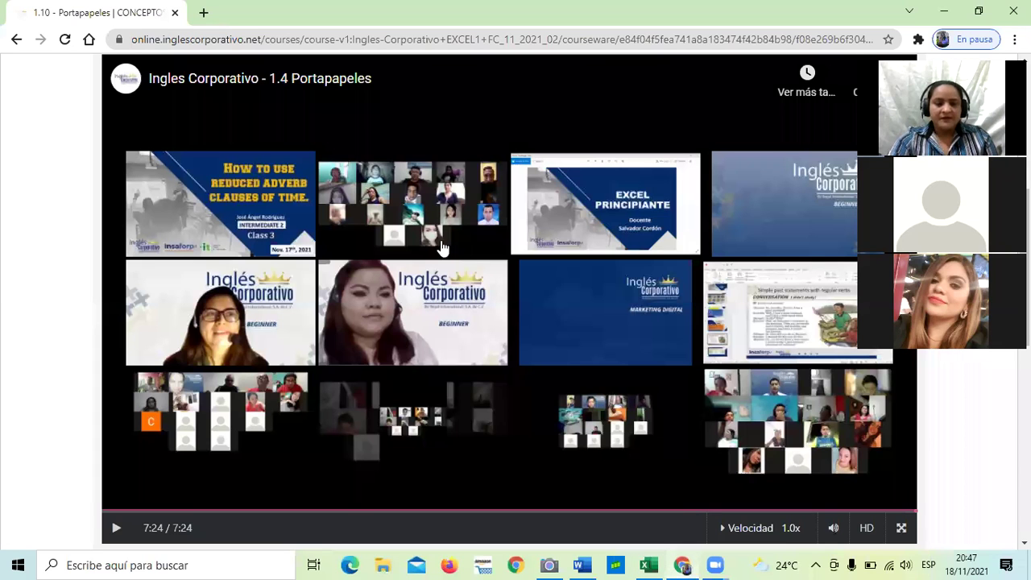
scroll(806, 267, down, 4)
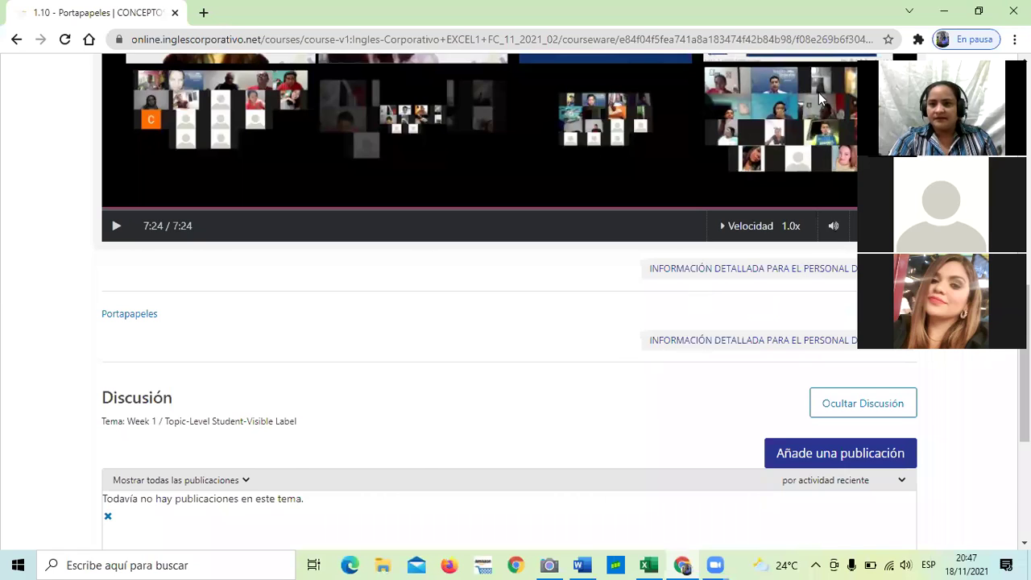
scroll(818, 92, up, 5)
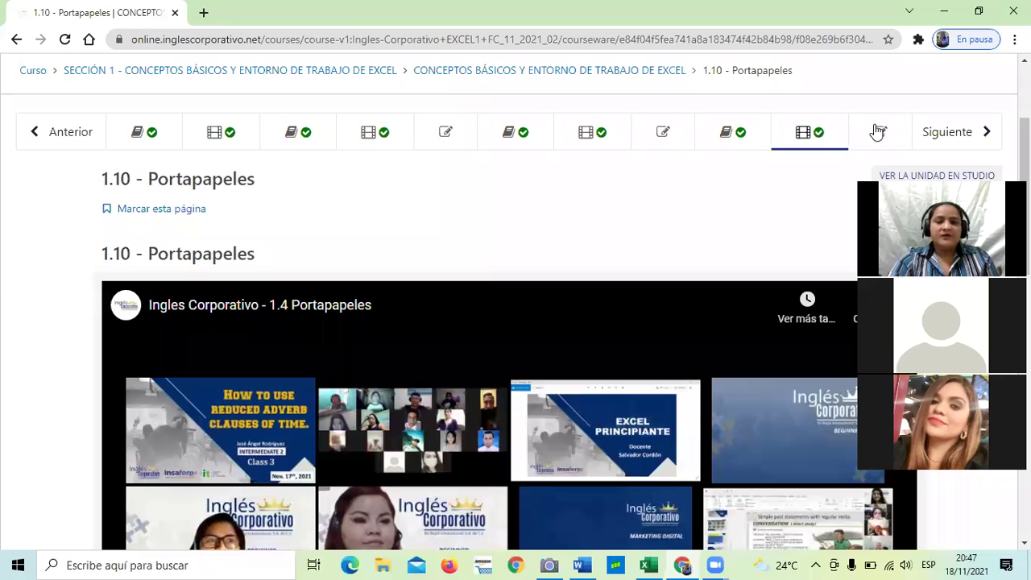
click(967, 132)
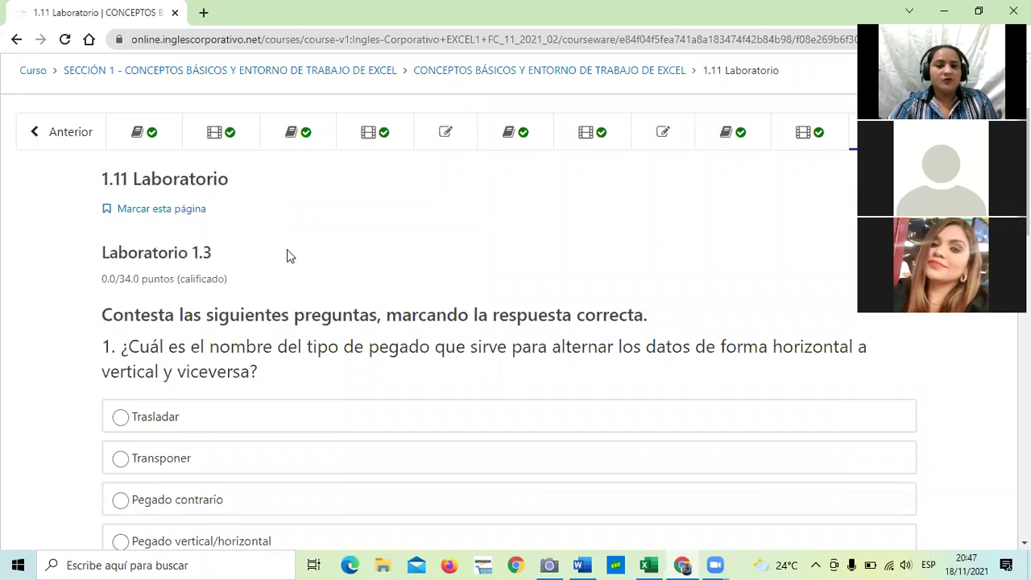
Look through questions 1 to 4 of Laboratorio 1.3 on paste types and return to the start.
scroll(484, 241, down, 6)
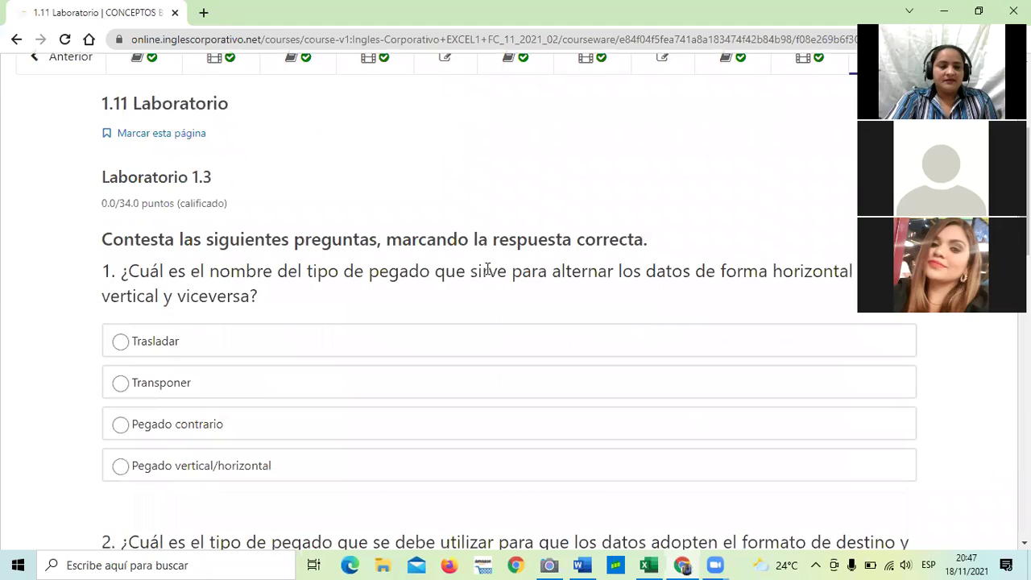
scroll(490, 290, down, 5)
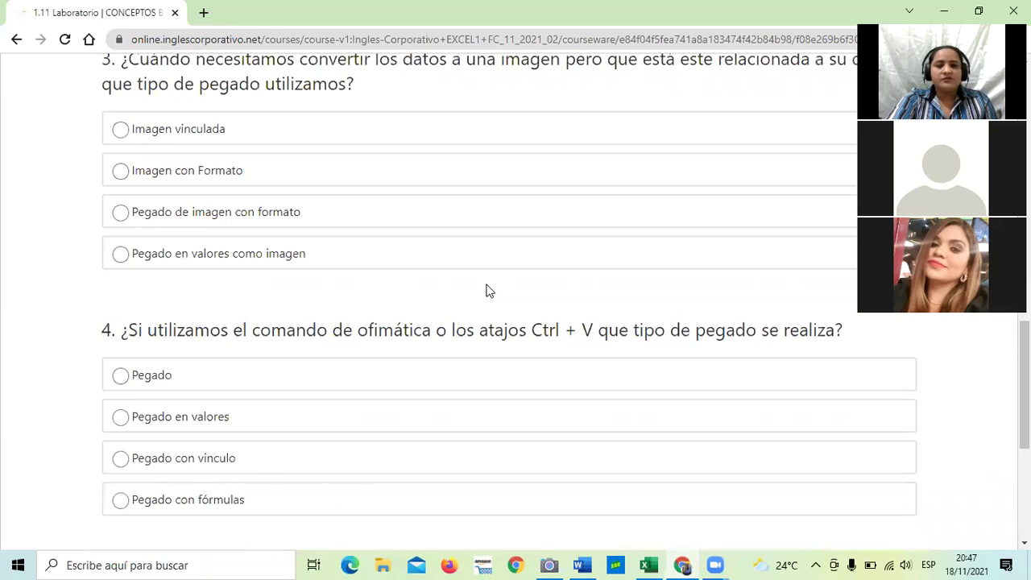
scroll(489, 290, down, 2)
scroll(486, 290, up, 7)
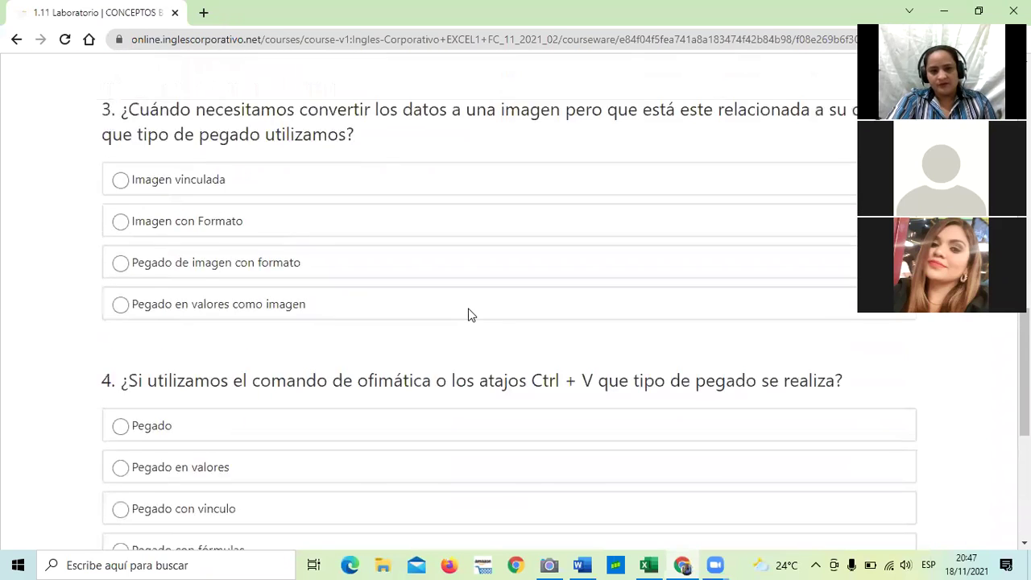
scroll(486, 290, up, 1)
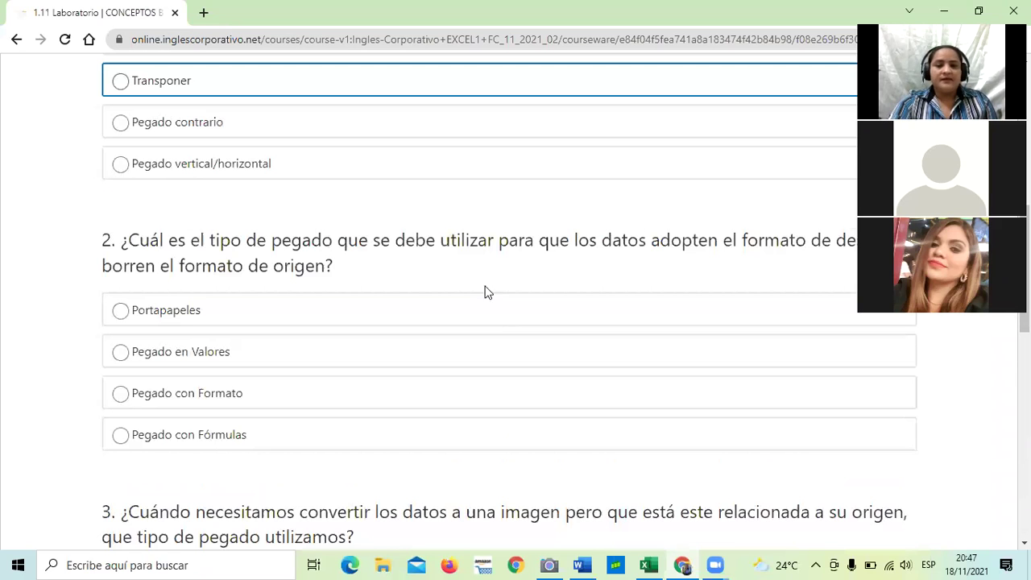
scroll(500, 298, up, 4)
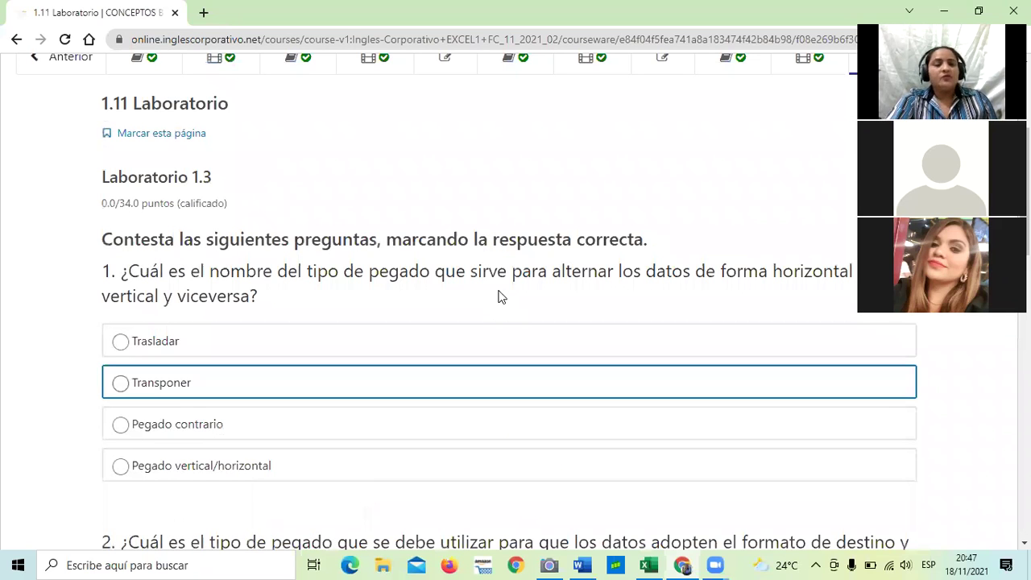
Read Laboratorio 1.3 questions 1 and 2, on switching data between horizontal and vertical and on adopting the destination format, with their answer options.
scroll(501, 296, down, 1)
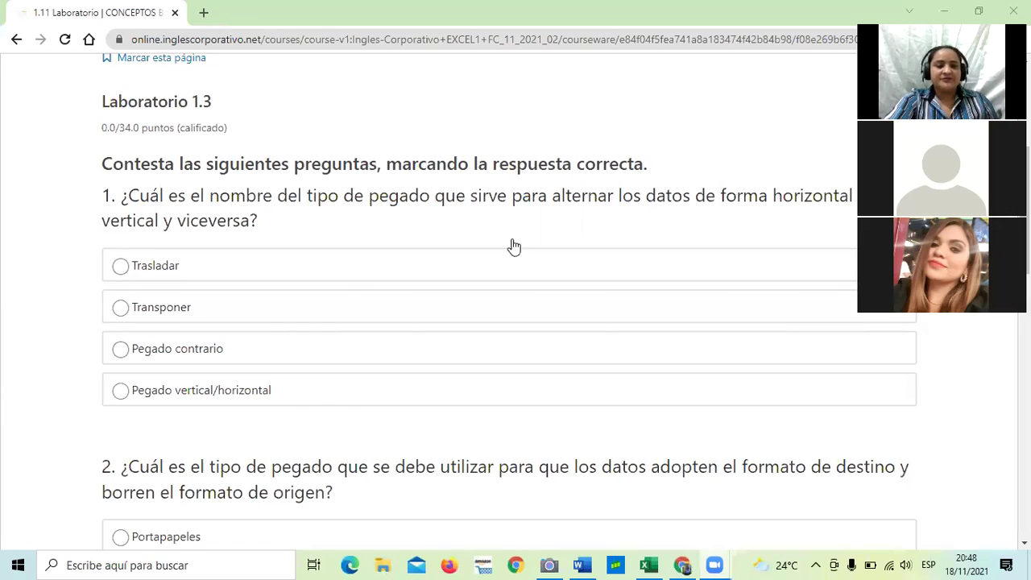
scroll(514, 218, down, 1)
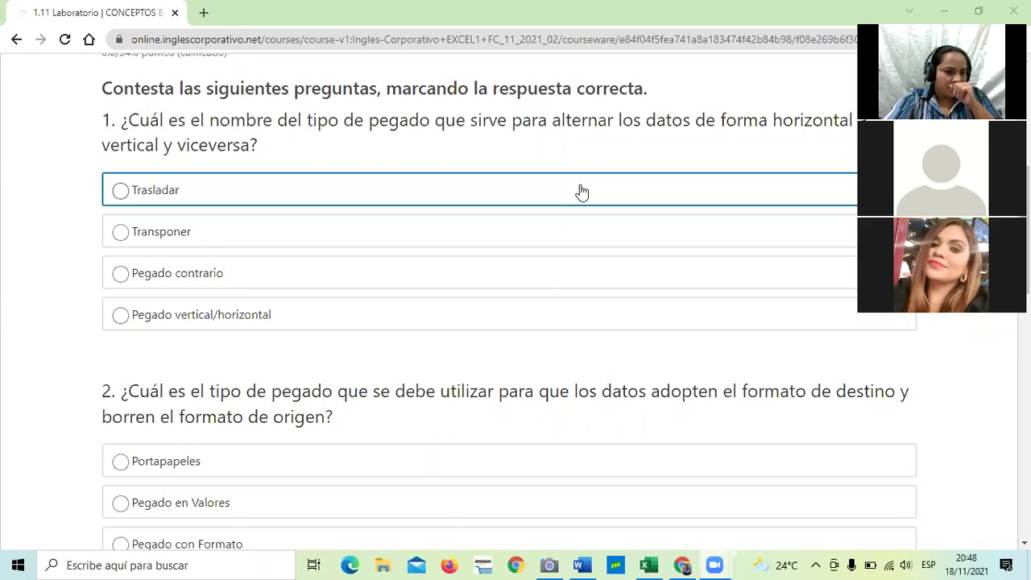
scroll(589, 221, down, 1)
scroll(597, 232, up, 1)
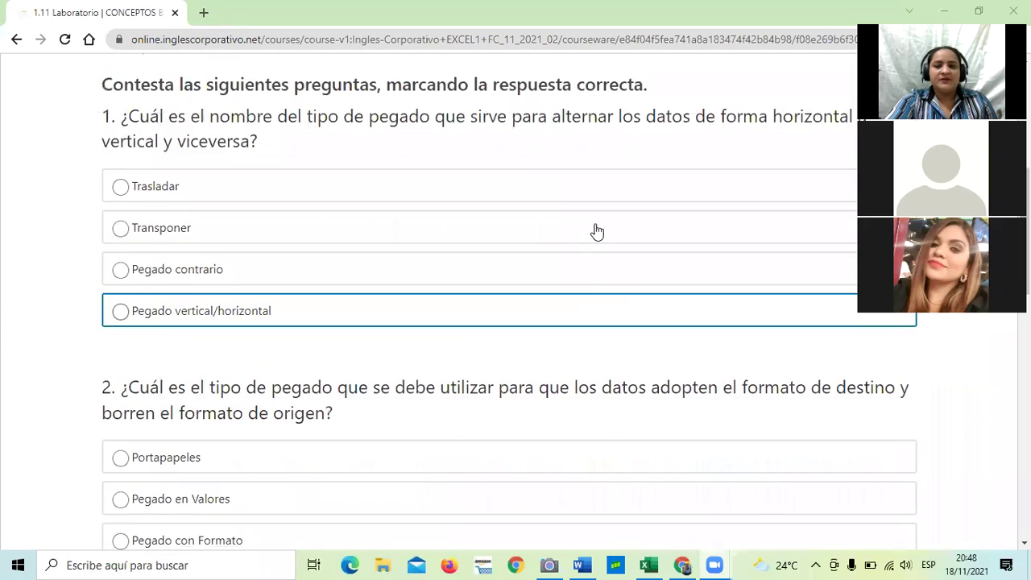
scroll(597, 232, up, 2)
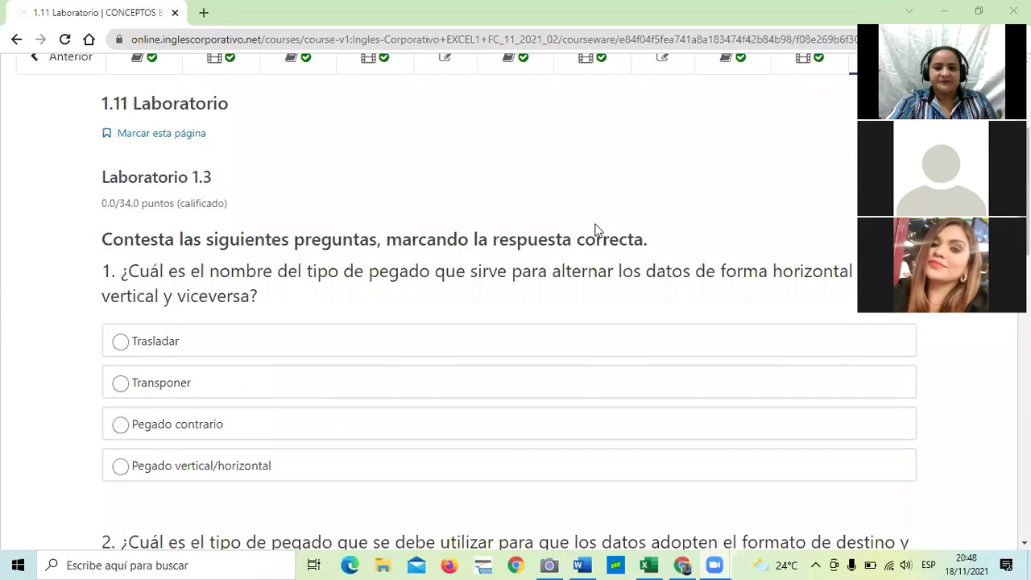
scroll(597, 230, down, 1)
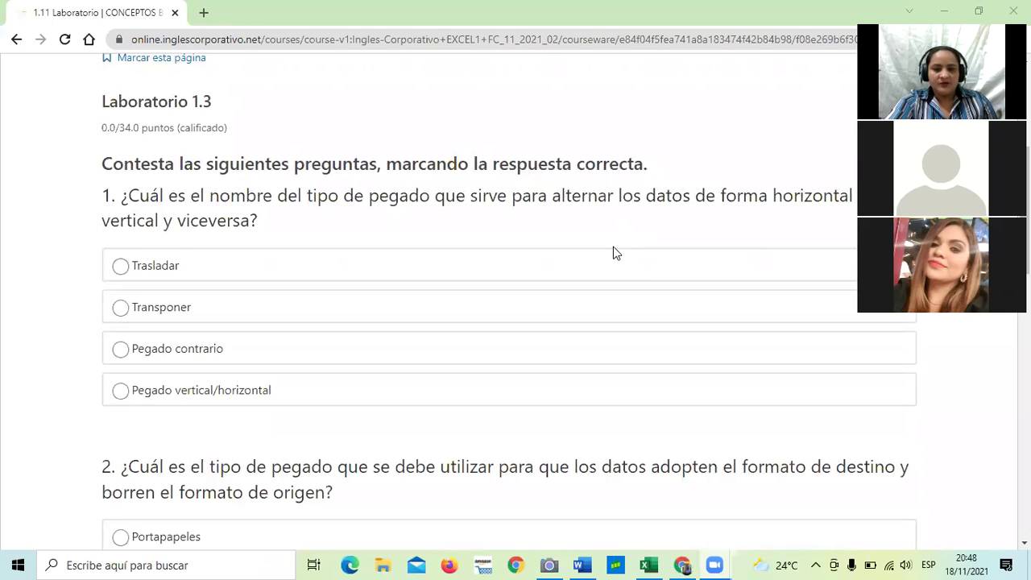
scroll(610, 245, down, 1)
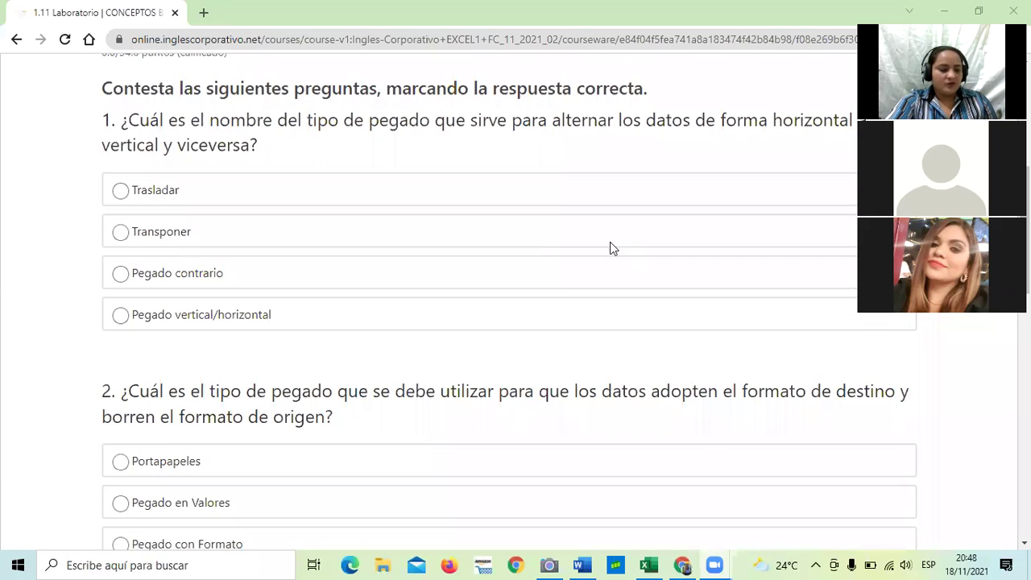
scroll(610, 242, down, 1)
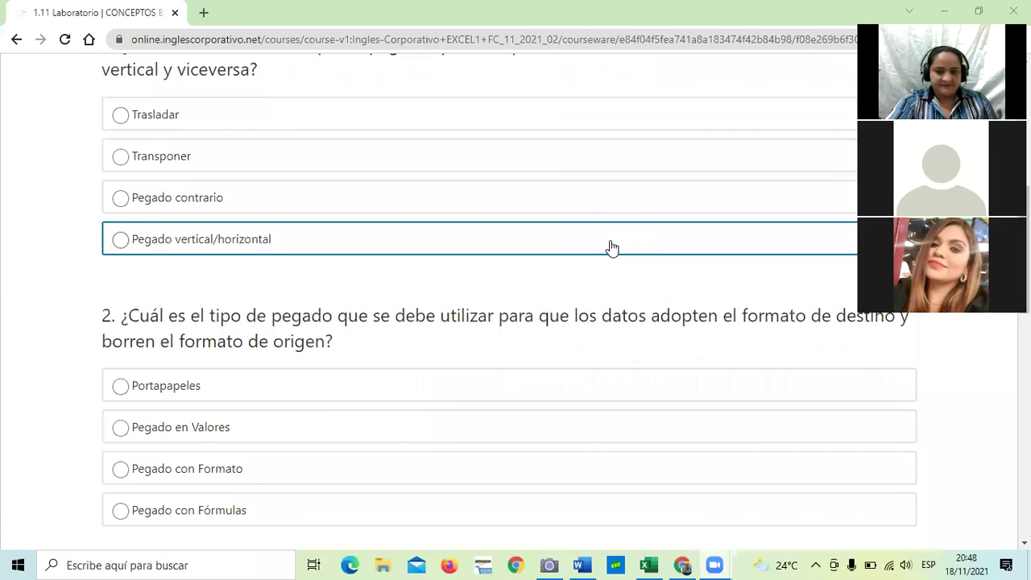
scroll(612, 248, up, 1)
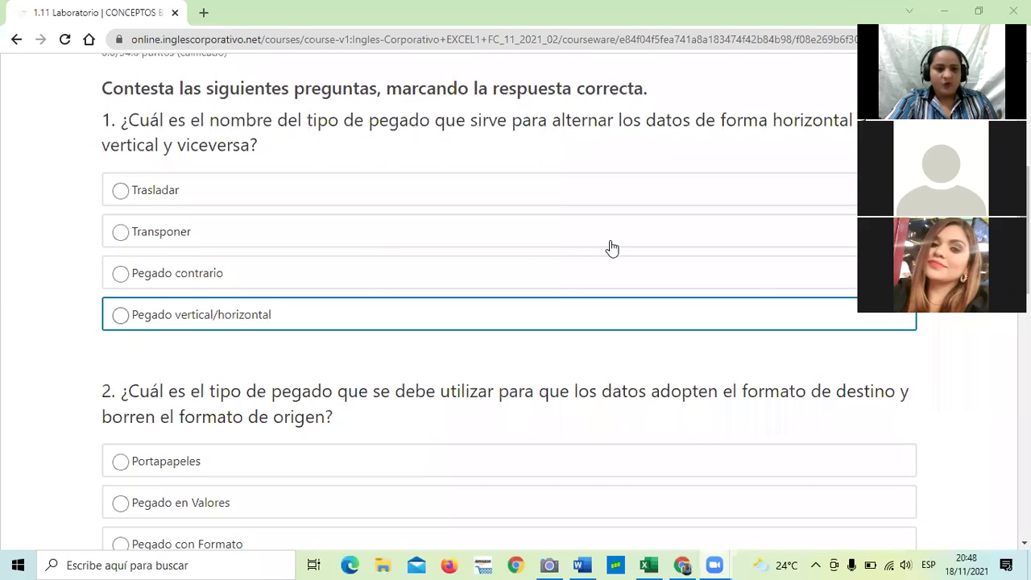
scroll(612, 248, up, 1)
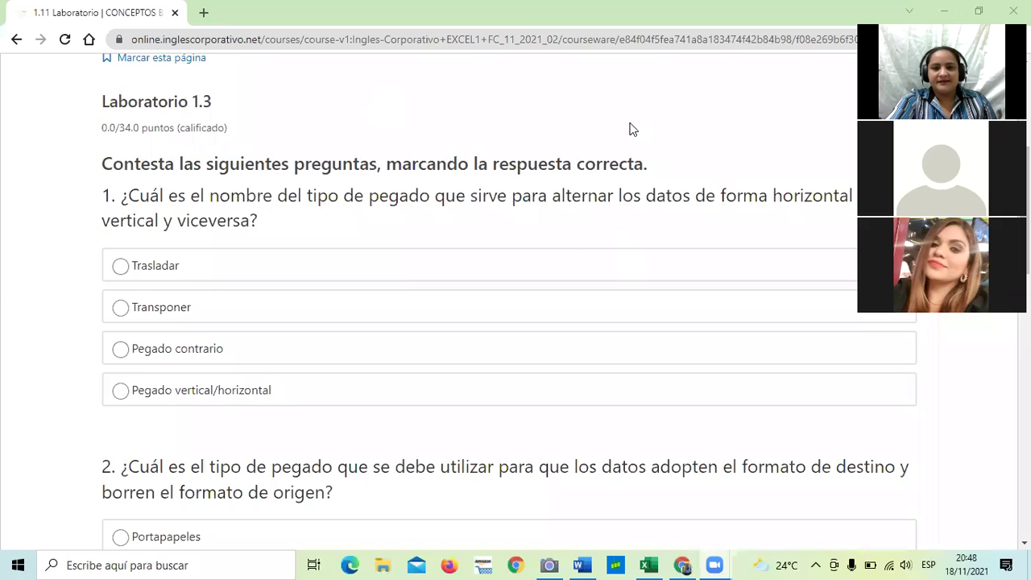
scroll(635, 223, down, 2)
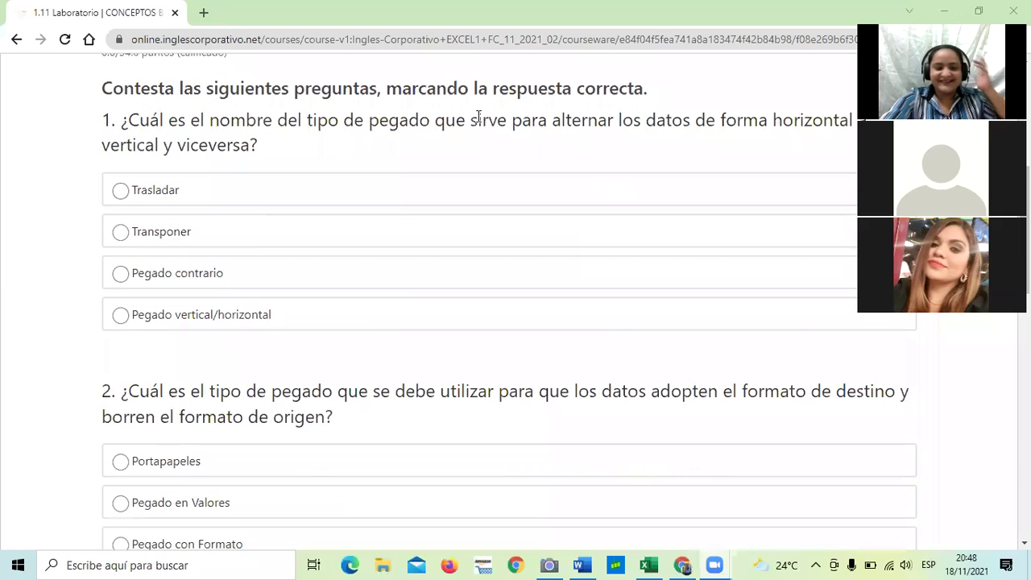
Read Laboratorio 1.3 questions 2 to 4, on adopting the destination format, pasting as a linked image and the Ctrl + V paste type.
scroll(475, 145, down, 6)
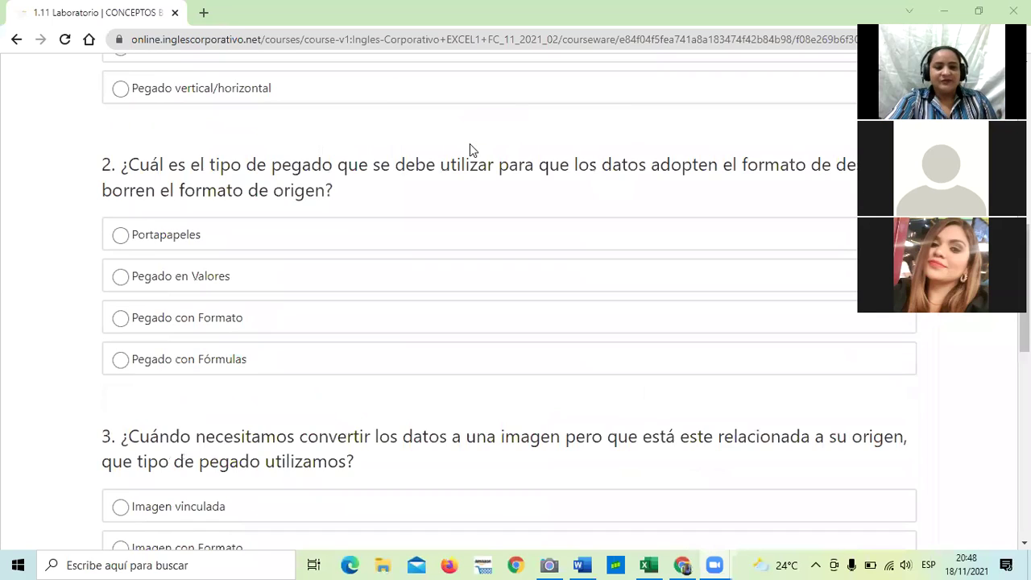
scroll(470, 144, down, 2)
scroll(470, 144, up, 4)
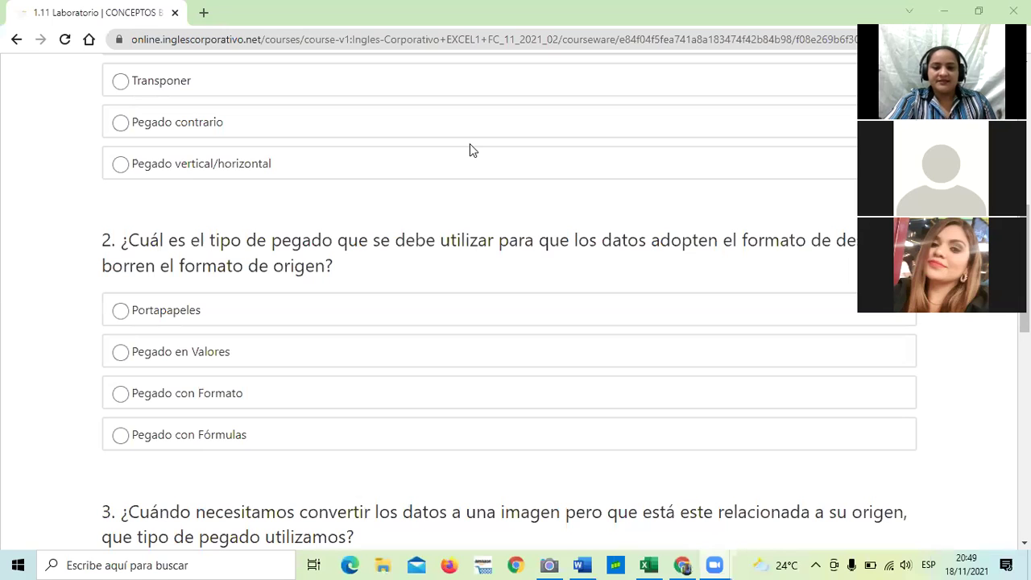
scroll(469, 150, down, 1)
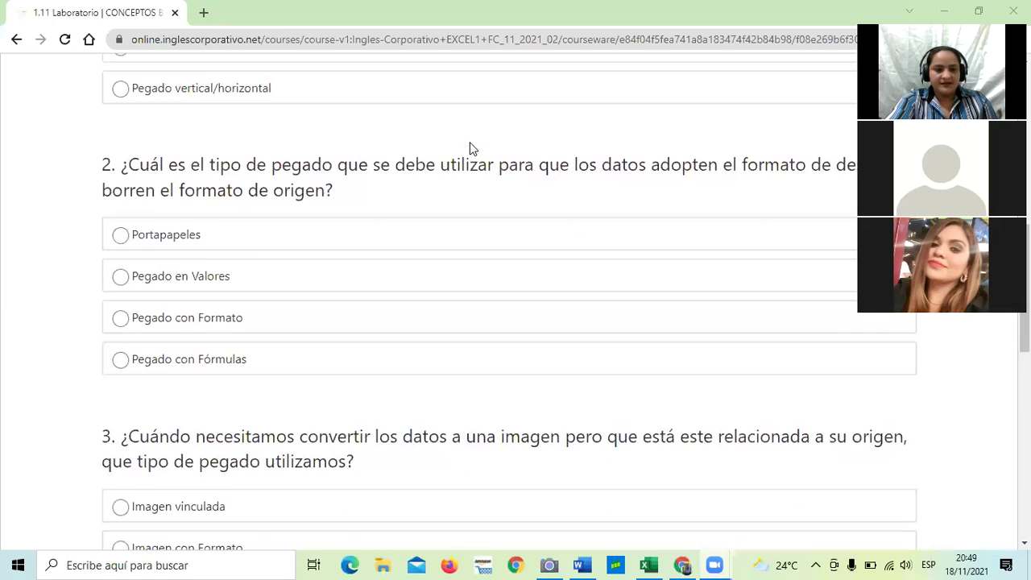
scroll(467, 149, down, 1)
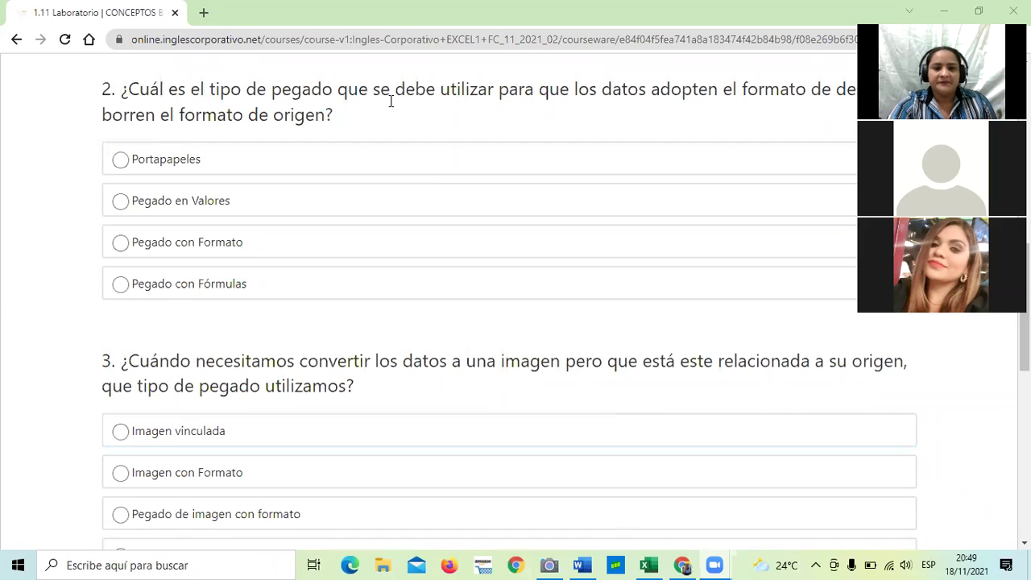
scroll(408, 346, down, 2)
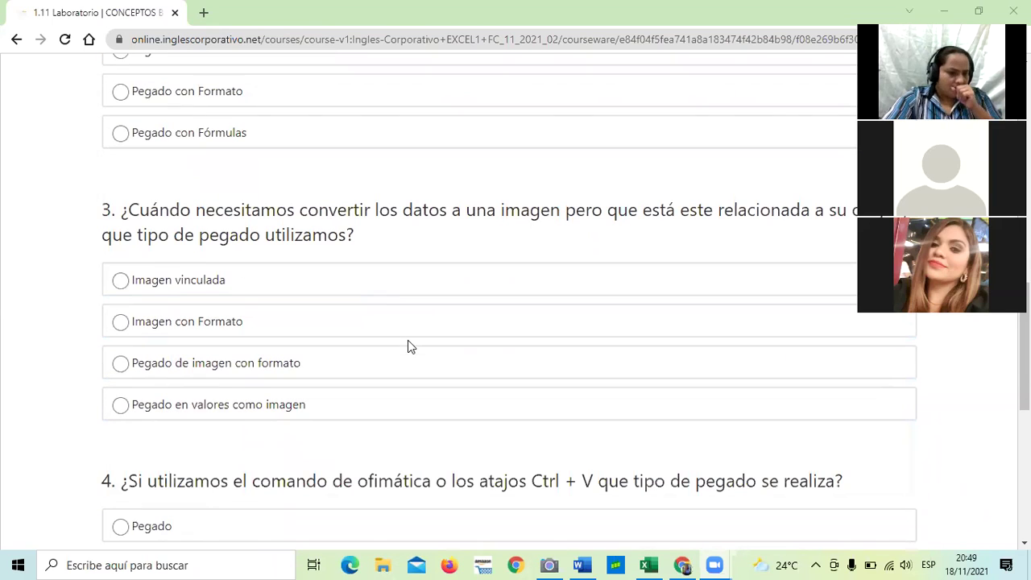
scroll(417, 343, down, 1)
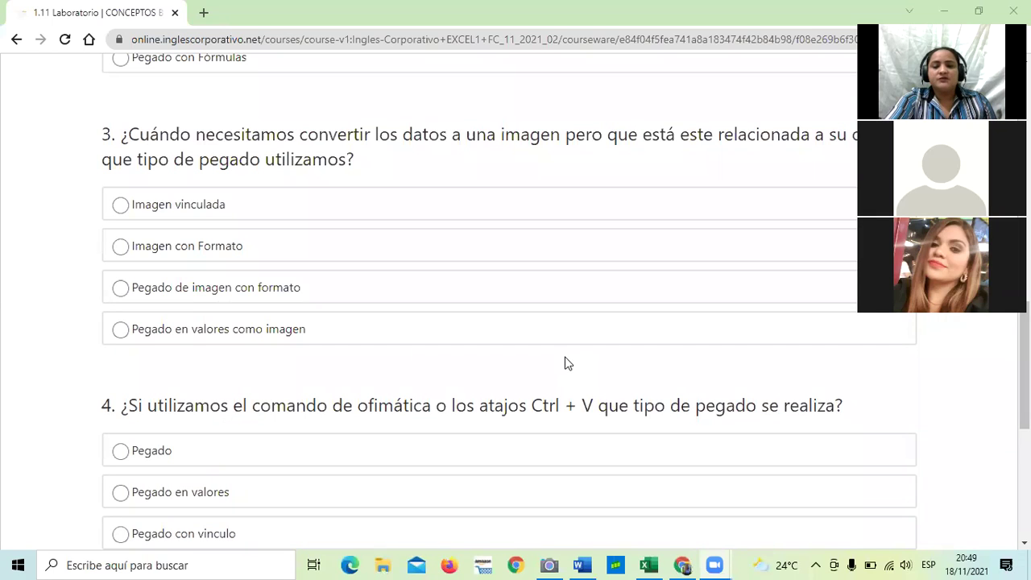
scroll(565, 364, down, 1)
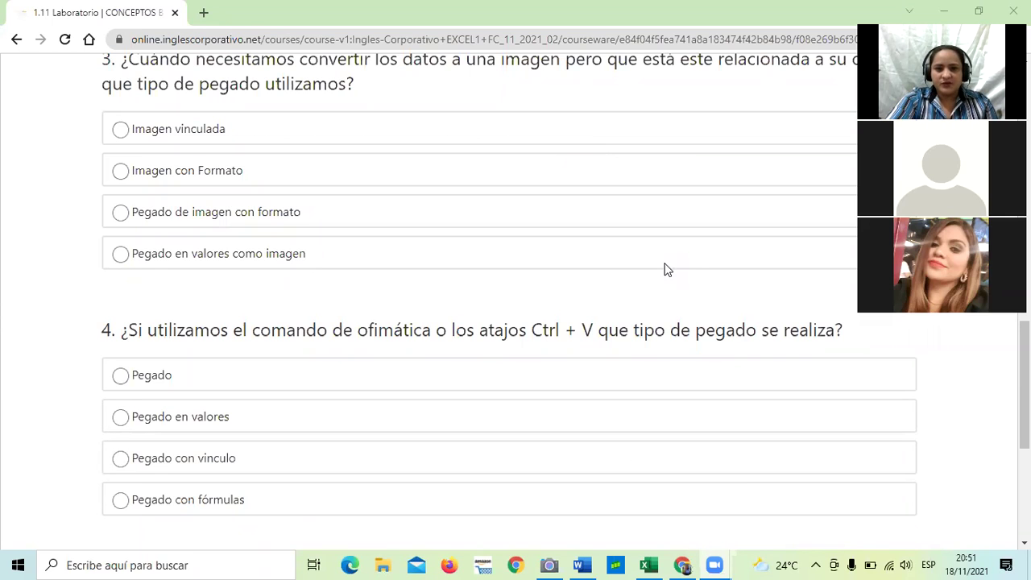
Switch to Hoja7 in Excel and show the cell context menu for cells O11 and O2, dismissing it without choosing a command.
click(940, 12)
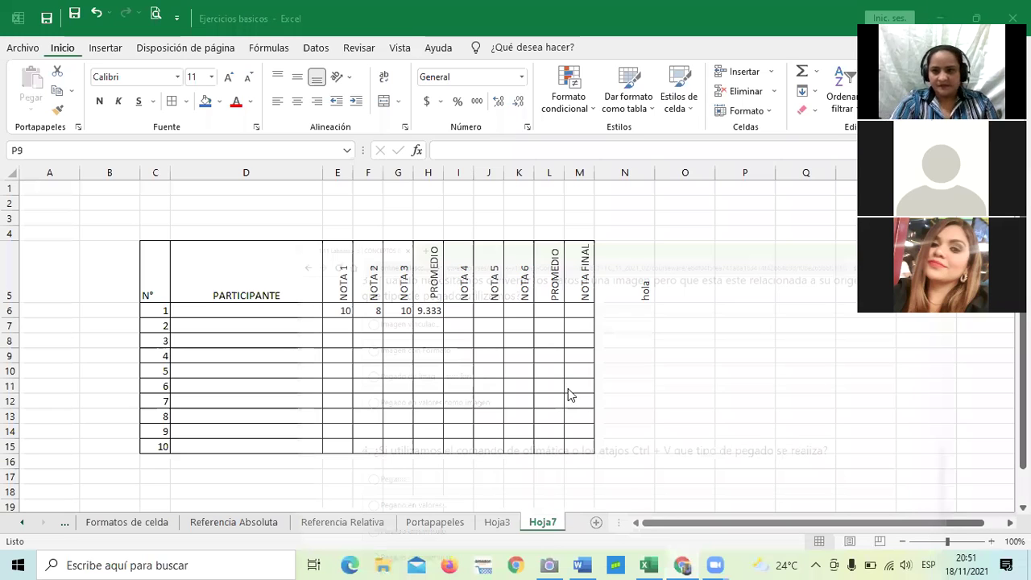
click(675, 388)
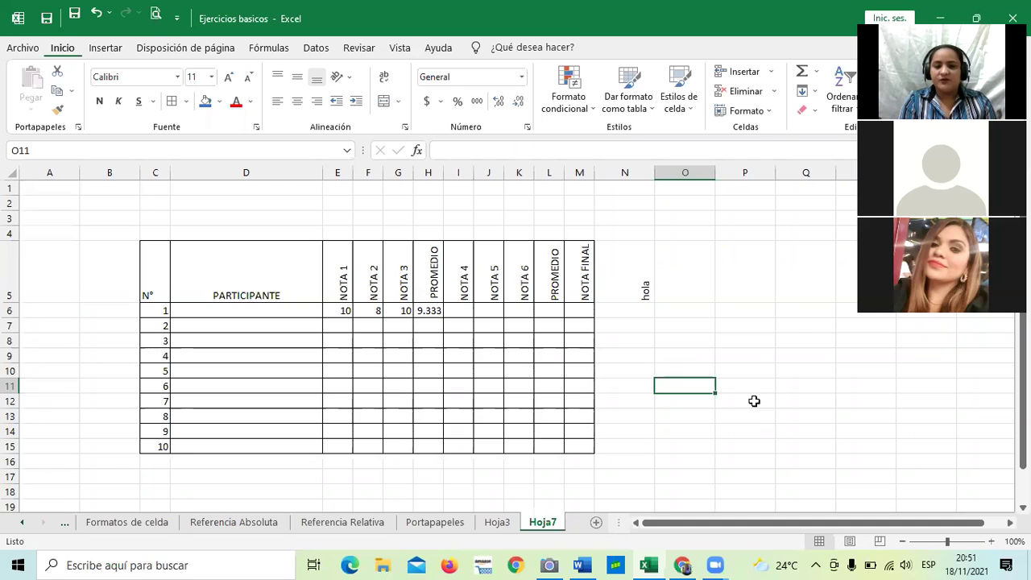
right_click(754, 401)
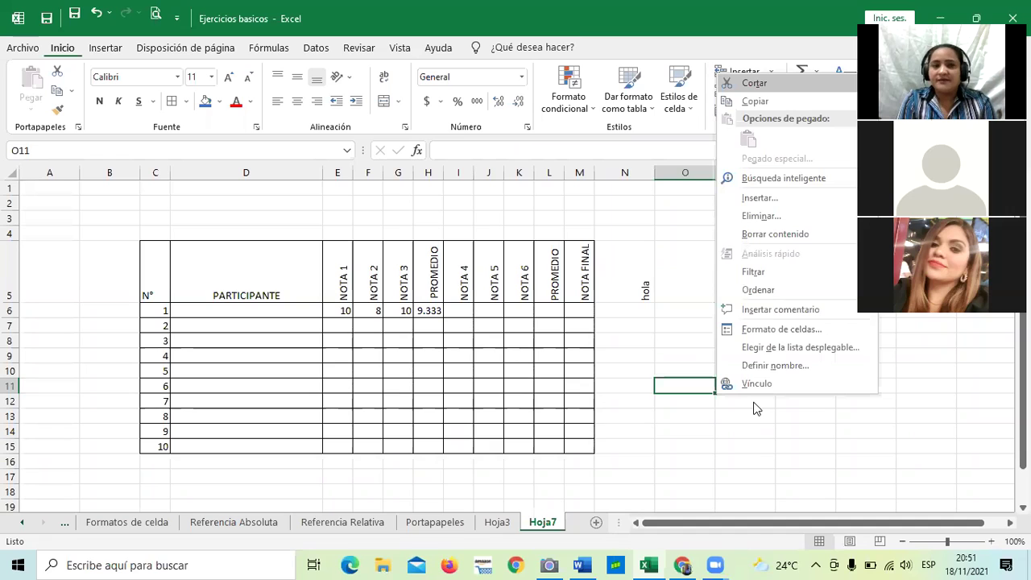
click(689, 429)
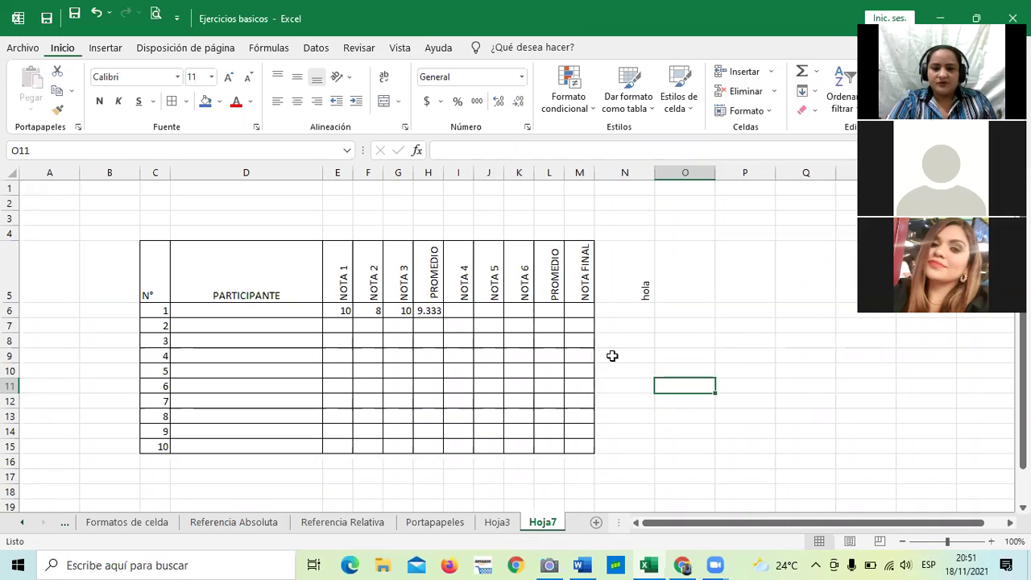
click(710, 200)
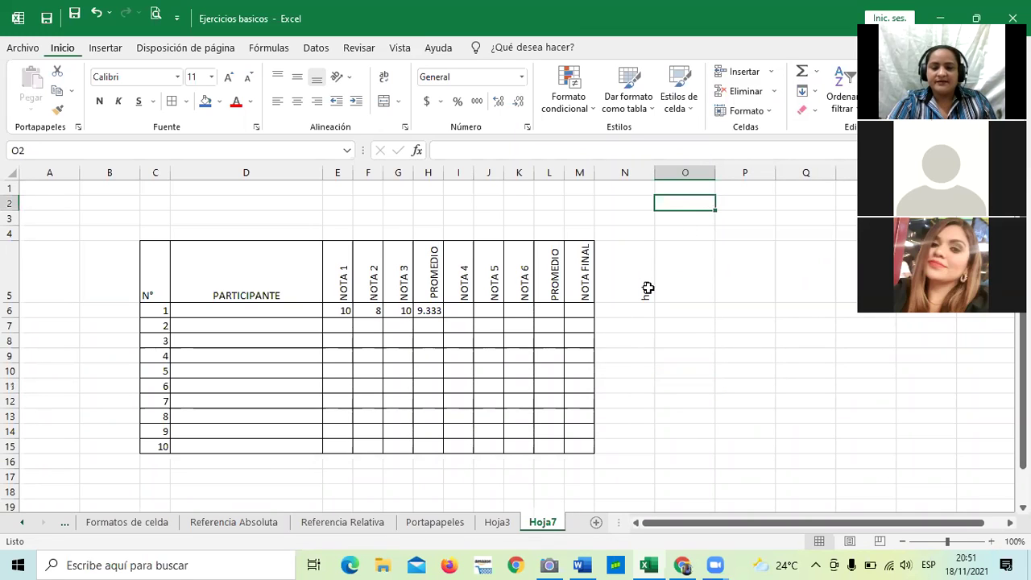
key(shift+F10)
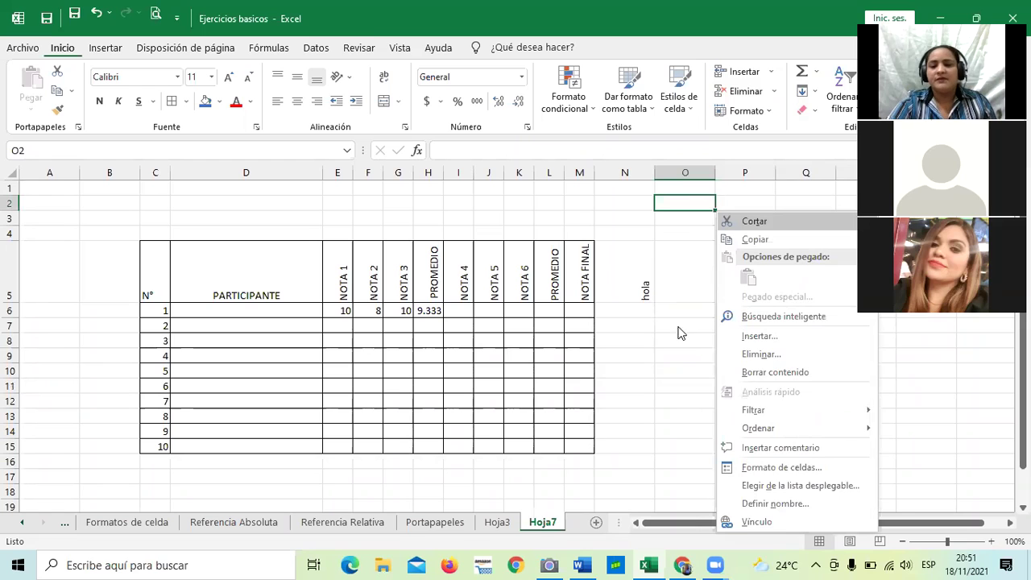
key(Escape)
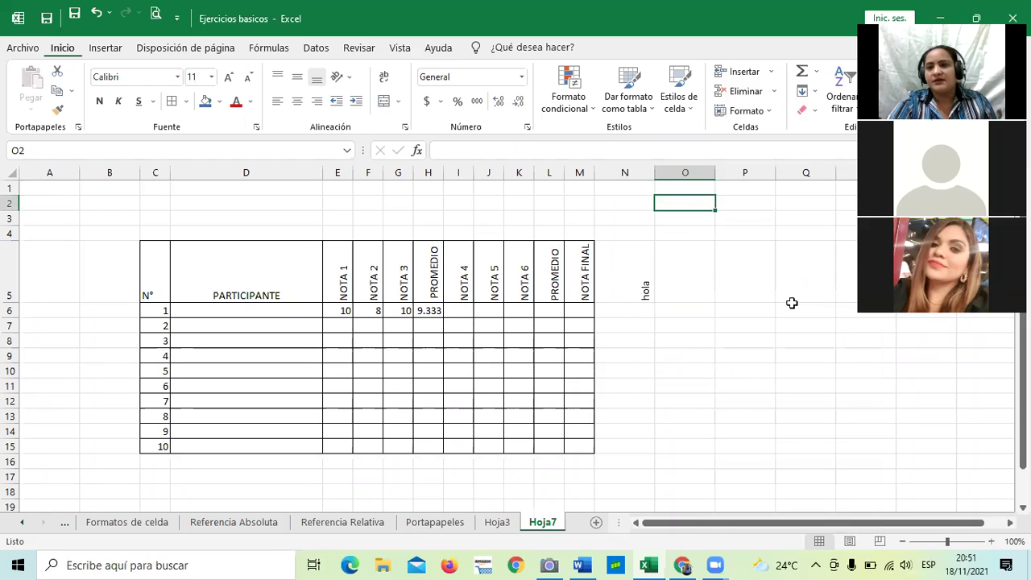
Minimize Excel and show the Windows desktop's context menu, dismissing it without choosing an option.
click(943, 18)
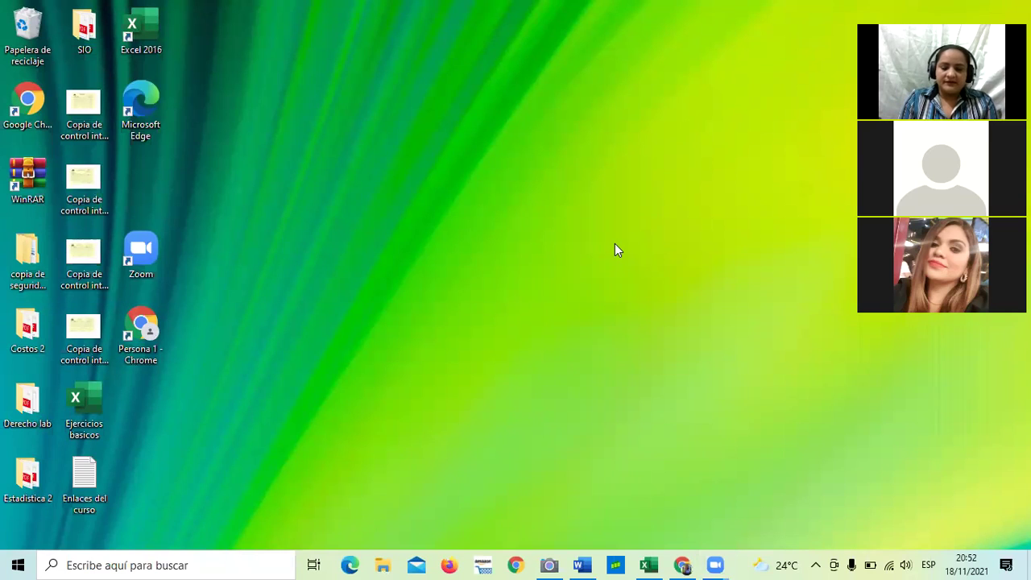
key(shift+F10)
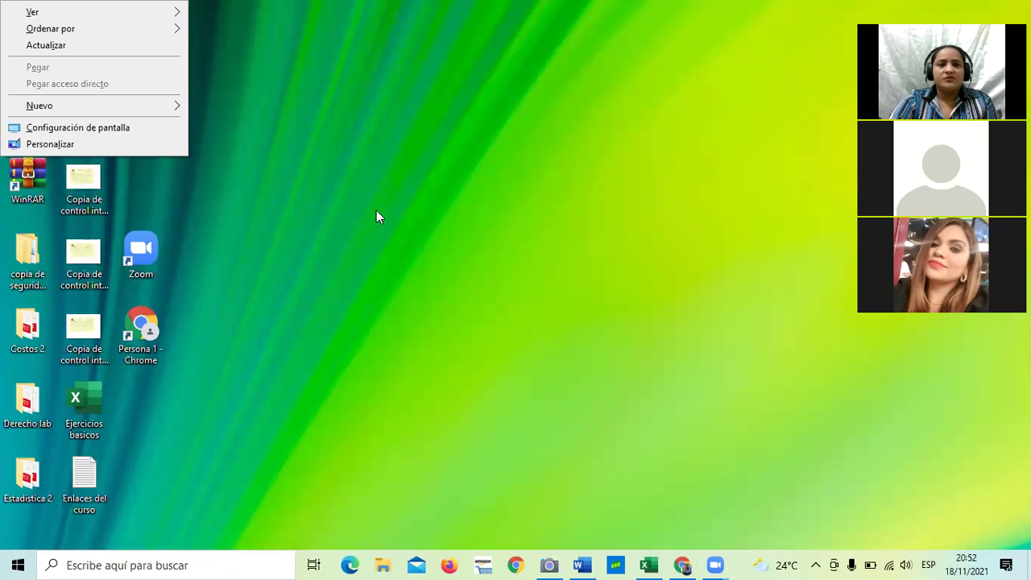
right_click(511, 233)
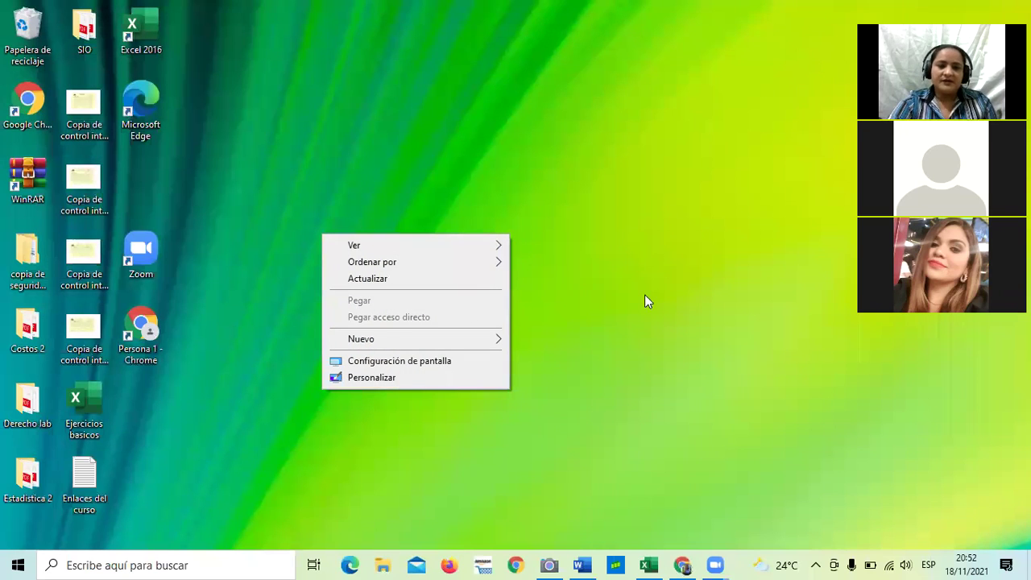
click(689, 532)
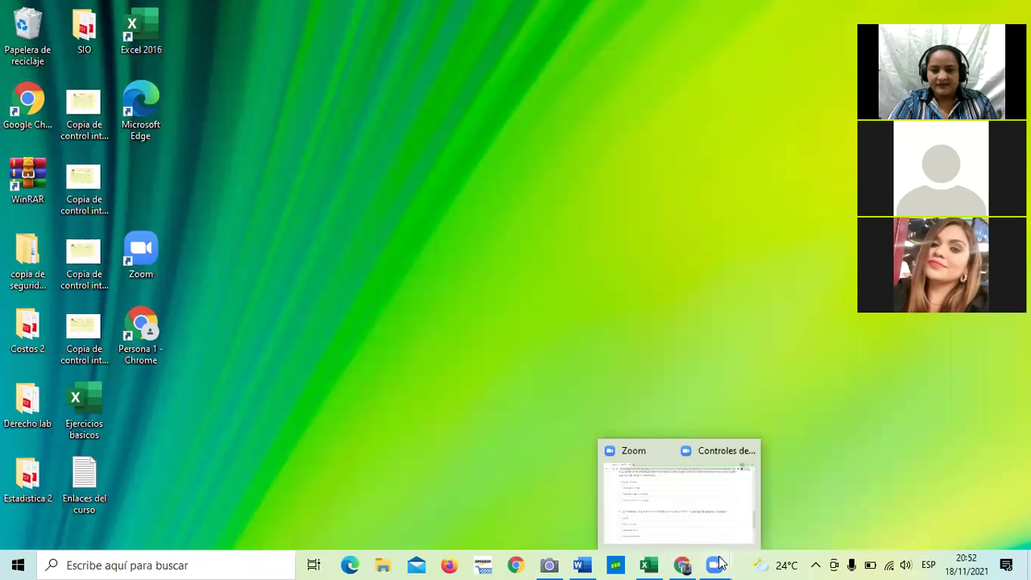
Return to the course page in Chrome, review question 4 of Laboratorio 1.3 and go back to the start of the unit.
click(683, 564)
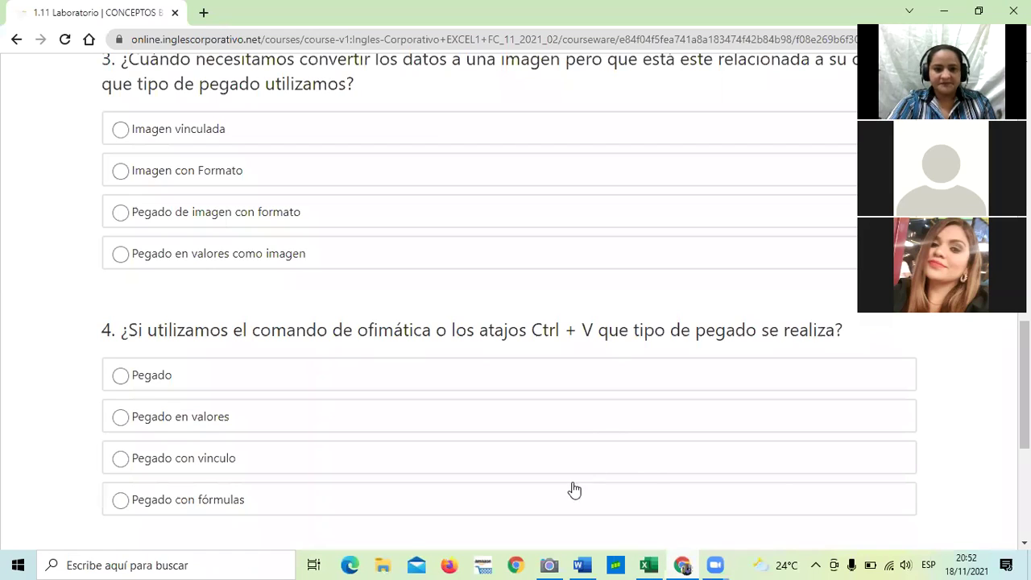
scroll(577, 460, down, 1)
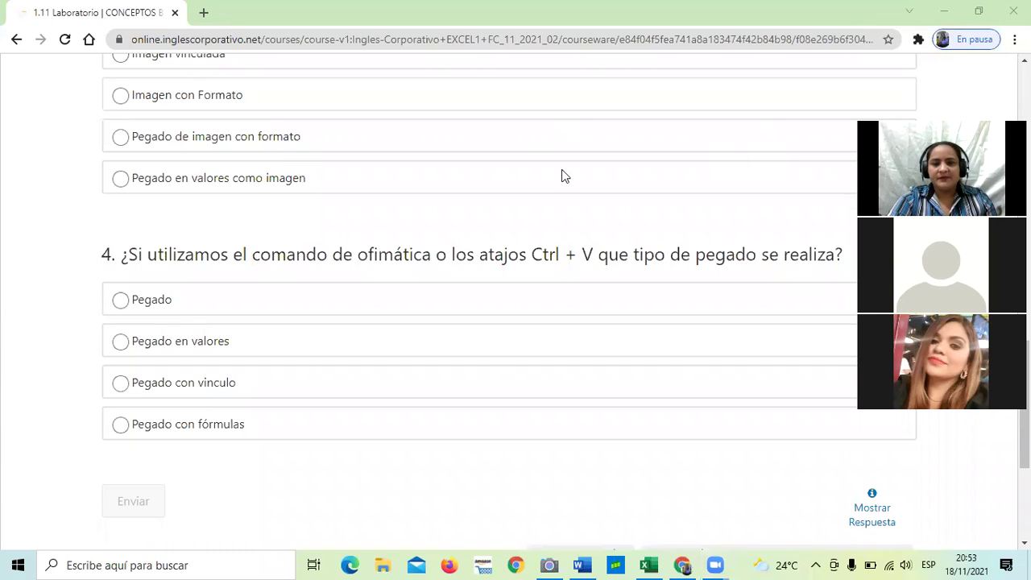
scroll(564, 179, up, 7)
scroll(573, 123, up, 8)
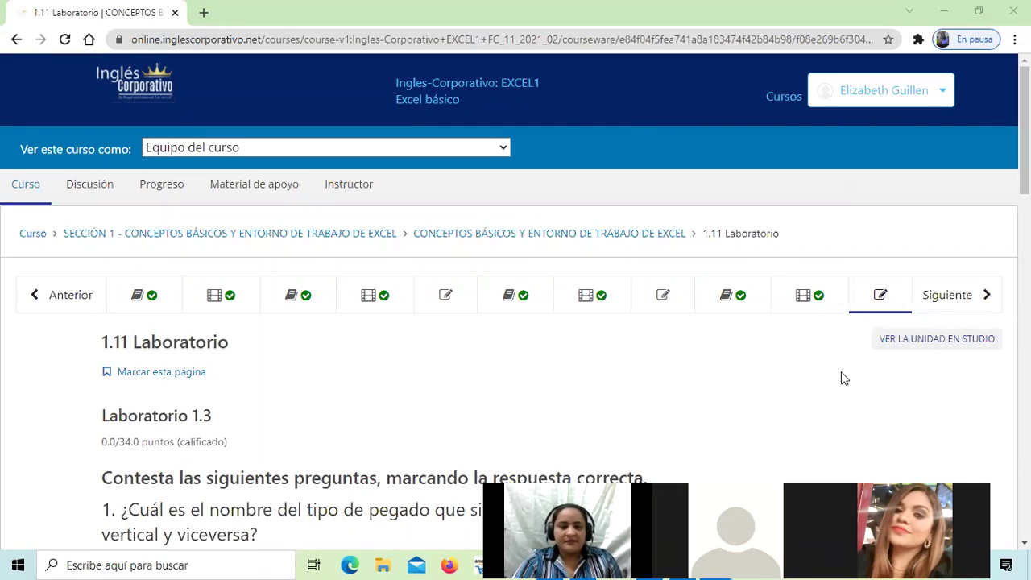
Advance to unit 2.1 - Objetivo de la lección and read its objective and the explanation of relative and absolute references.
click(949, 295)
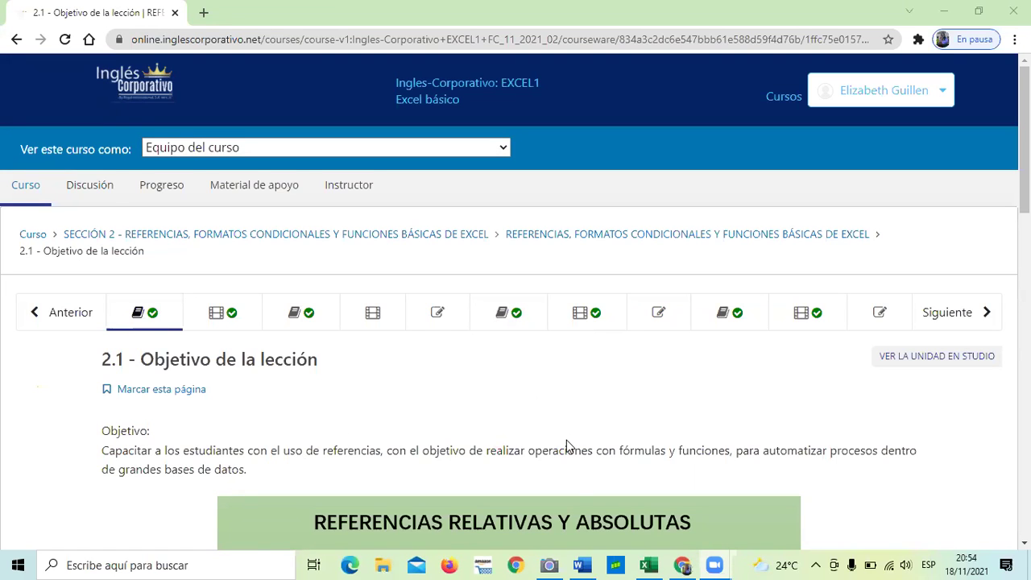
scroll(566, 446, down, 1)
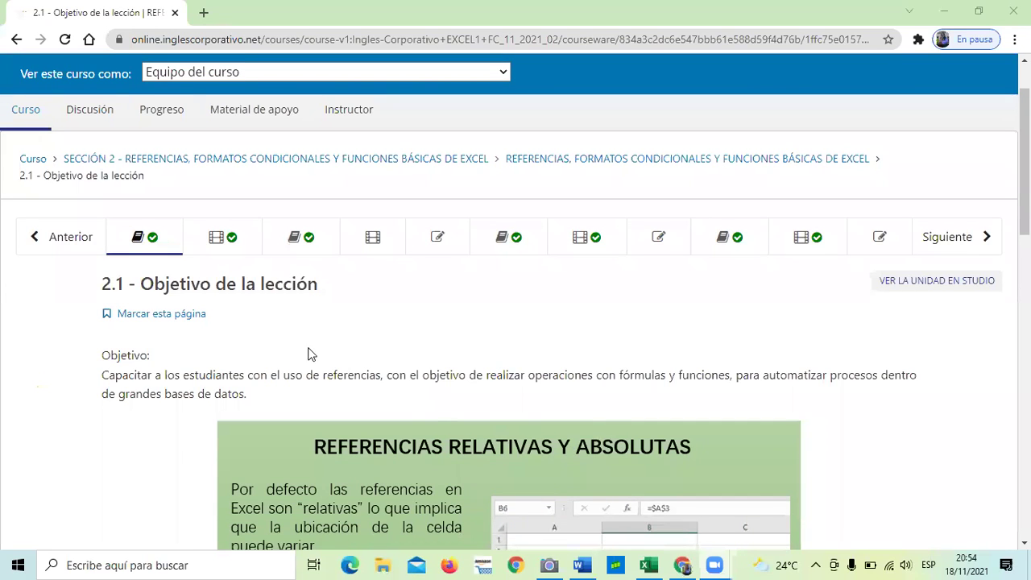
scroll(318, 352, up, 1)
scroll(348, 358, down, 2)
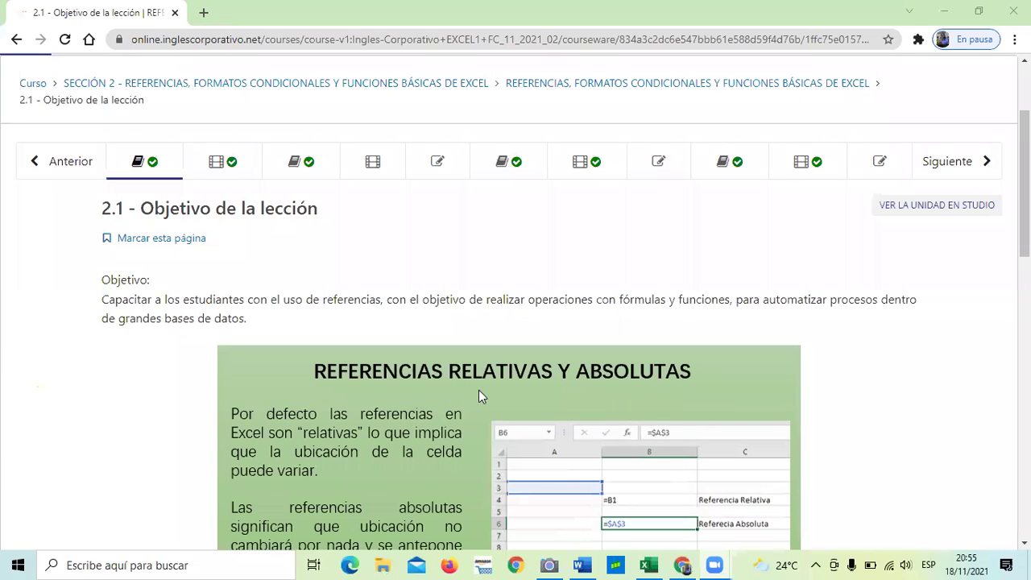
scroll(479, 390, down, 1)
scroll(478, 390, up, 1)
scroll(420, 406, down, 1)
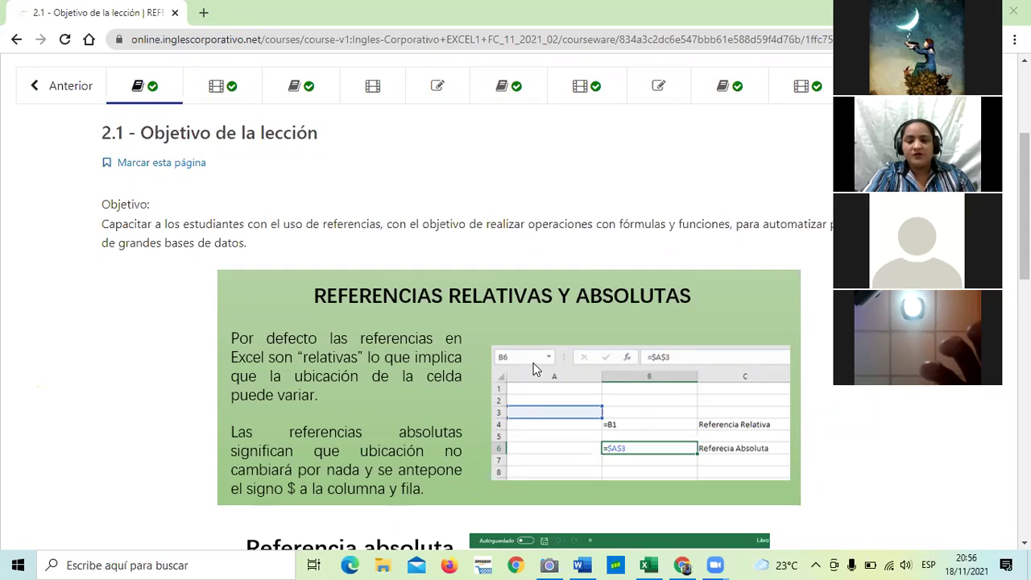
scroll(532, 368, down, 1)
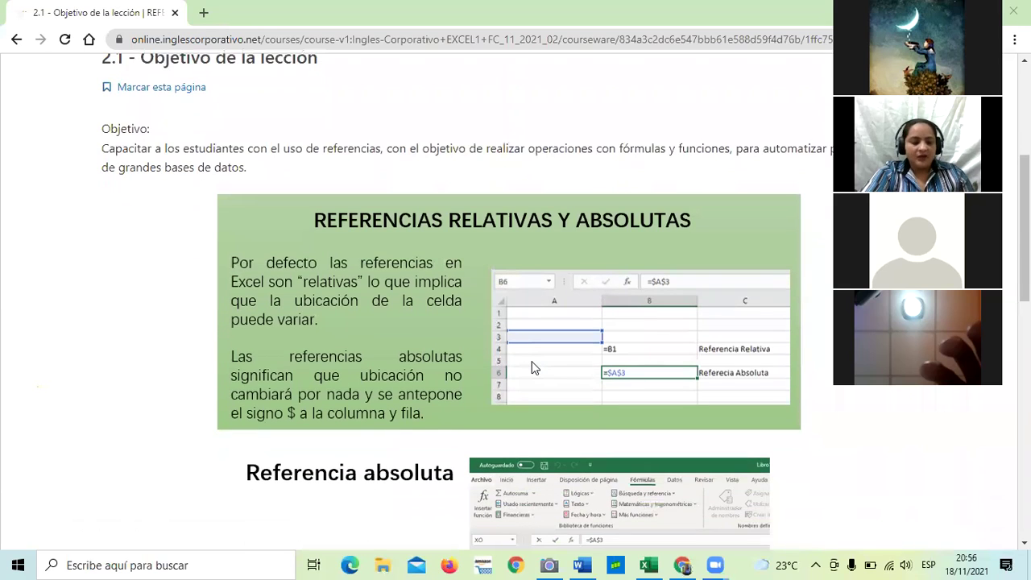